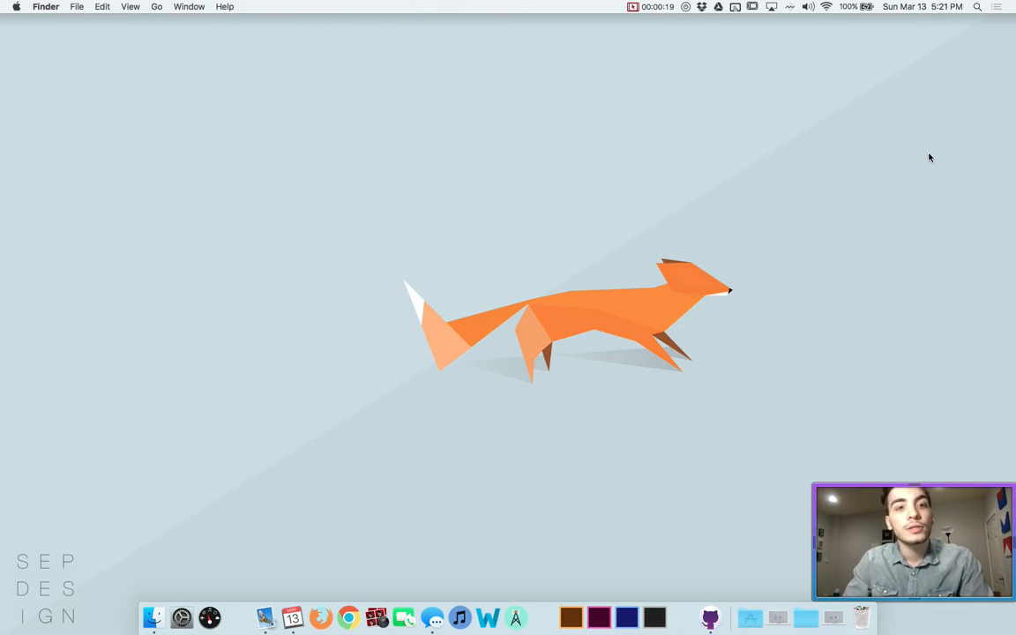
# Open Firefox and go to portal.azure.com
pyautogui.click(315, 619)
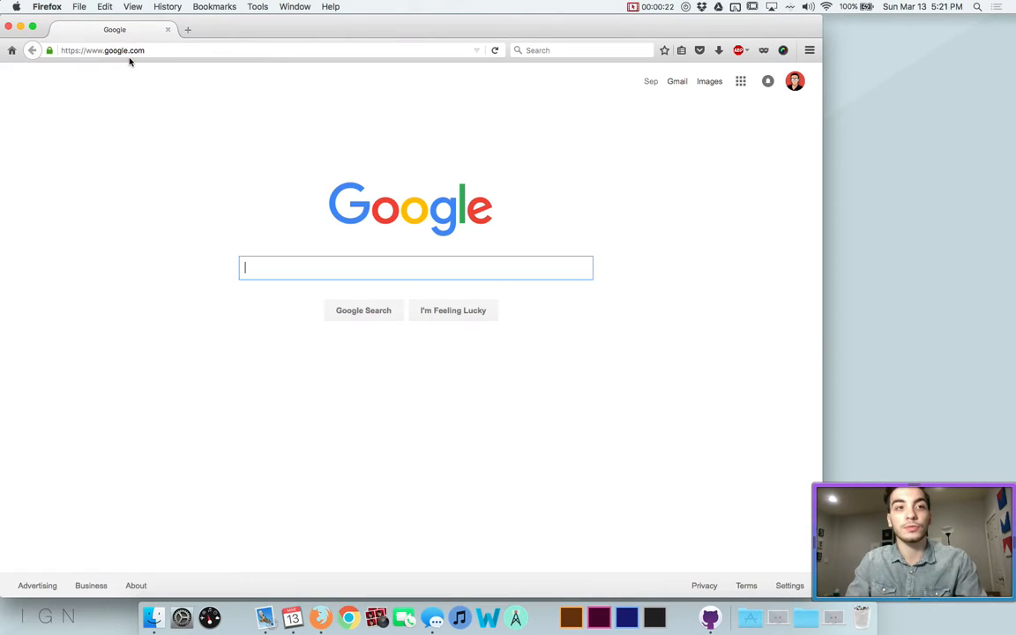
pyautogui.click(131, 50)
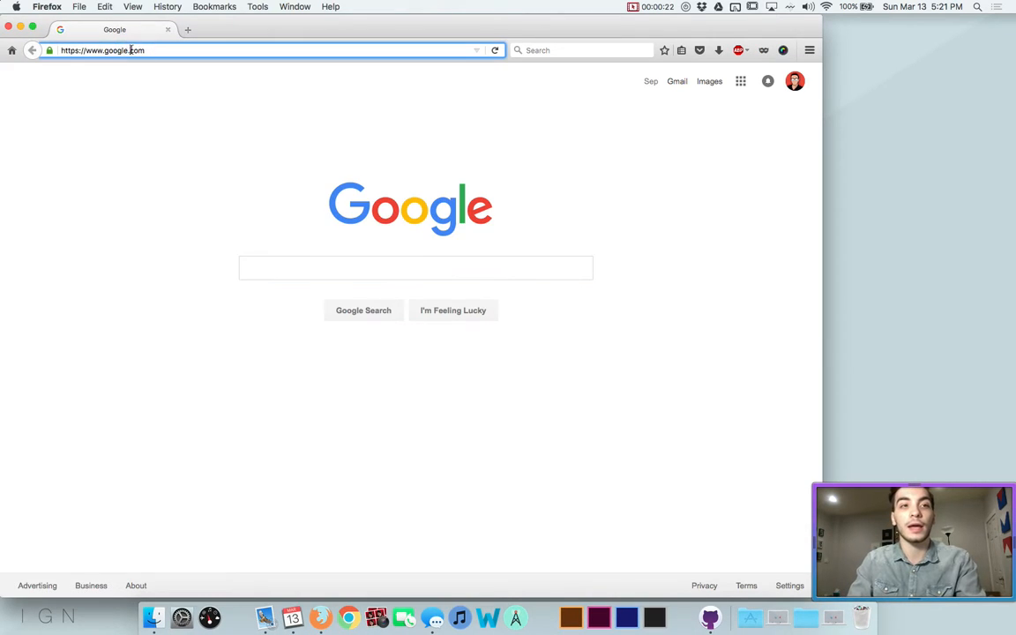
pyautogui.write('portal.azure.com/')
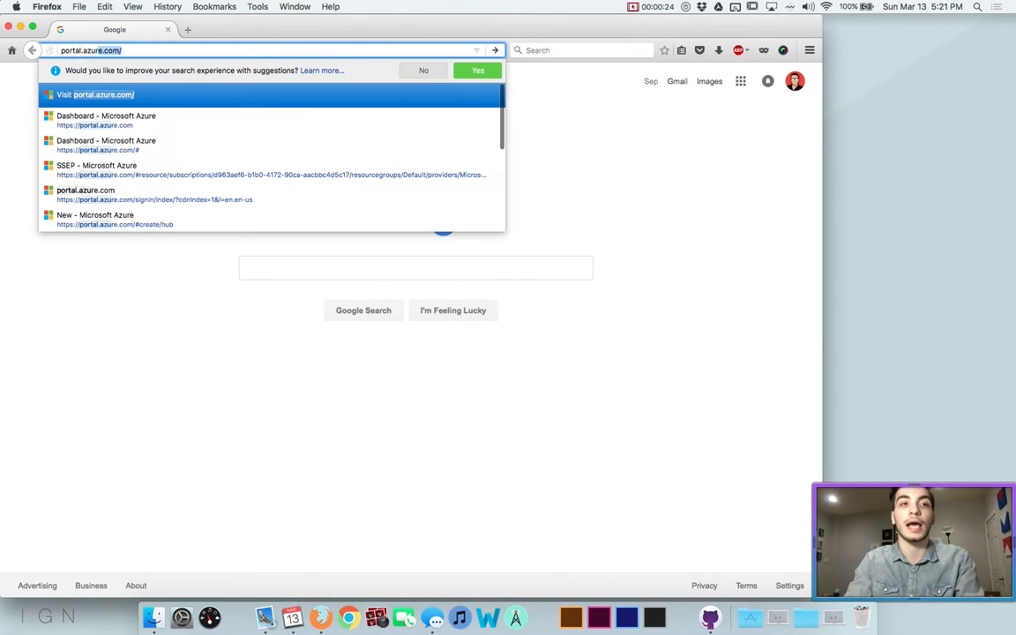
pyautogui.press('Return')
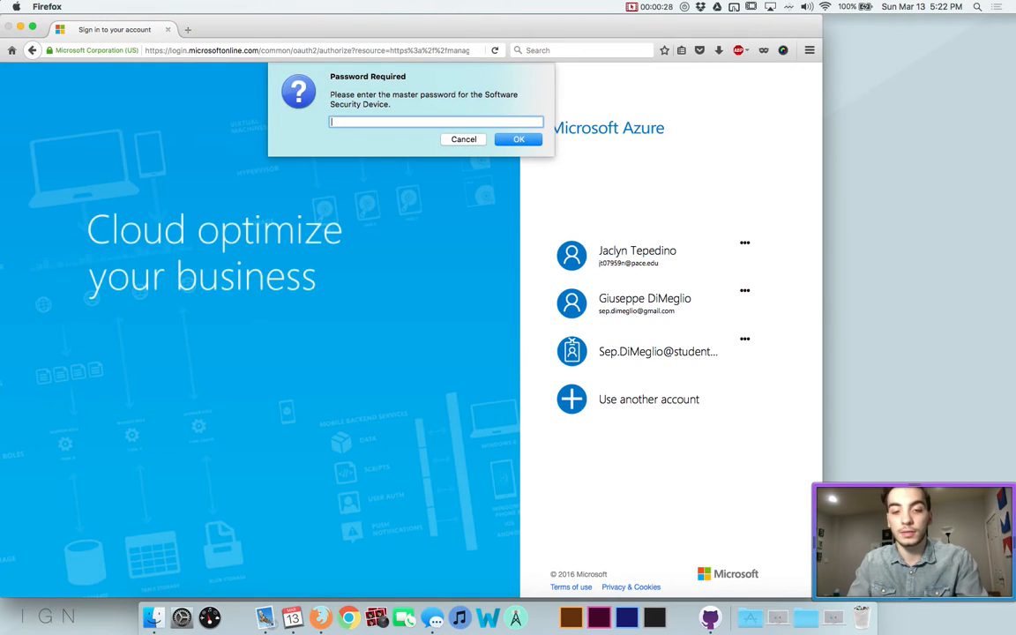
# Unlock the saved passwords with the master password and sign in with the saved account
pyautogui.write('•••••••••')
pyautogui.press('Return')
pyautogui.click(566, 252)
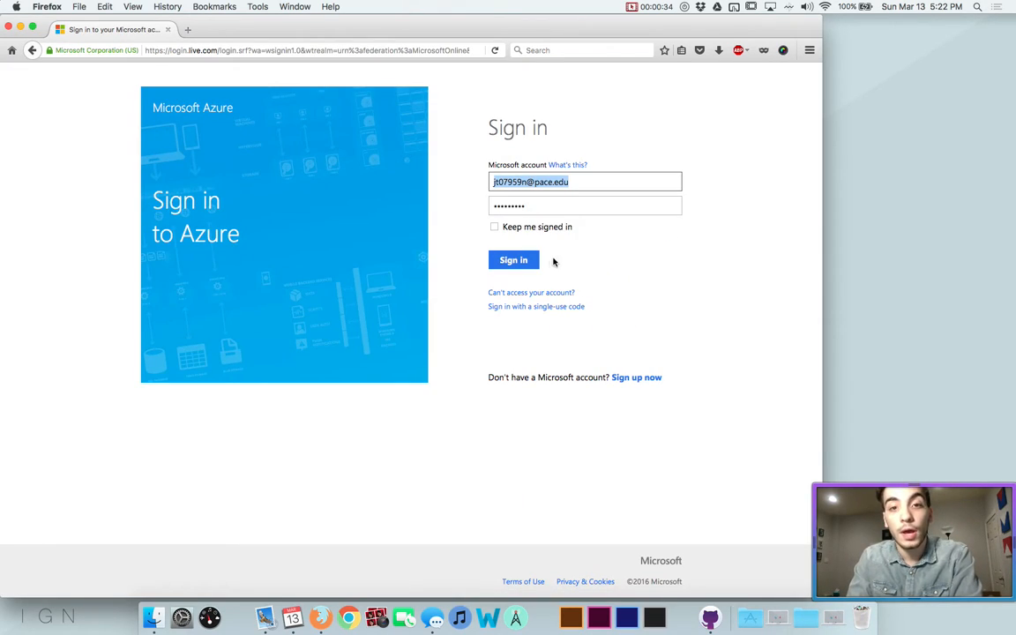
pyautogui.click(513, 261)
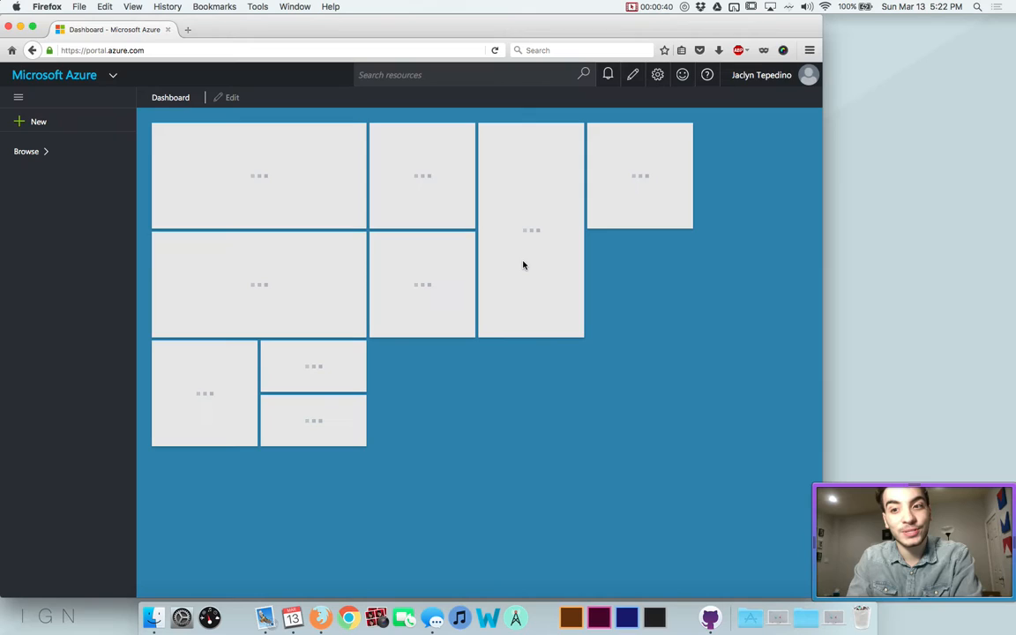
# Search the Marketplace for 'wordpress' and open the WordPress app's Create form at the app name
pyautogui.click(24, 122)
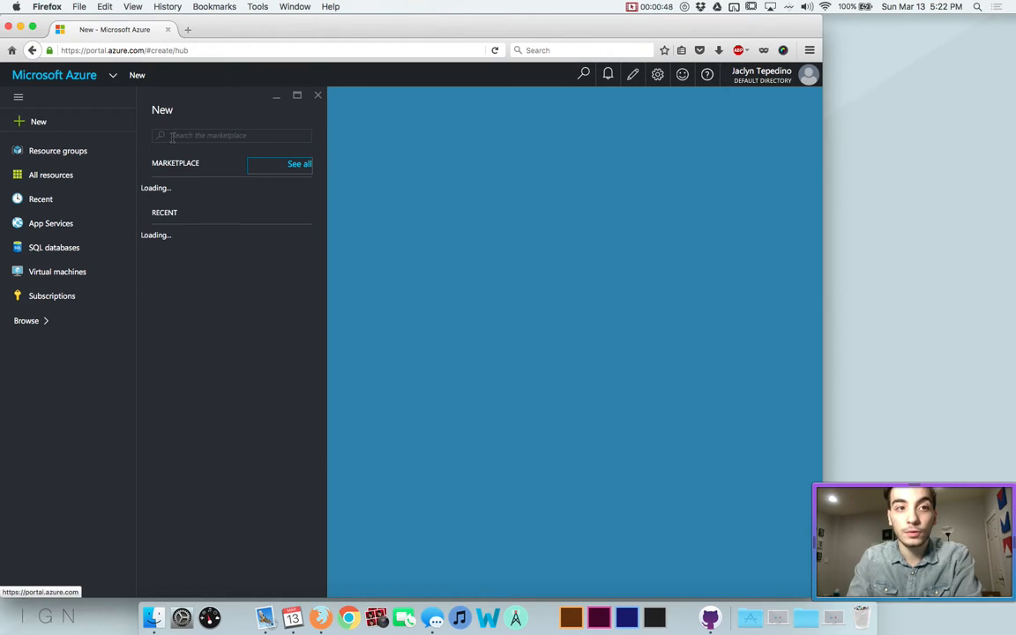
pyautogui.write('wordpress')
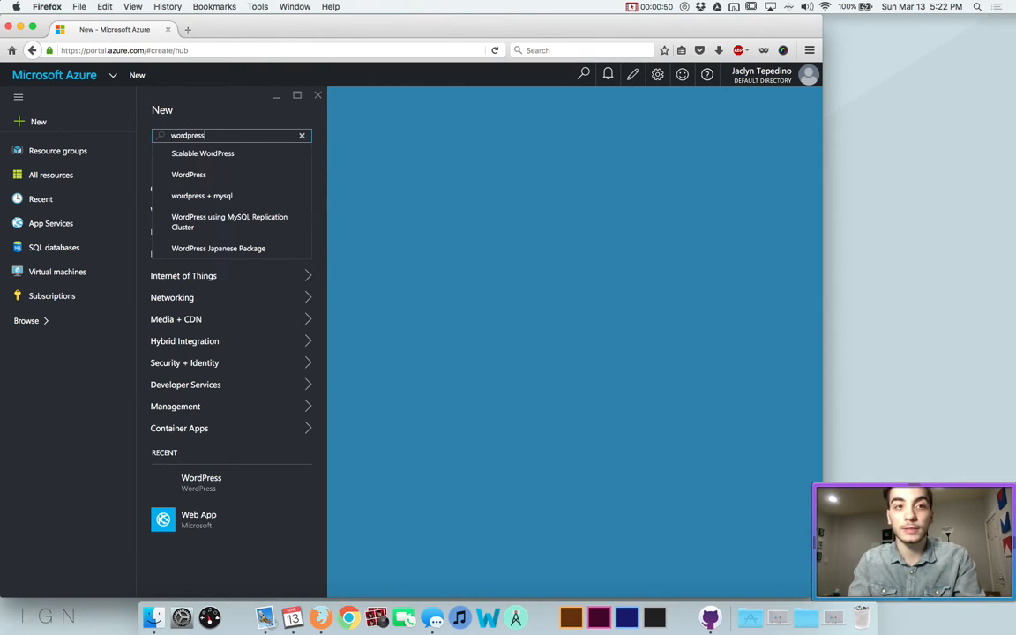
pyautogui.press('Return')
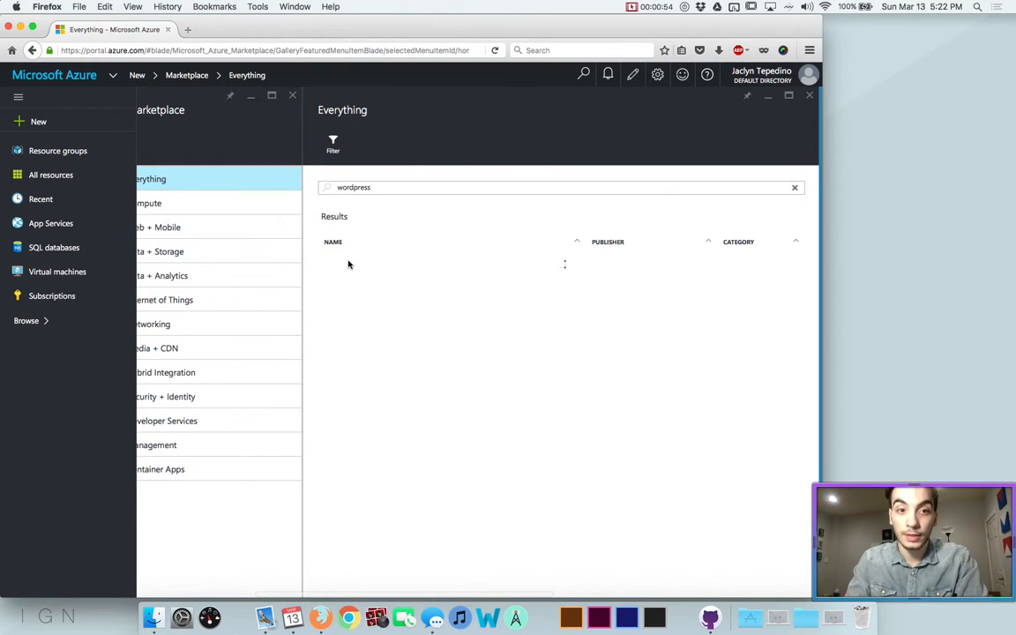
pyautogui.click(356, 265)
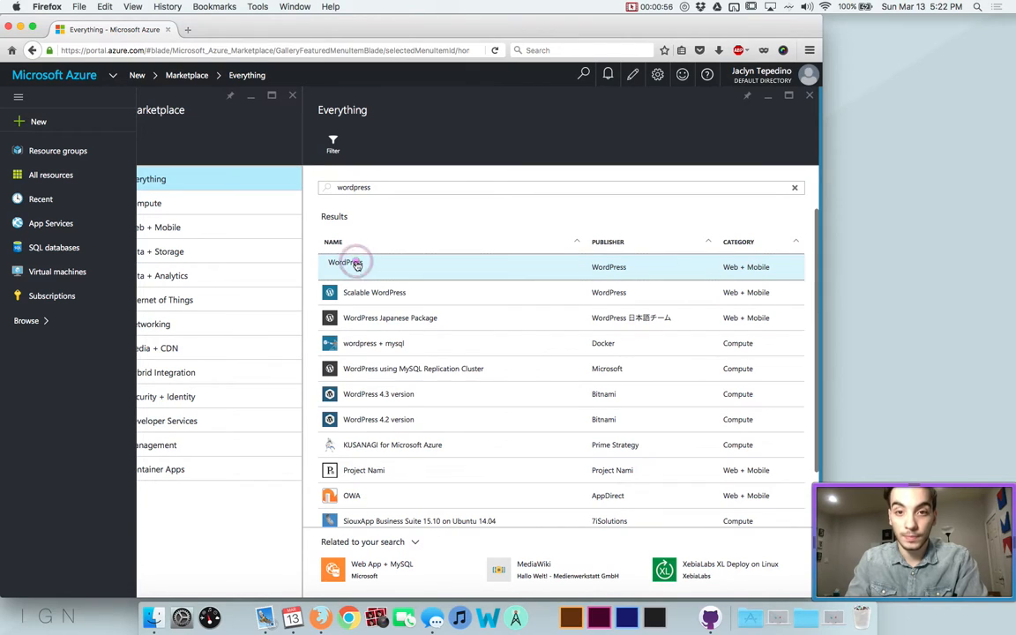
pyautogui.click(504, 567)
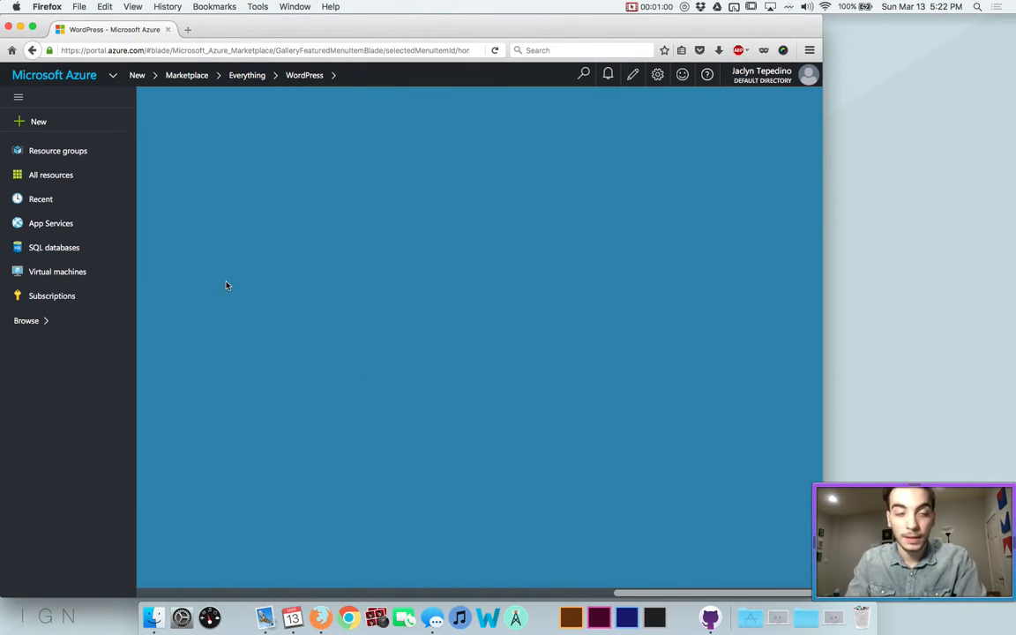
pyautogui.click(219, 197)
# Name the web app 'jtep' and start creating a new App Service plan
pyautogui.write('jtep')
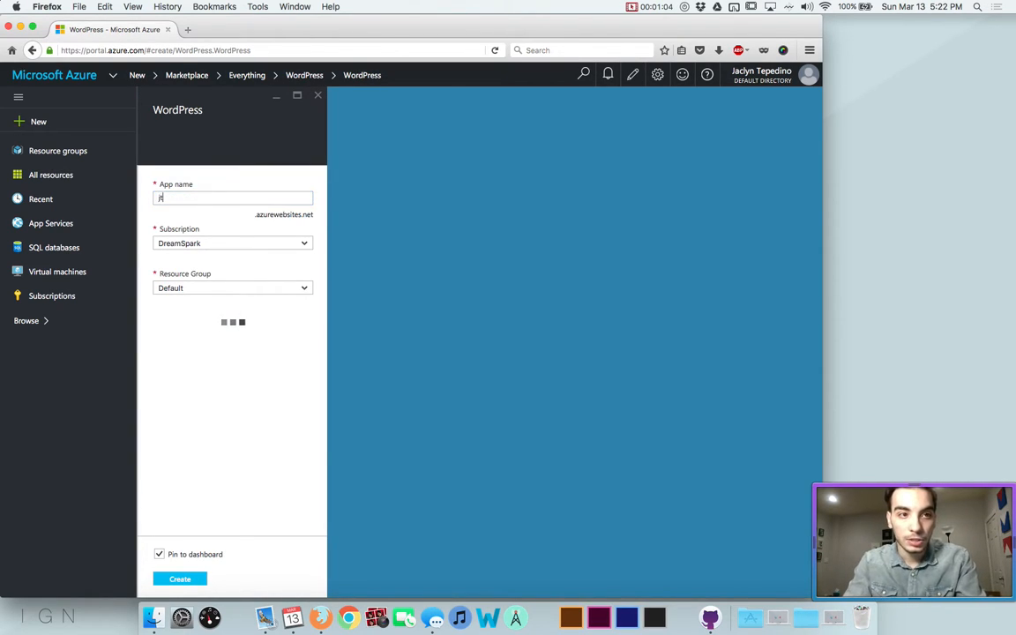
pyautogui.press('Tab')
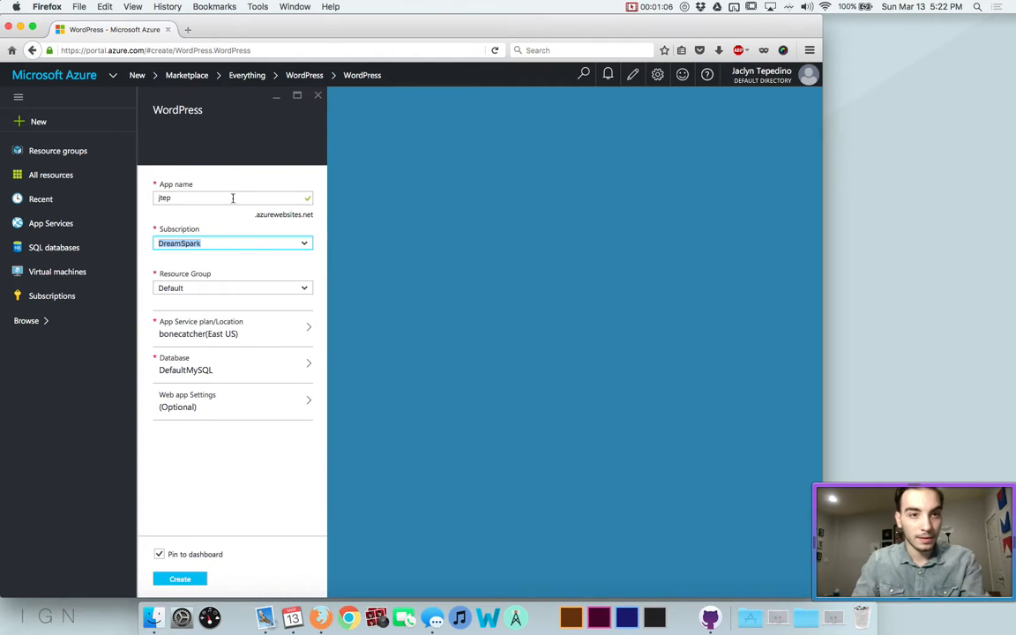
pyautogui.press('Tab')
pyautogui.click(254, 328)
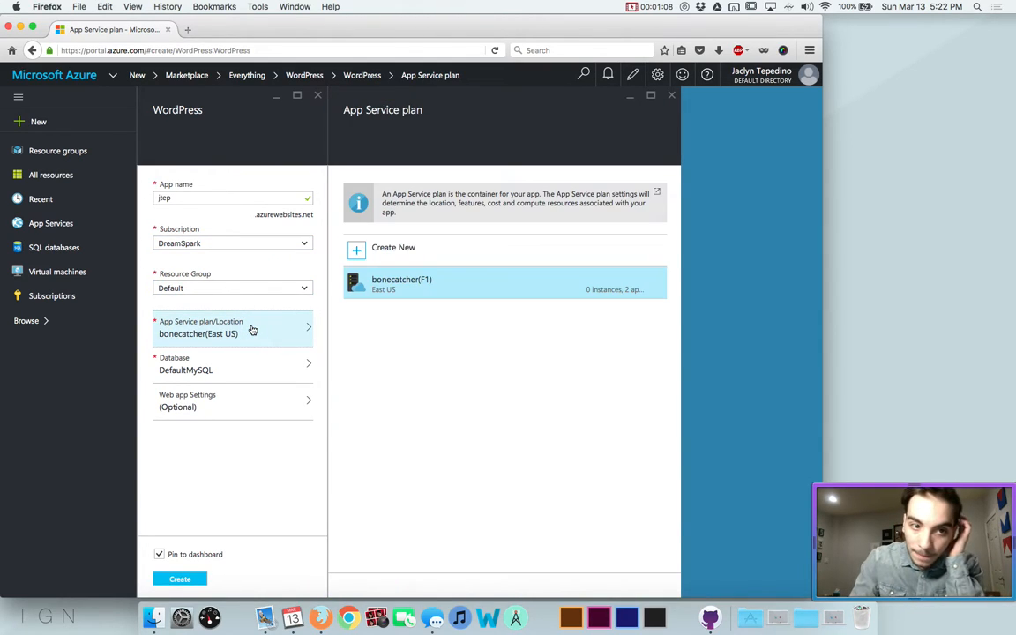
pyautogui.click(357, 254)
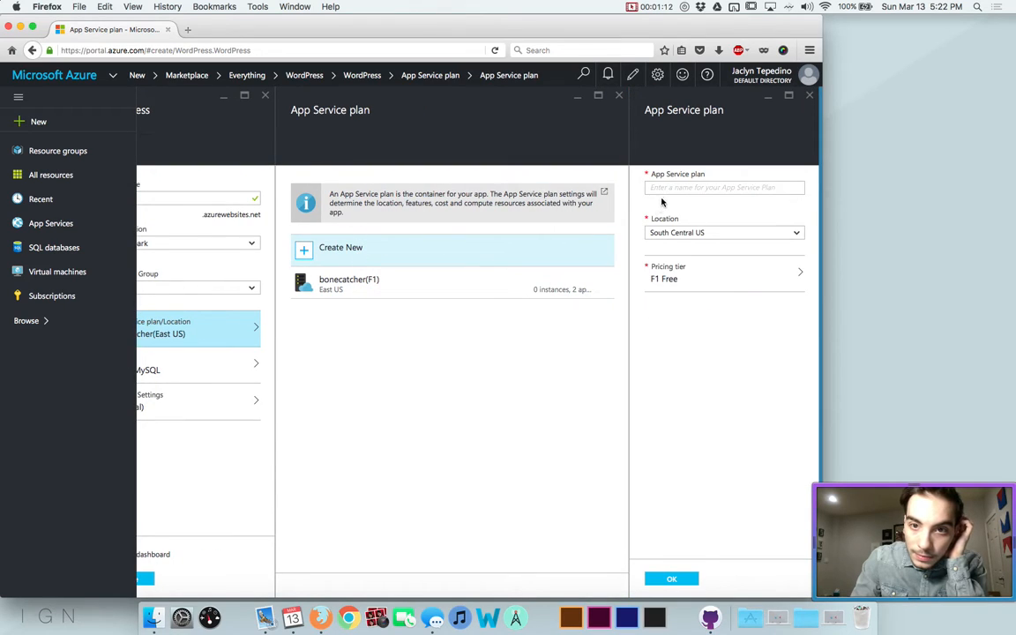
# Name the new plan 'Default' and set its location to East US
pyautogui.click(664, 199)
pyautogui.write('De')
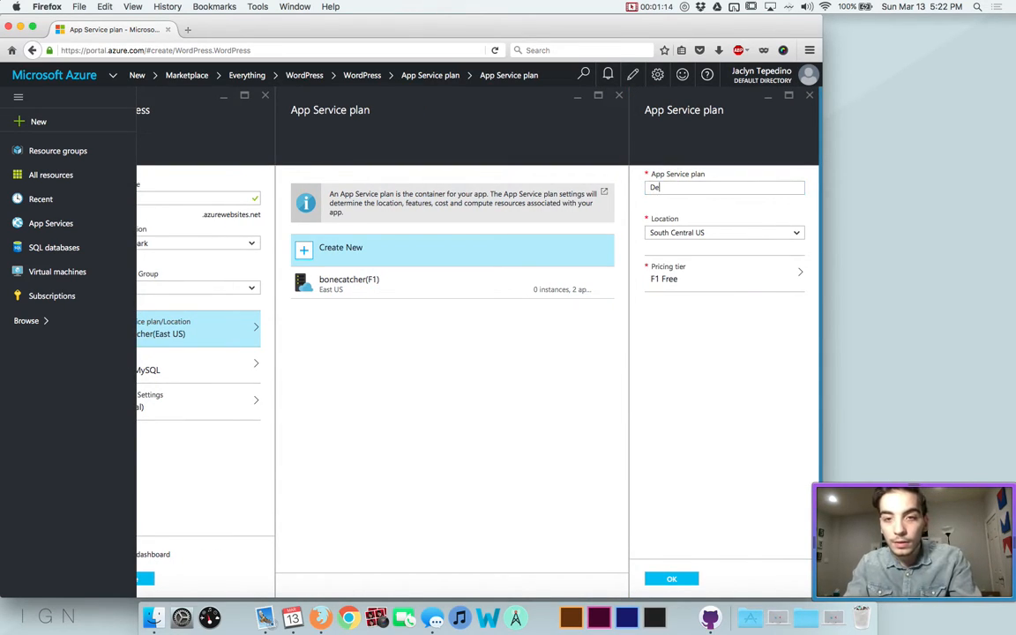
pyautogui.write('fault')
pyautogui.click(669, 235)
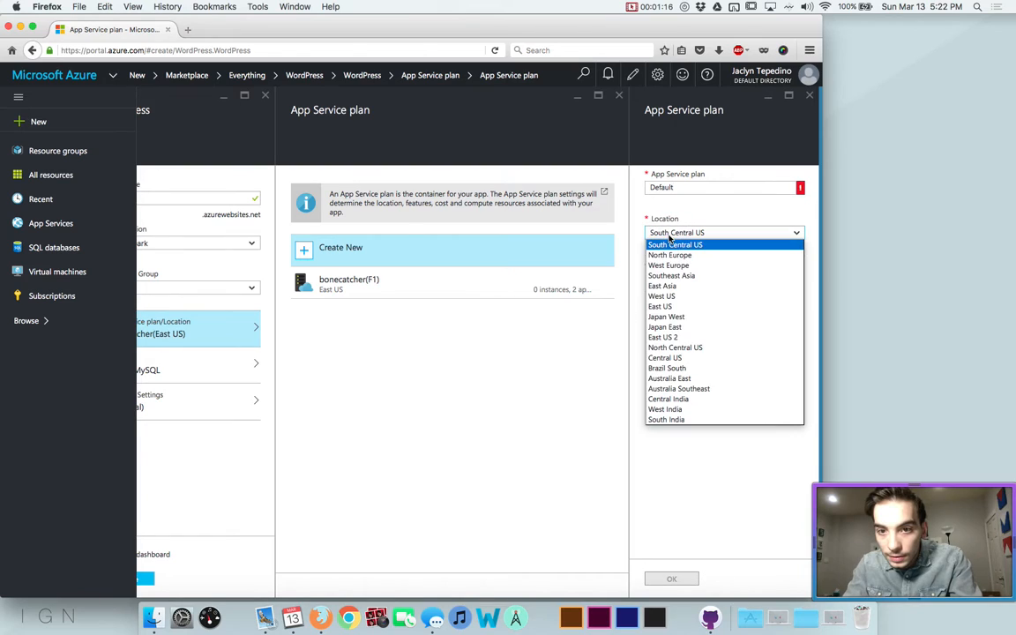
pyautogui.press('e')
pyautogui.press('e')
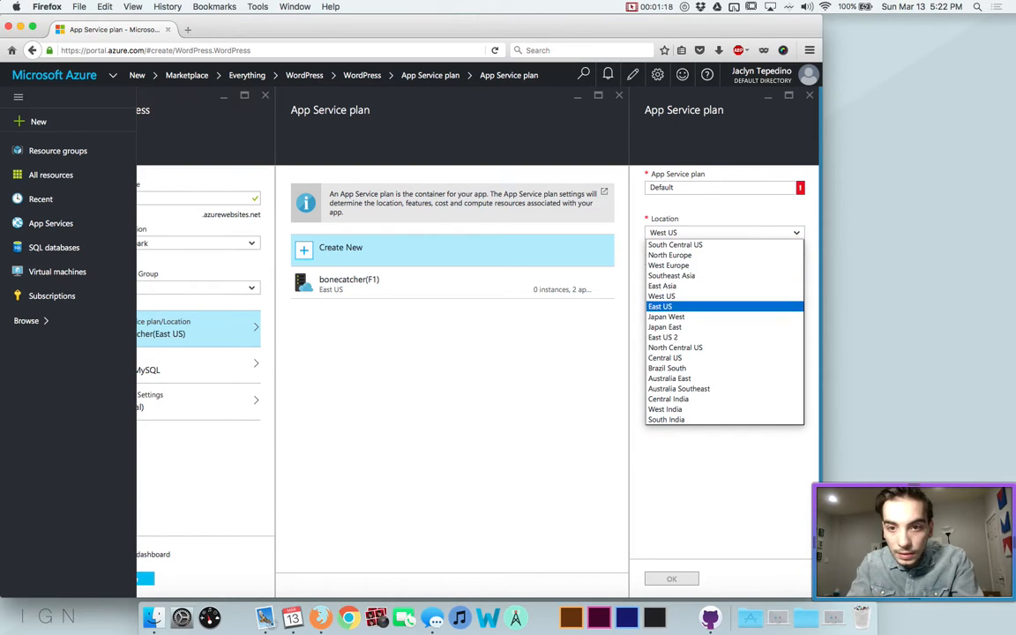
pyautogui.press('Return')
# Rename the plan to Default2, keep the F1 Free tier, and create the WordPress app
pyautogui.click(685, 272)
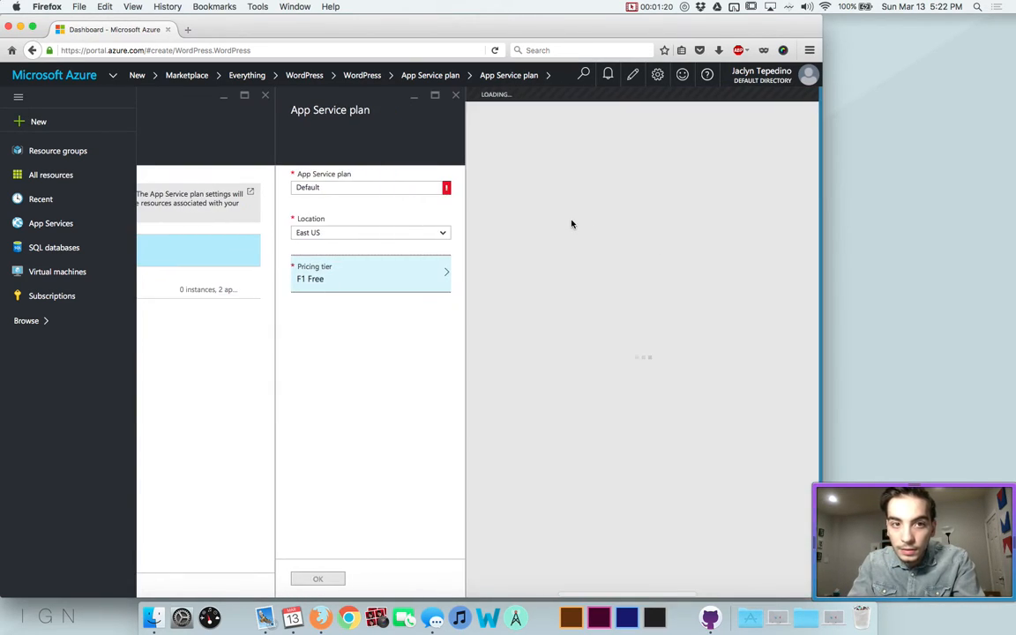
pyautogui.click(387, 182)
pyautogui.click(387, 182)
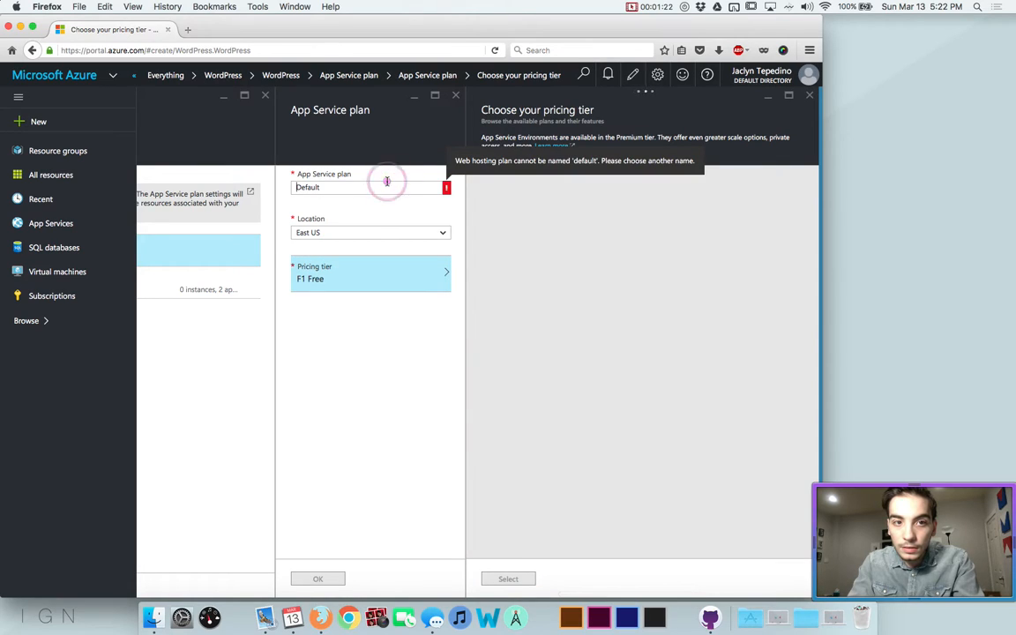
pyautogui.doubleClick(384, 187)
pyautogui.press('Right')
pyautogui.write('22')
pyautogui.press('BackSpace')
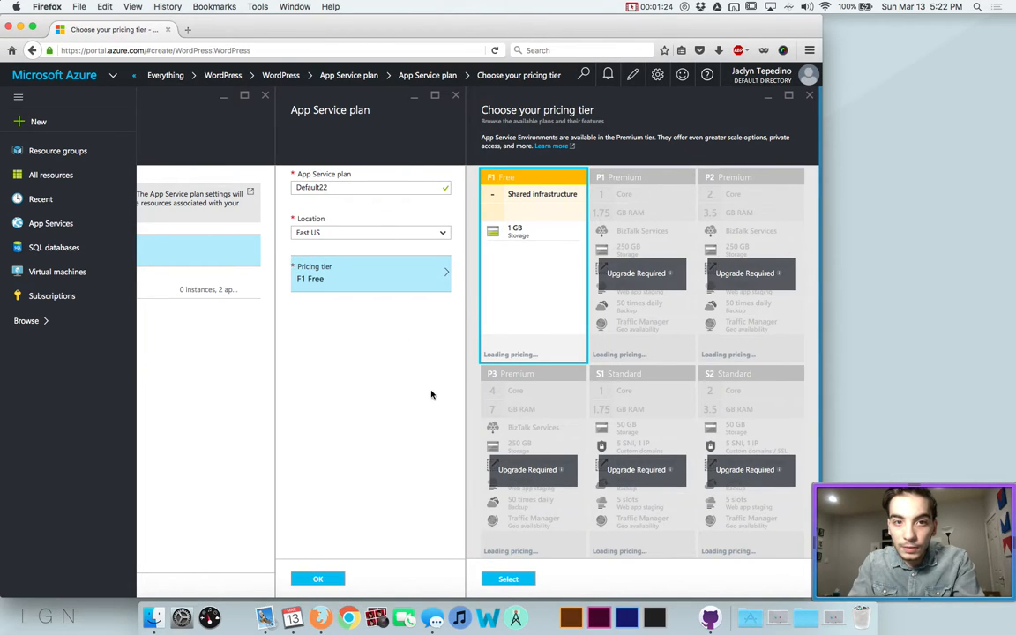
pyautogui.write('2')
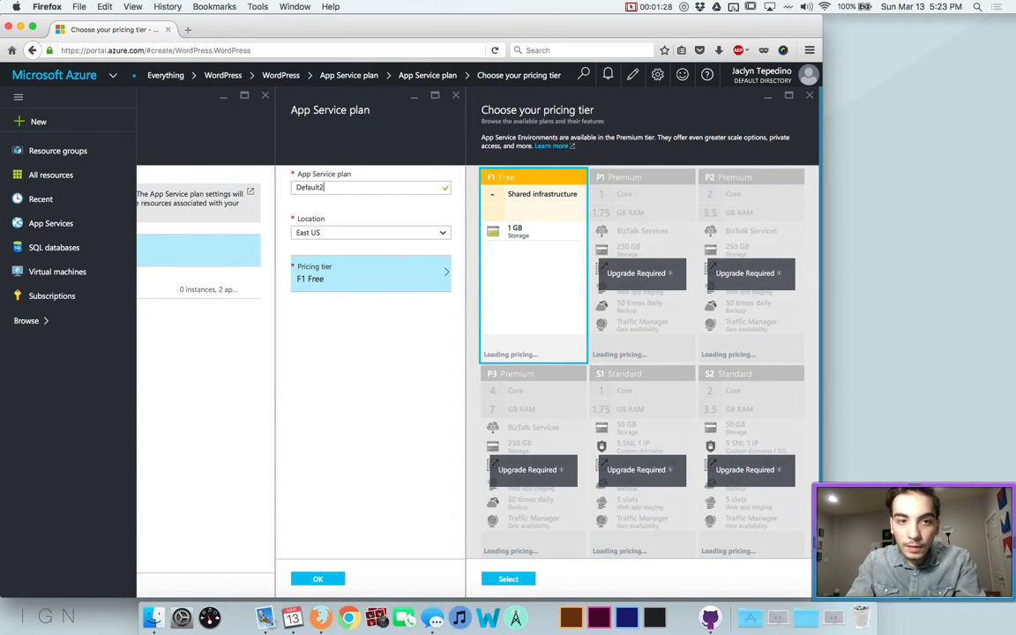
pyautogui.click(508, 579)
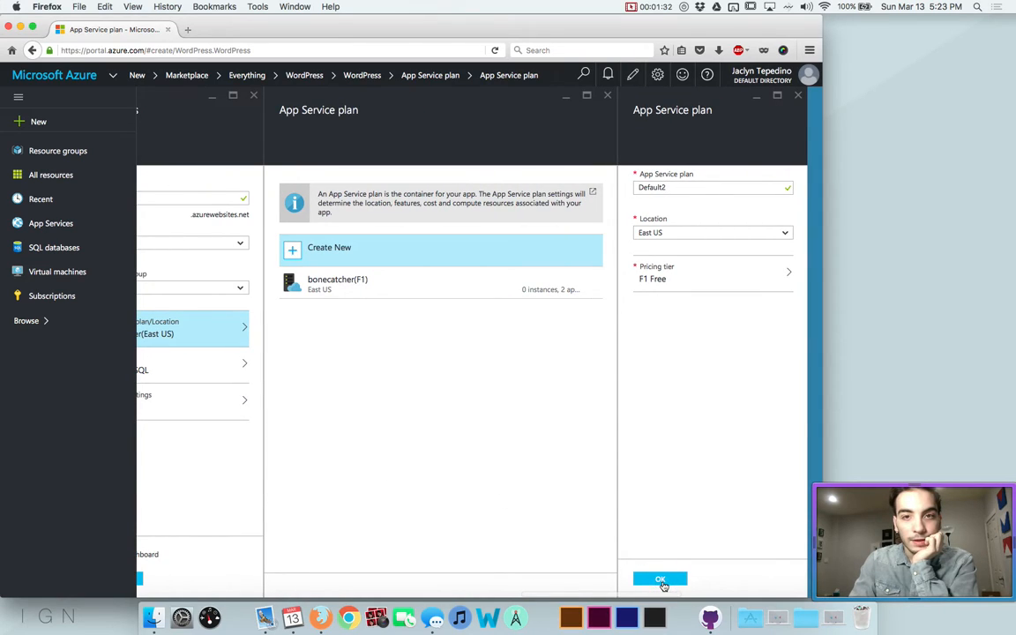
pyautogui.click(660, 579)
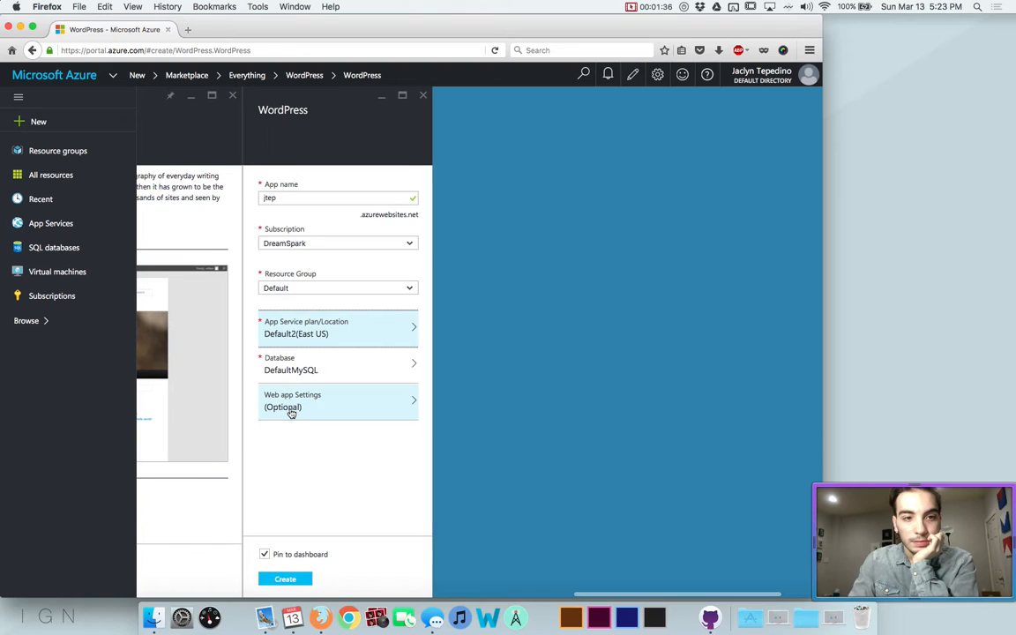
pyautogui.click(292, 412)
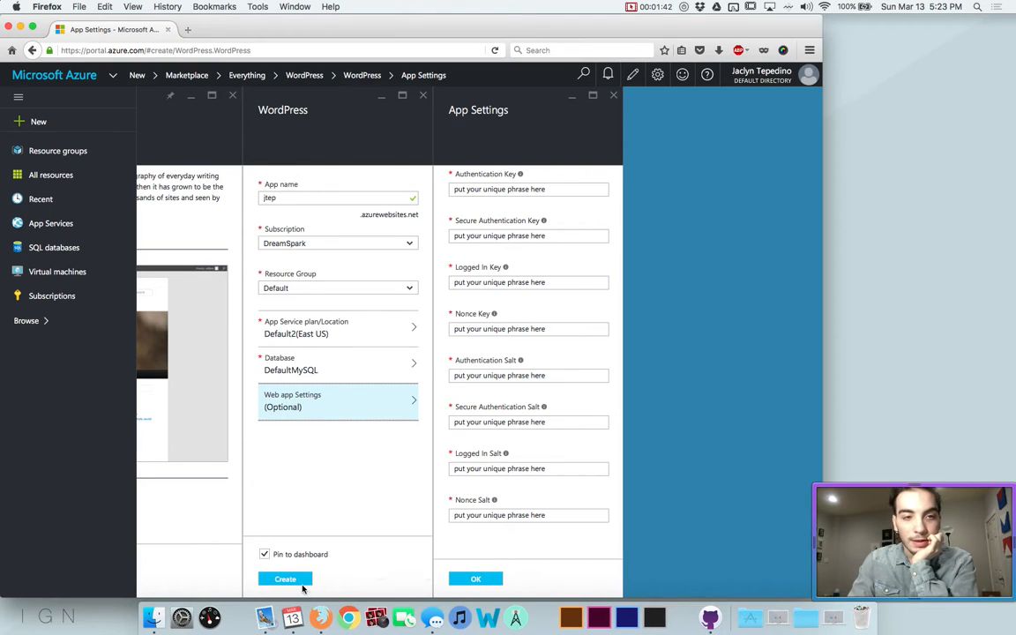
pyautogui.click(303, 581)
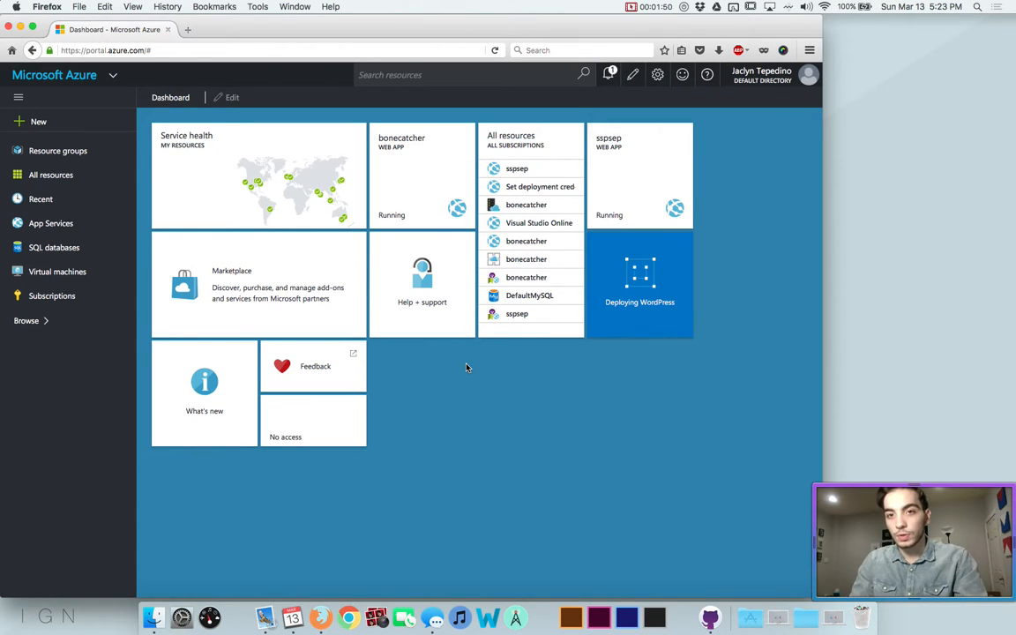
# Delete the old sspsep web app and open its Deleted tile's context menu
pyautogui.rightClick(654, 141)
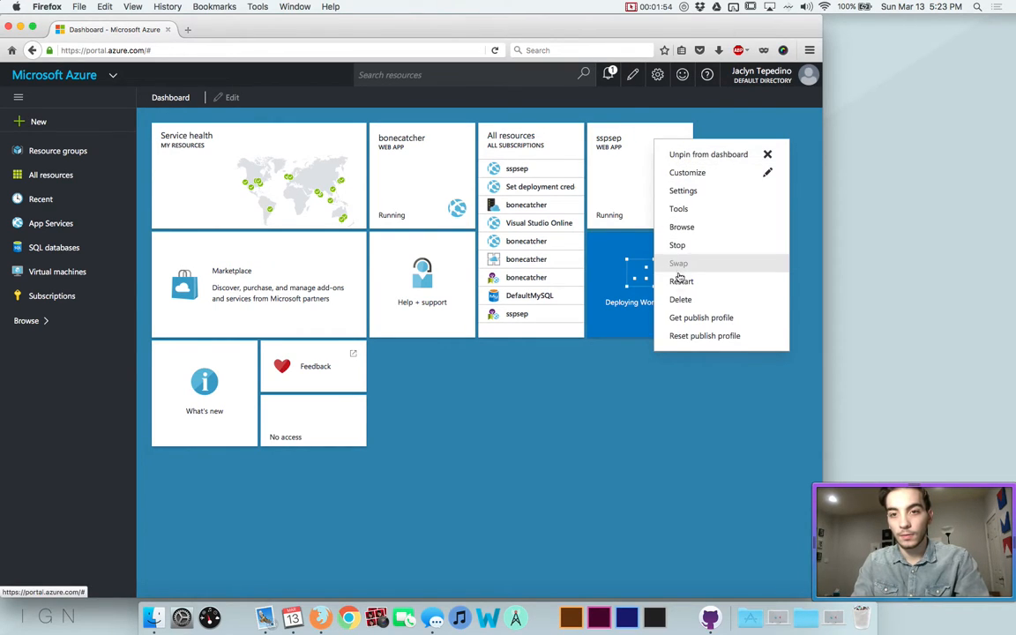
pyautogui.click(626, 220)
pyautogui.click(657, 187)
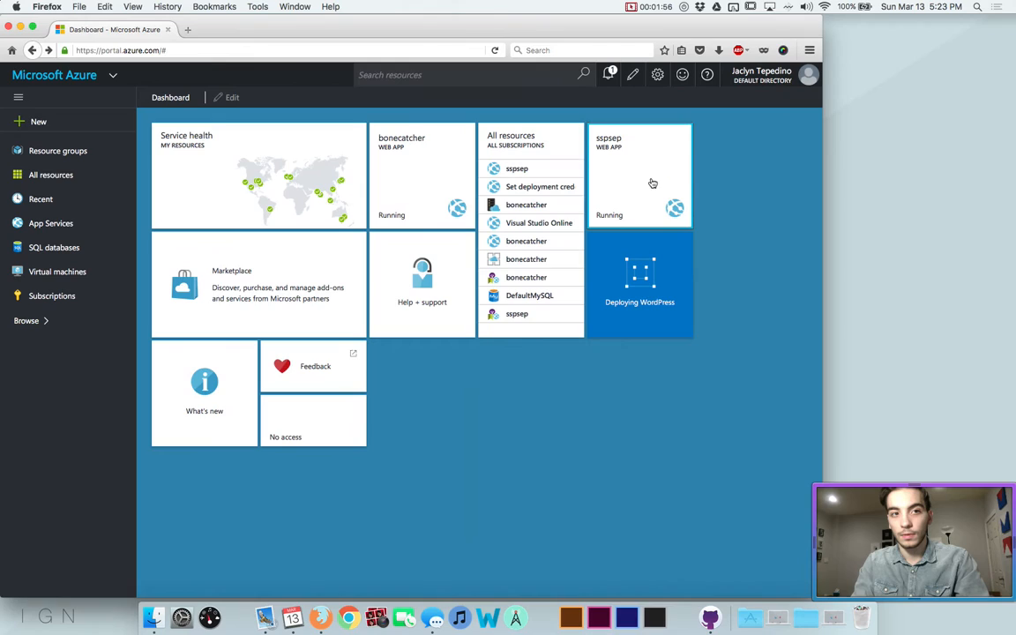
pyautogui.rightClick(602, 141)
pyautogui.click(629, 299)
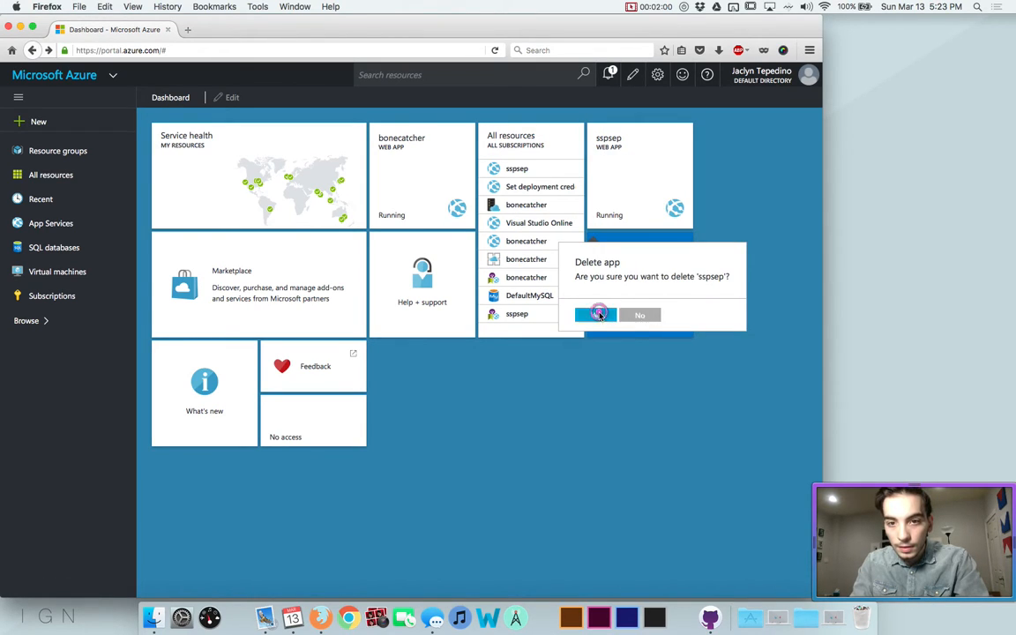
pyautogui.click(597, 316)
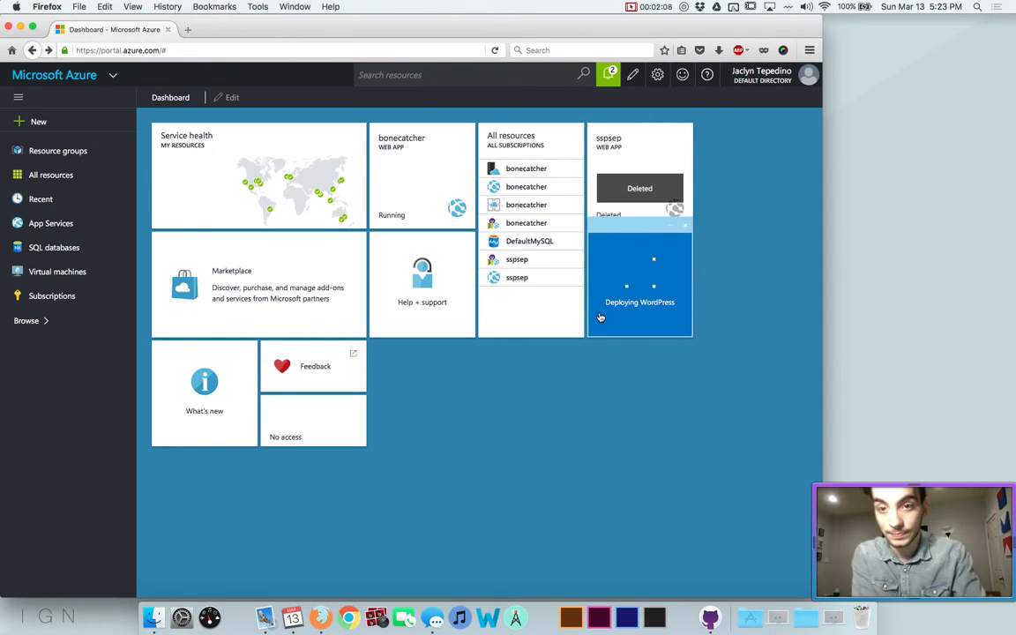
pyautogui.rightClick(638, 171)
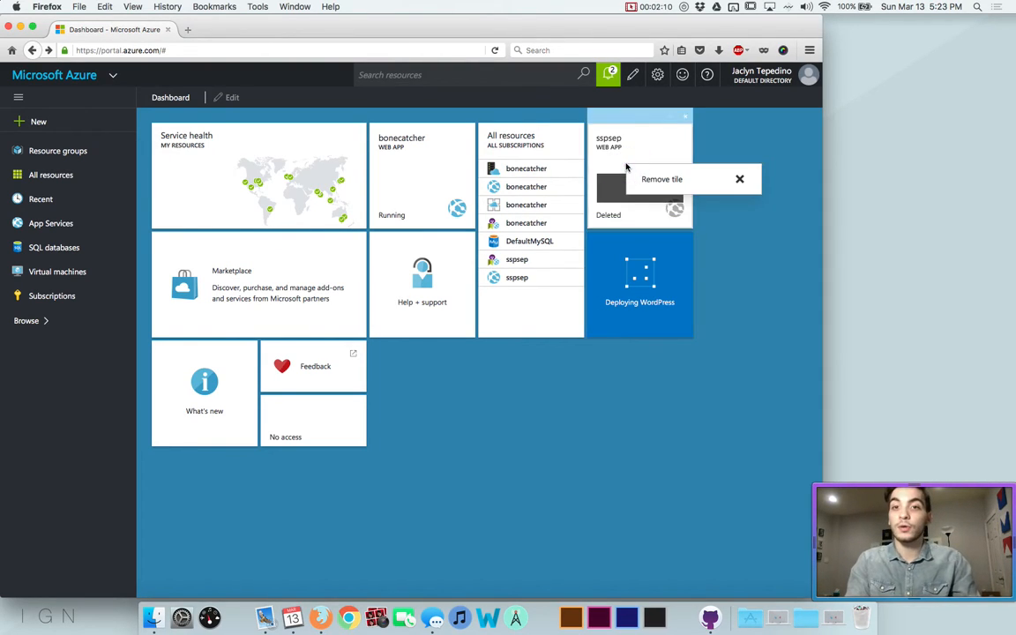
# Remove the deleted sspsep tile from the dashboard
pyautogui.click(657, 179)
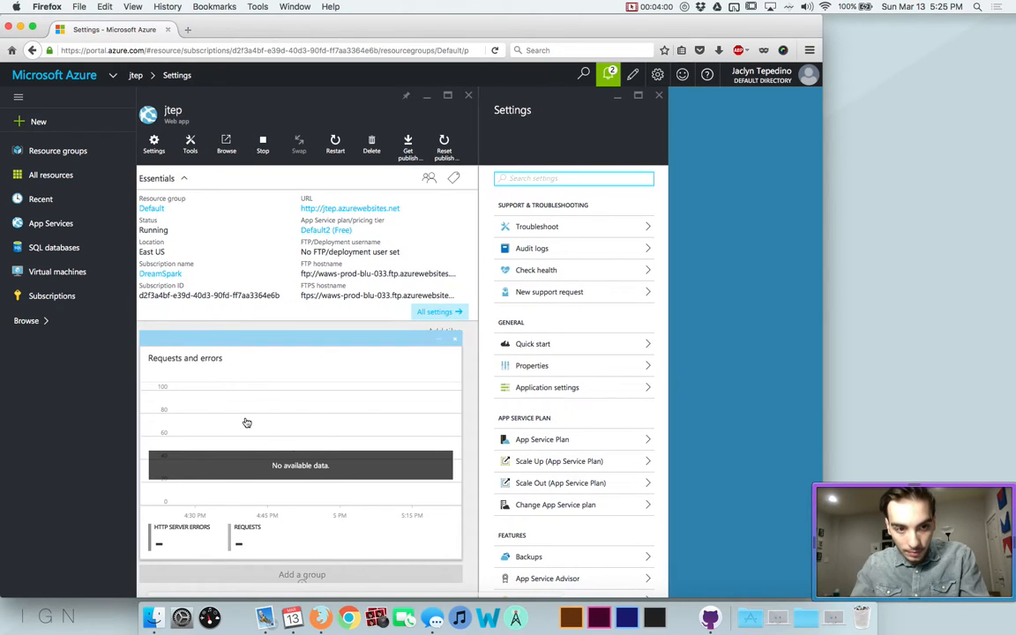
# Open the jtep site from the web app's URL link in a new tab
pyautogui.click(323, 212)
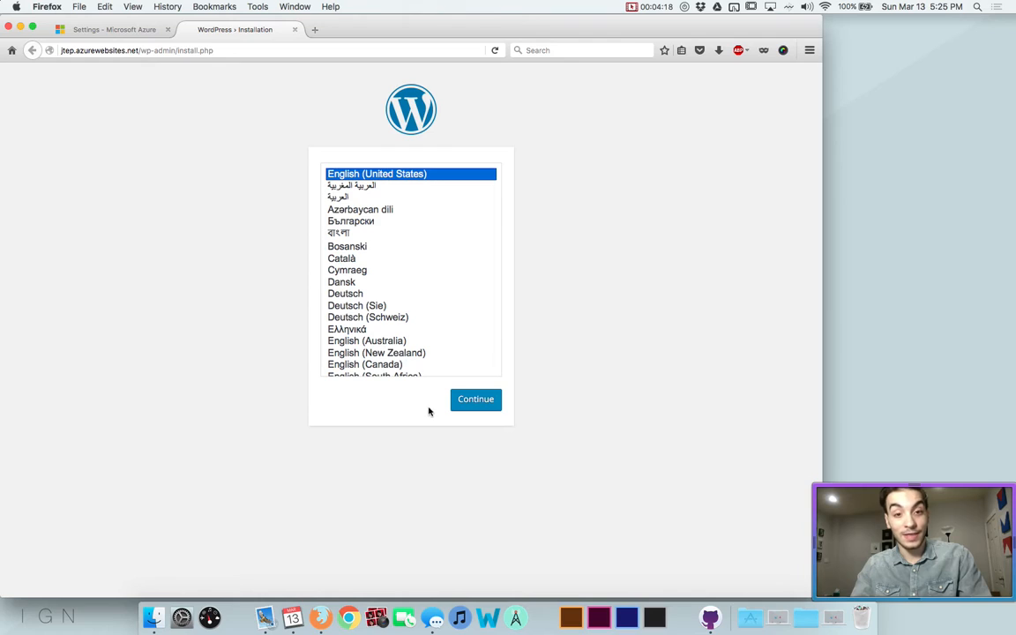
# Choose English (United States), then enter the site title and the admin username
pyautogui.click(456, 402)
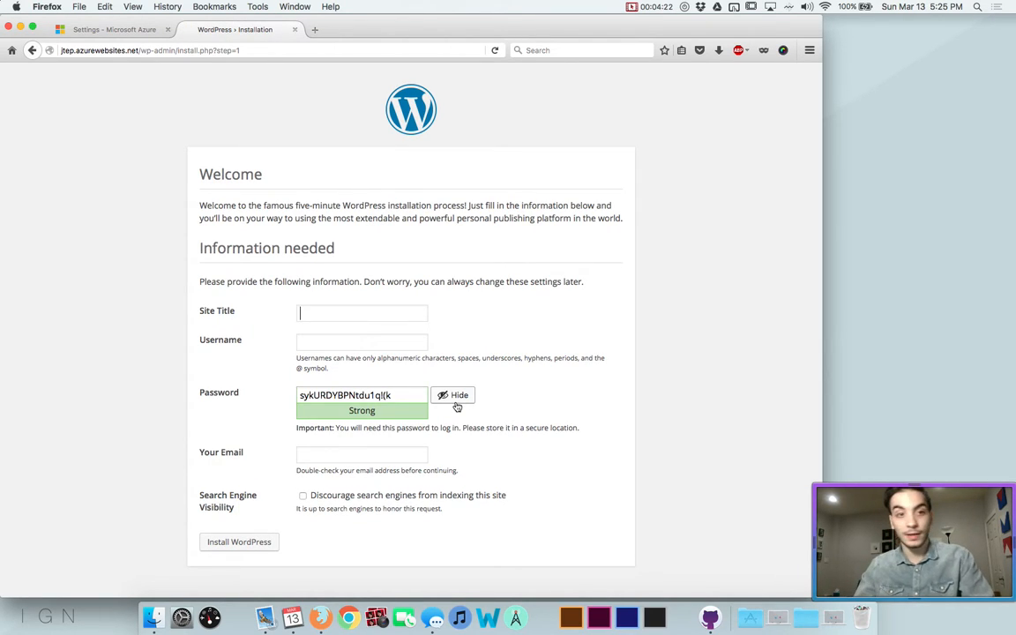
pyautogui.write('Jackyn Tepedino')
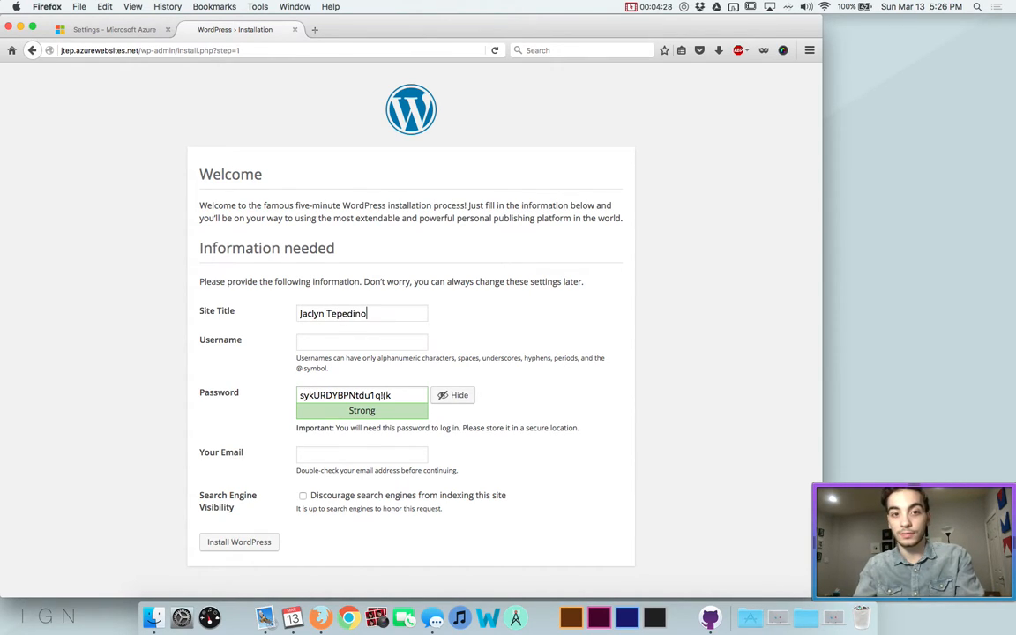
pyautogui.click(309, 341)
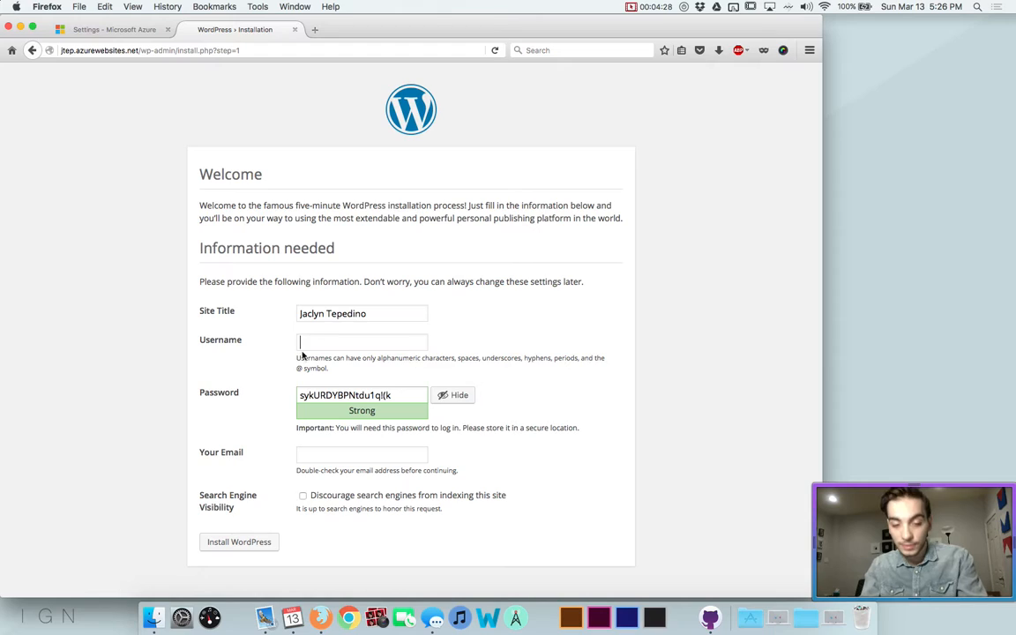
pyautogui.write('jtep')
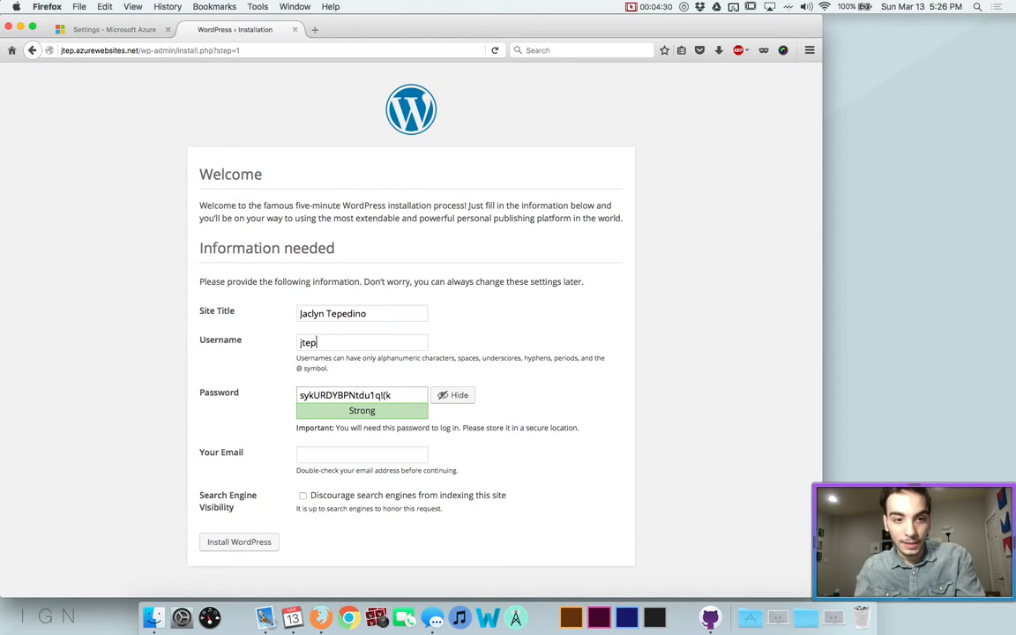
pyautogui.press('Tab')
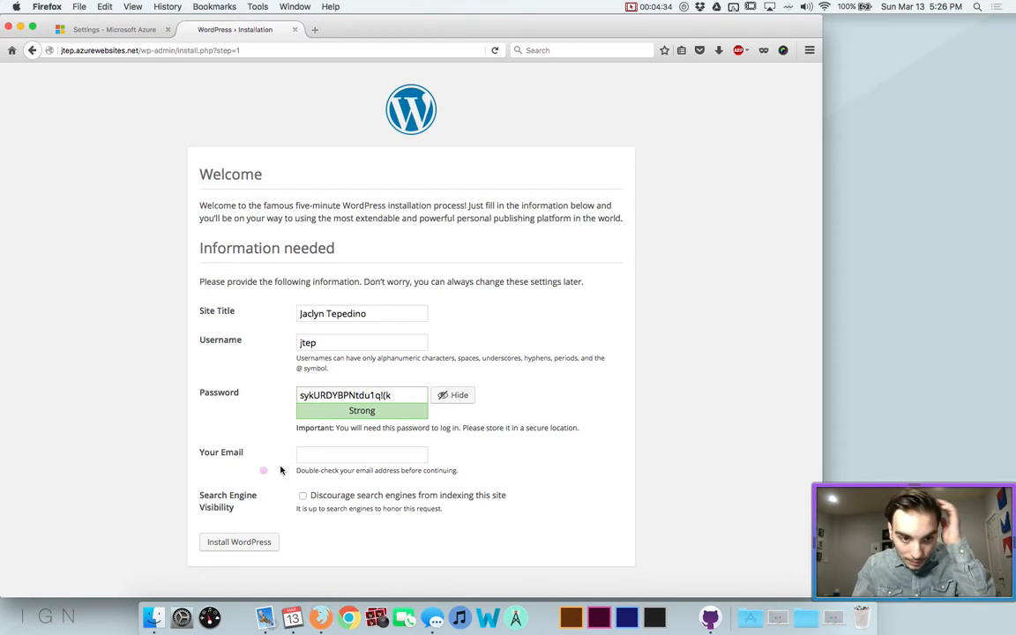
# Enter the admin e-mail, discourage search engines, install WordPress, and save the login details
pyautogui.click(312, 451)
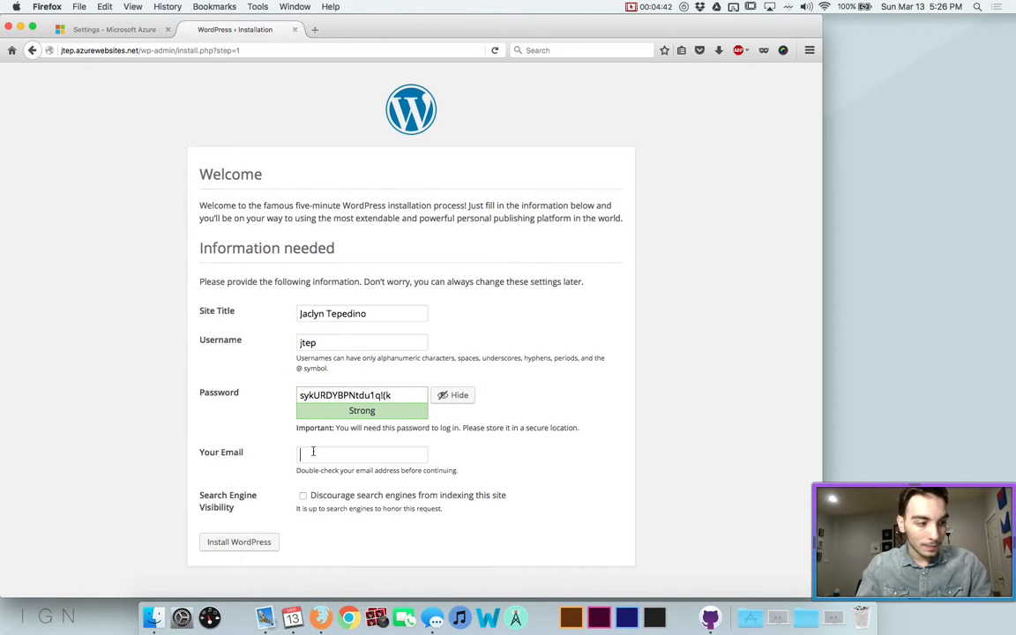
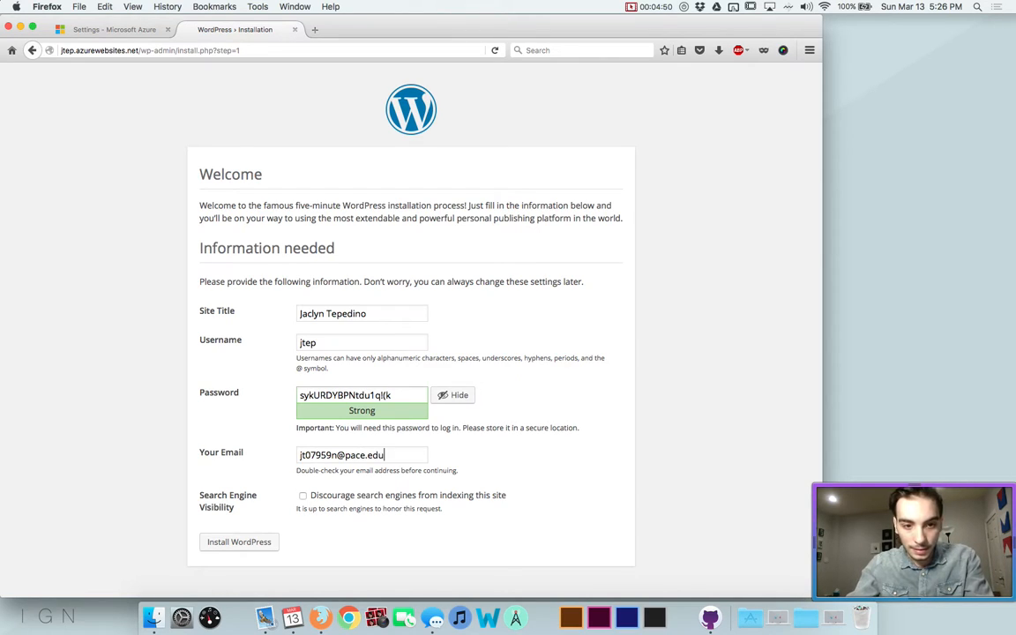
pyautogui.click(302, 496)
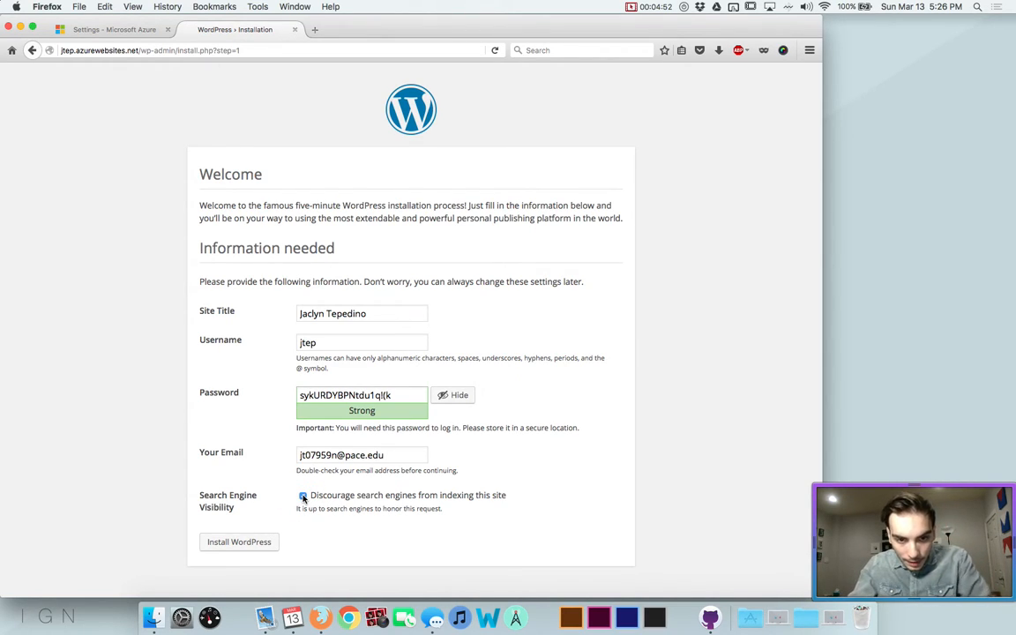
pyautogui.click(265, 544)
pyautogui.click(204, 149)
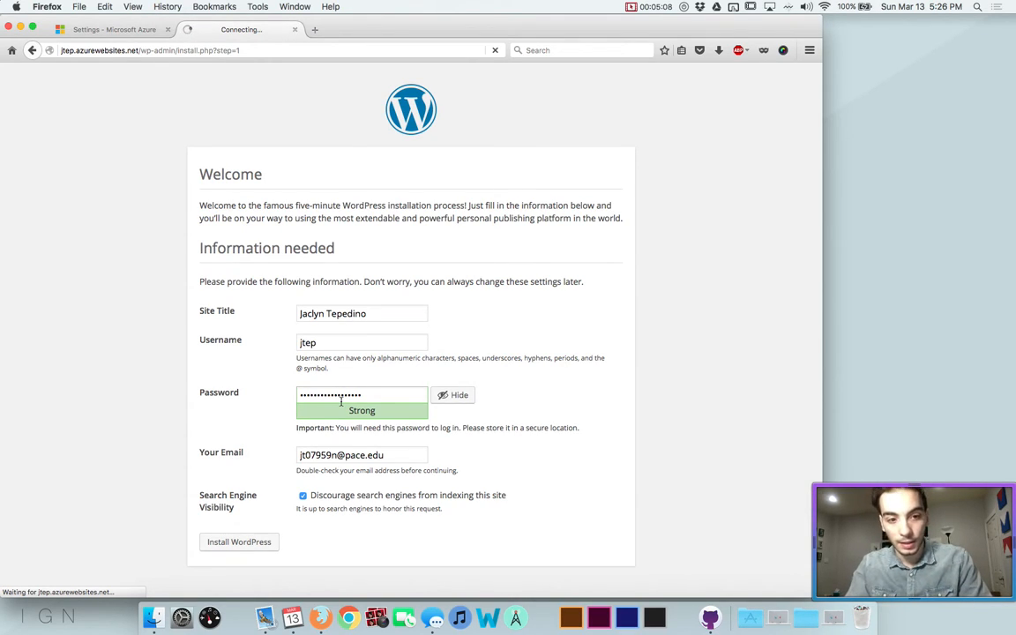
pyautogui.click(220, 310)
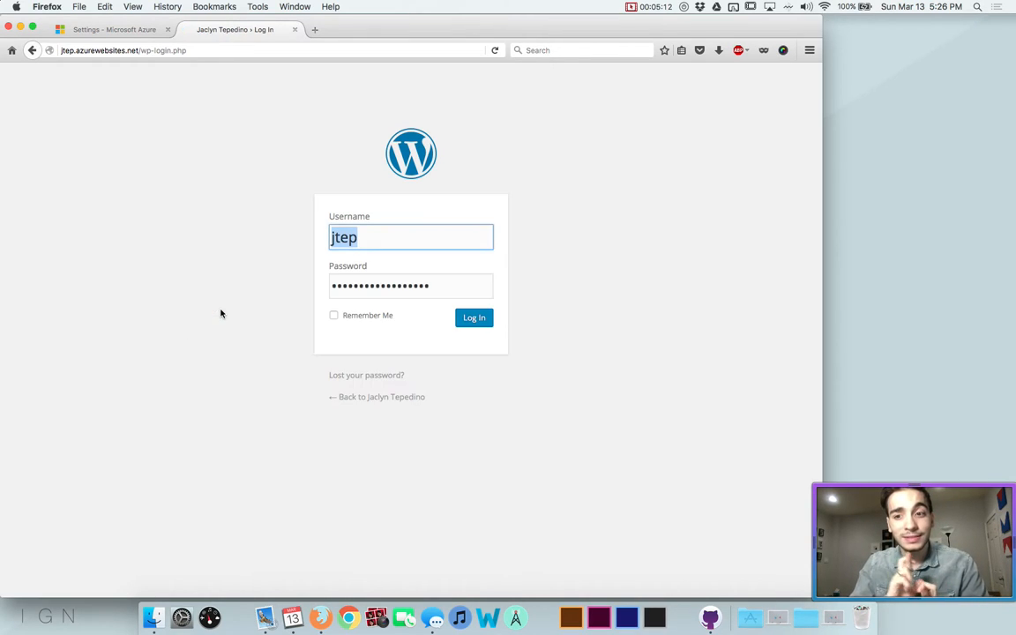
# Log in with the new admin account and reload past the maintenance notice
pyautogui.click(393, 315)
pyautogui.click(469, 320)
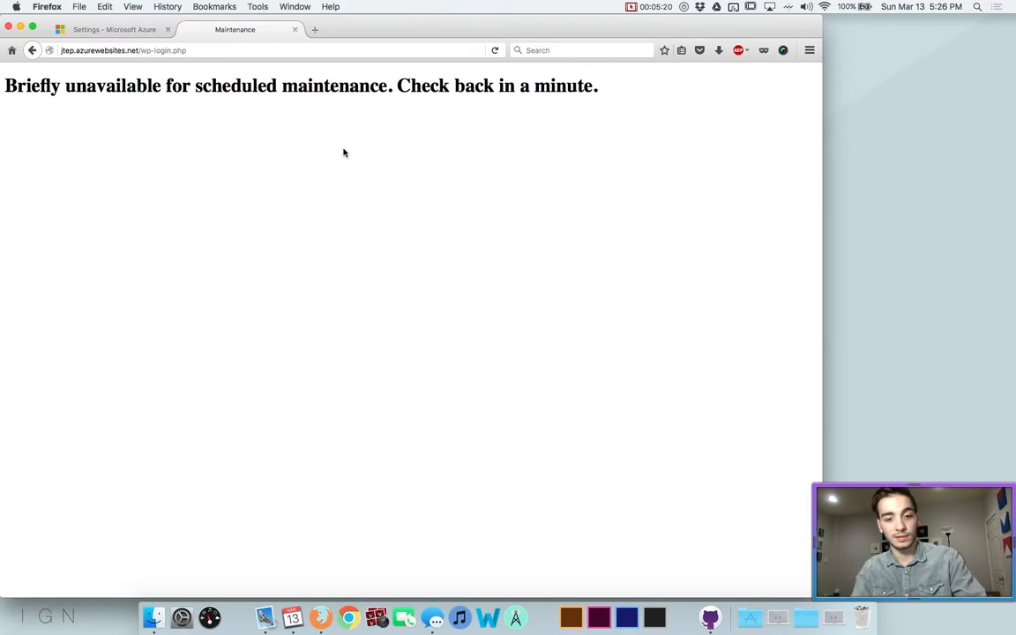
pyautogui.press('super+r')
pyautogui.press('Return')
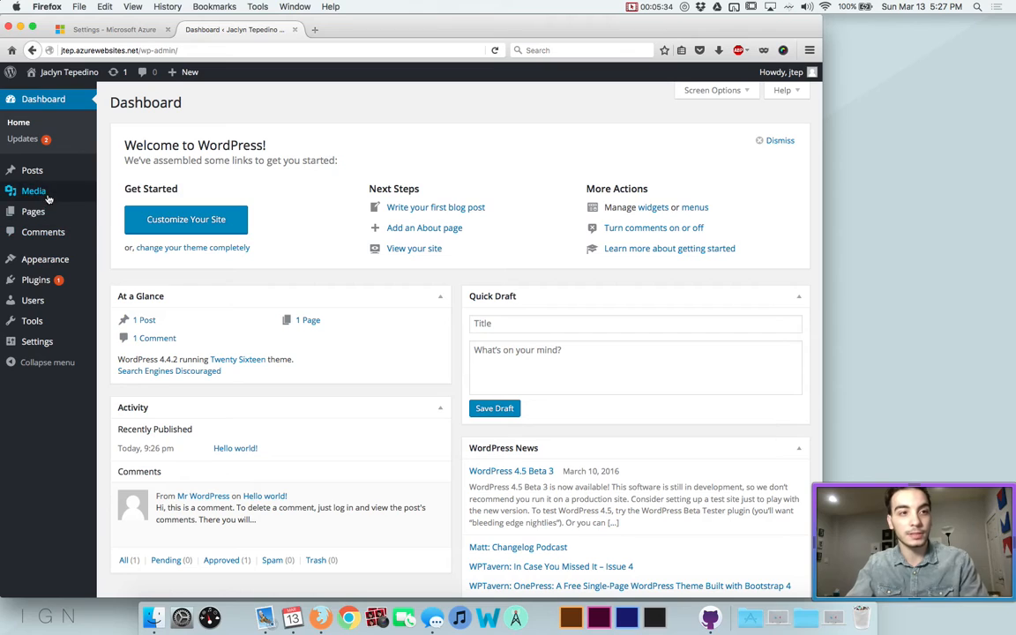
pyautogui.moveTo(44, 219)
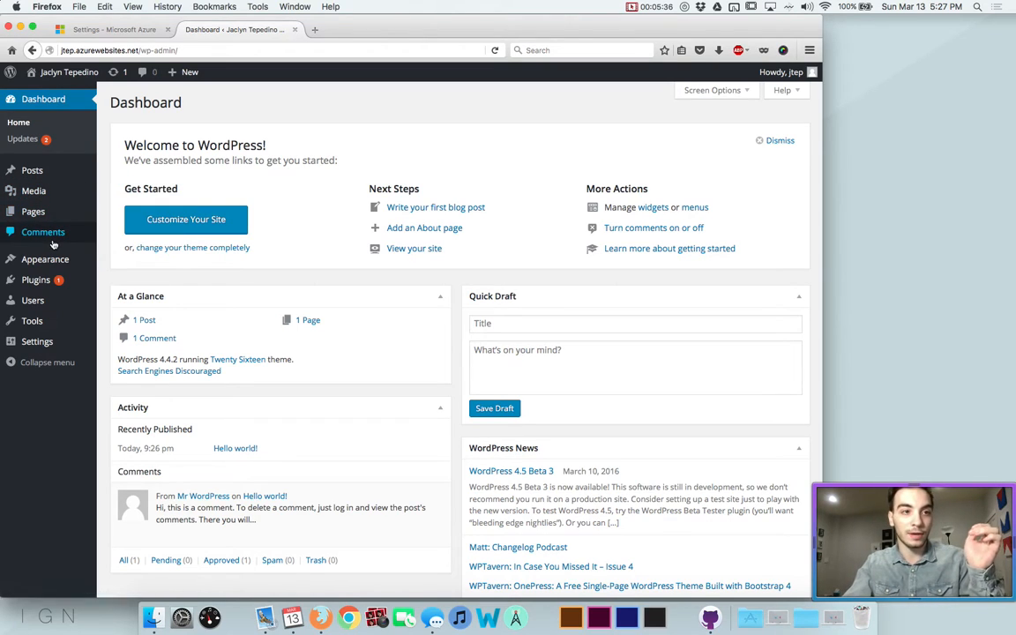
pyautogui.moveTo(63, 283)
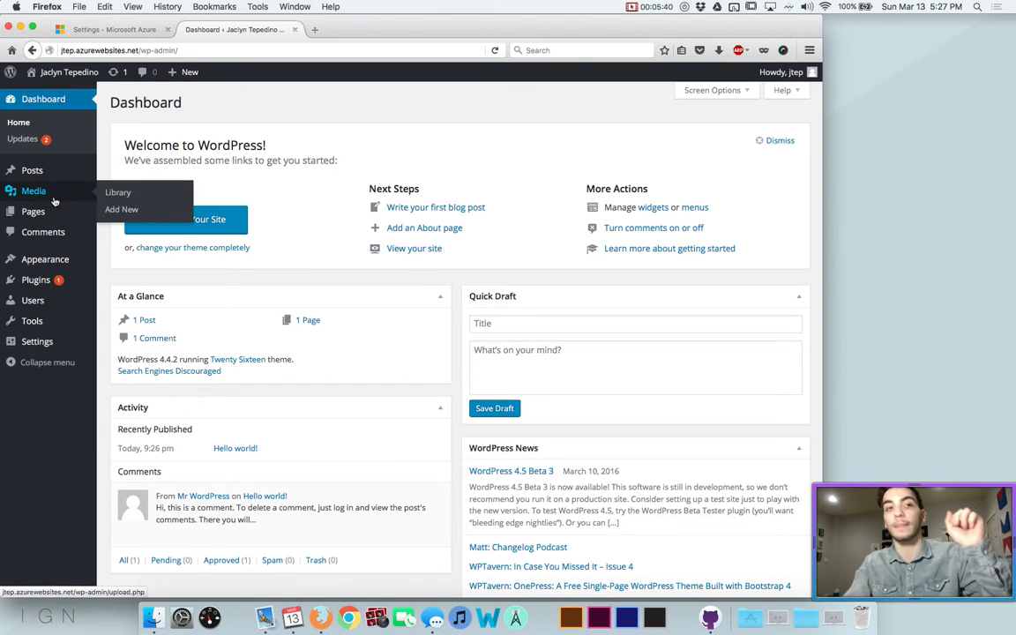
pyautogui.keyDown('super'); pyautogui.click(46, 92); pyautogui.keyUp('super')
pyautogui.click(349, 31)
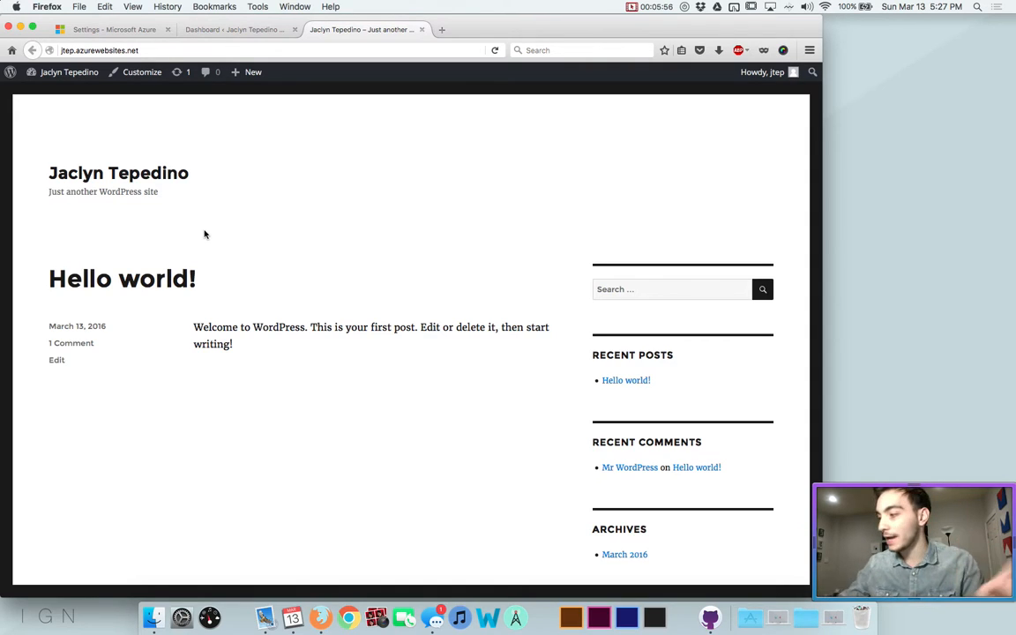
pyautogui.scroll(-4, 335, 238)
pyautogui.scroll(4, 335, 238)
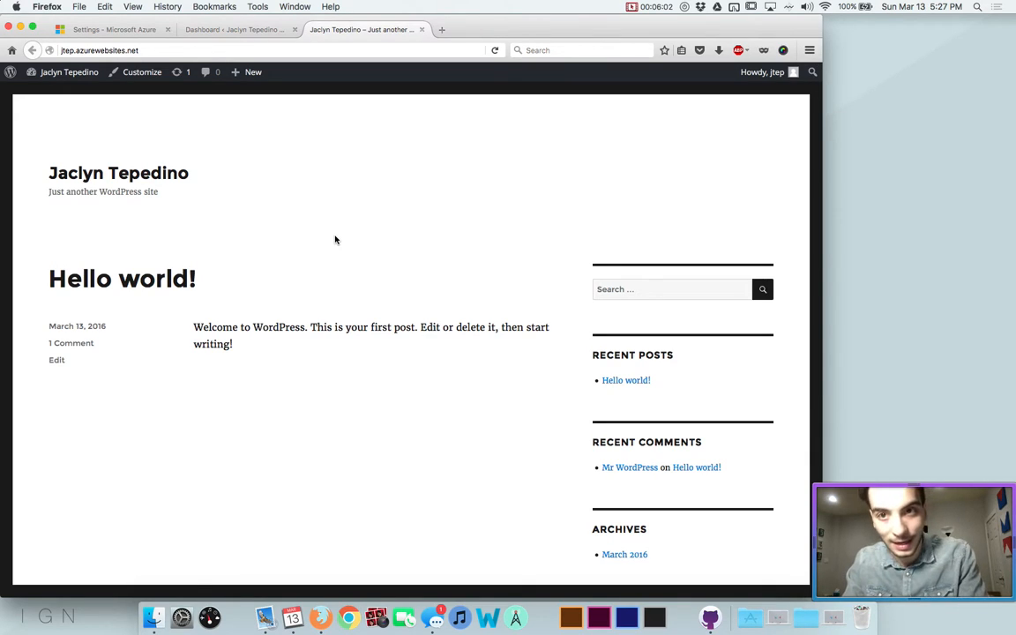
pyautogui.scroll(-10, 335, 238)
pyautogui.scroll(10, 335, 238)
pyautogui.press('super+w')
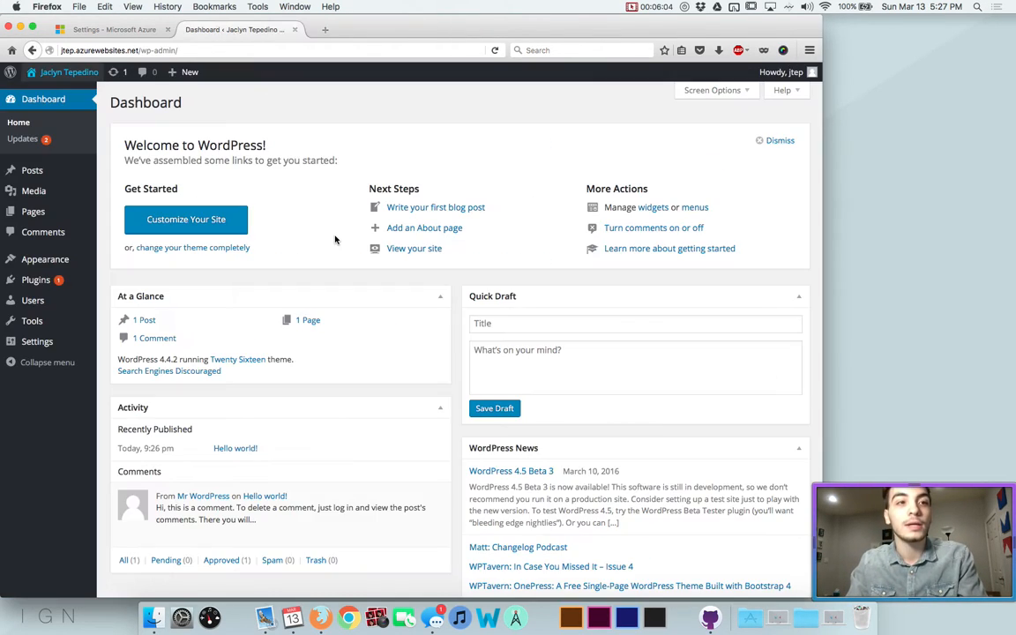
# Search new themes for 'gk po', install GK Portfolio, and activate it
pyautogui.click(44, 259)
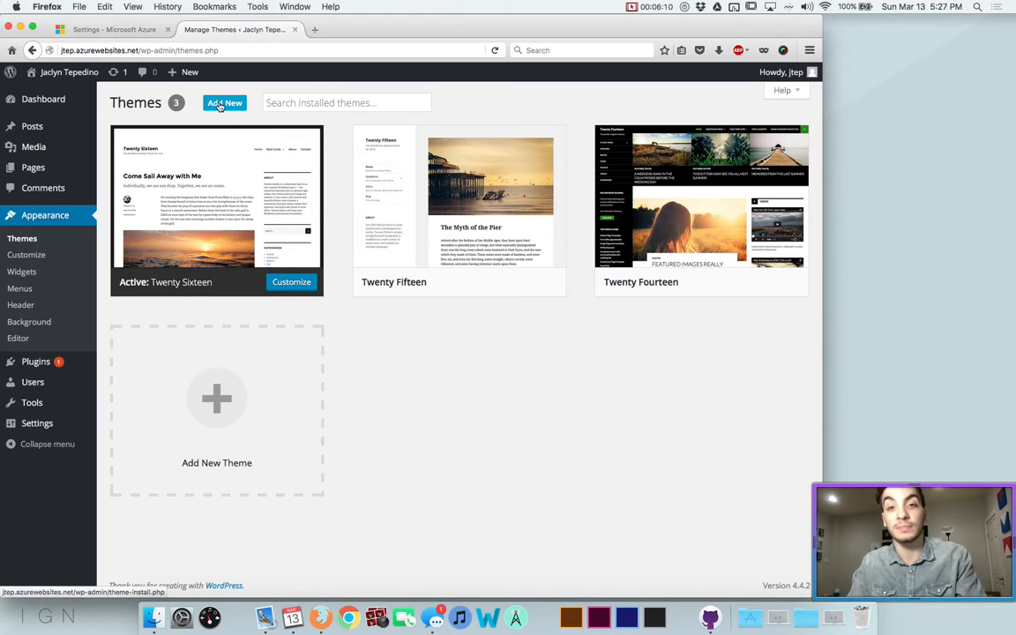
pyautogui.click(220, 104)
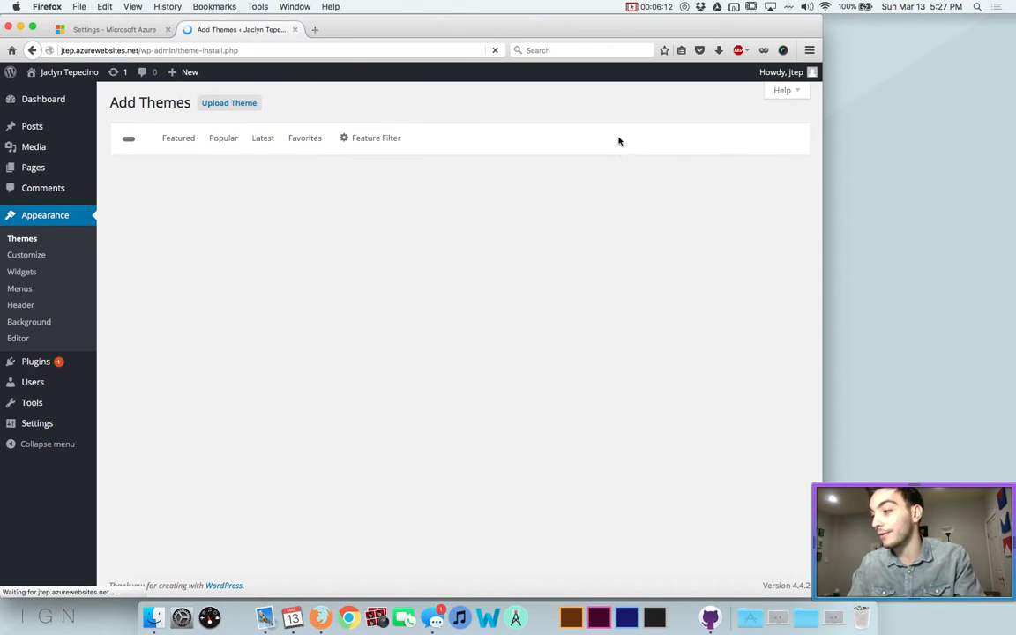
pyautogui.click(634, 138)
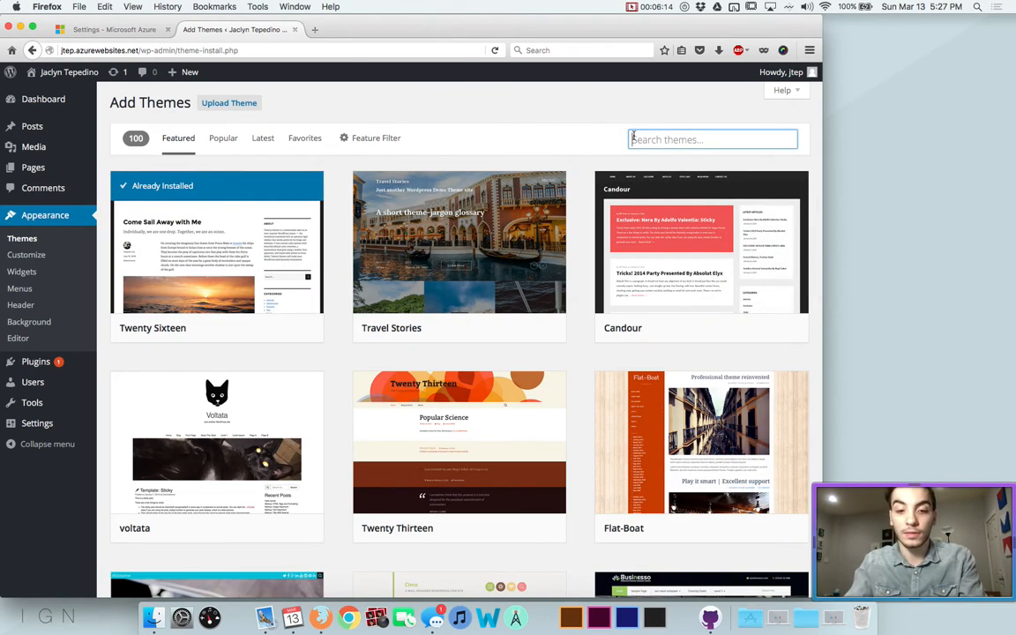
pyautogui.write('gk po')
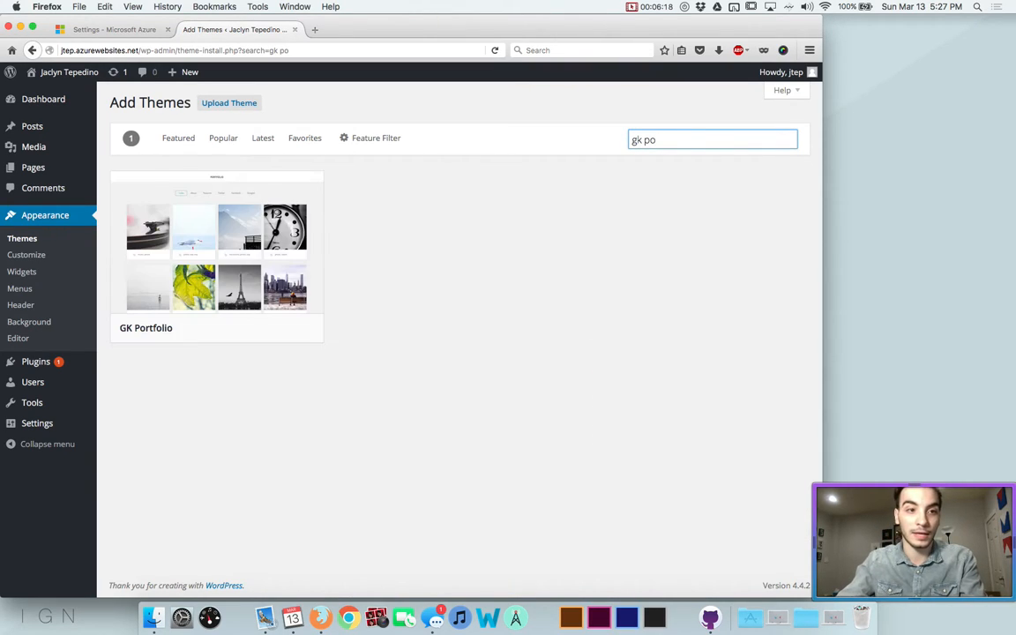
pyautogui.click(252, 328)
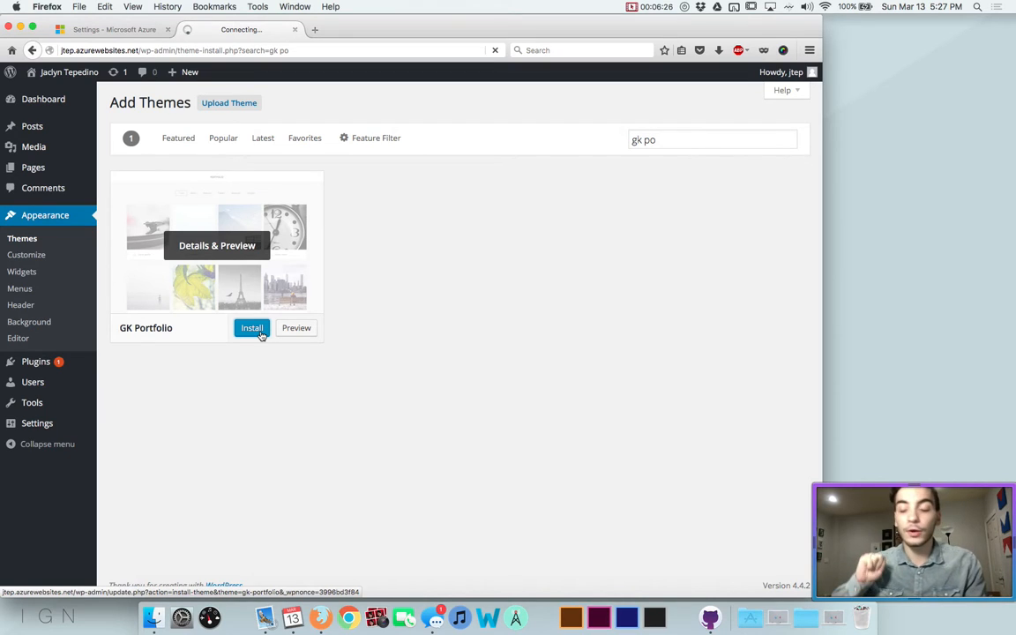
pyautogui.click(300, 328)
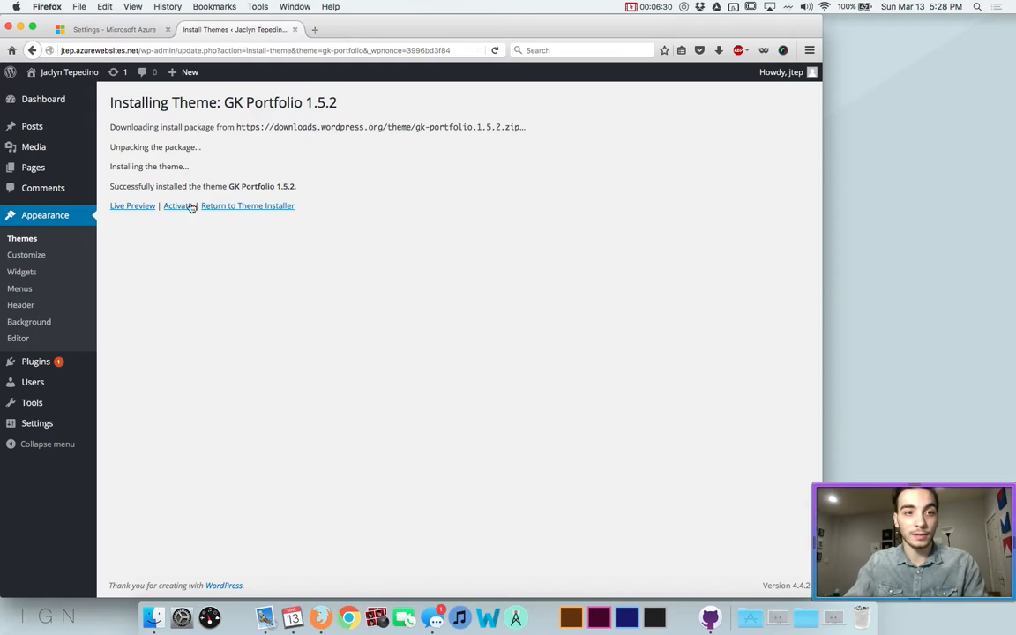
pyautogui.click(171, 208)
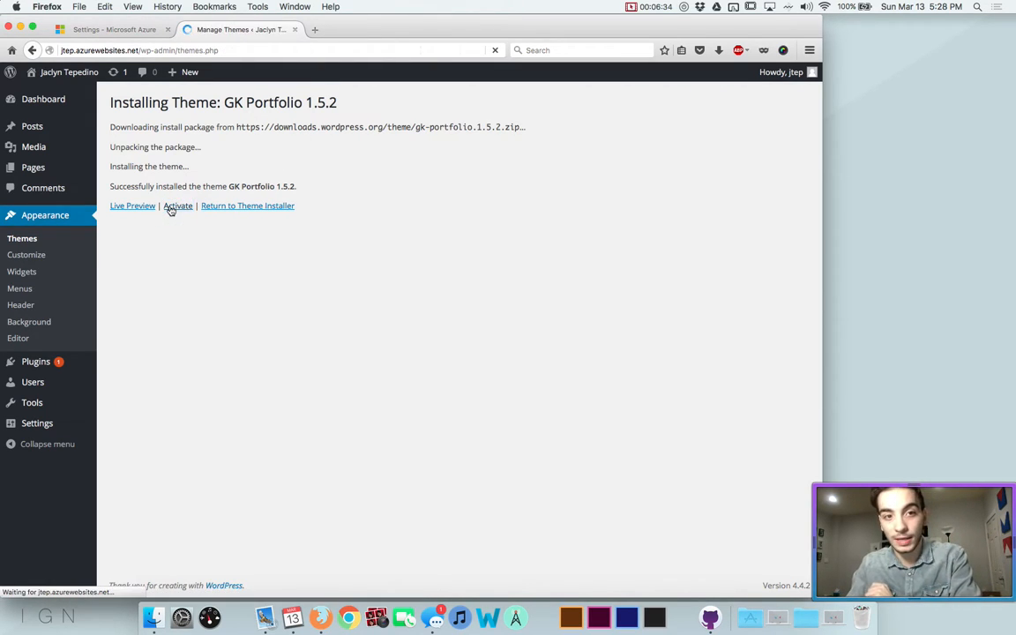
# View the live site's footer in a new tab, close it, and open Appearance > Widgets
pyautogui.keyDown('super'); pyautogui.click(33, 76); pyautogui.keyUp('super')
pyautogui.click(328, 29)
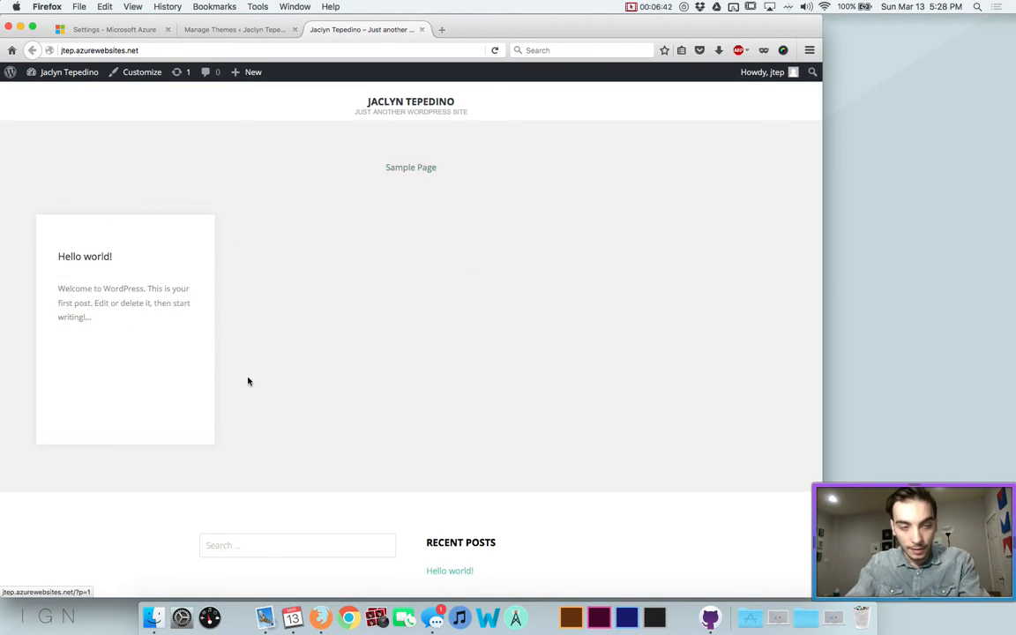
pyautogui.scroll(-5, 459, 538)
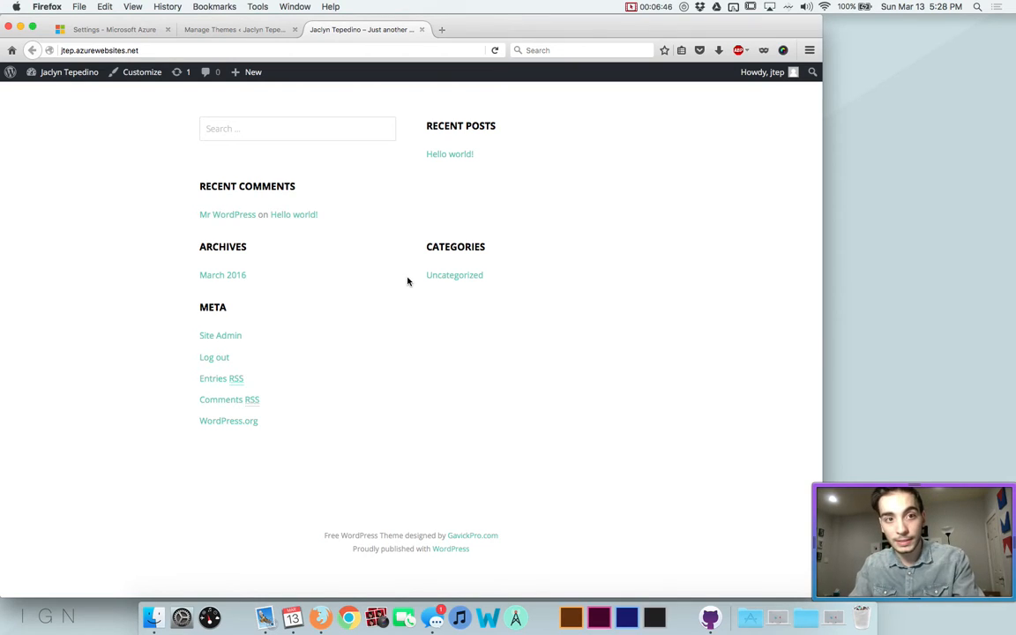
pyautogui.press('super+w')
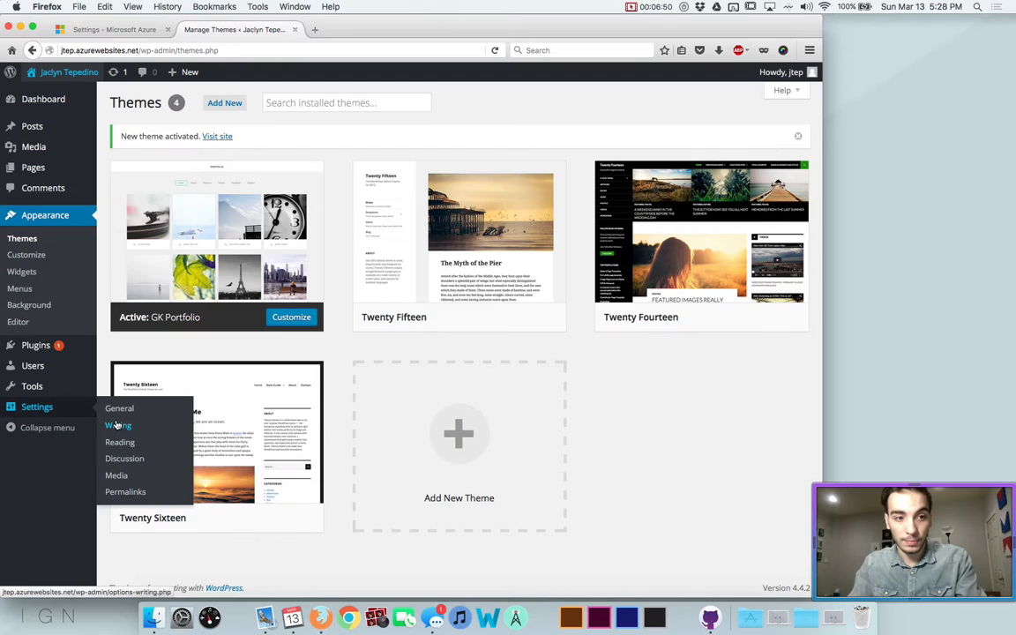
pyautogui.click(28, 273)
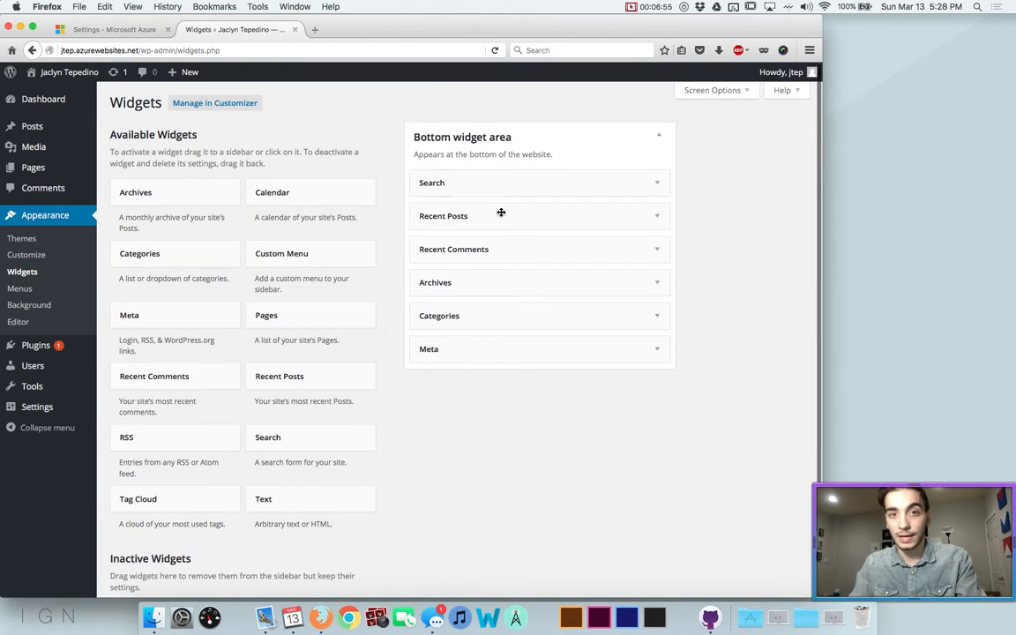
# Delete the Search, Recent Posts, Archives, Recent Comments, Categories and Meta widgets from the Bottom widget area
pyautogui.click(449, 181)
pyautogui.click(430, 248)
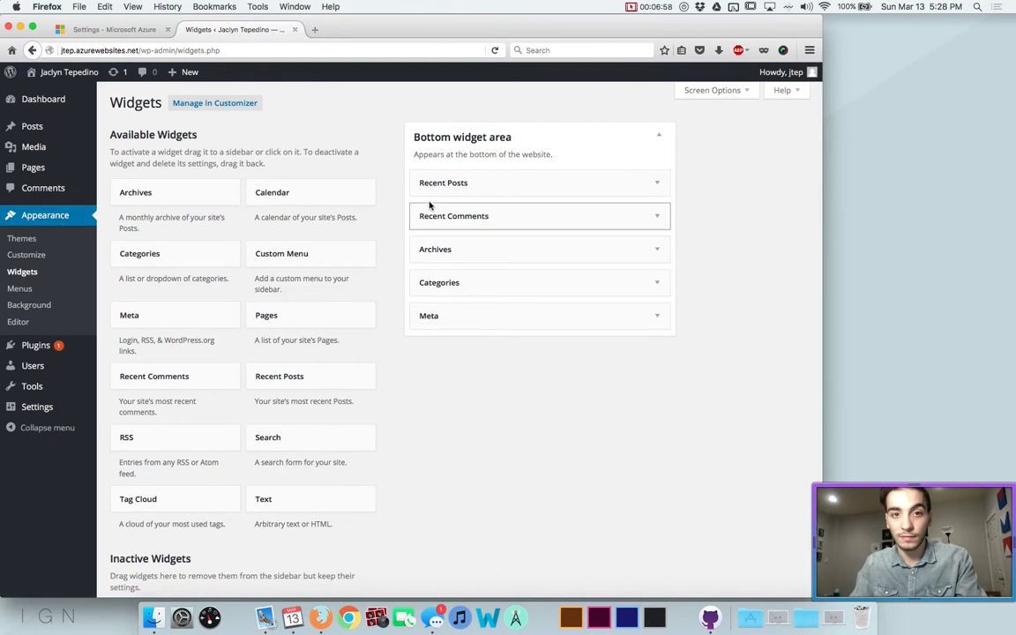
pyautogui.click(429, 192)
pyautogui.click(430, 295)
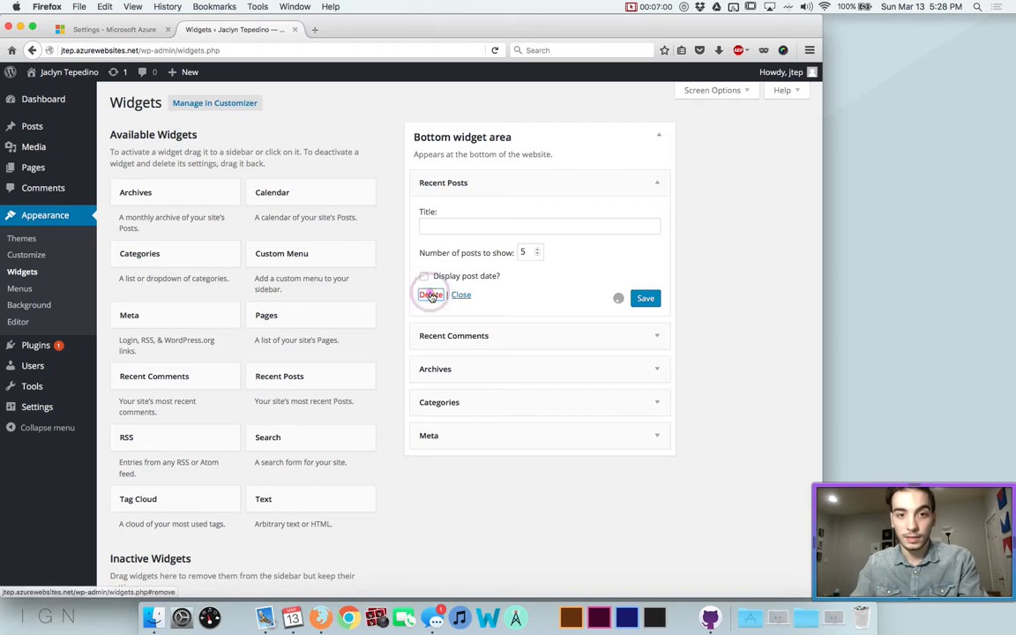
pyautogui.click(436, 212)
pyautogui.click(426, 315)
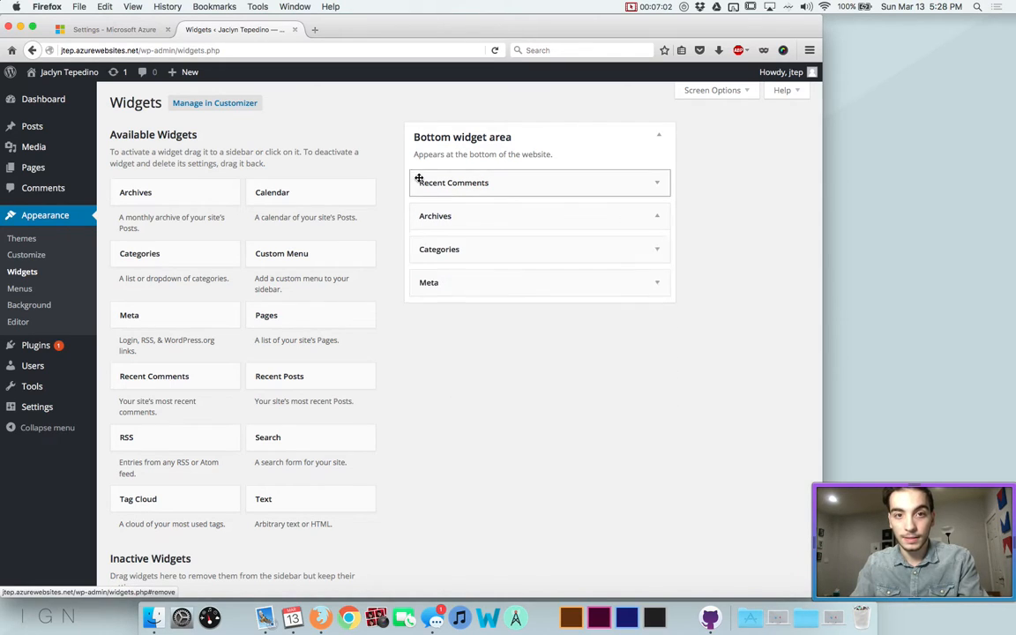
pyautogui.click(426, 272)
pyautogui.click(425, 183)
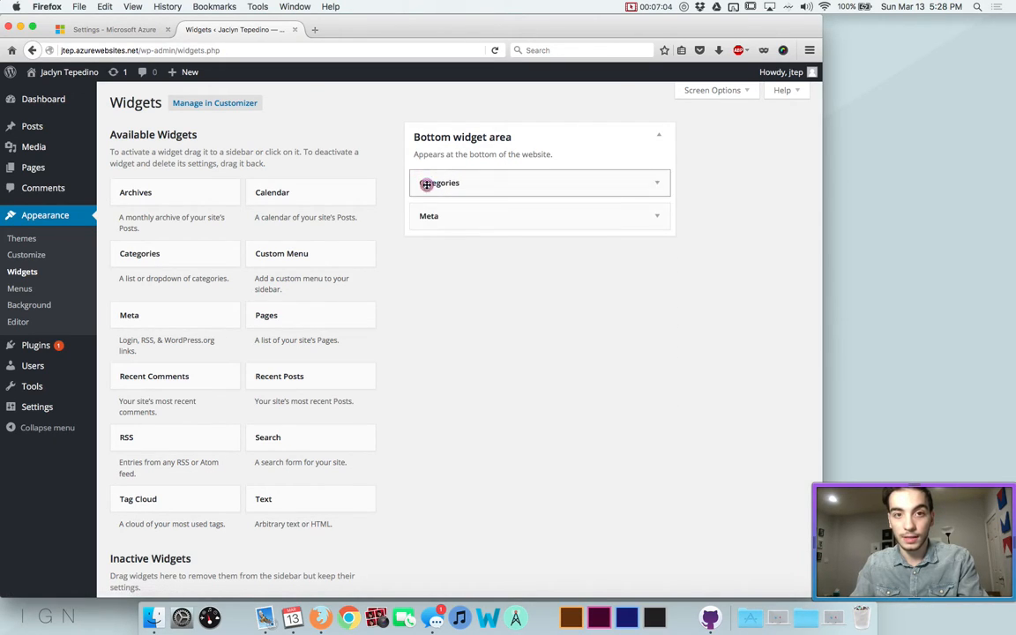
pyautogui.click(427, 293)
pyautogui.click(429, 183)
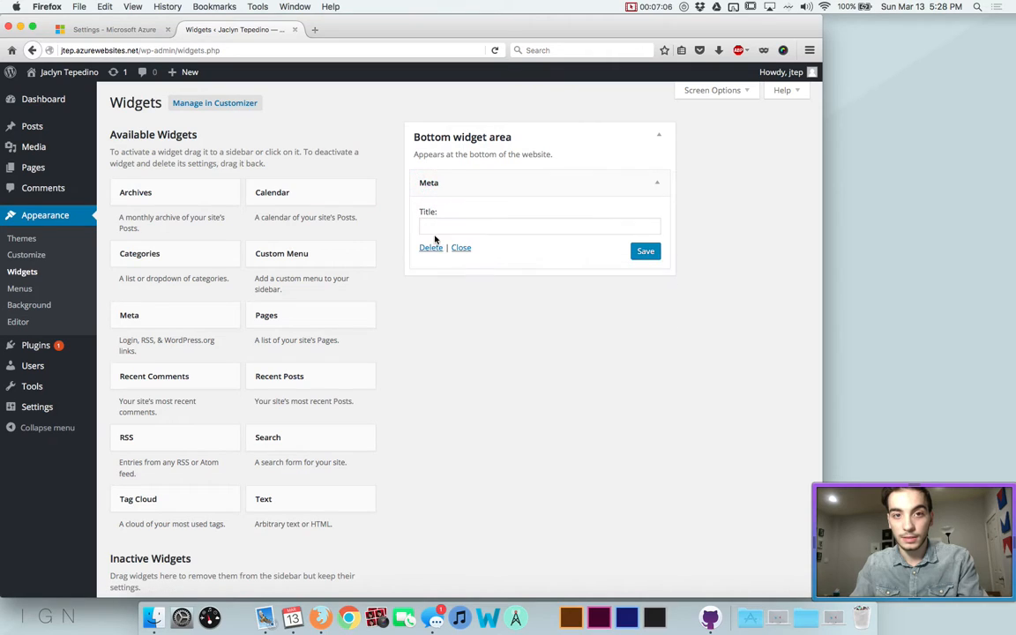
pyautogui.click(431, 249)
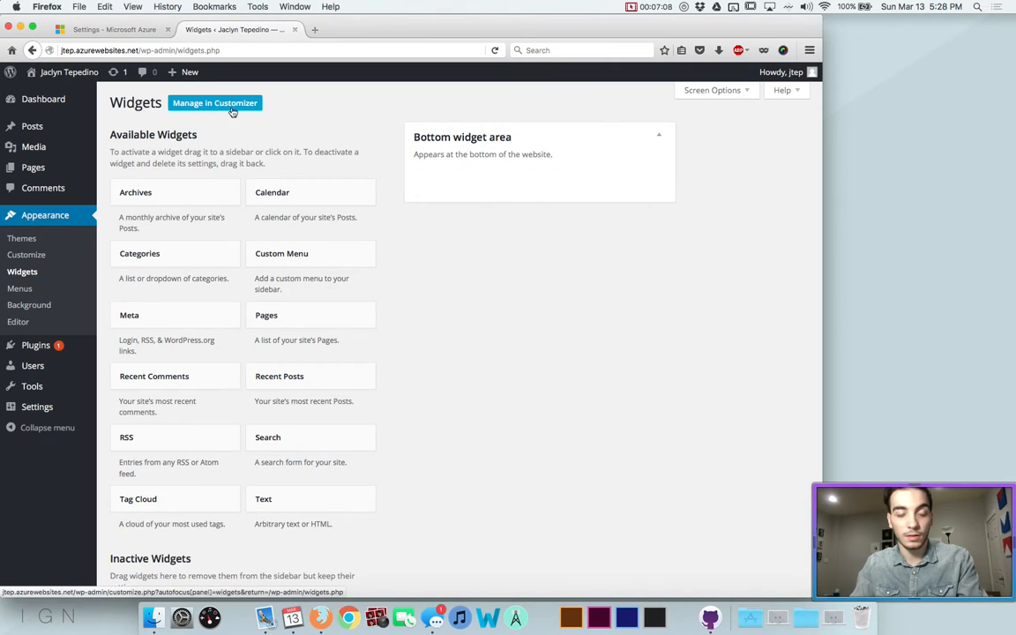
# View the live site in a new tab to confirm the empty footer, then close it
pyautogui.keyDown('super'); pyautogui.click(68, 71); pyautogui.keyUp('super')
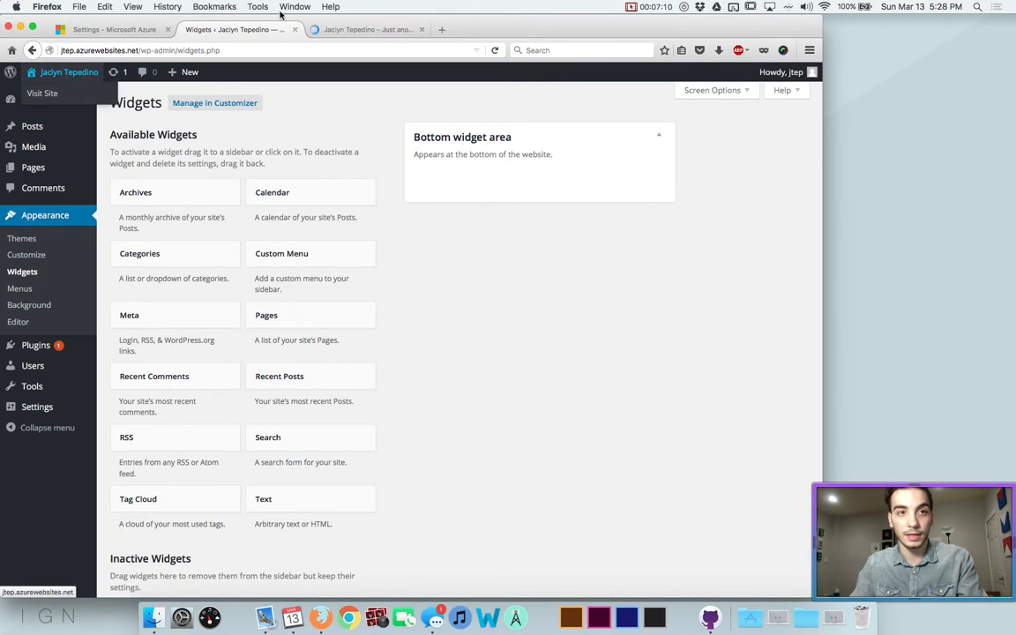
pyautogui.click(337, 27)
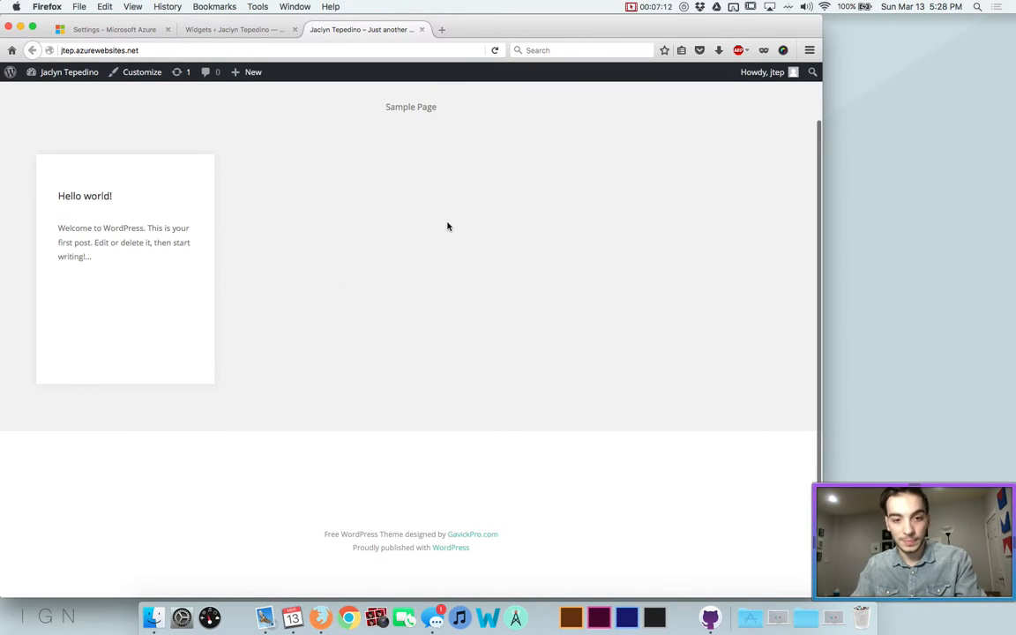
pyautogui.scroll(2, 447, 226)
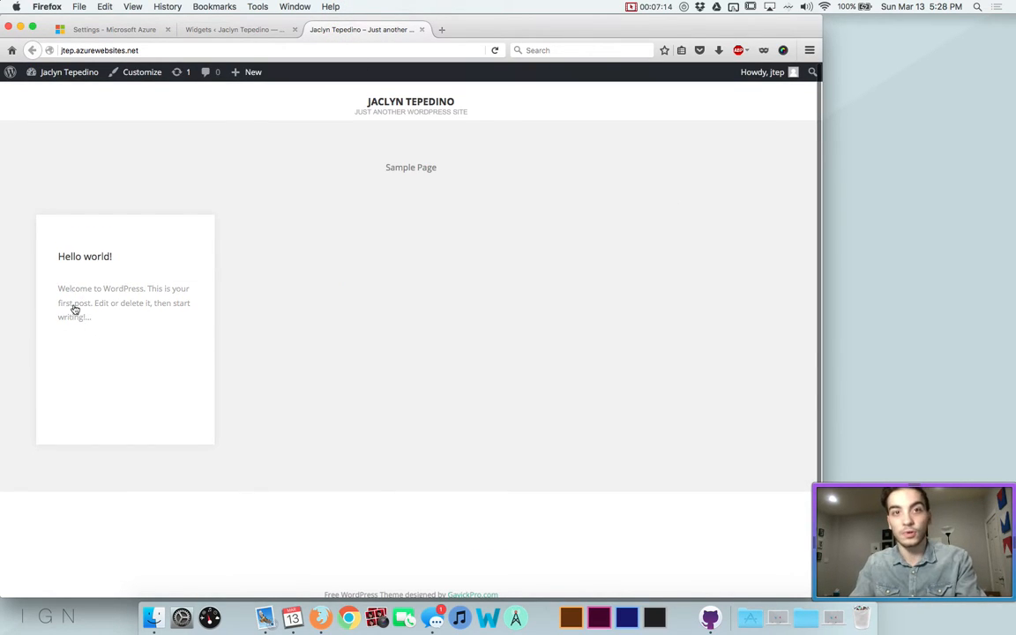
pyautogui.press('super+w')
# Publish new empty pages titled 'Contact' and 'Portfolio'
pyautogui.click(31, 167)
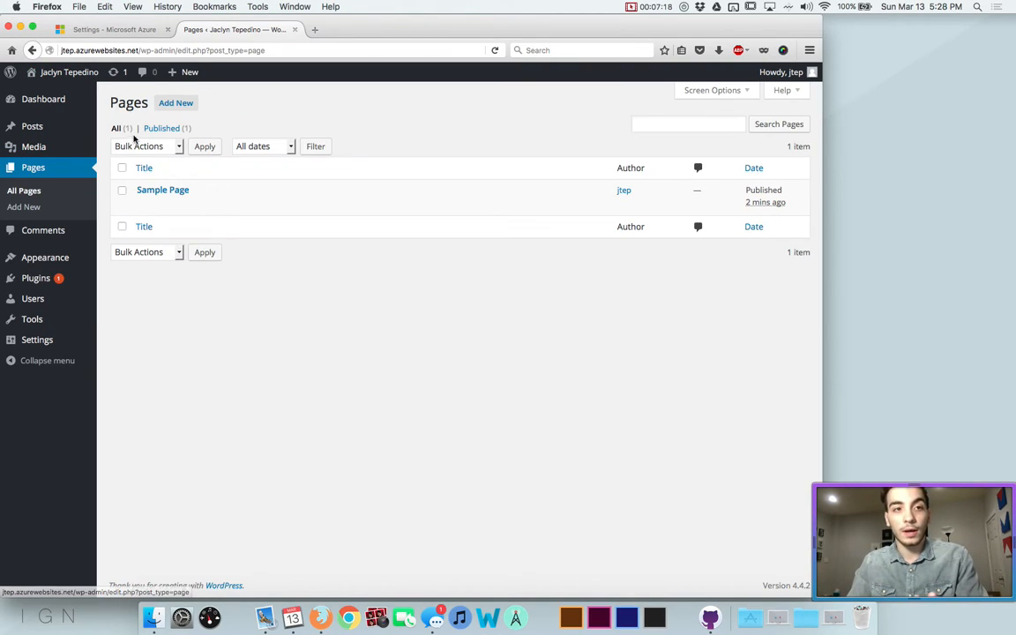
pyautogui.click(173, 105)
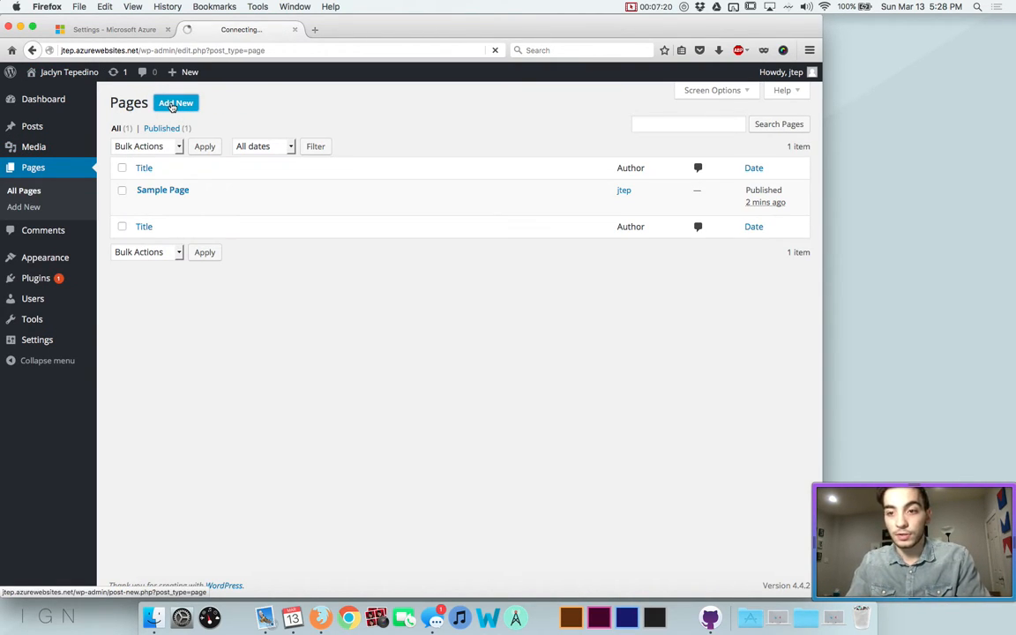
pyautogui.write('Contact')
pyautogui.click(774, 245)
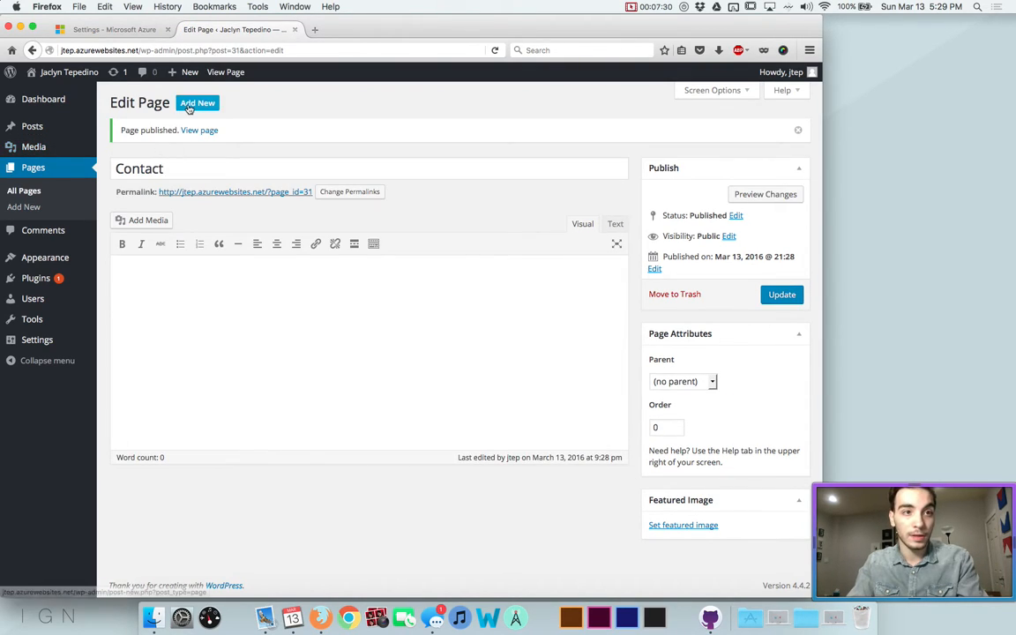
pyautogui.click(186, 100)
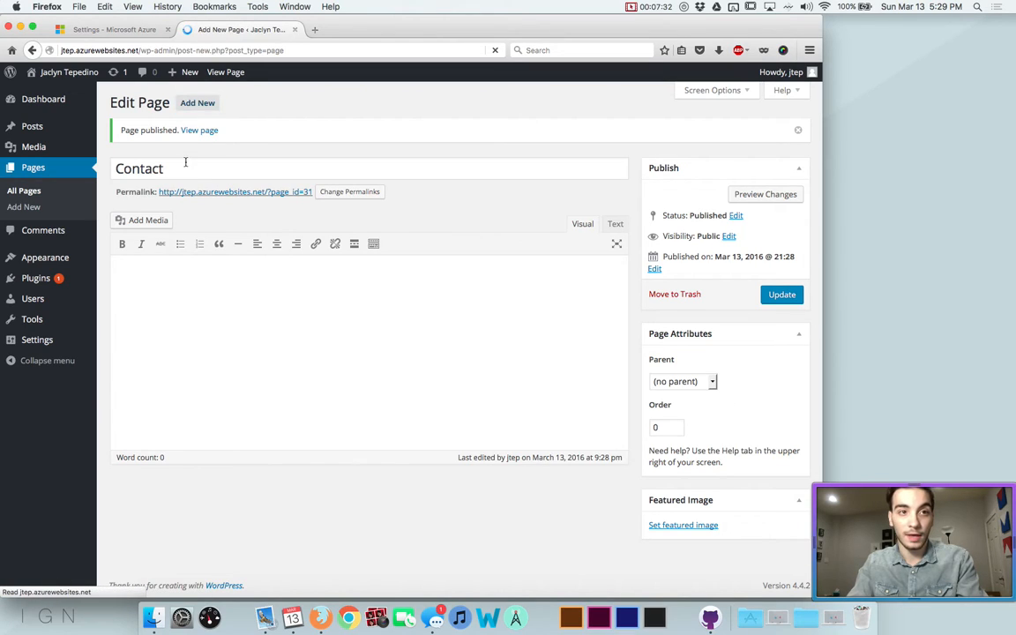
pyautogui.write('Portfolio')
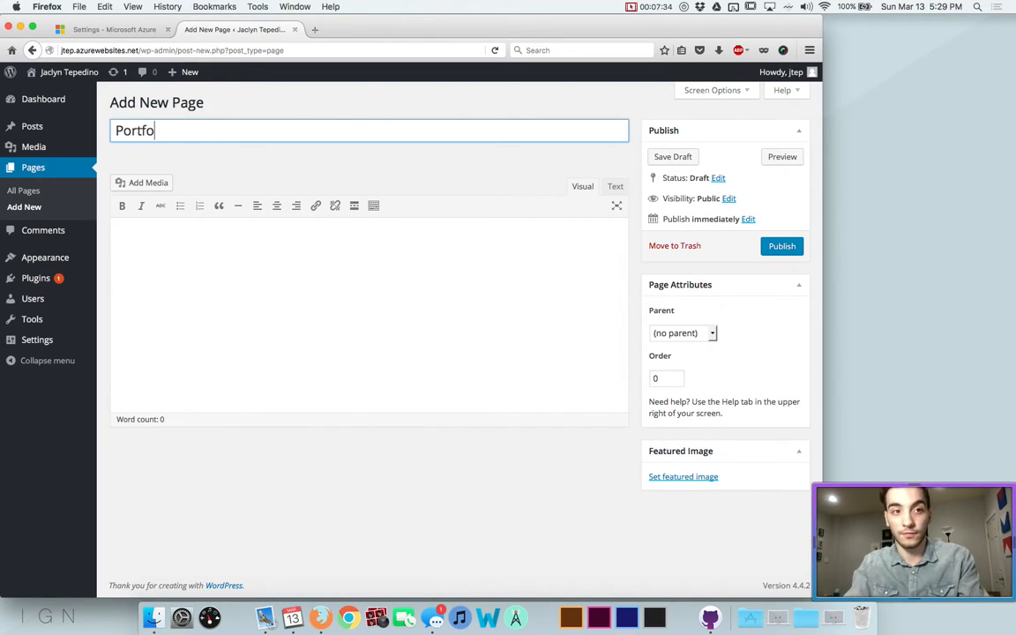
pyautogui.click(768, 246)
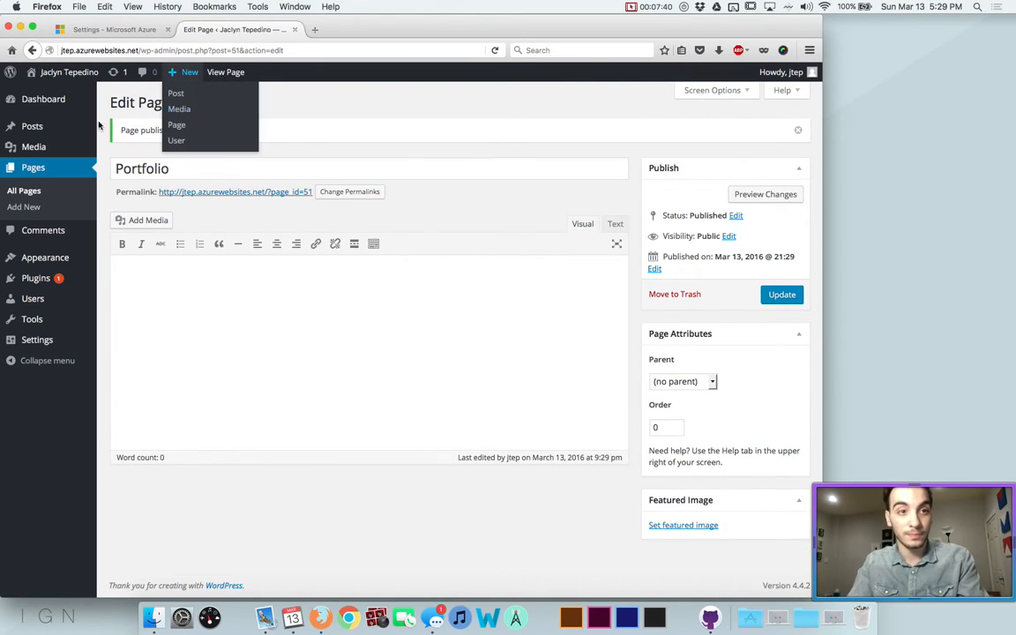
# Publish a third empty page titled 'Résumé' with its accented letters
pyautogui.click(198, 102)
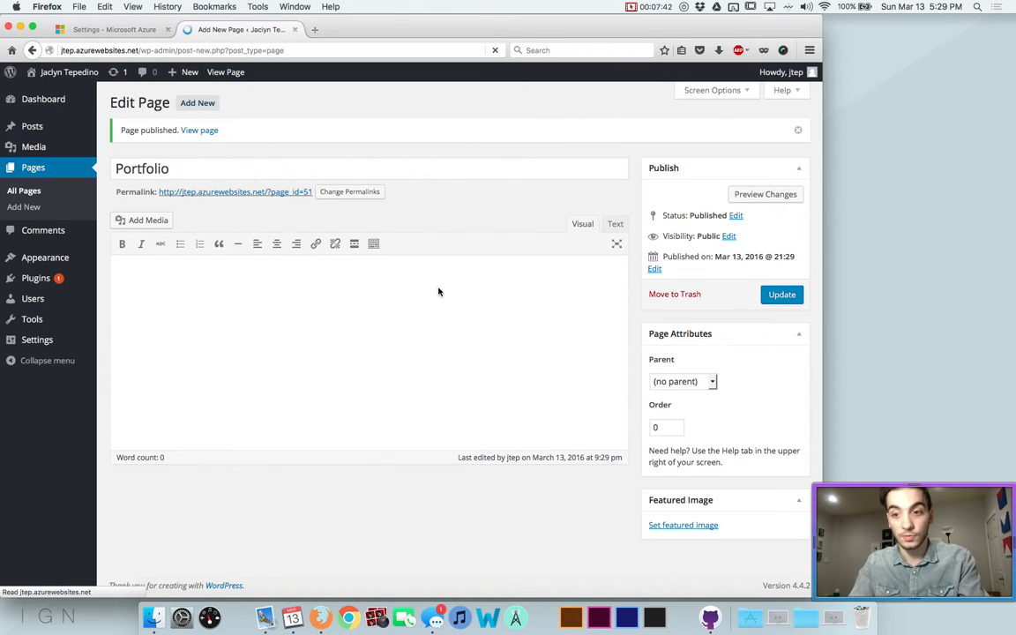
pyautogui.write('Re')
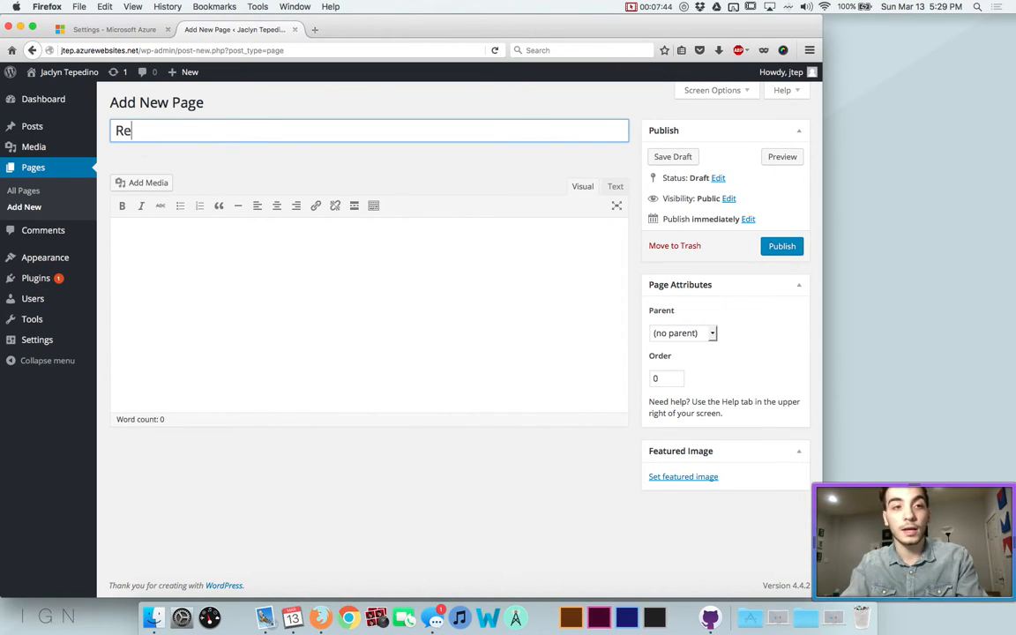
pyautogui.write('sume')
pyautogui.press('BackSpace')
pyautogui.press('BackSpace')
pyautogui.press('BackSpace')
pyautogui.press('BackSpace')
pyautogui.write('ésum')
pyautogui.hotkey('alt', 'e')
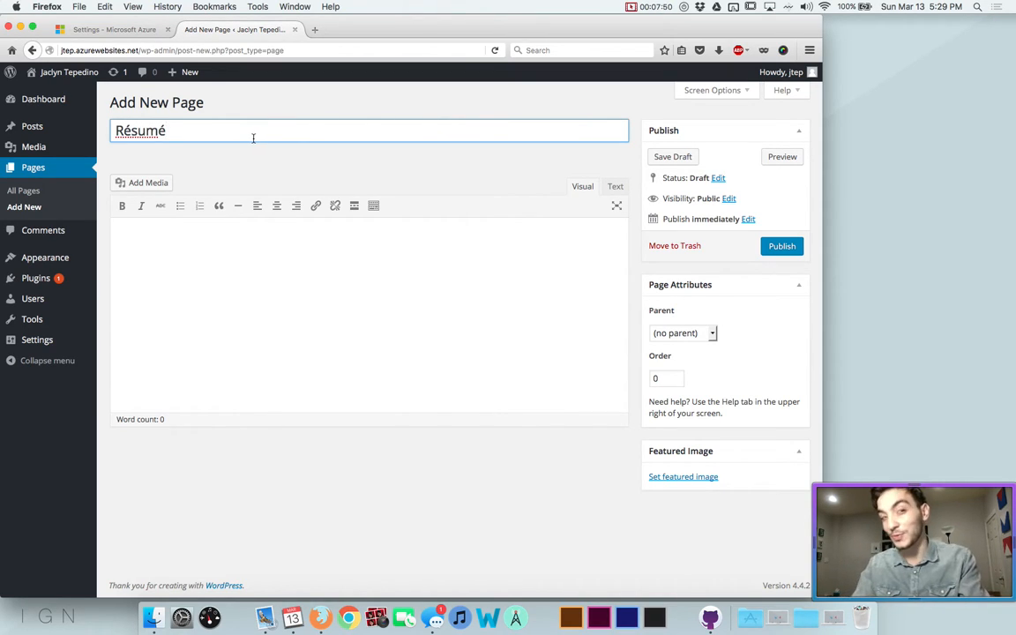
pyautogui.click(781, 245)
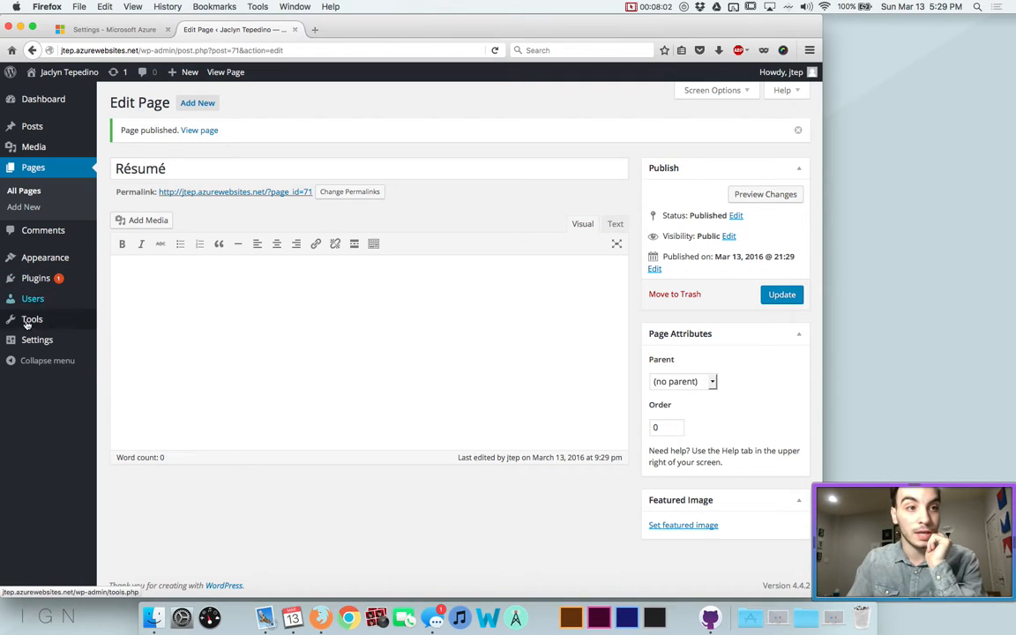
# Search the plugin directory for 'contact form 7' and install Contact Form 7
pyautogui.click(37, 284)
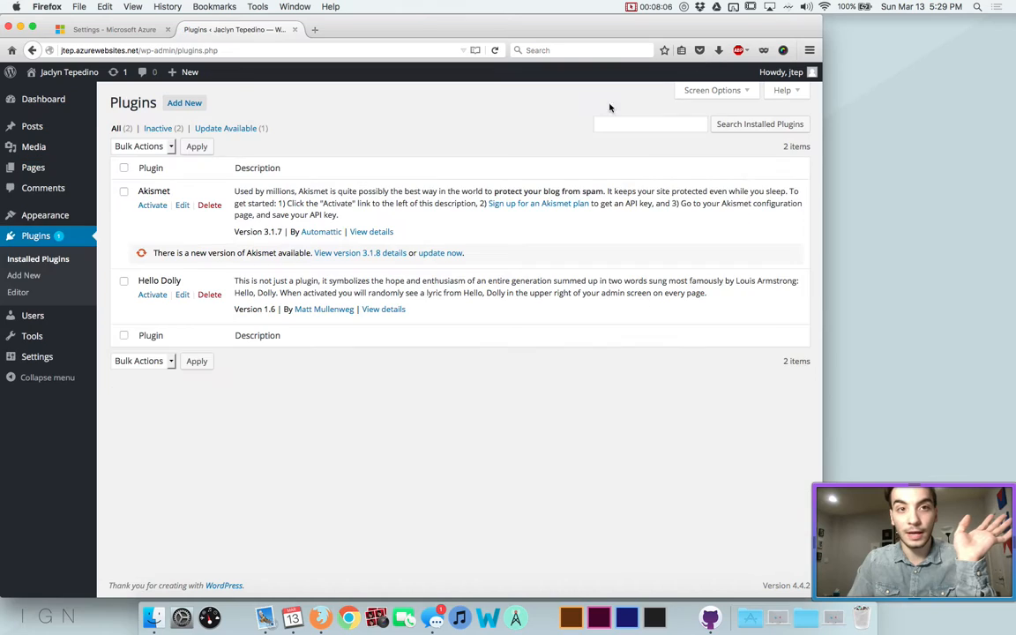
pyautogui.click(188, 106)
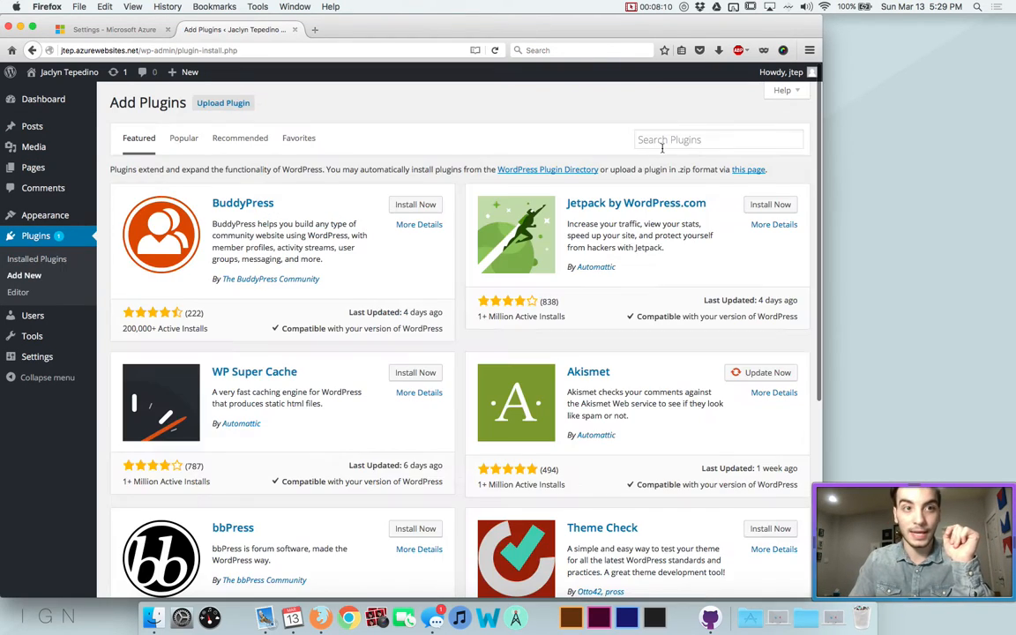
pyautogui.click(666, 141)
pyautogui.write('contact form')
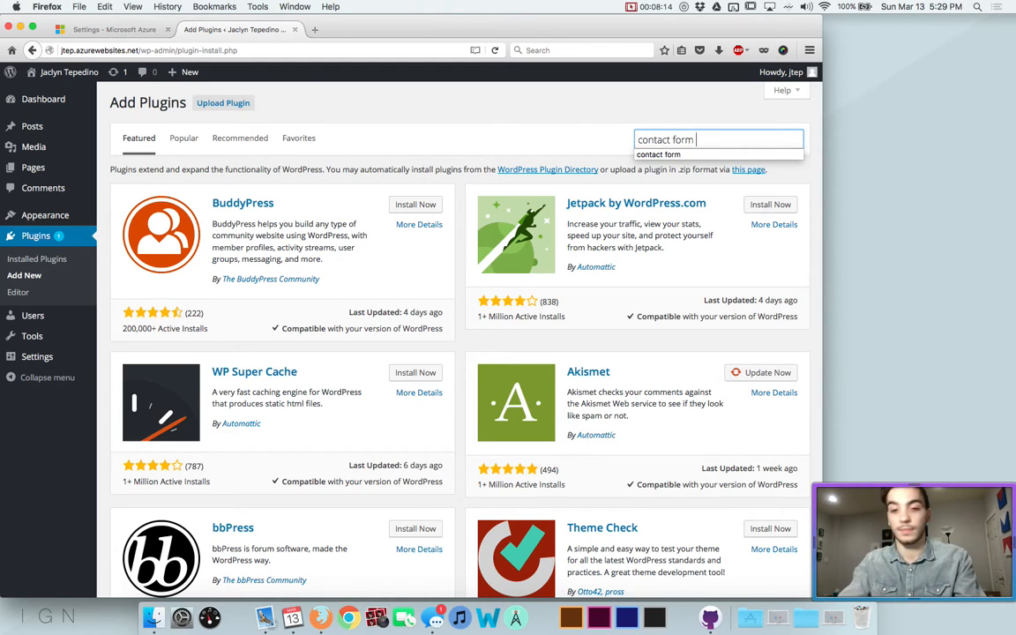
pyautogui.write(' 7')
pyautogui.press('Return')
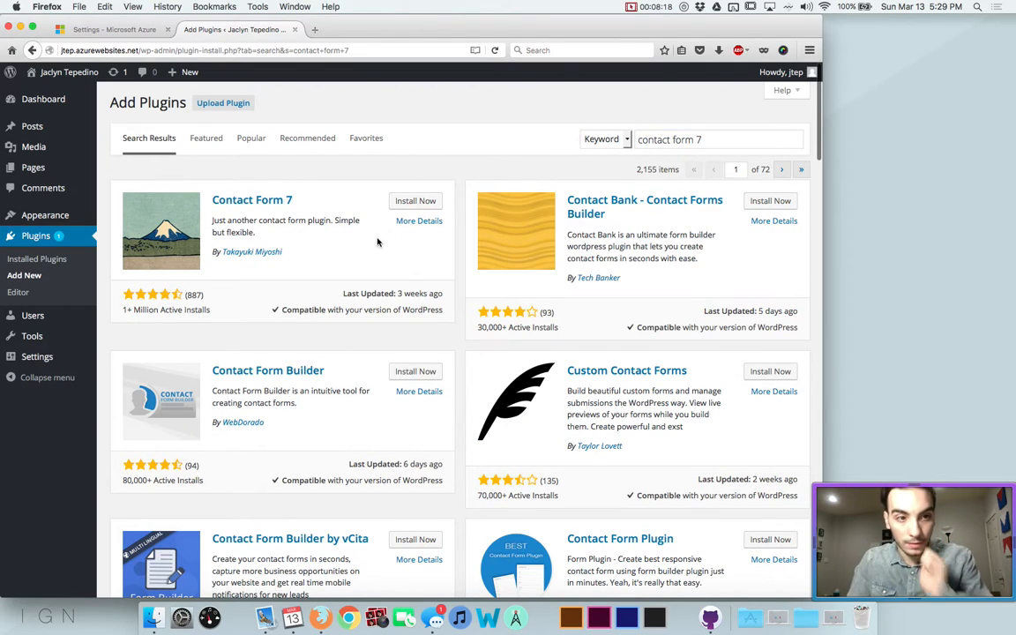
pyautogui.tripleClick(150, 310)
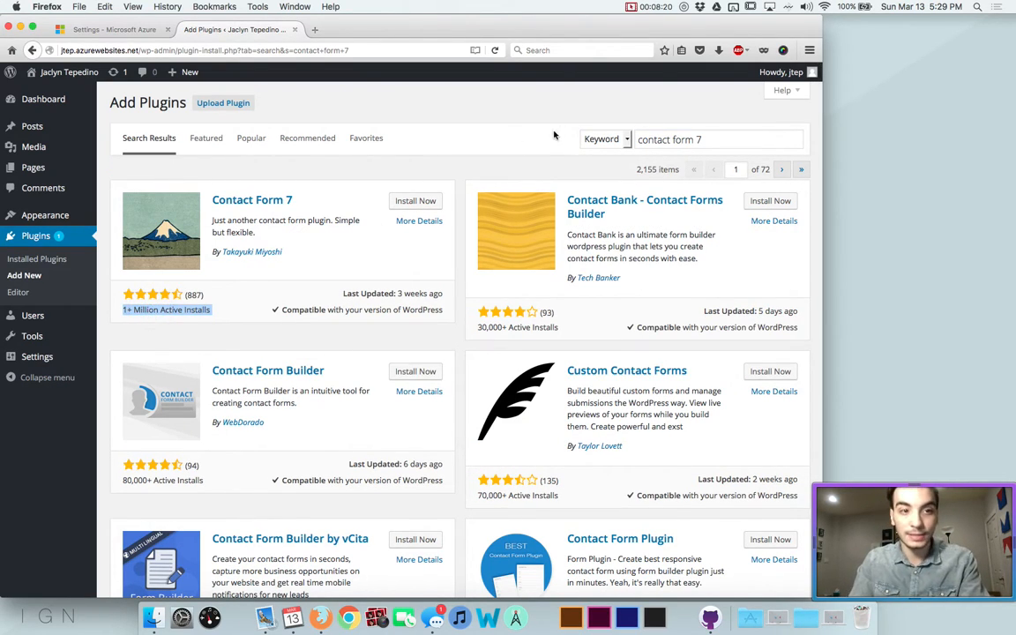
pyautogui.click(415, 201)
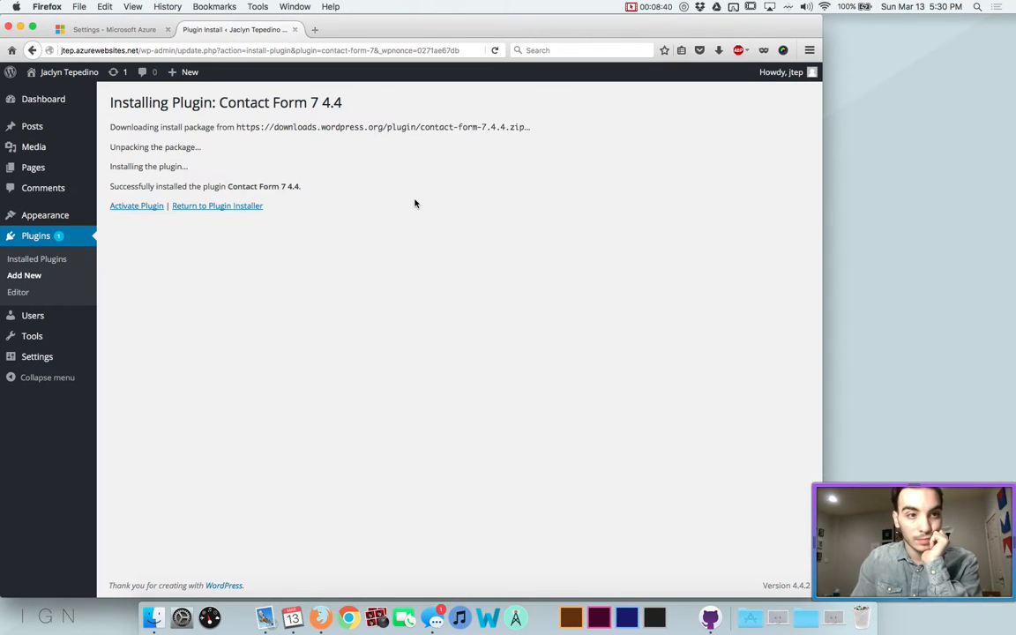
# Activate Contact Form 7 and open Contact form 1 in the form editor
pyautogui.click(133, 205)
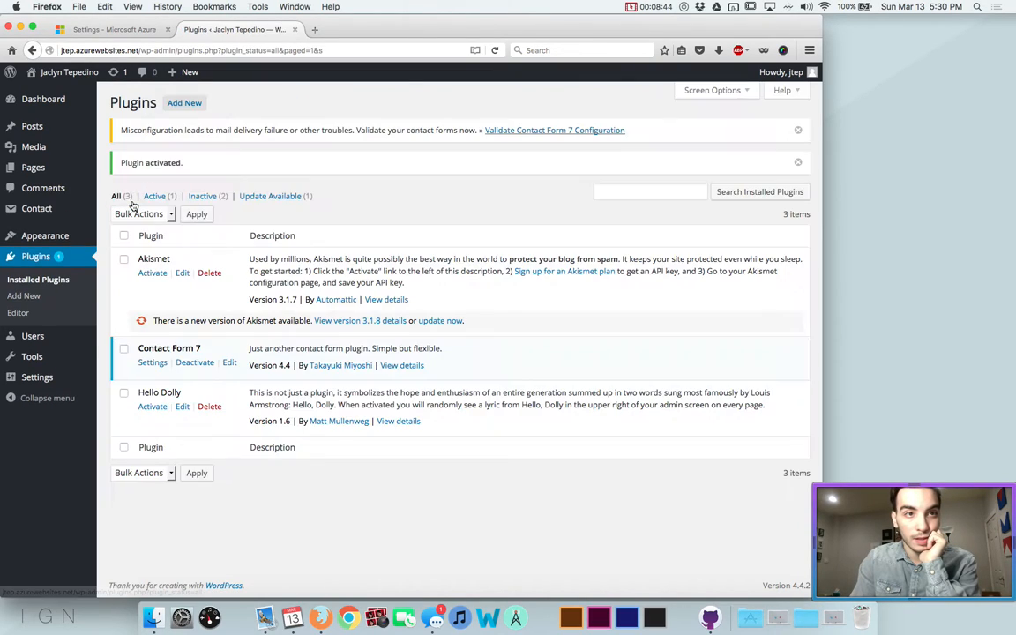
pyautogui.click(33, 211)
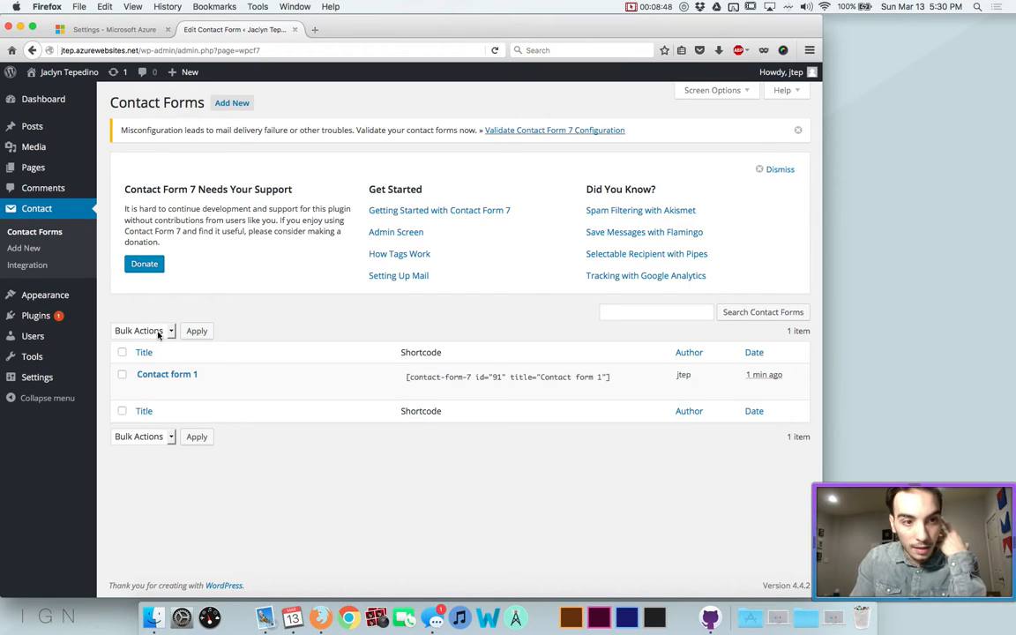
pyautogui.click(165, 376)
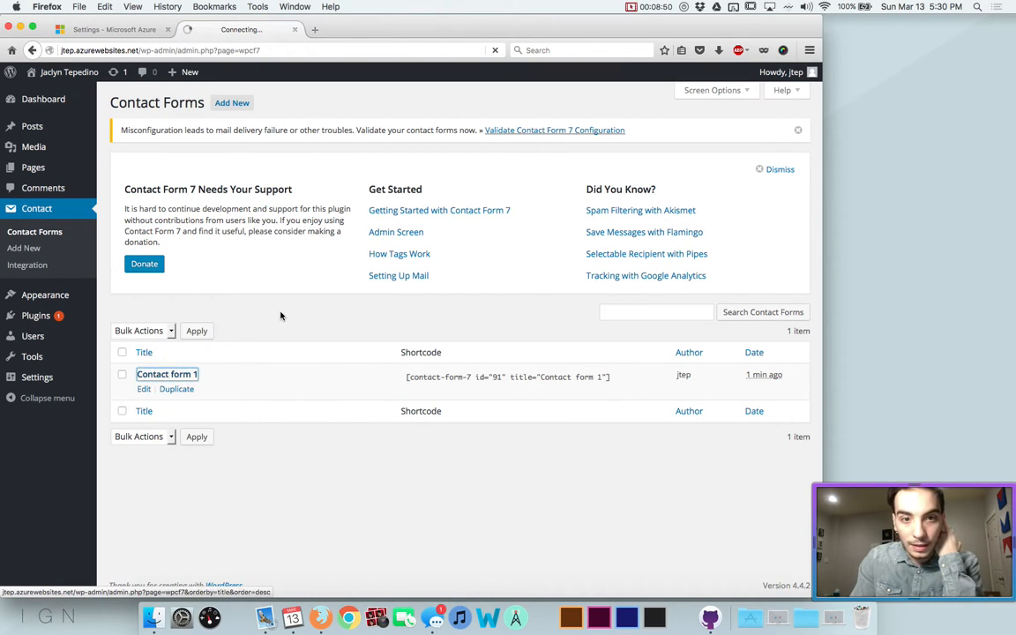
pyautogui.scroll(-3, 281, 311)
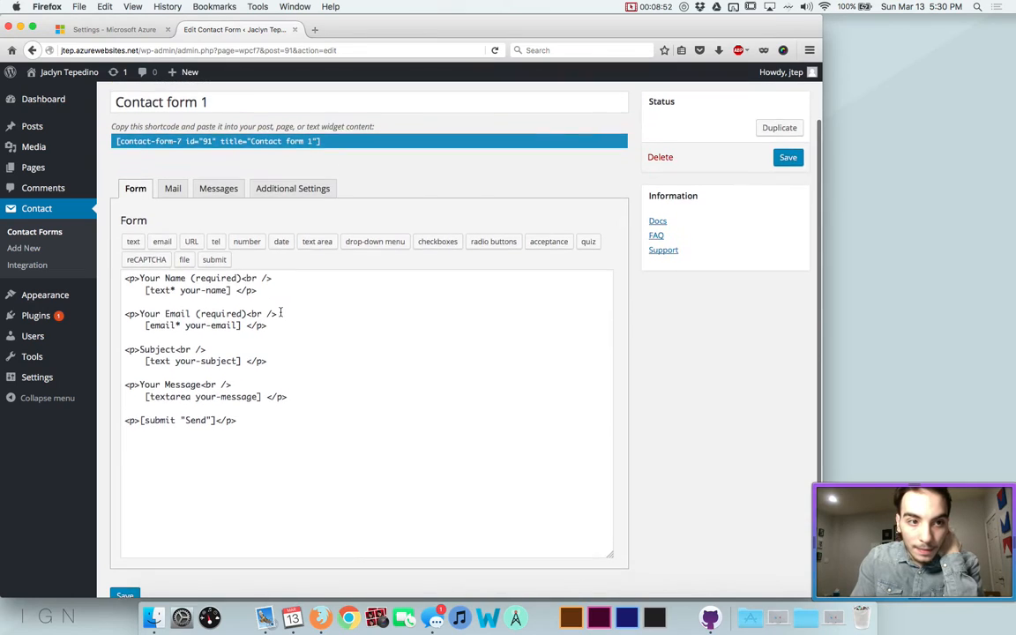
pyautogui.scroll(3, 280, 311)
pyautogui.scroll(1, 280, 311)
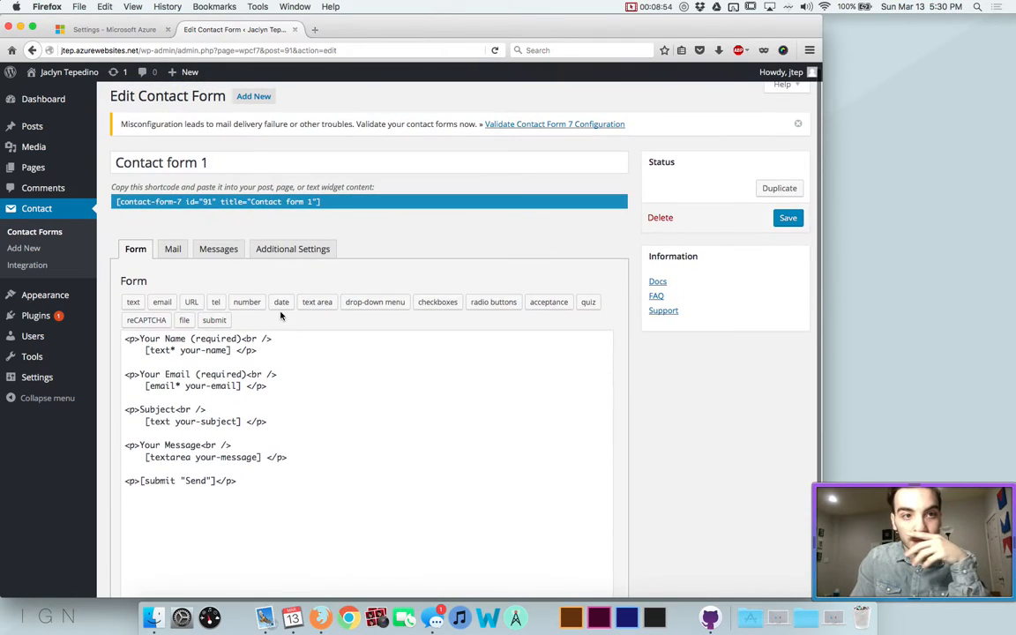
# Select Contact form 1's shortcode and review the form's fields
pyautogui.click(187, 200)
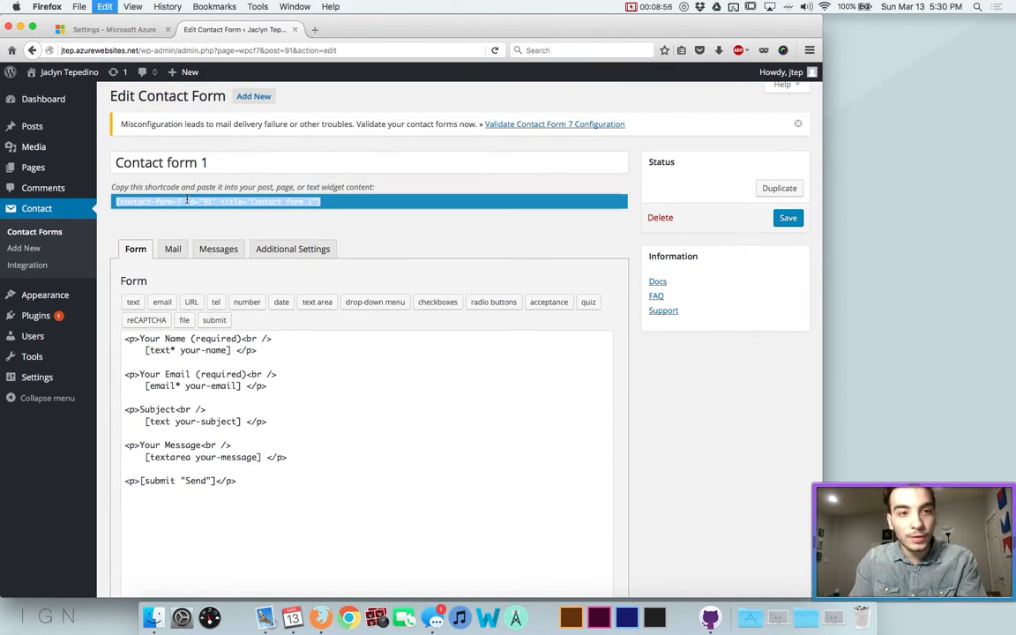
pyautogui.click(388, 178)
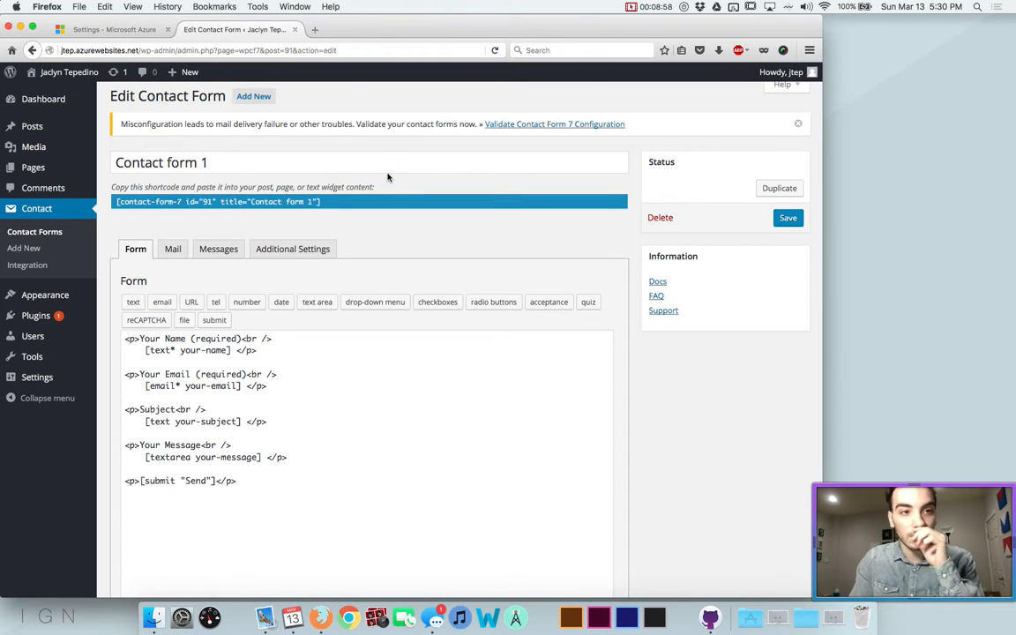
pyautogui.scroll(-1, 388, 177)
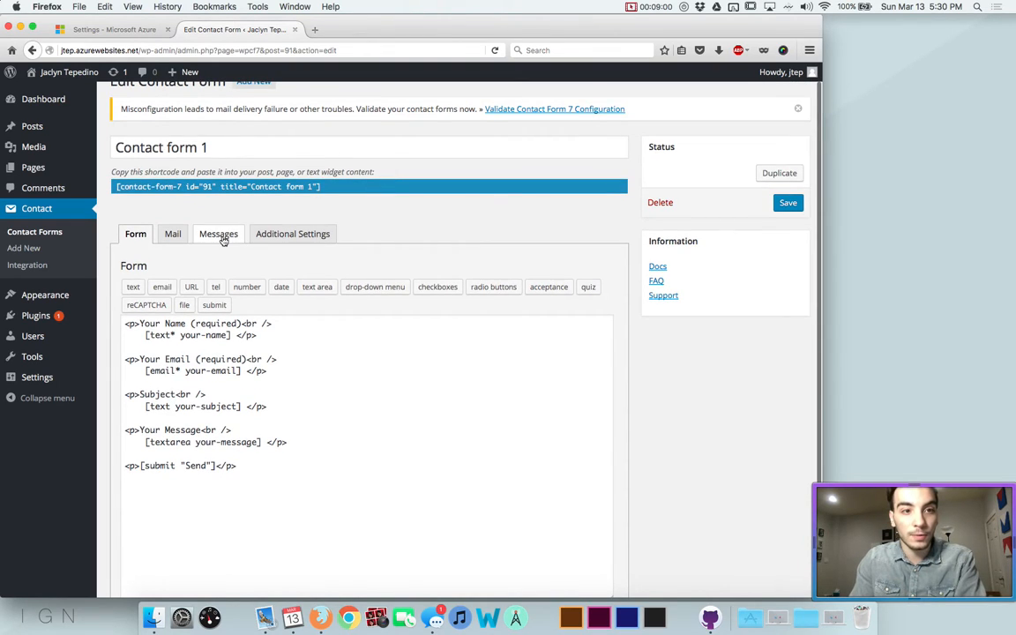
pyautogui.scroll(-2, 265, 317)
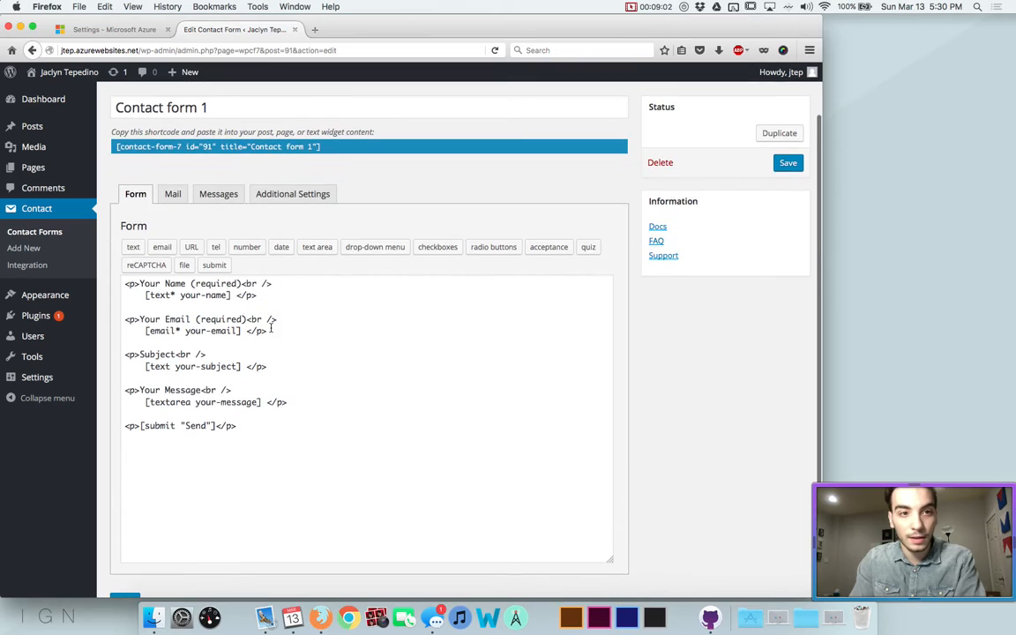
pyautogui.scroll(1, 242, 289)
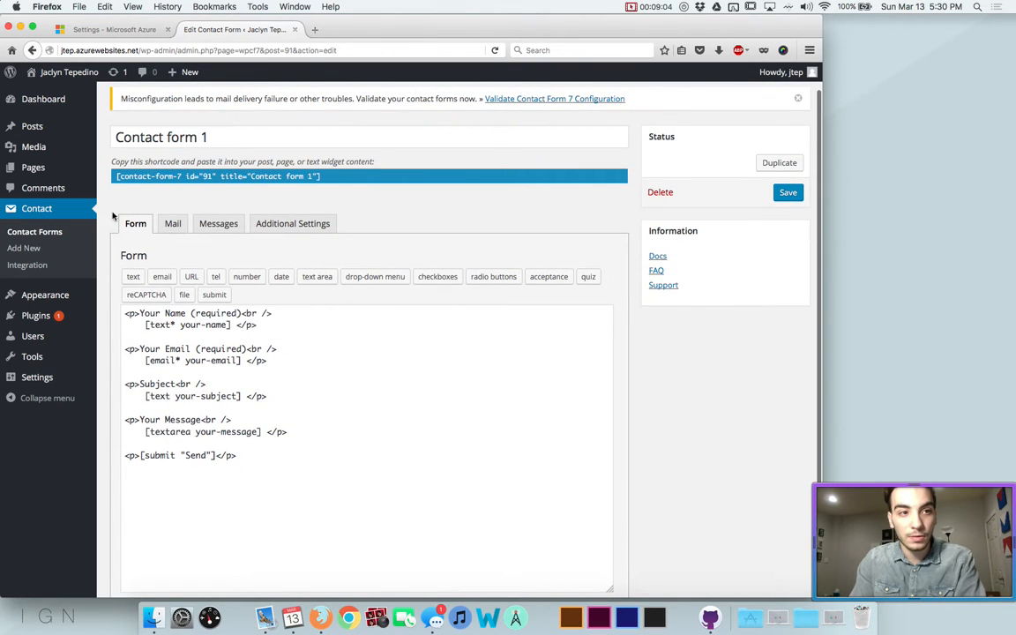
# Update the Contact page with the form shortcode and view the live site in a new tab
pyautogui.click(33, 167)
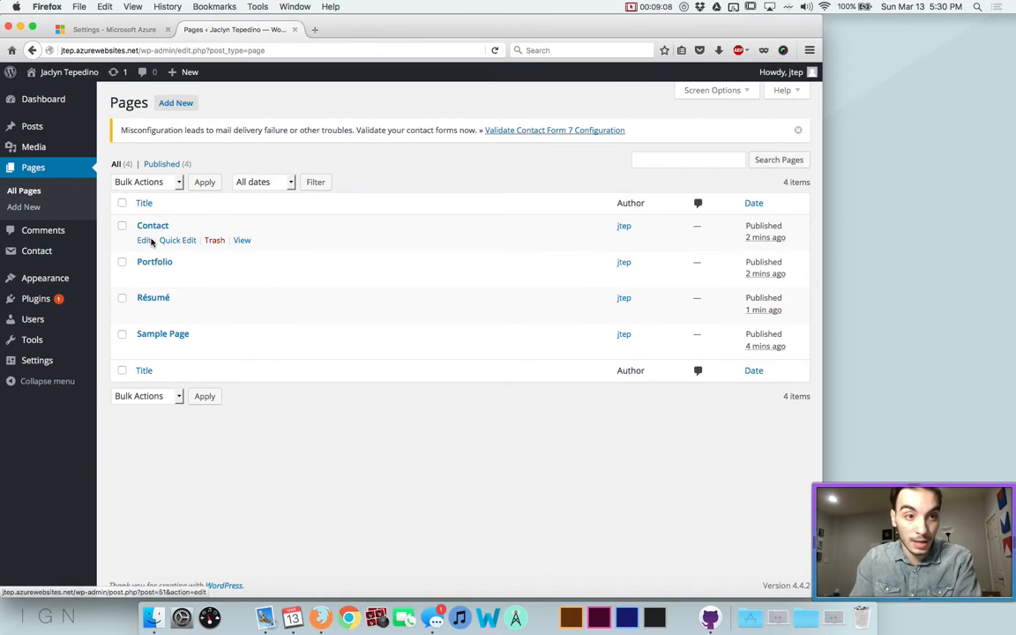
pyautogui.click(146, 242)
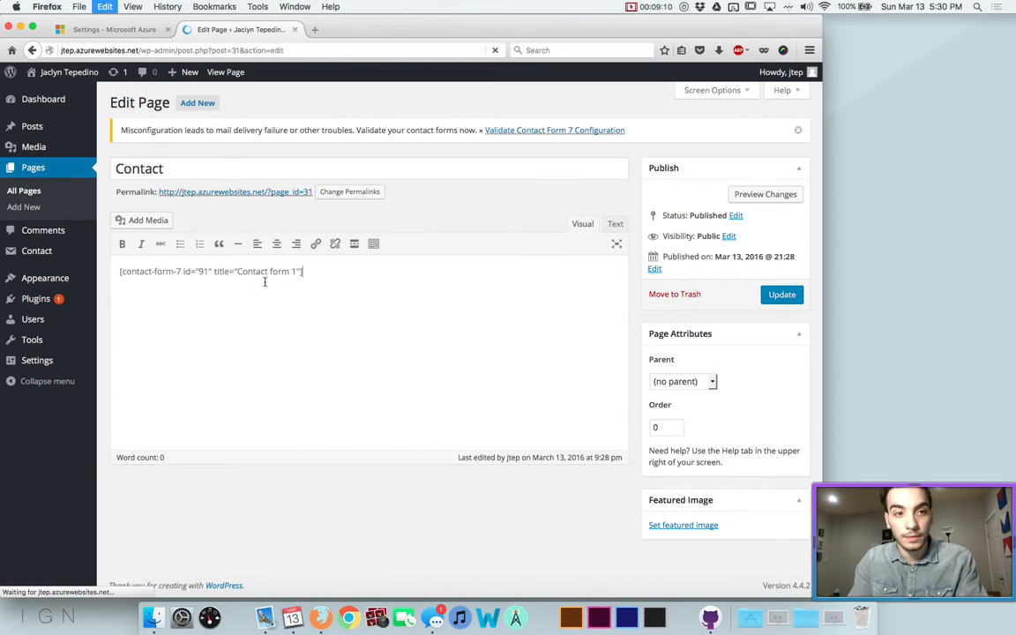
pyautogui.click(777, 296)
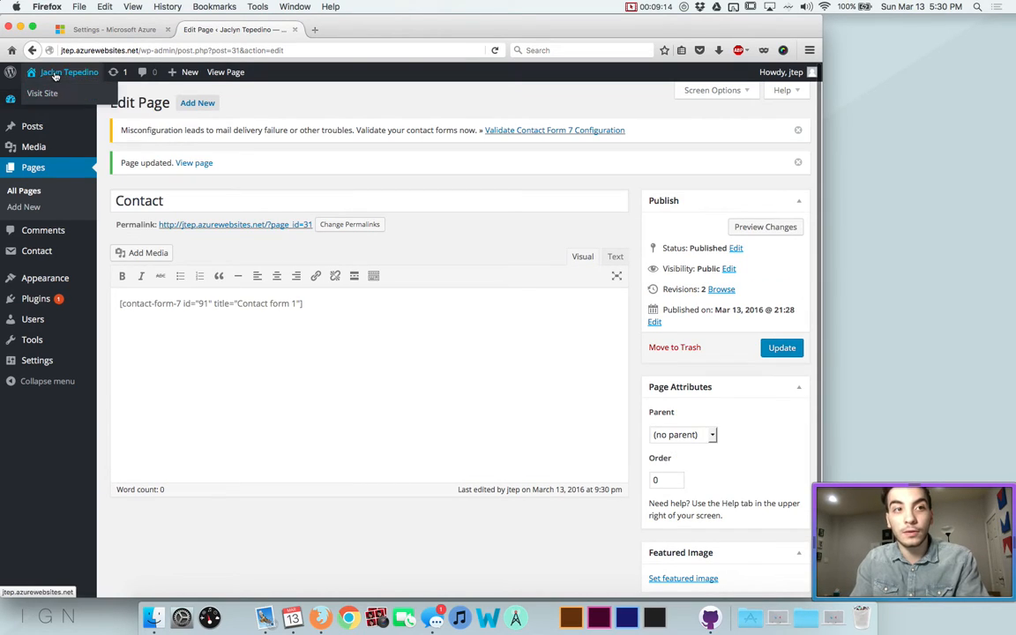
pyautogui.keyDown('super'); pyautogui.click(54, 76); pyautogui.keyUp('super')
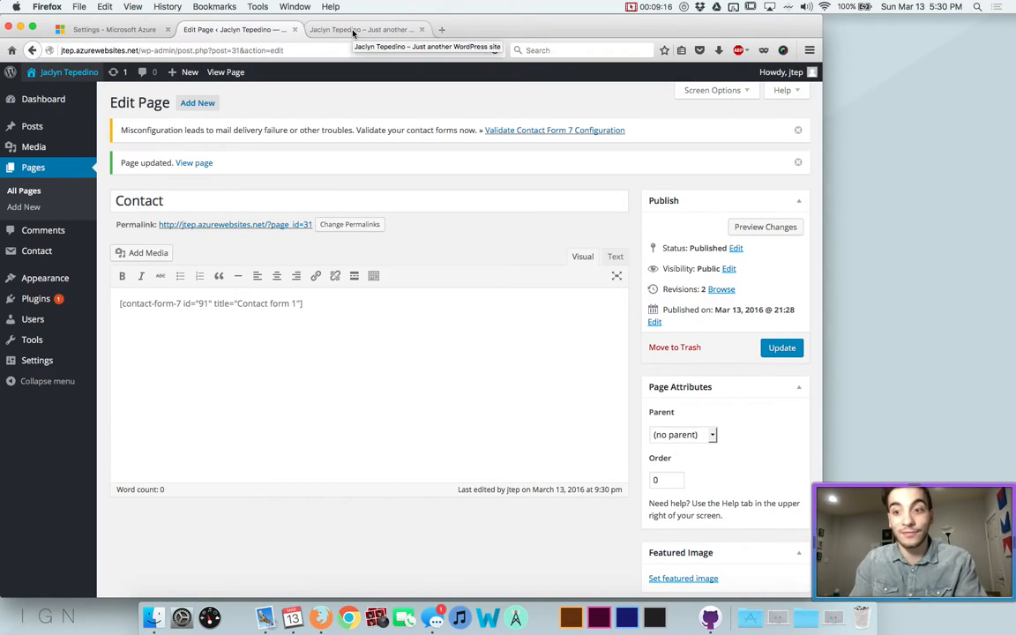
pyautogui.click(353, 32)
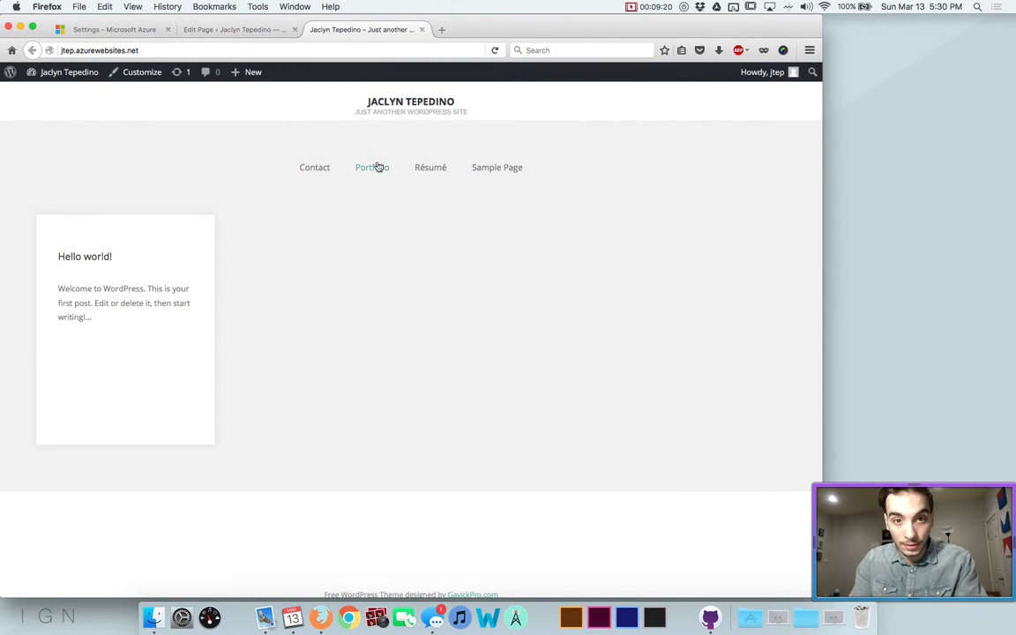
# On the live Contact page, fill in name, email, subject 'HELLO MAM' and message 'I did it!'
pyautogui.click(305, 171)
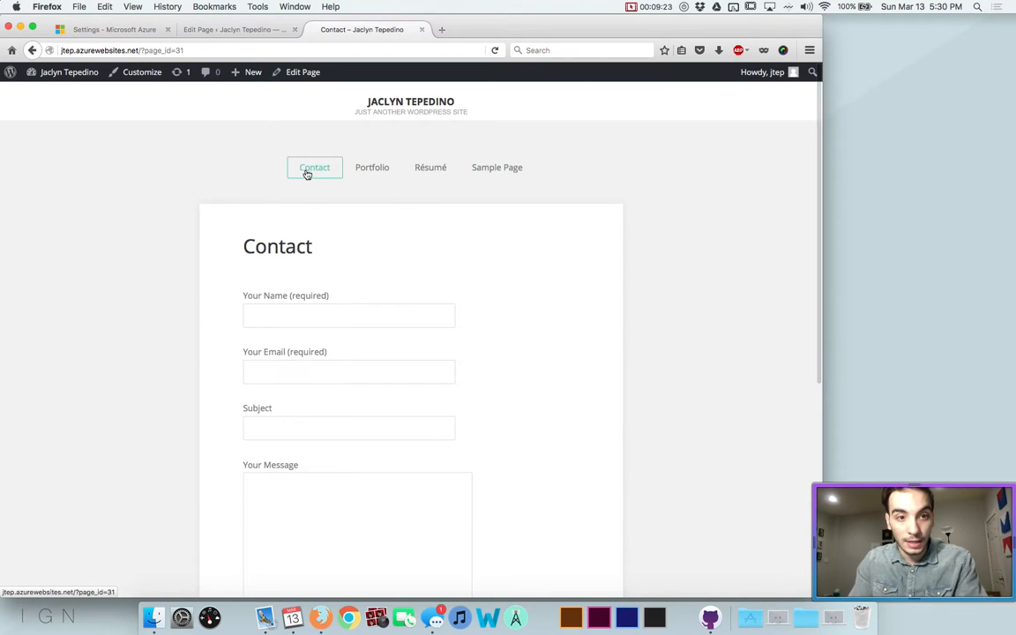
pyautogui.scroll(-2, 273, 352)
pyautogui.click(272, 257)
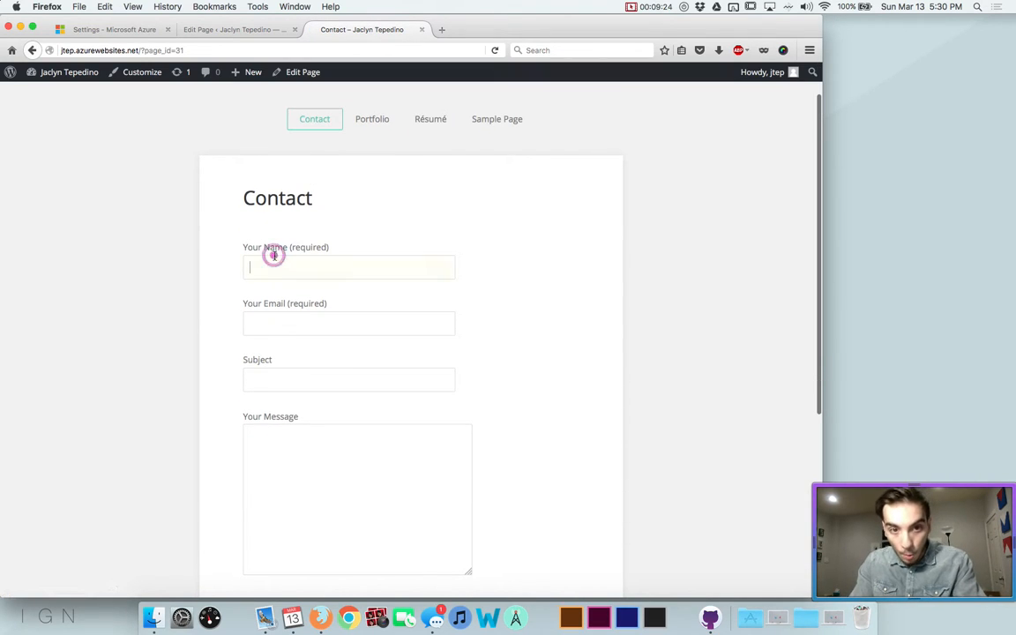
pyautogui.scroll(-1, 361, 330)
pyautogui.write('Sep')
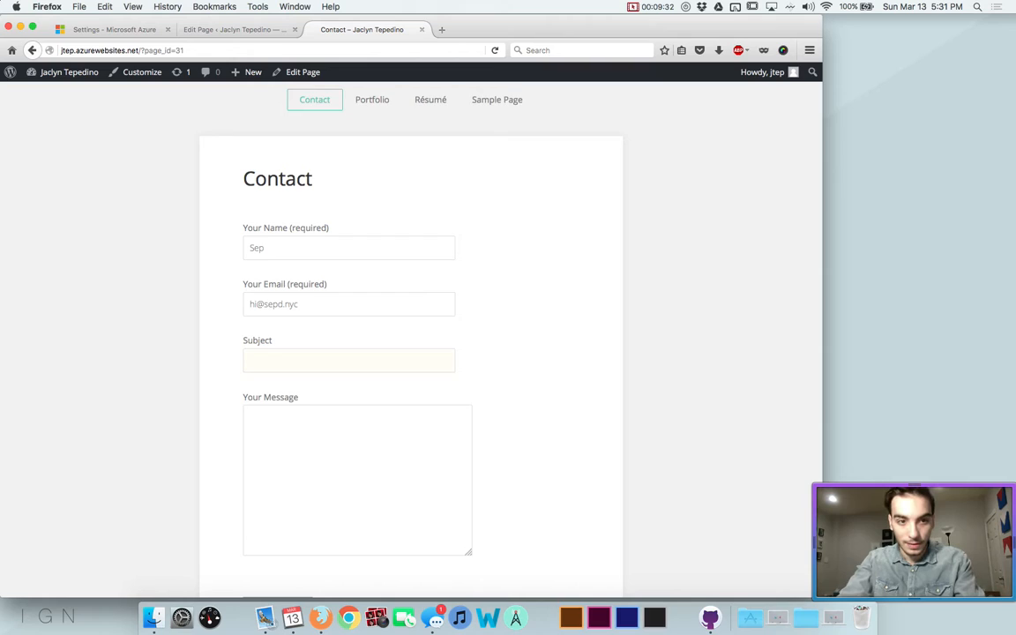
pyautogui.scroll(-1, 391, 362)
pyautogui.write('ELLO MAM')
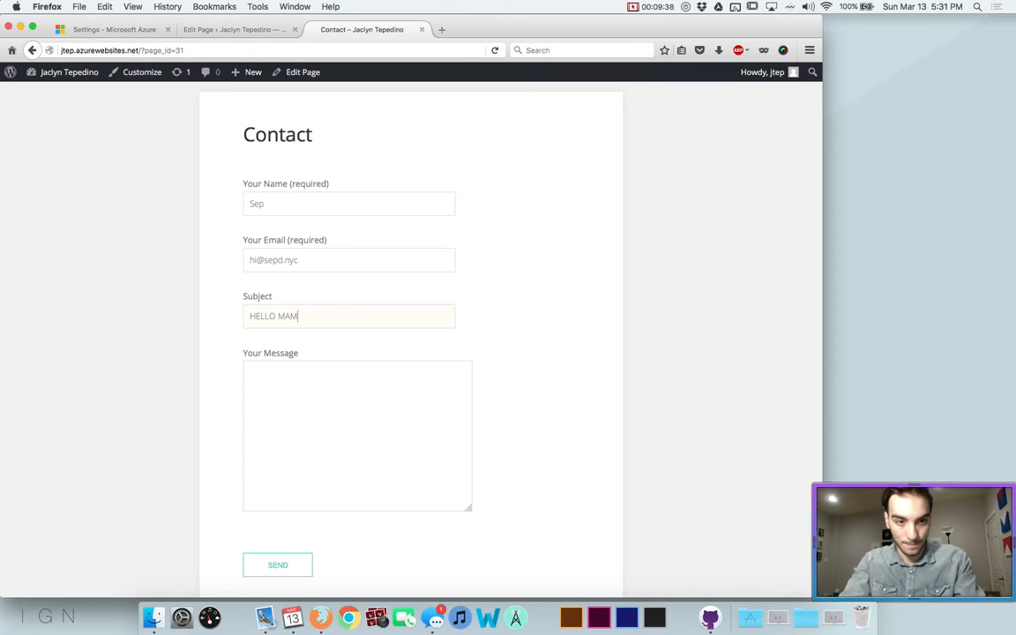
pyautogui.hotkey('shift', 'Tab')
pyautogui.click(383, 429)
pyautogui.write('I did it!')
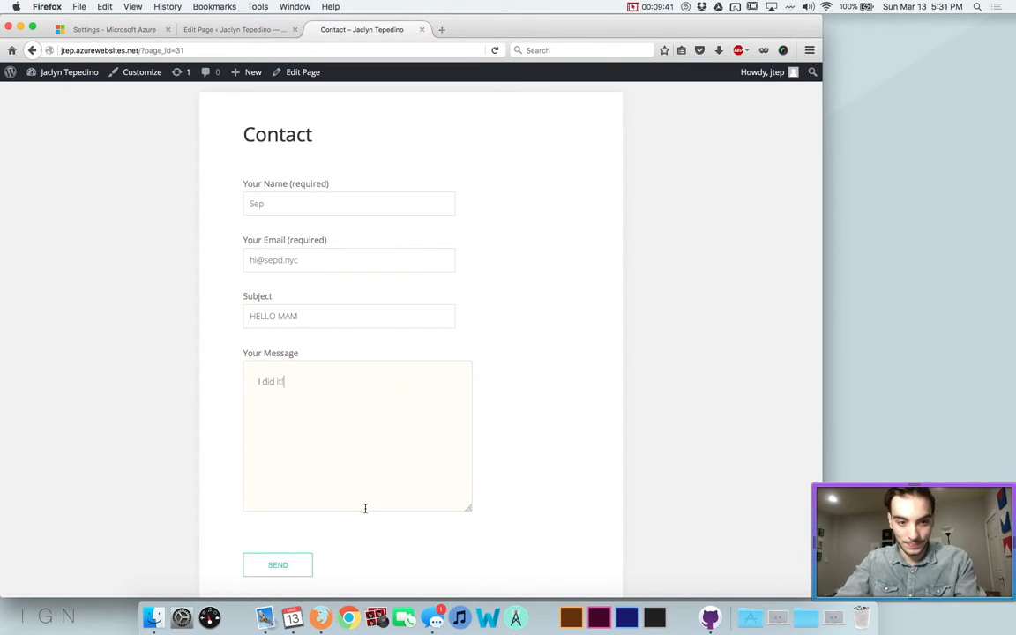
# Send the test message and check the form's error response
pyautogui.click(278, 565)
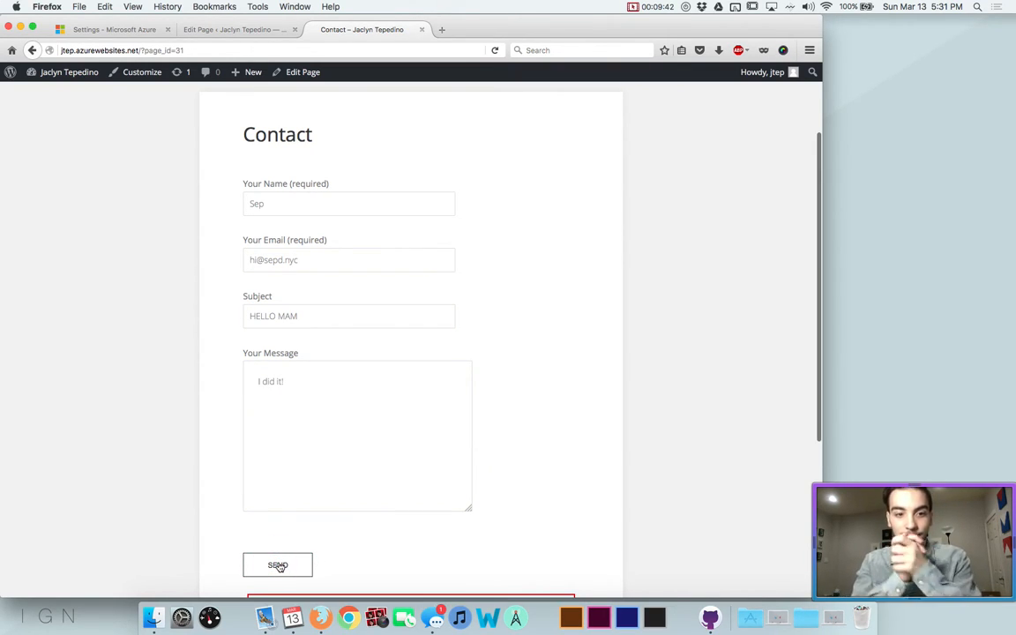
pyautogui.scroll(-5, 278, 565)
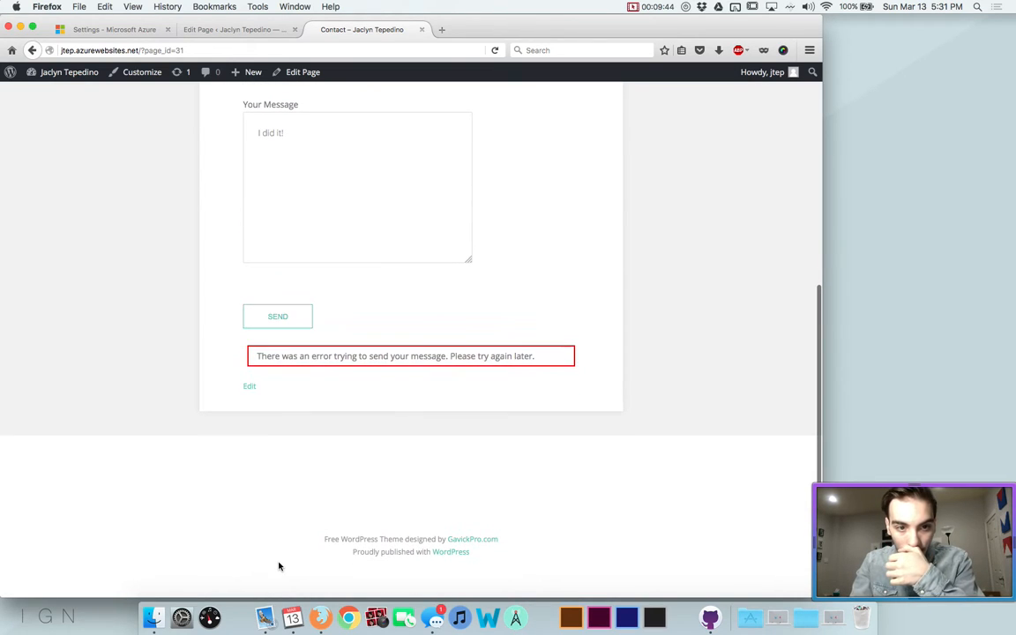
pyautogui.scroll(6, 316, 508)
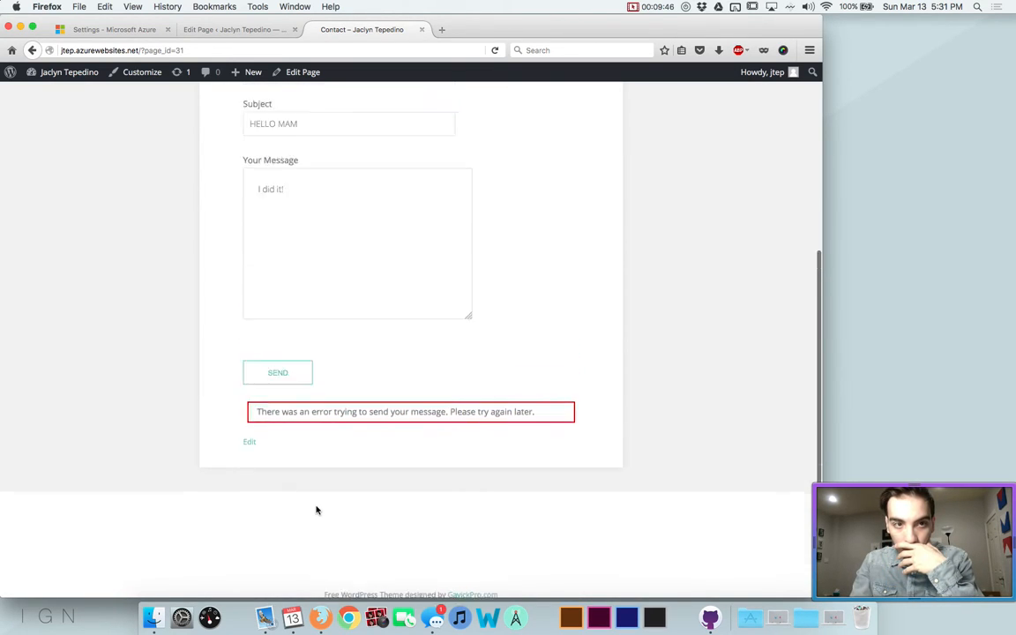
pyautogui.scroll(2, 316, 506)
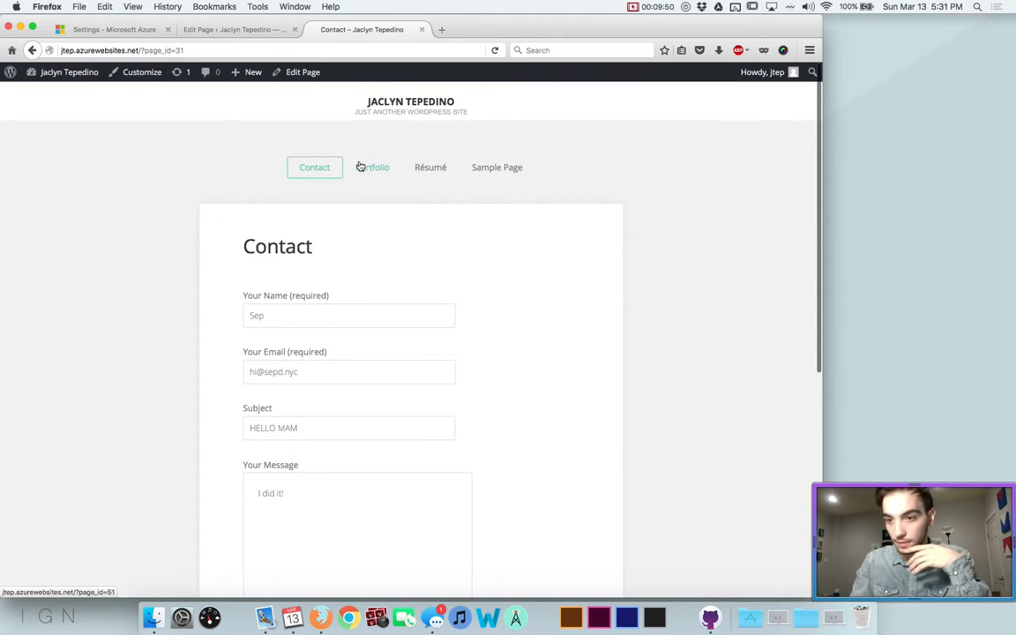
# Look over the live Contact page once more, then close its tab
pyautogui.click(238, 29)
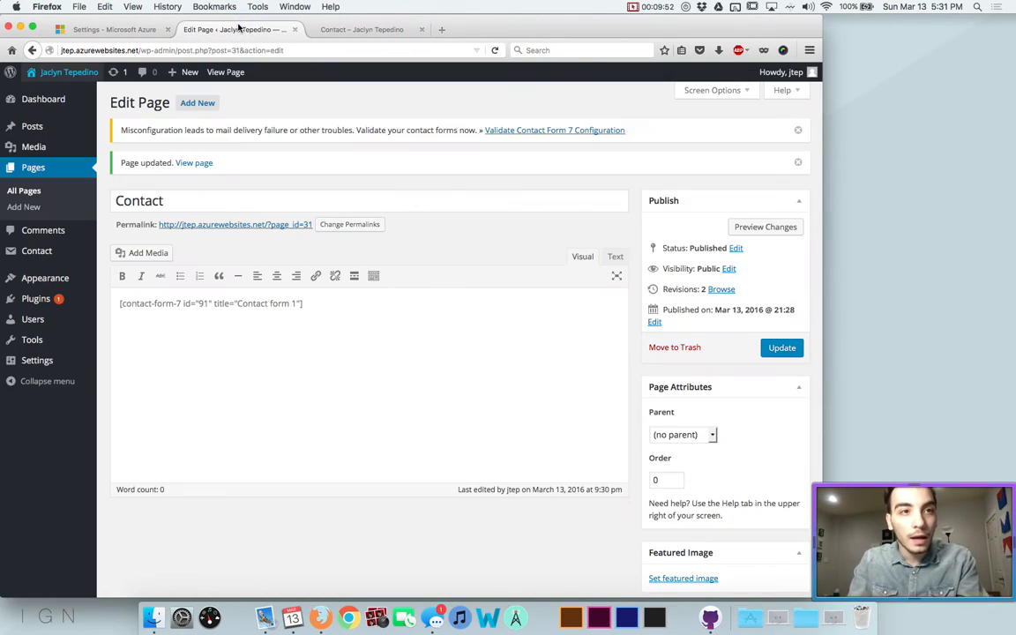
pyautogui.moveTo(50, 149)
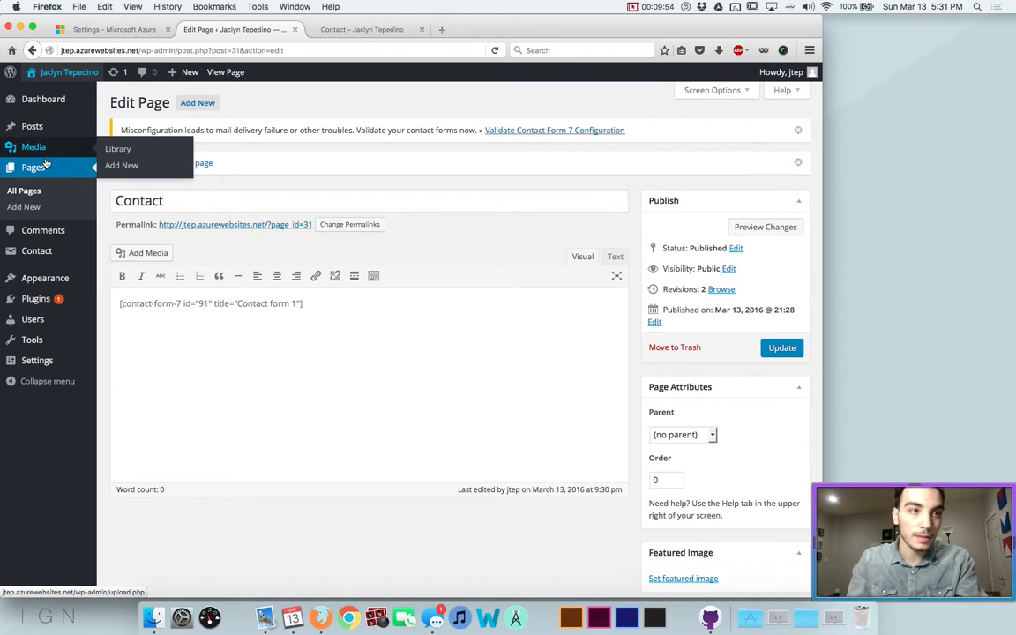
pyautogui.moveTo(19, 261)
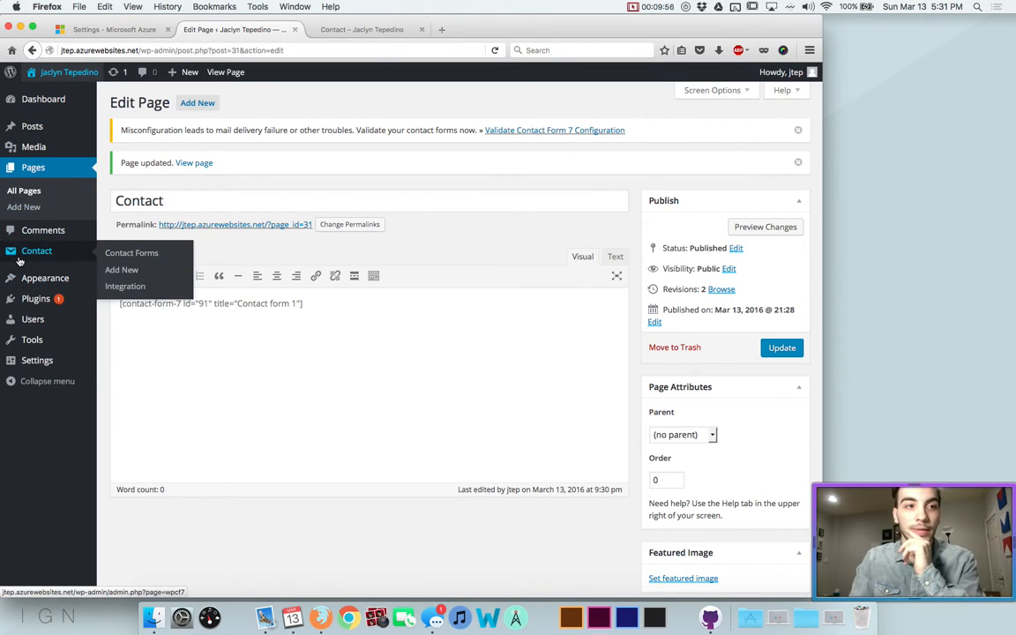
pyautogui.click(363, 31)
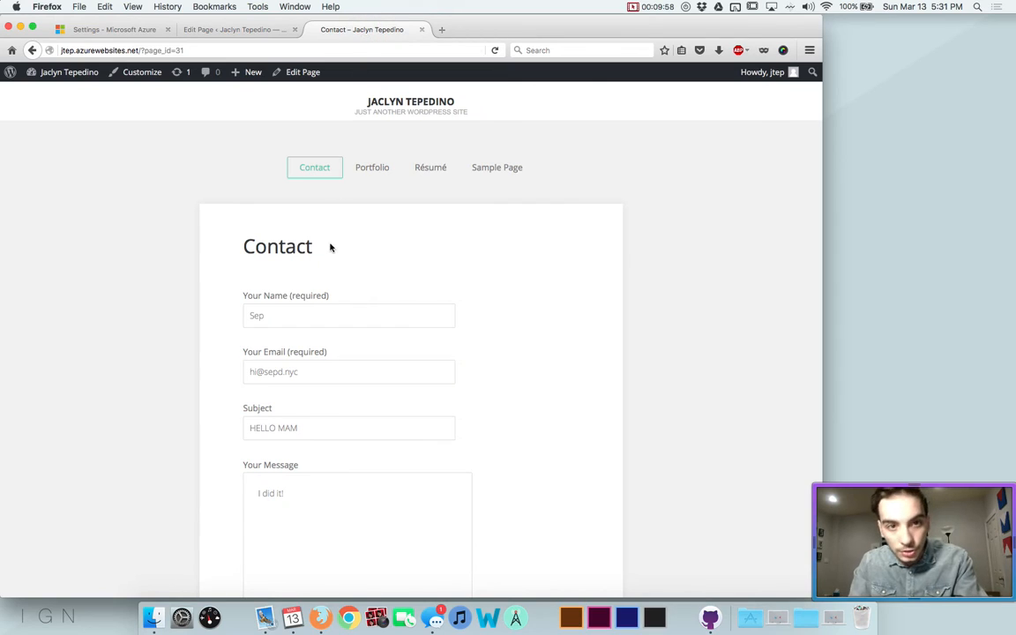
pyautogui.scroll(-10, 330, 248)
pyautogui.scroll(10, 331, 248)
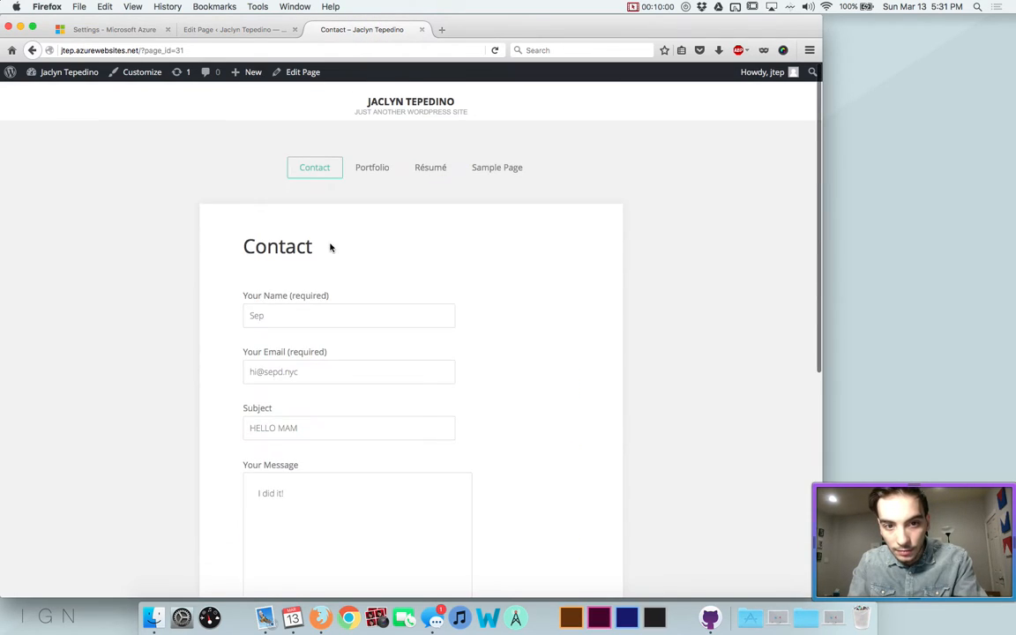
pyautogui.press('super+w')
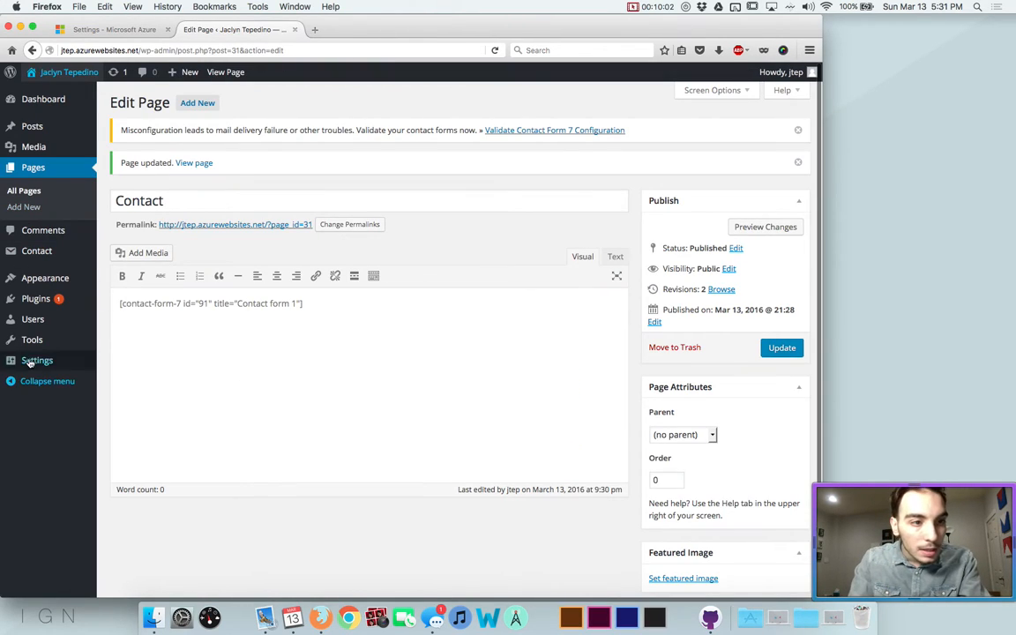
# Open Contact form 1 from Contact Forms and return to the forms list
pyautogui.click(43, 255)
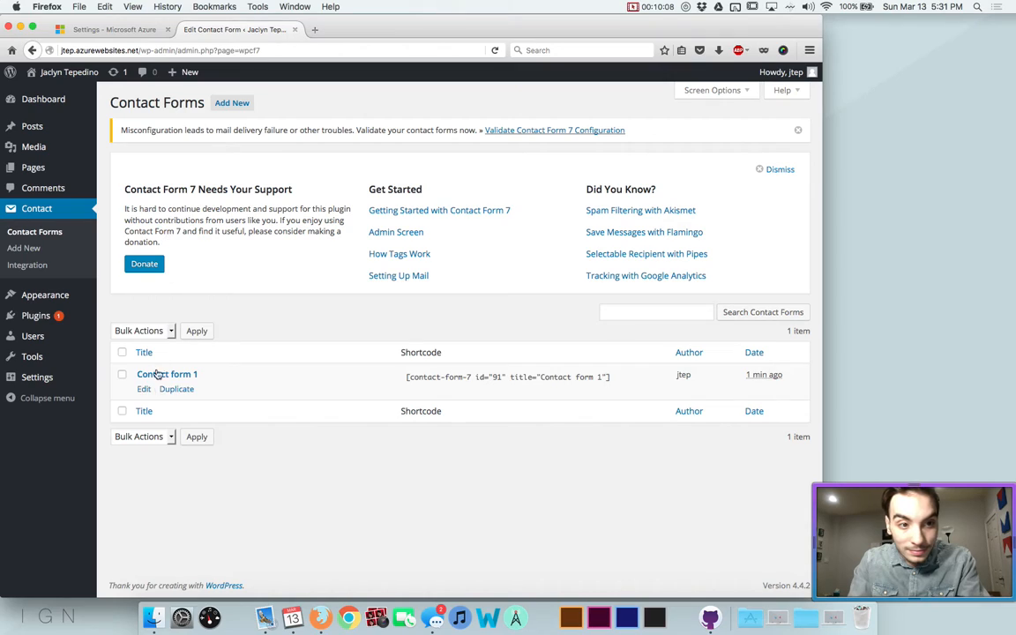
pyautogui.click(144, 389)
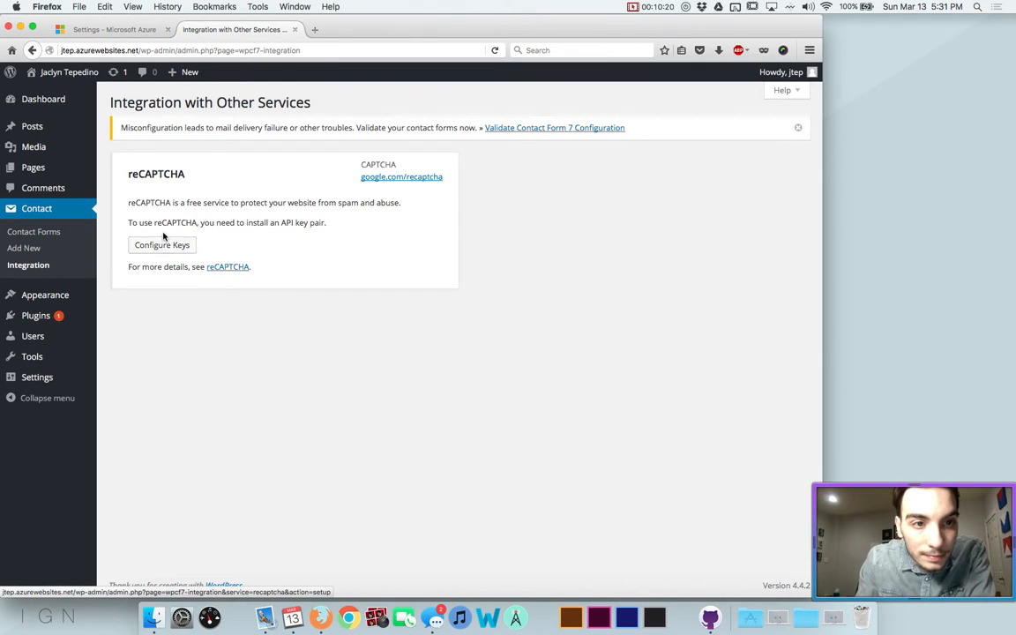
pyautogui.click(42, 231)
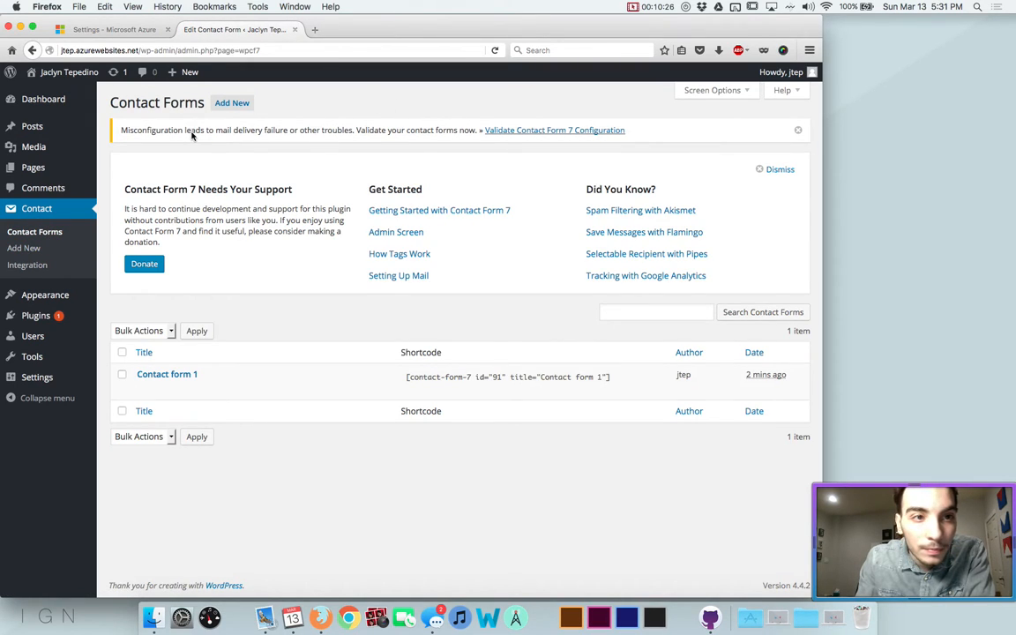
# Validate the Contact Form 7 configuration, then view the live site in a new tab
pyautogui.click(500, 132)
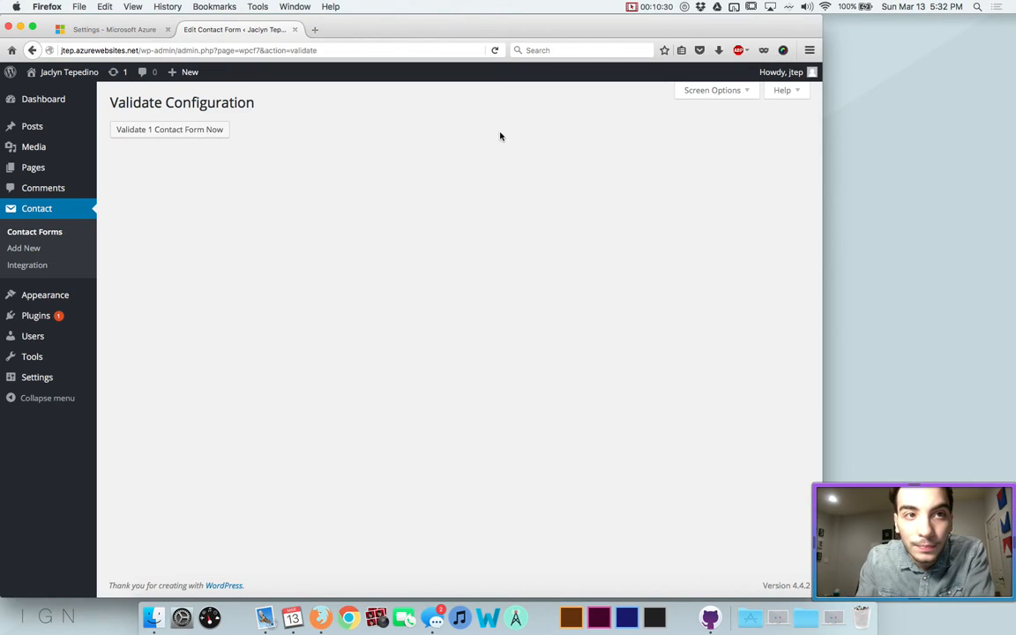
pyautogui.click(199, 133)
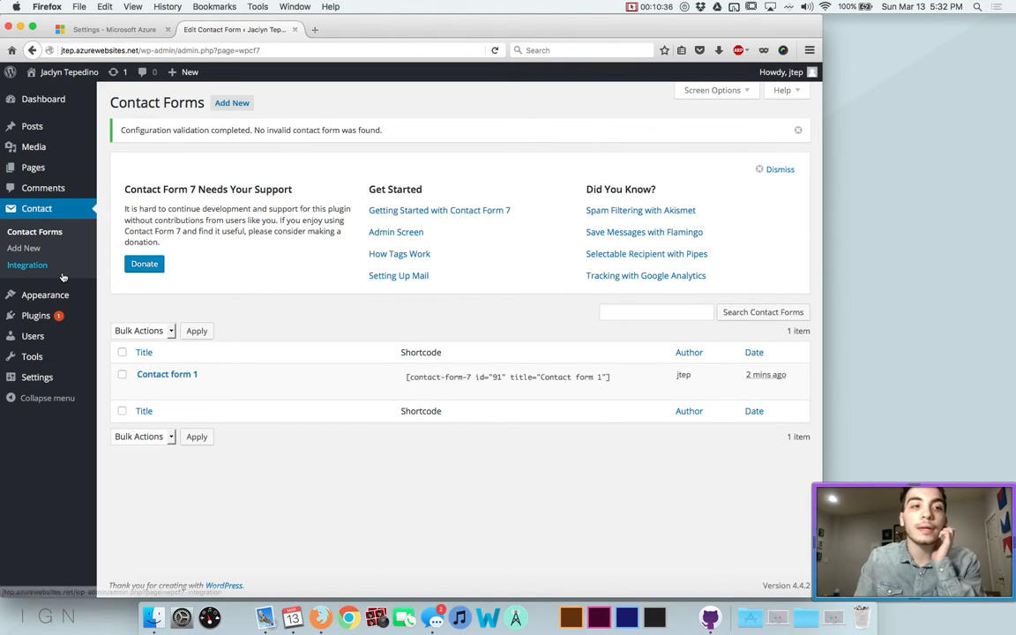
pyautogui.keyDown('super'); pyautogui.click(47, 71); pyautogui.keyUp('super')
pyautogui.click(328, 30)
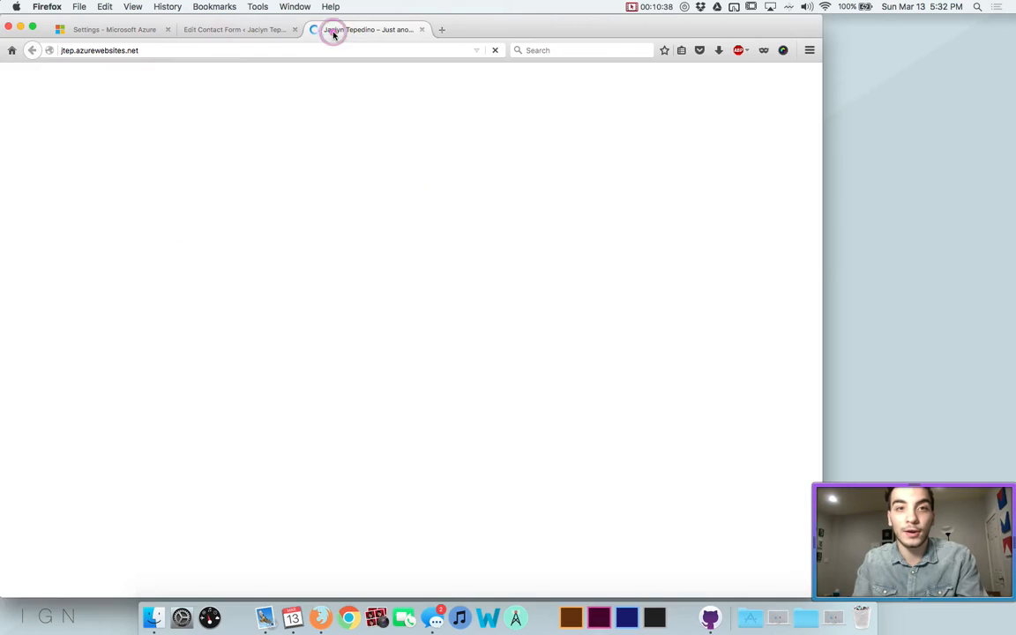
# Browse the live Contact, Portfolio, Résumé and Sample Page pages, then return to the admin tab
pyautogui.click(304, 168)
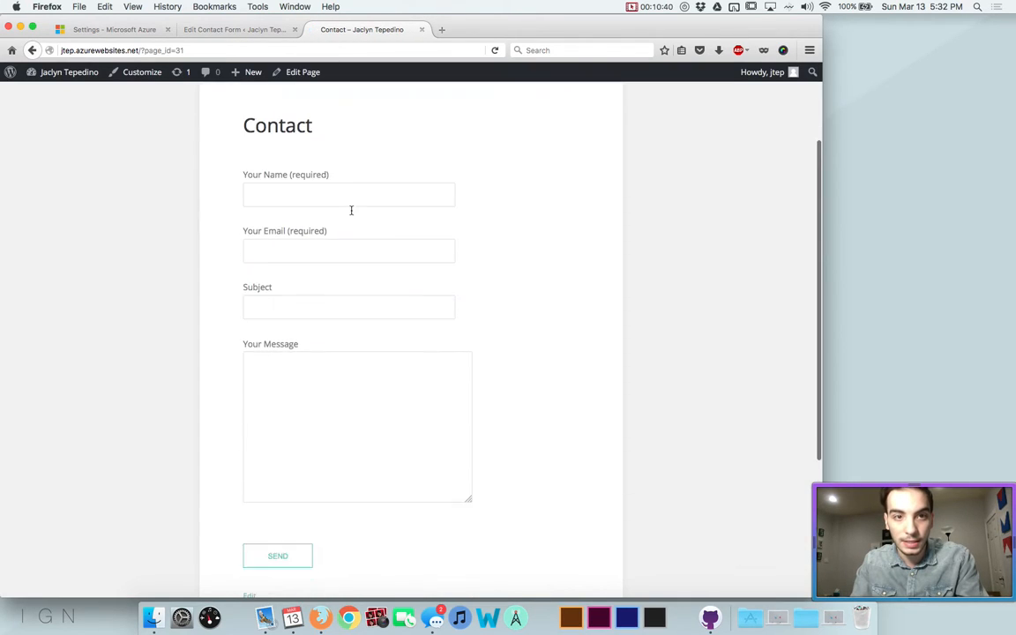
pyautogui.click(374, 167)
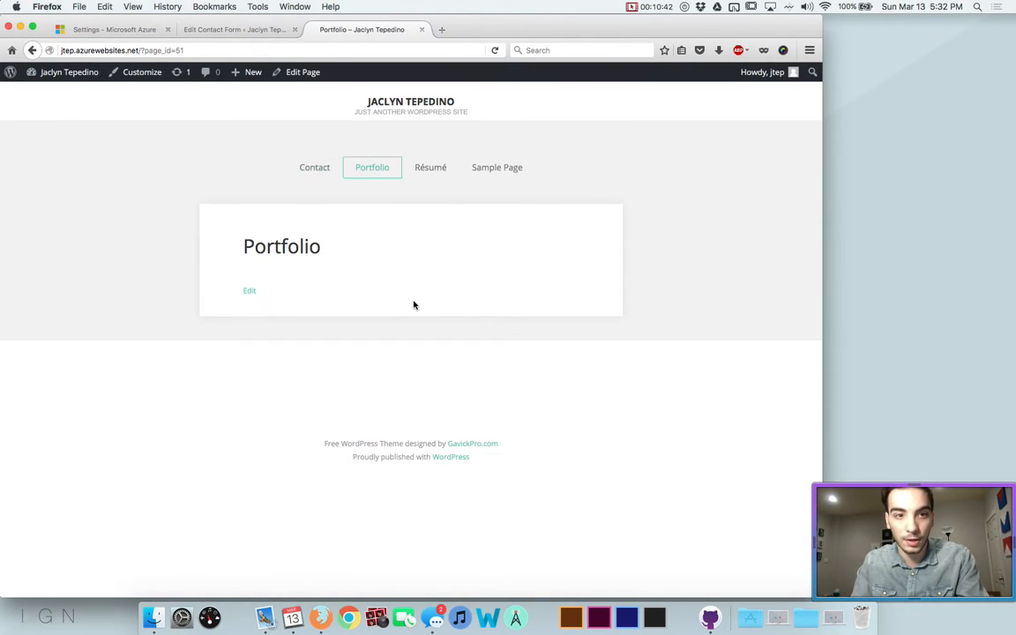
pyautogui.click(430, 166)
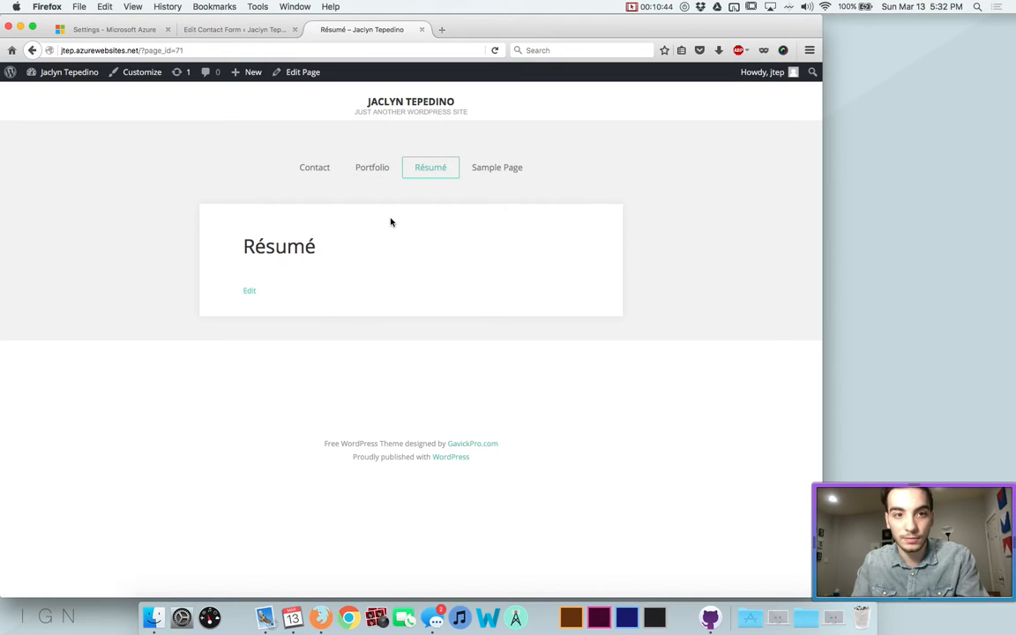
pyautogui.click(492, 167)
pyautogui.click(309, 167)
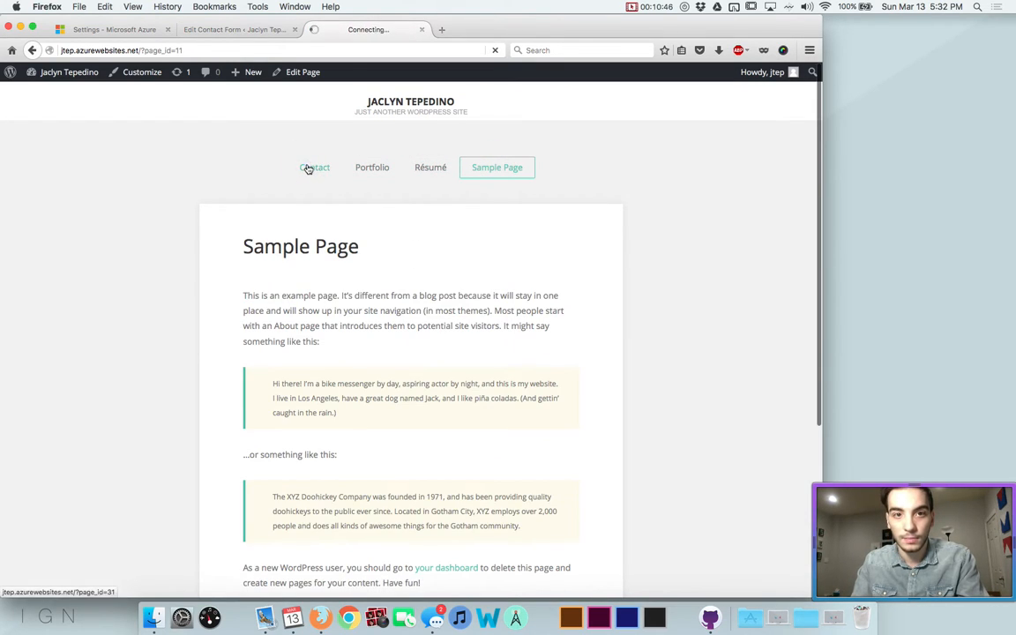
pyautogui.click(201, 32)
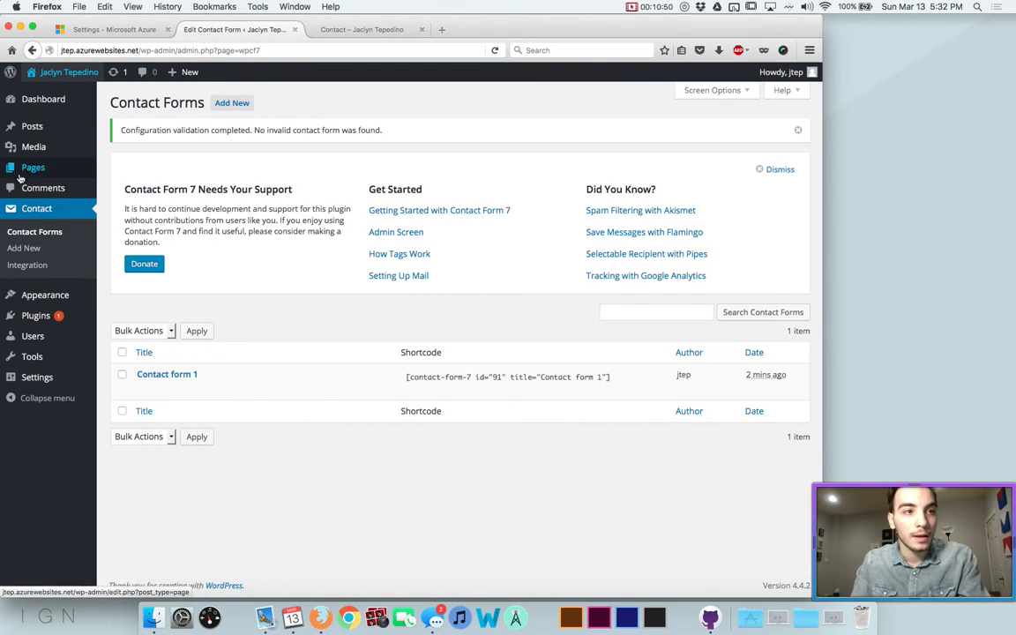
# Search plugins for 'resume builder', install and activate Resume Builder, and open its Resumes list
pyautogui.click(35, 315)
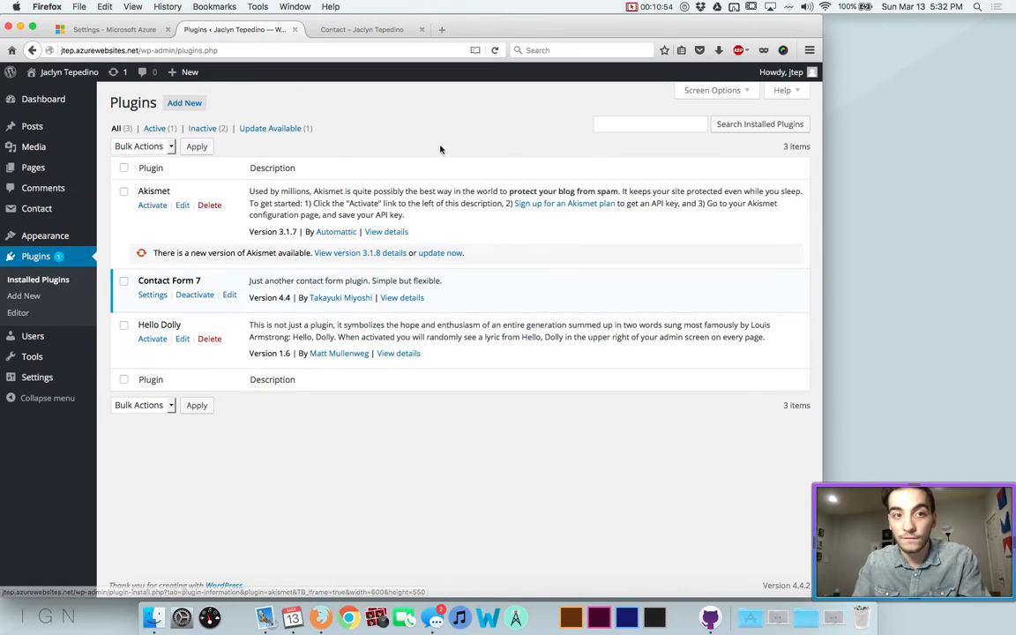
pyautogui.click(181, 103)
pyautogui.click(689, 127)
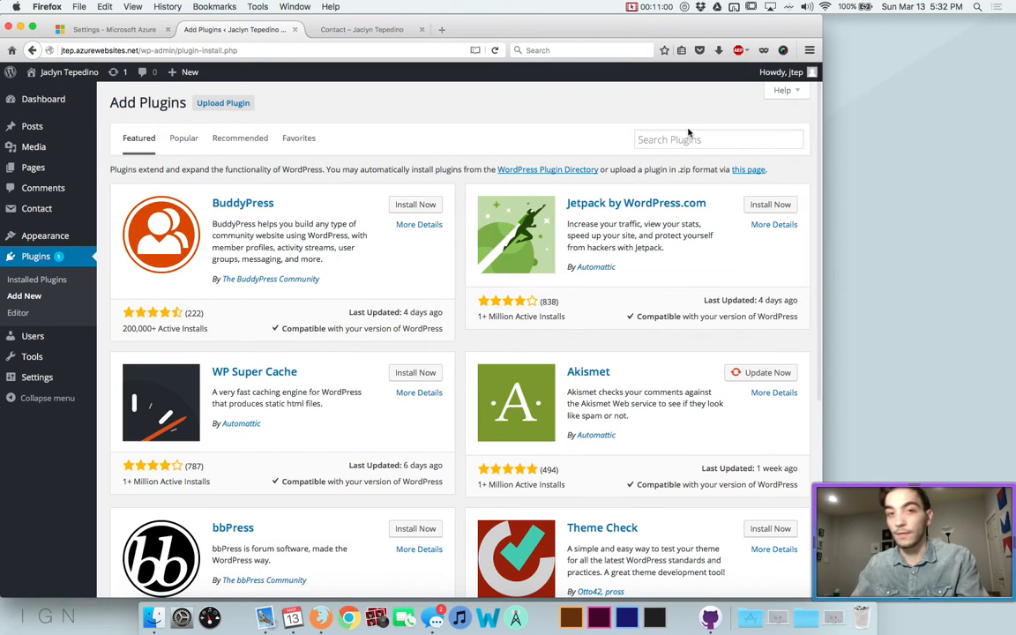
pyautogui.click(681, 137)
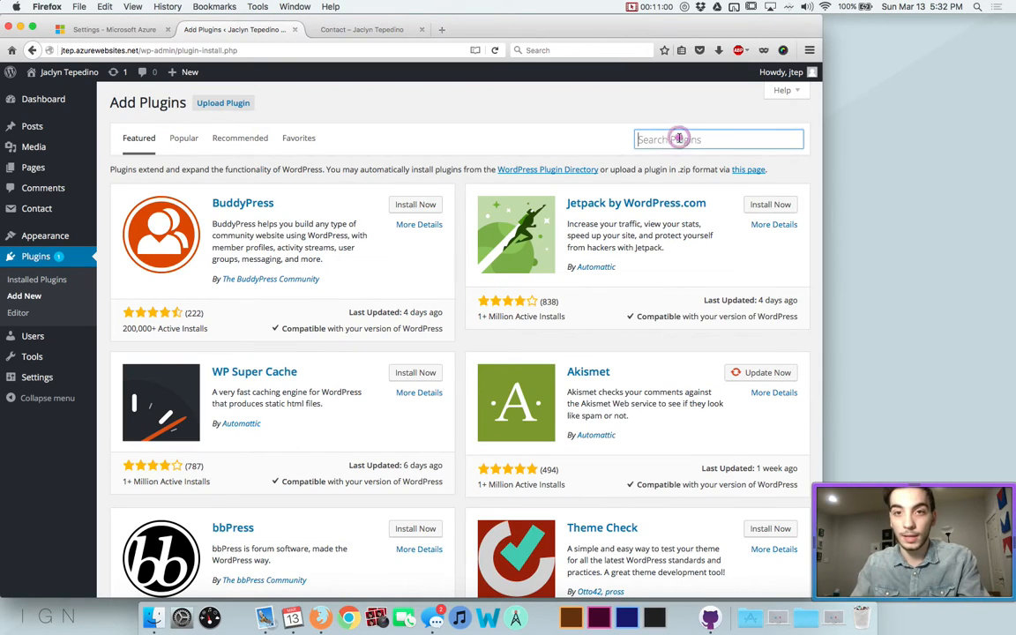
pyautogui.write('resume builde')
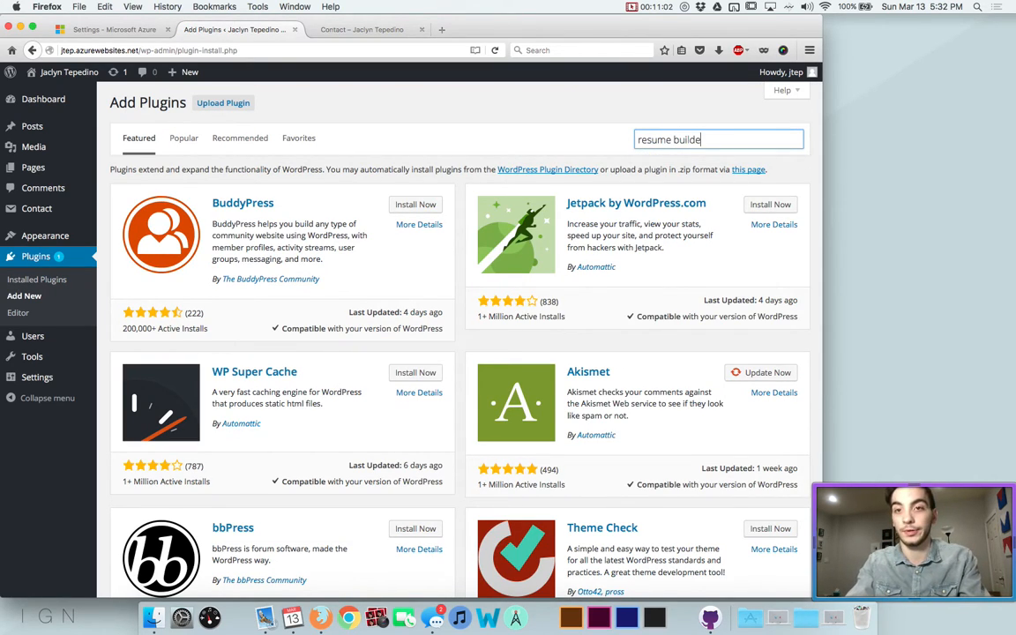
pyautogui.write('r')
pyautogui.press('Return')
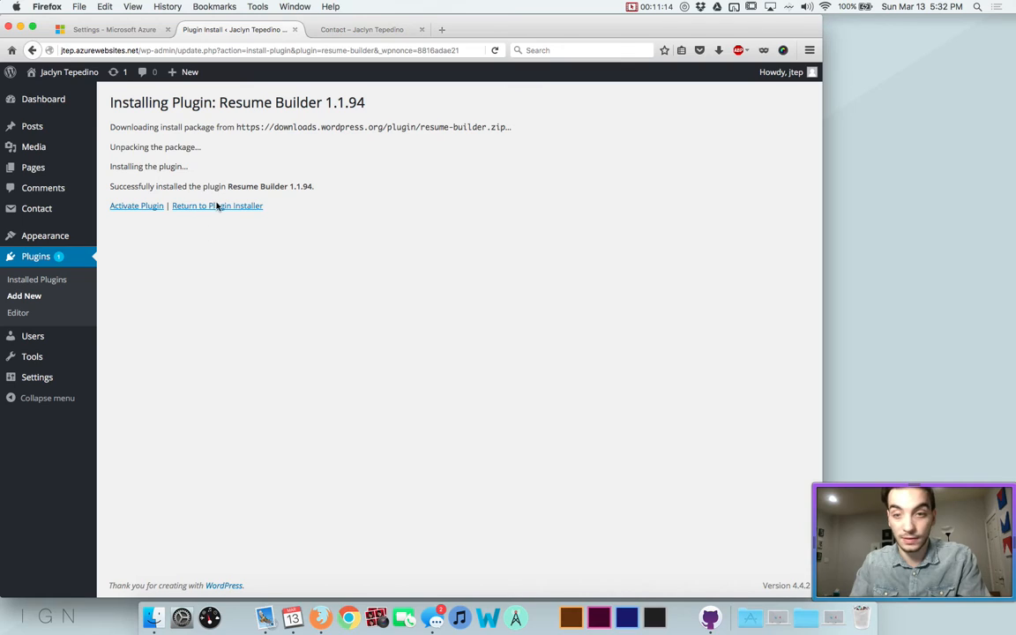
pyautogui.click(137, 208)
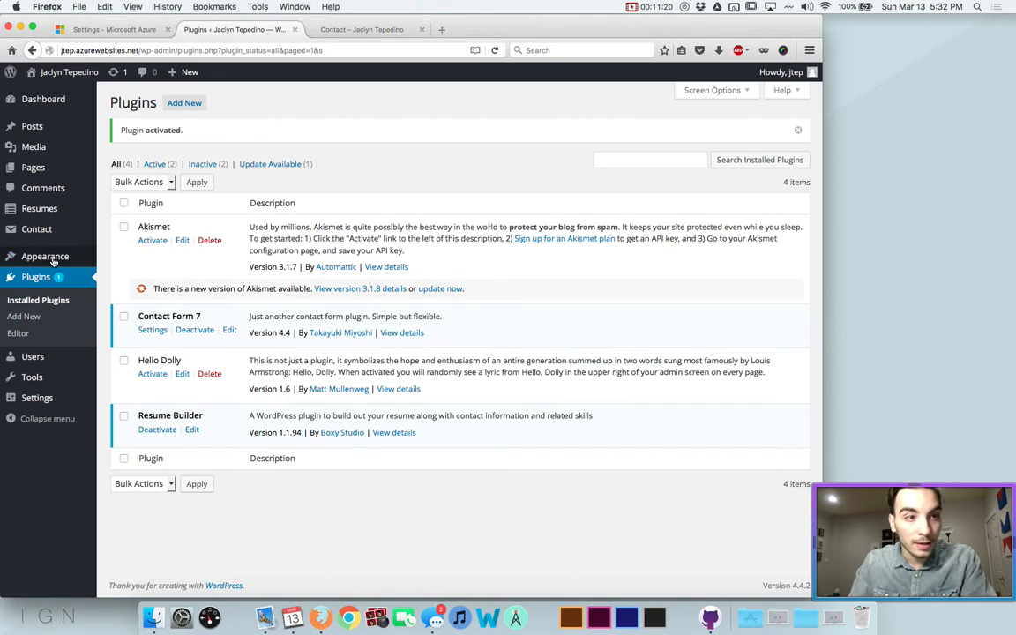
pyautogui.click(31, 209)
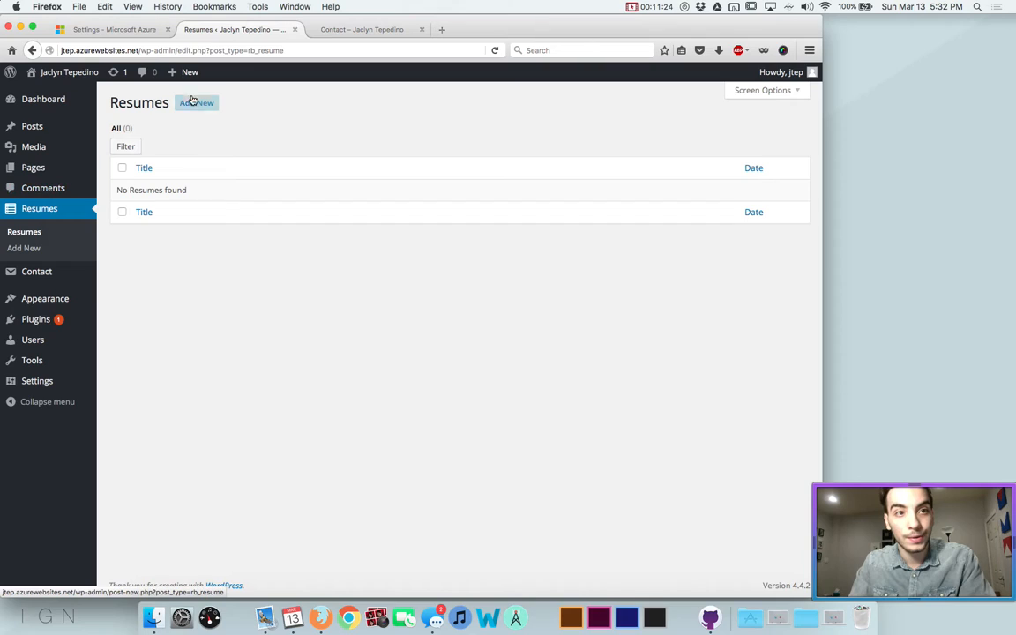
# Add a new resume and title it with the owner's shortened name
pyautogui.click(194, 103)
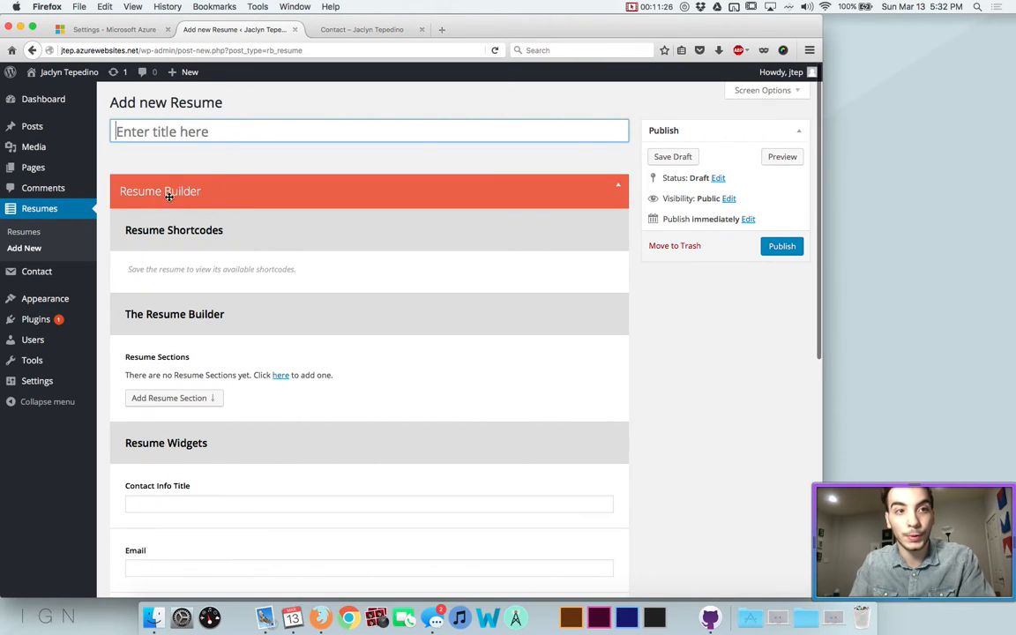
pyautogui.write('Sep')
pyautogui.press('BackSpace')
pyautogui.press('BackSpace')
pyautogui.write('Jaclyn Tep')
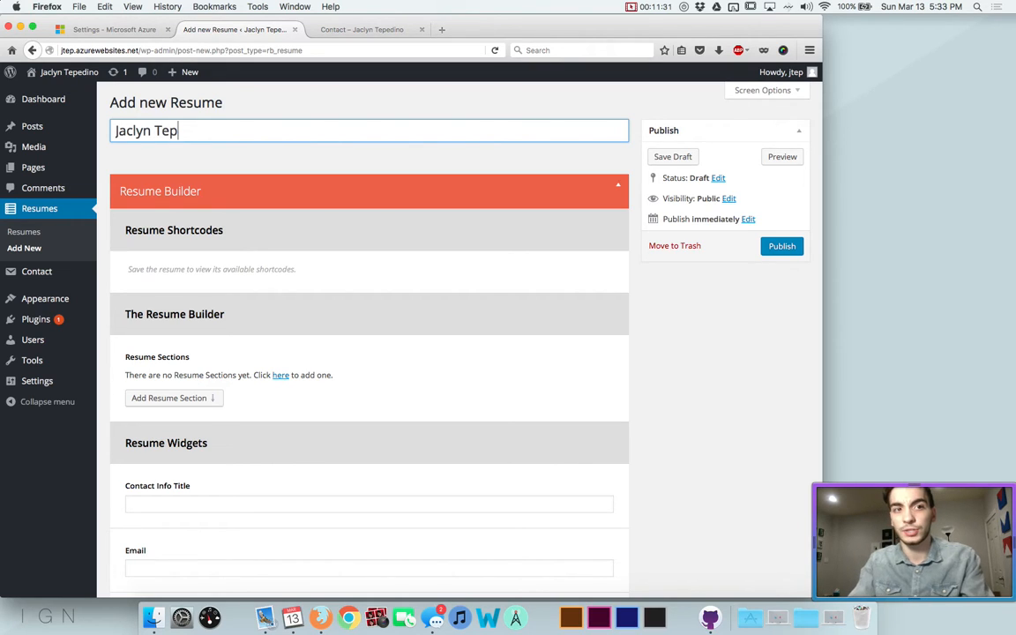
pyautogui.press('Tab')
pyautogui.scroll(-2, 185, 219)
pyautogui.scroll(2, 185, 219)
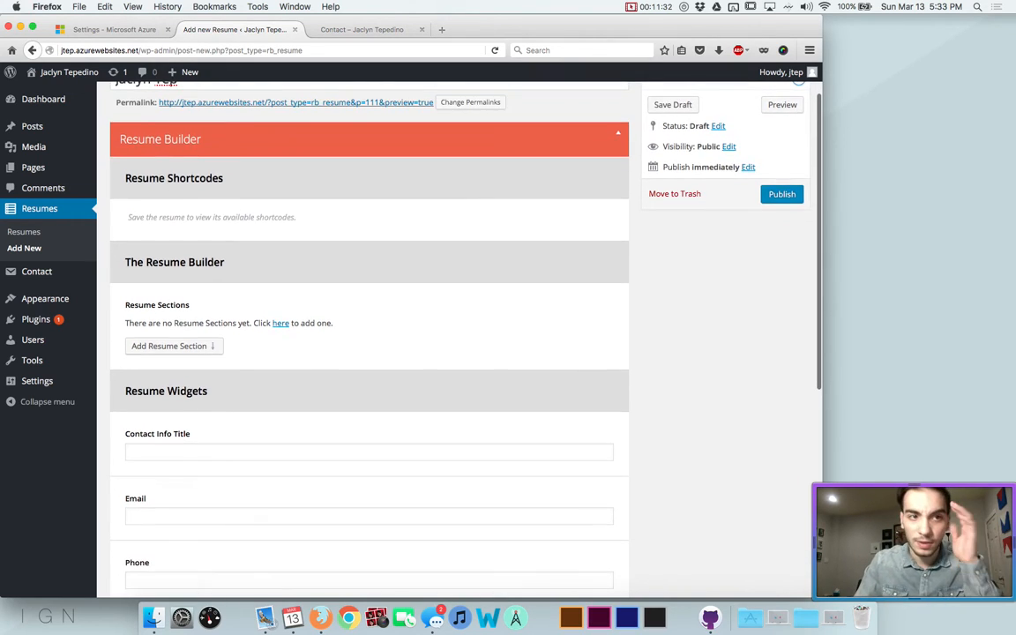
pyautogui.click(151, 130)
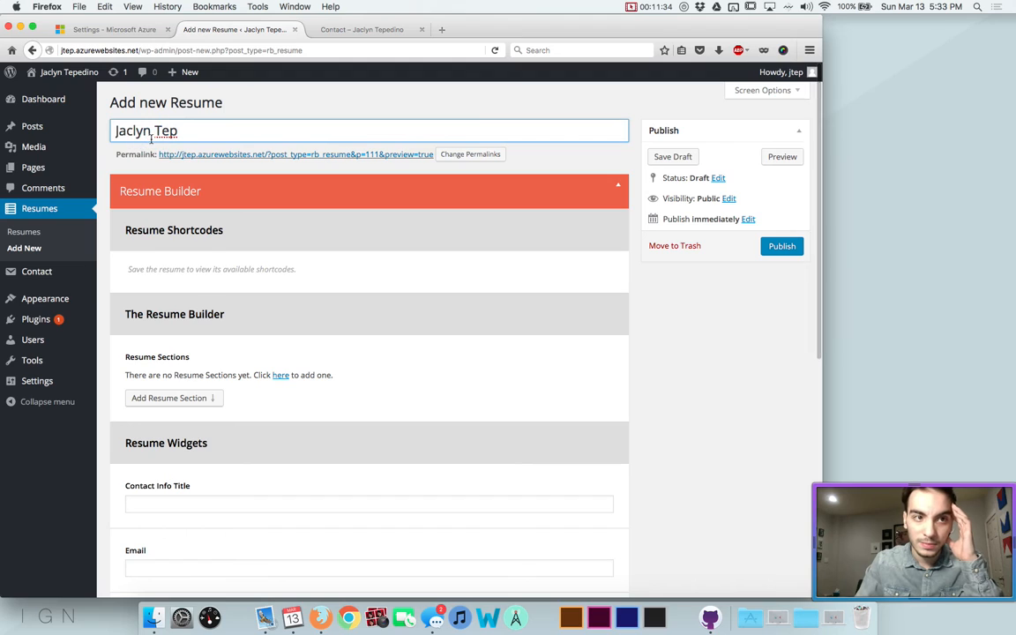
pyautogui.press('BackSpace')
pyautogui.press('BackSpace')
pyautogui.press('BackSpace')
# Review the resume's section type options and begin filling the Contact Info Title field
pyautogui.scroll(-2, 166, 211)
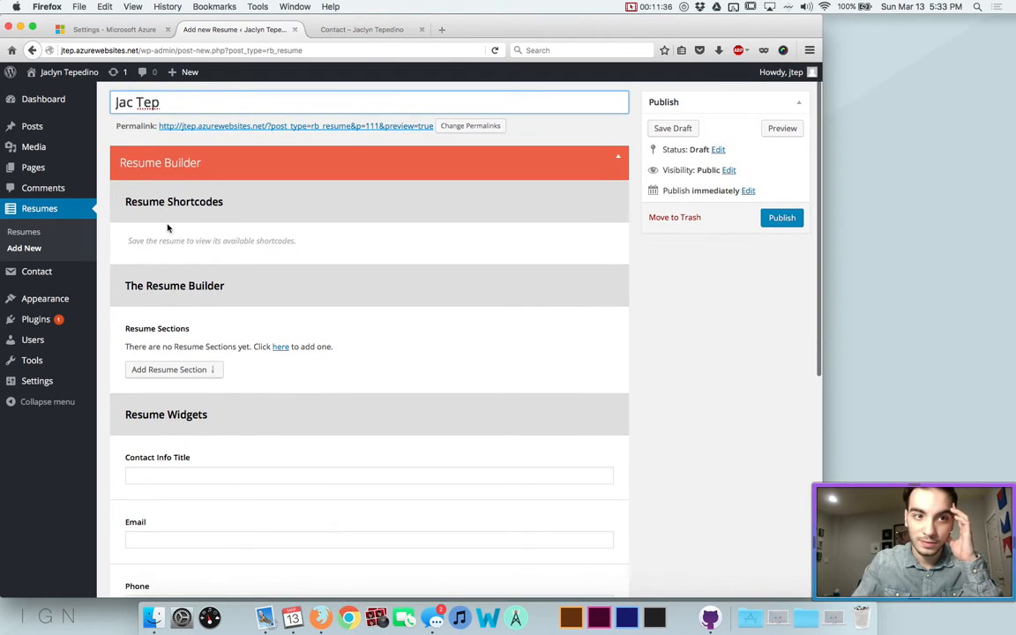
pyautogui.scroll(1, 188, 206)
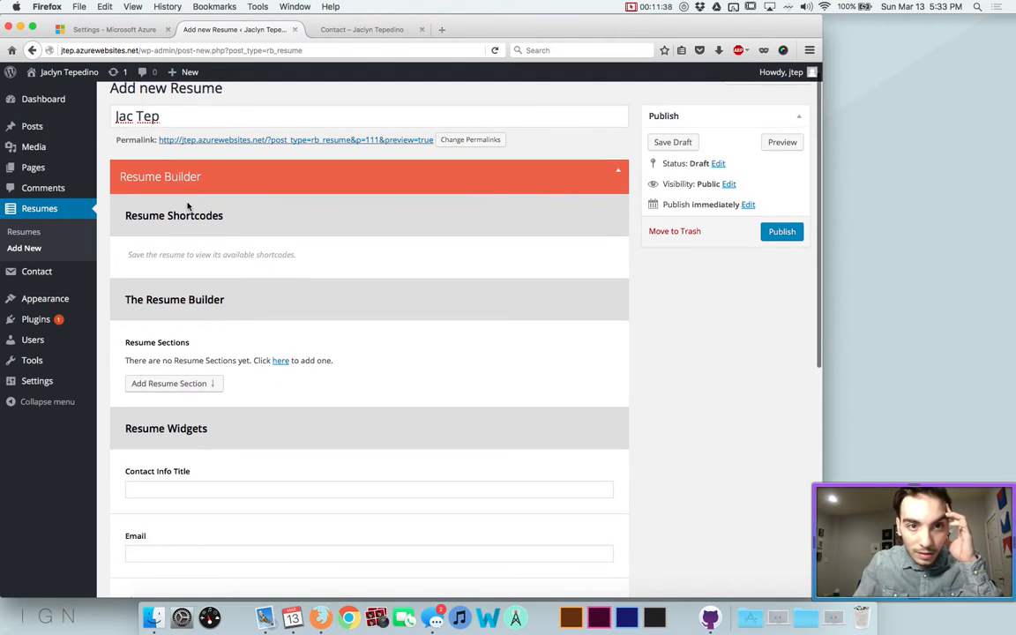
pyautogui.scroll(-4, 187, 205)
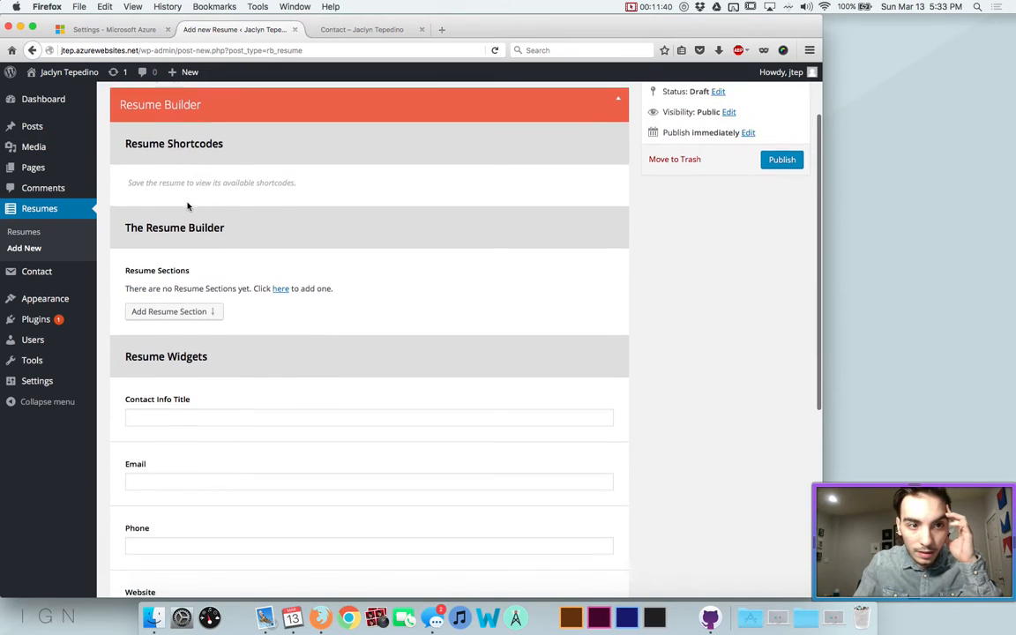
pyautogui.scroll(-1, 174, 169)
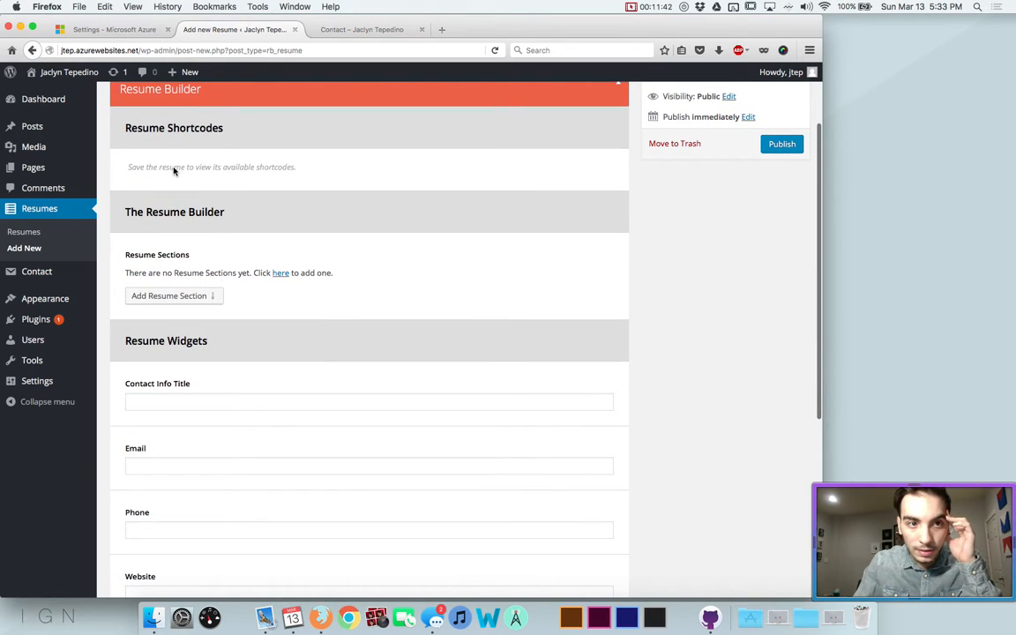
pyautogui.scroll(-3, 173, 170)
pyautogui.scroll(8, 173, 170)
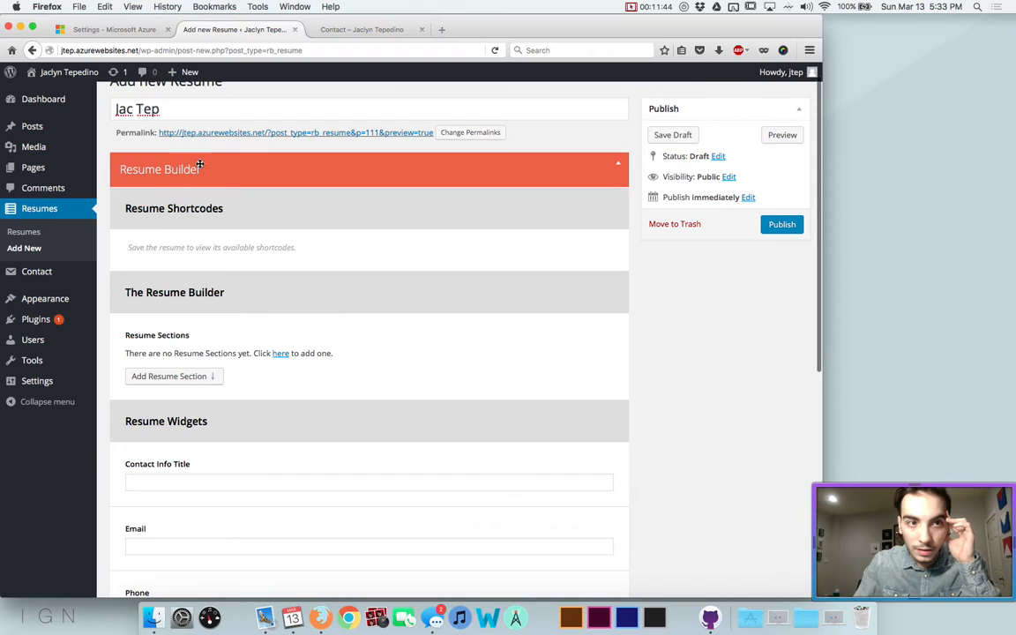
pyautogui.scroll(-20, 199, 165)
pyautogui.scroll(20, 200, 176)
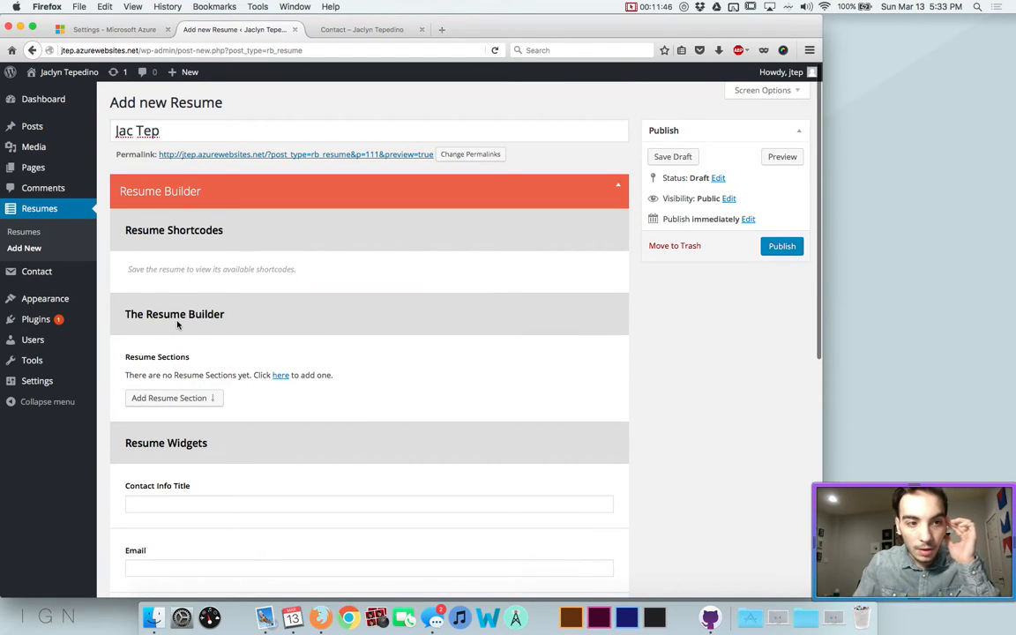
pyautogui.click(154, 397)
pyautogui.click(184, 395)
pyautogui.scroll(-3, 182, 394)
pyautogui.click(163, 431)
pyautogui.scroll(-3, 198, 471)
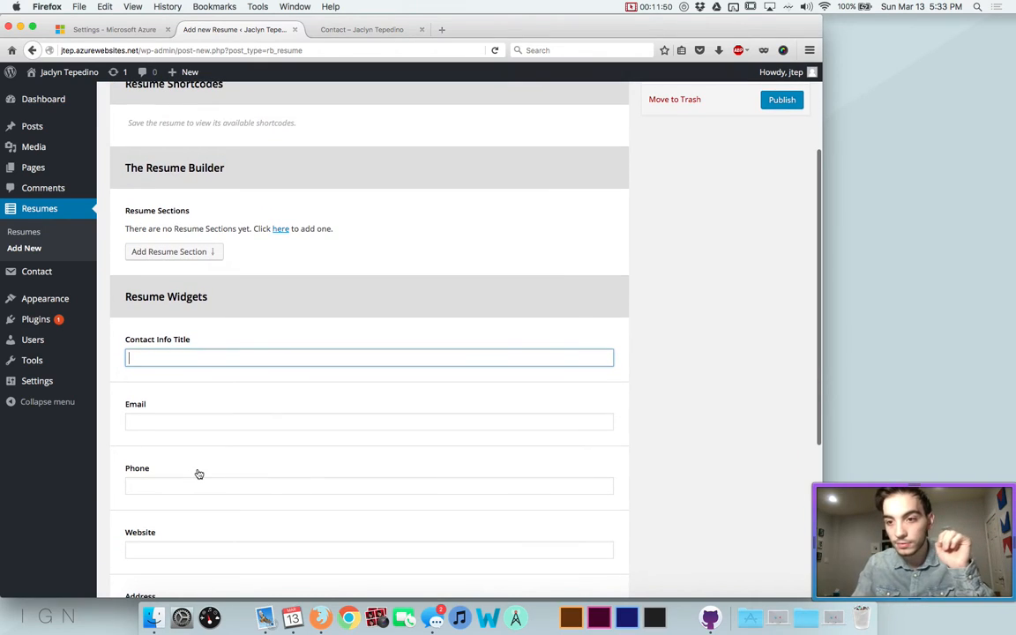
# Enter Artist as the contact title and fill in the contact e-mail address
pyautogui.write('Artist')
pyautogui.press('Tab')
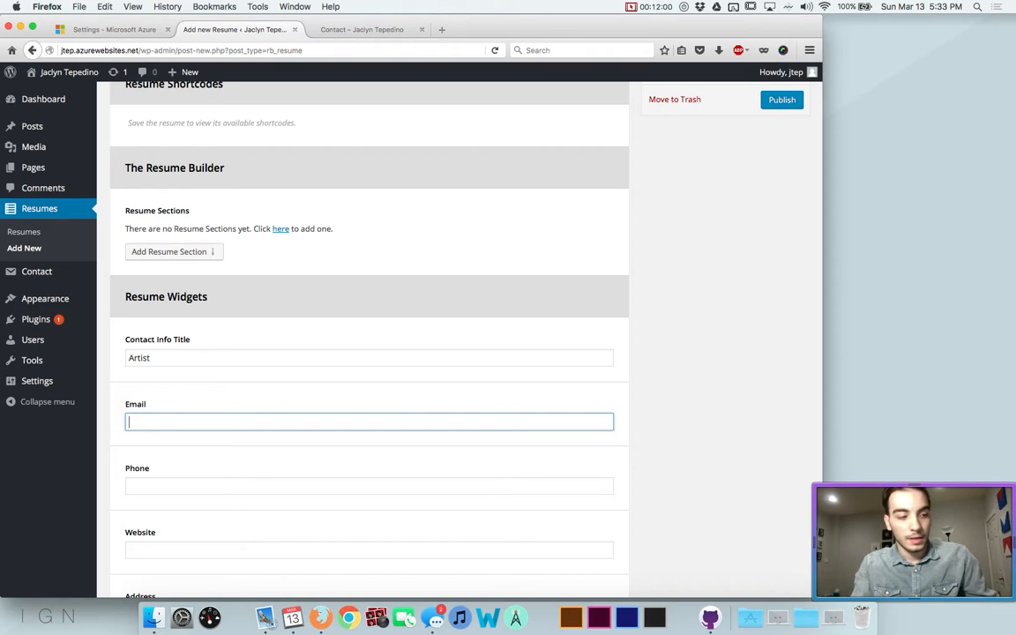
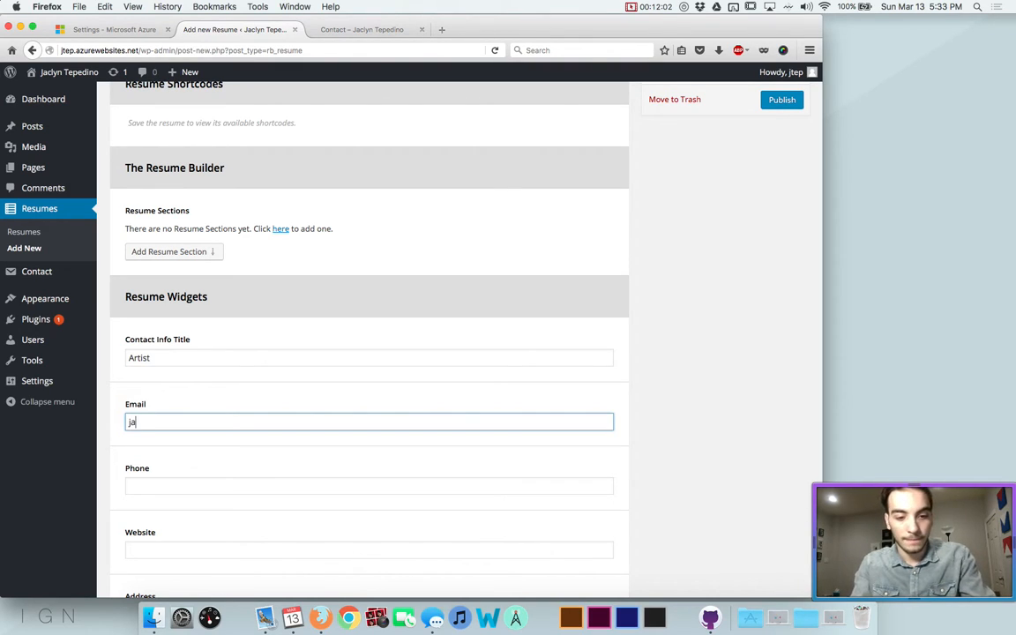
pyautogui.press('Tab')
# Set the Website field to jtep.azurewebsites.net, skipping Phone and Address, and move to Skills Title
pyautogui.scroll(-2, 369, 335)
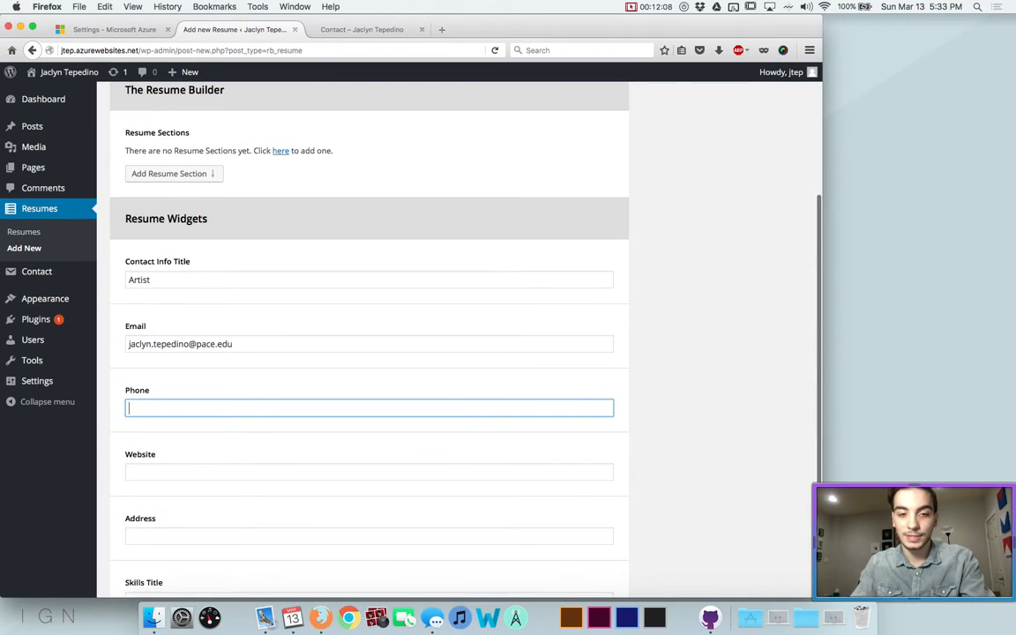
pyautogui.press('Tab')
pyautogui.scroll(-2, 369, 335)
pyautogui.scroll(-2, 369, 335)
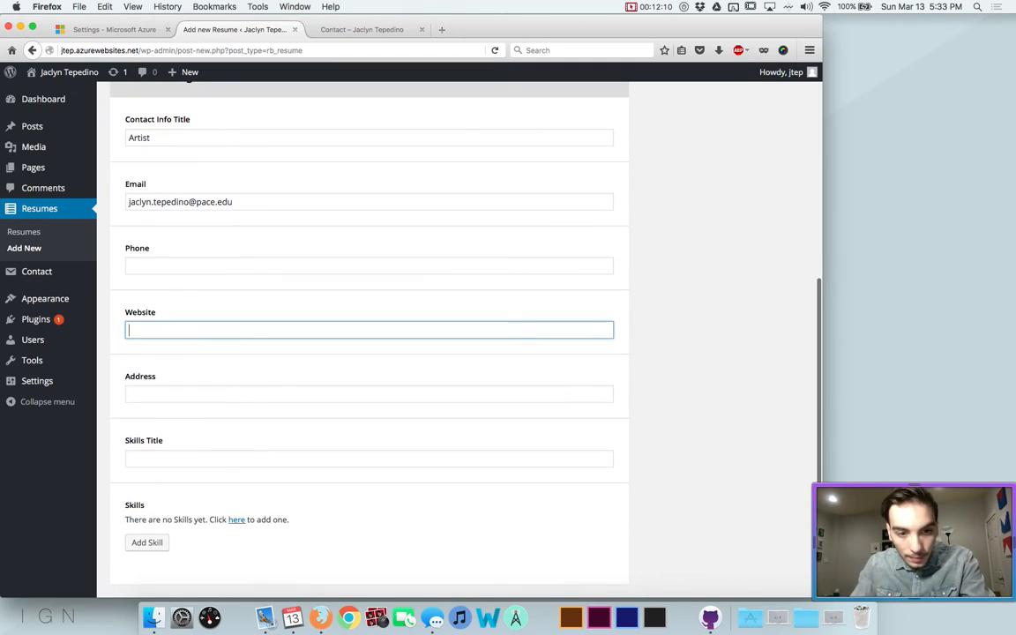
pyautogui.press('Tab')
pyautogui.click(172, 335)
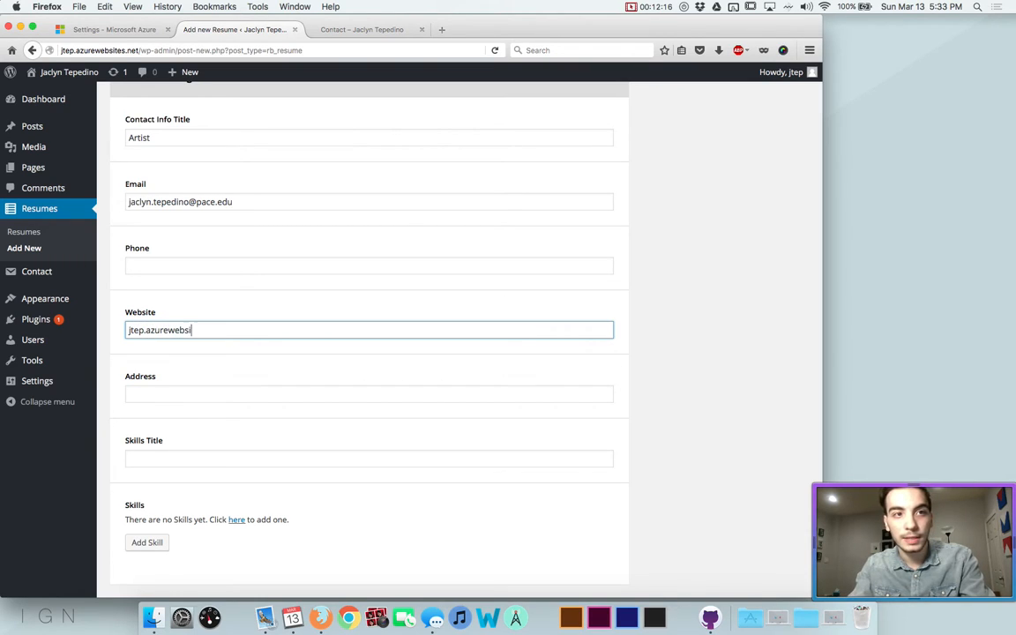
pyautogui.write('jtep.azurewebsites.net')
pyautogui.press('Tab')
pyautogui.press('Tab')
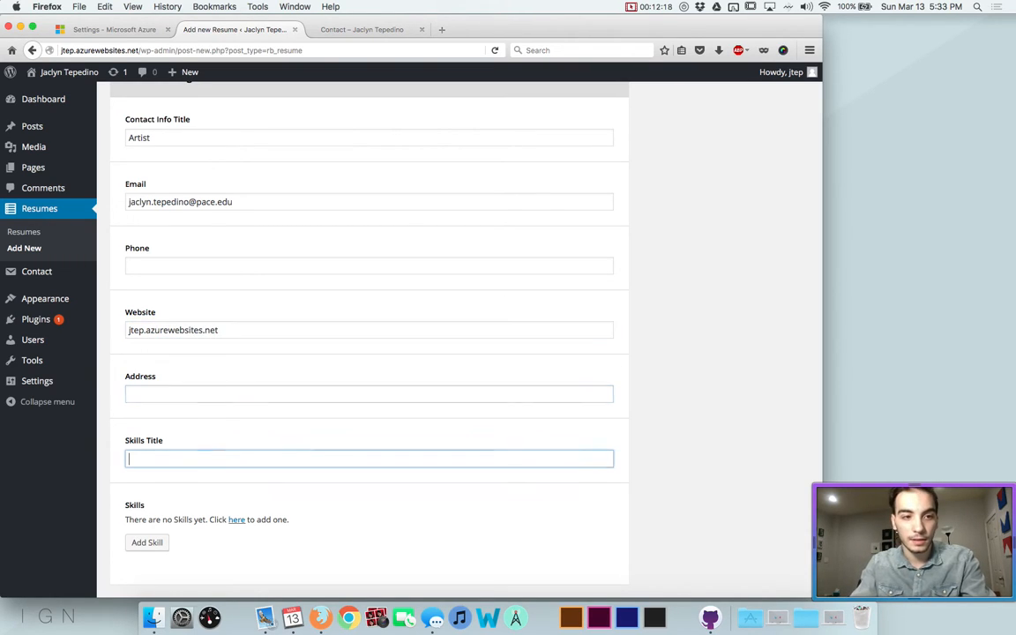
pyautogui.scroll(-1, 368, 335)
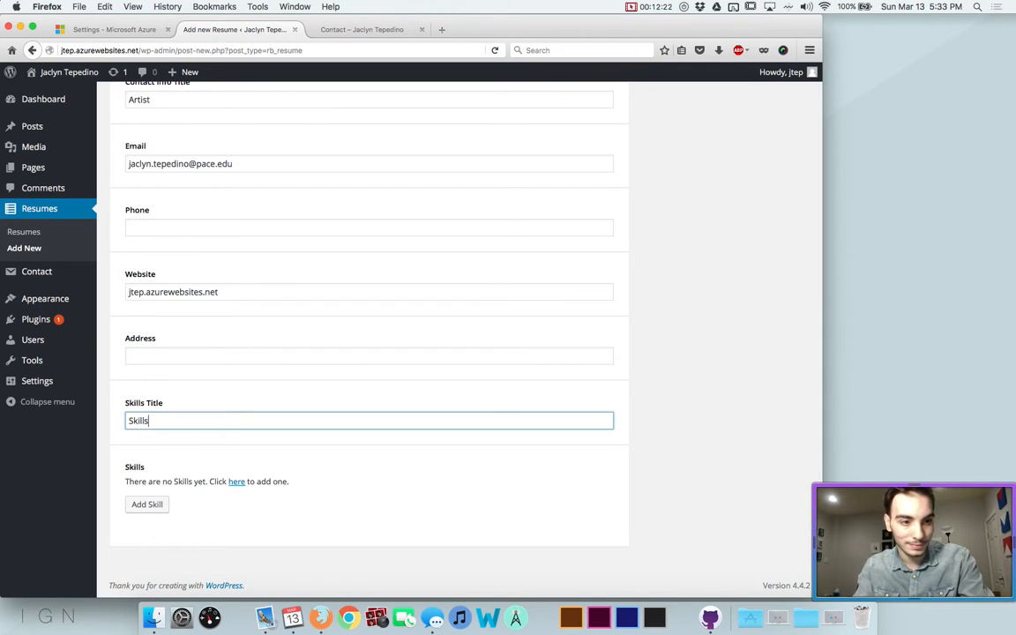
# Add a first skill entry and give it a 5-star rating
pyautogui.click(146, 503)
pyautogui.scroll(-5, 185, 441)
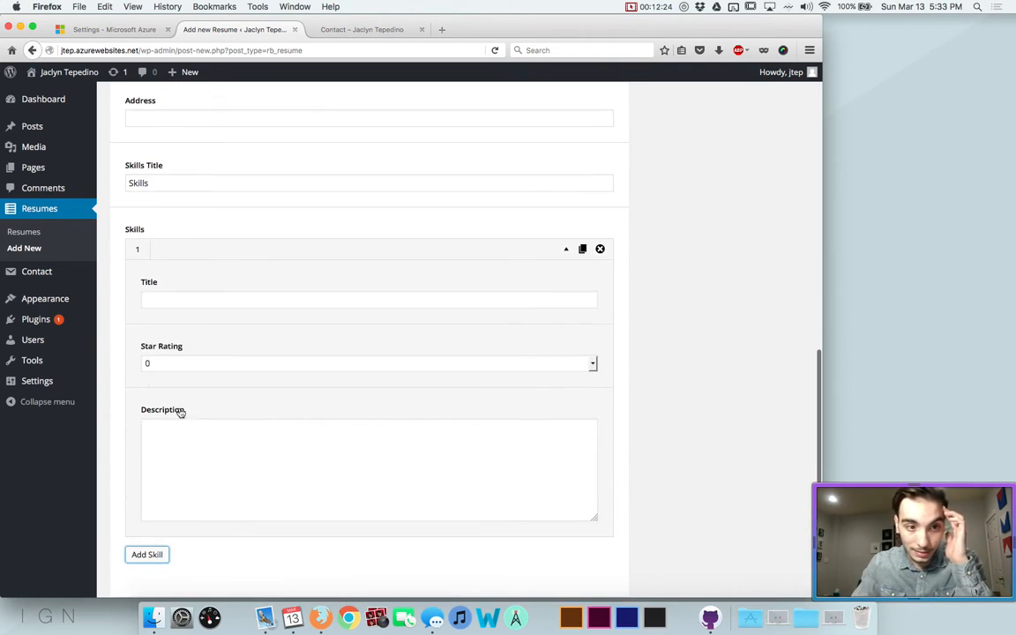
pyautogui.click(167, 300)
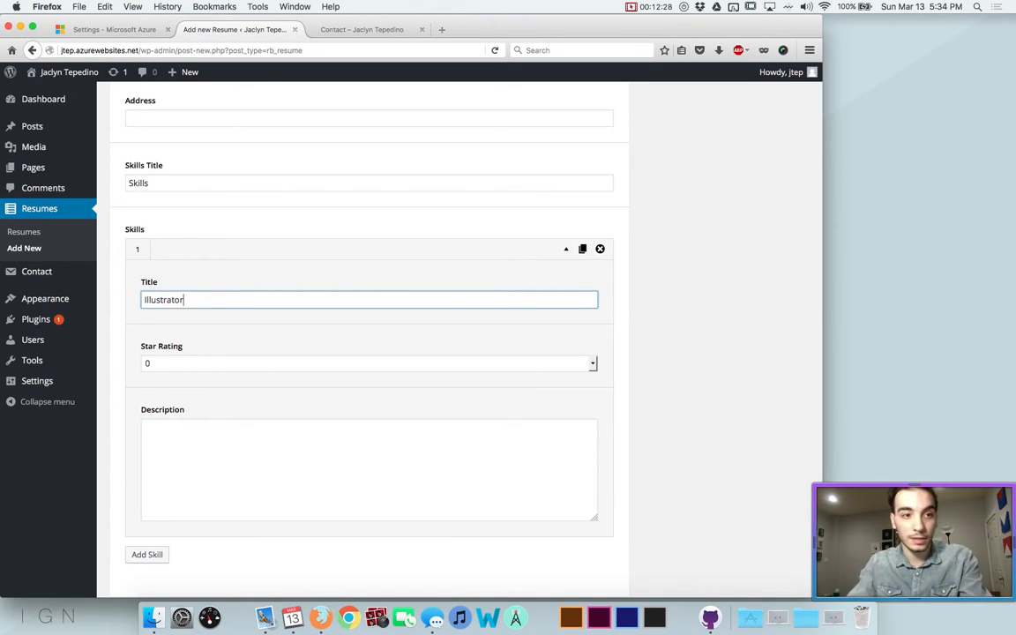
pyautogui.click(170, 363)
pyautogui.click(181, 501)
pyautogui.click(190, 427)
pyautogui.scroll(-2, 167, 476)
# Complete the first title as Adobe Illustrator and add a second skill, Adobe Flash, rated 5 stars
pyautogui.click(139, 507)
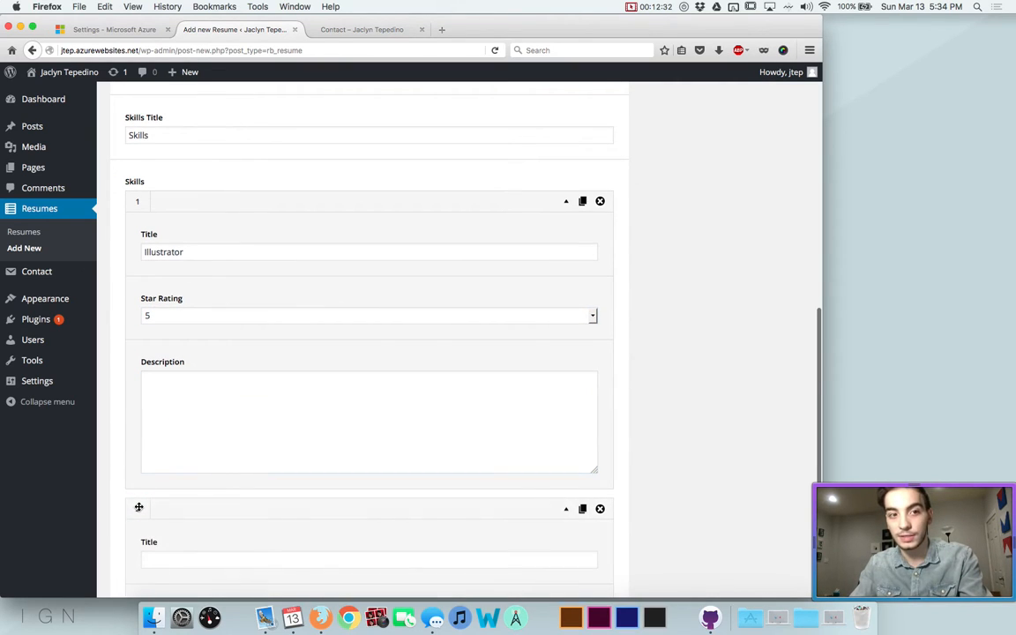
pyautogui.scroll(-3, 133, 494)
pyautogui.scroll(2, 175, 326)
pyautogui.click(142, 152)
pyautogui.write('Adobe')
pyautogui.click(197, 452)
pyautogui.write('A')
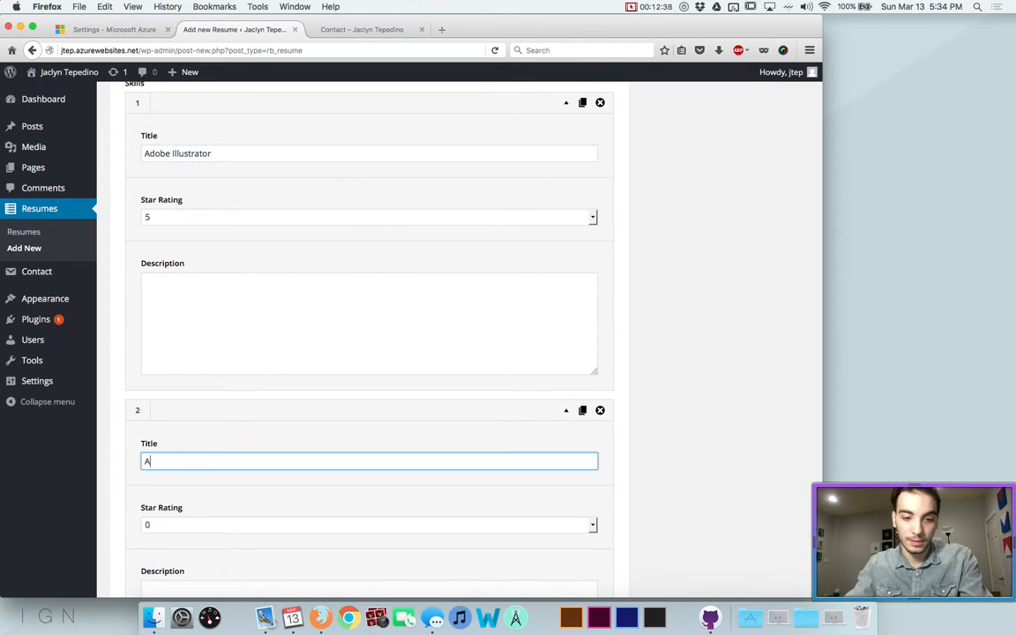
pyautogui.write('dobe Flash')
pyautogui.scroll(-3, 176, 423)
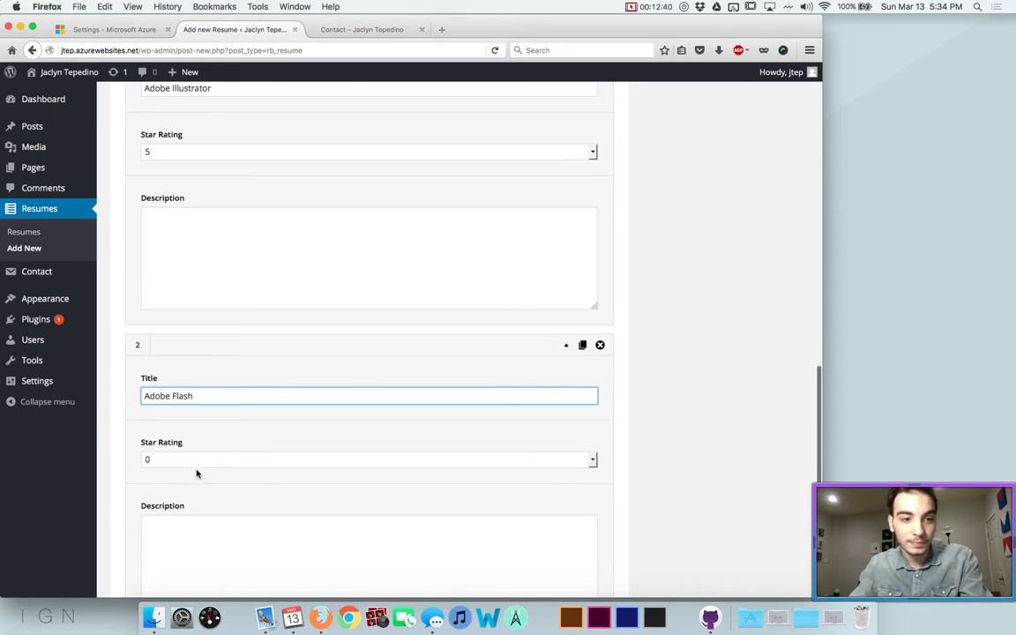
pyautogui.click(198, 461)
pyautogui.click(187, 444)
pyautogui.scroll(-4, 186, 441)
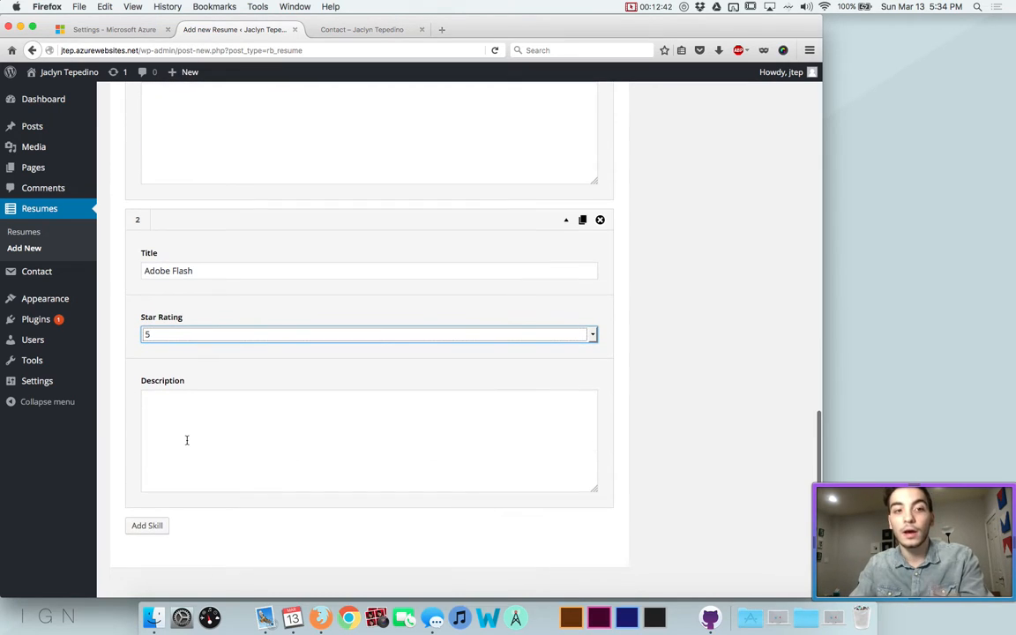
# Add a third skill, Adobe Photoshop, rated 5 stars
pyautogui.click(139, 525)
pyautogui.scroll(-3, 176, 352)
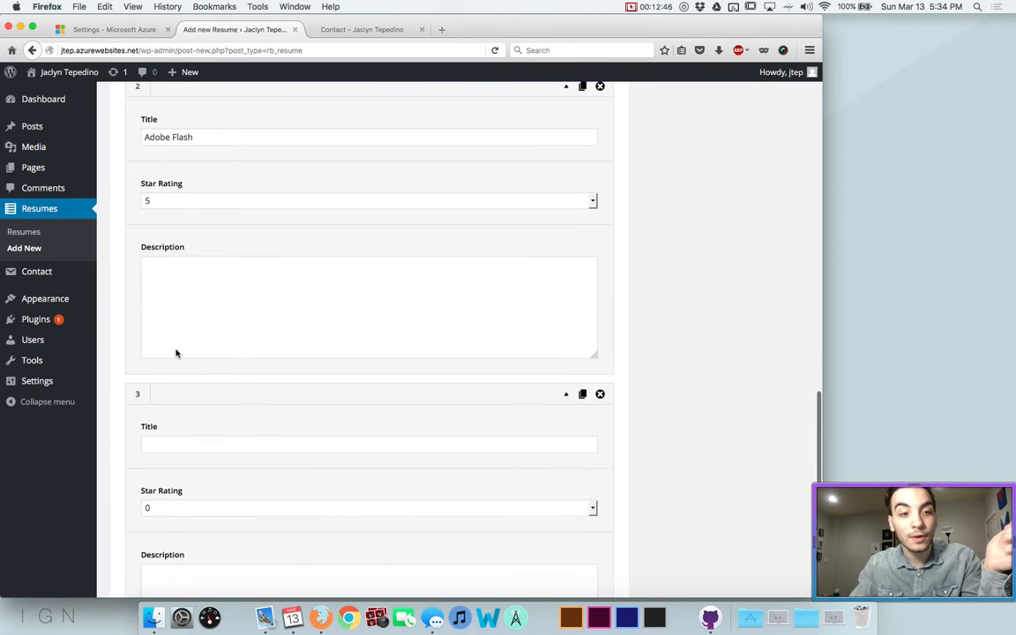
pyautogui.click(163, 438)
pyautogui.scroll(6, 163, 441)
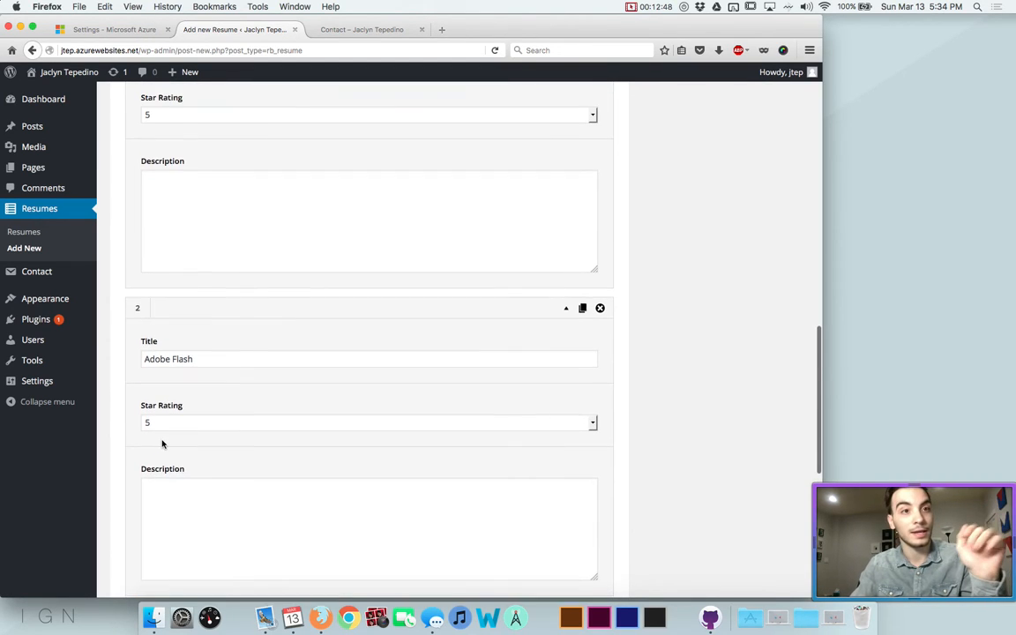
pyautogui.scroll(-5, 163, 443)
pyautogui.write('Adobe Photoshop')
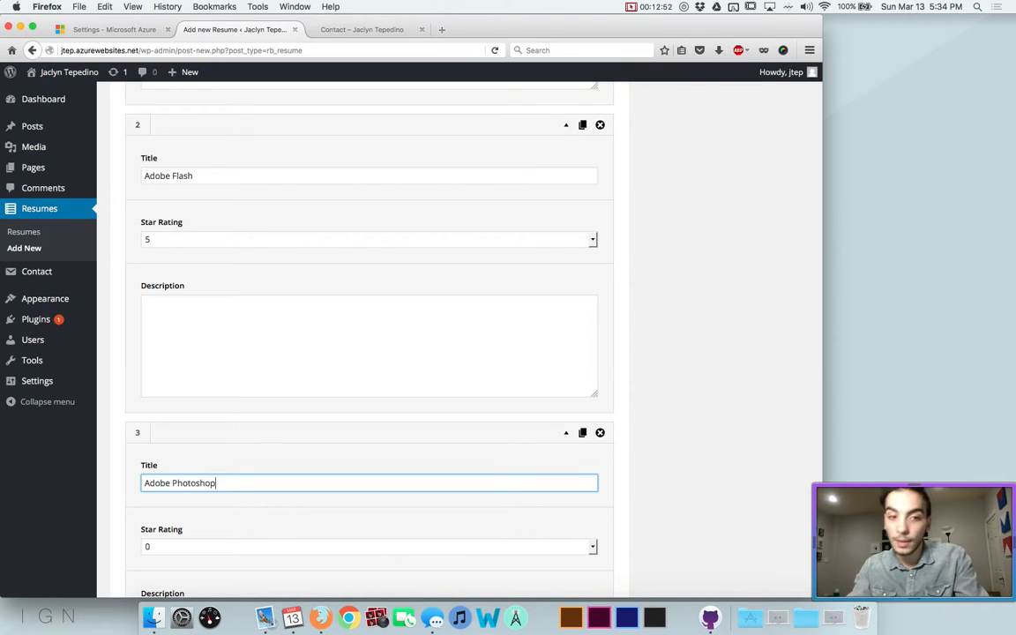
pyautogui.click(171, 544)
pyautogui.click(170, 534)
pyautogui.scroll(-5, 179, 424)
pyautogui.scroll(5, 179, 424)
pyautogui.scroll(10, 179, 424)
pyautogui.scroll(-3, 179, 427)
pyautogui.scroll(-5, 179, 426)
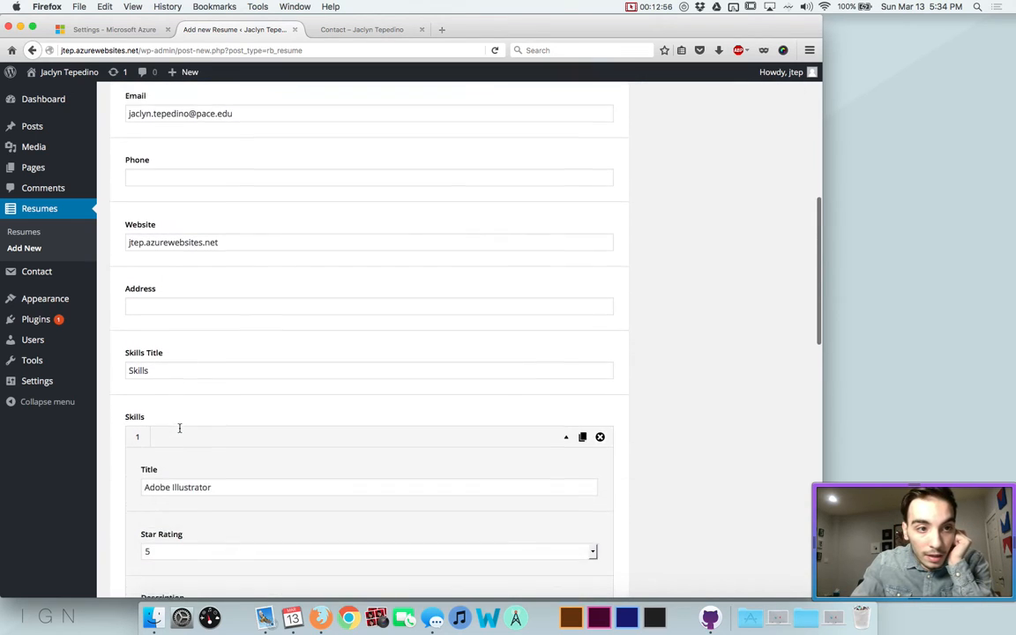
pyautogui.scroll(1, 179, 427)
pyautogui.scroll(-10, 179, 428)
pyautogui.scroll(15, 179, 427)
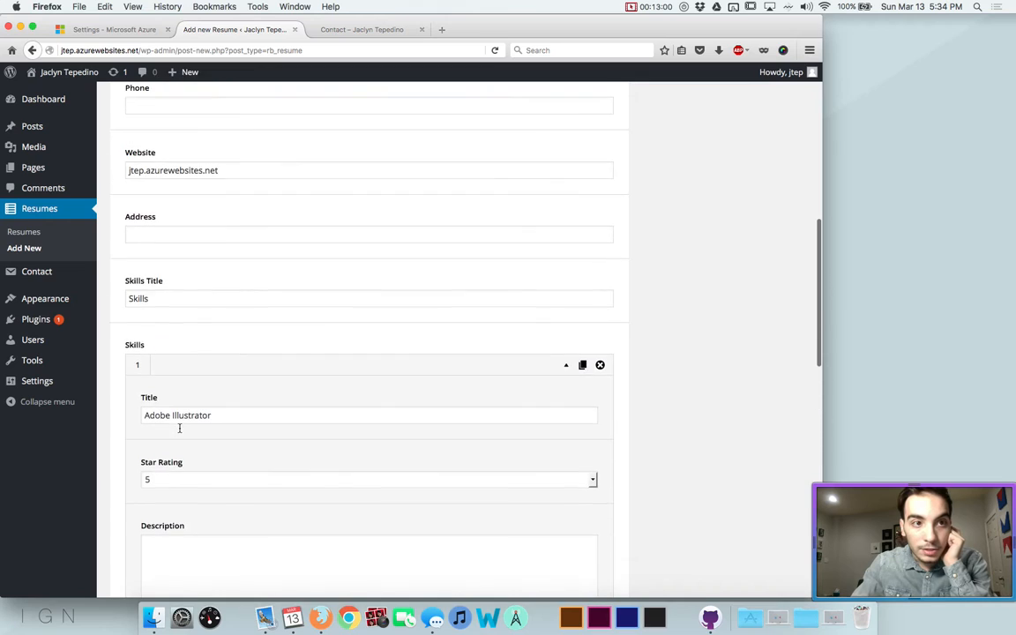
pyautogui.scroll(3, 179, 428)
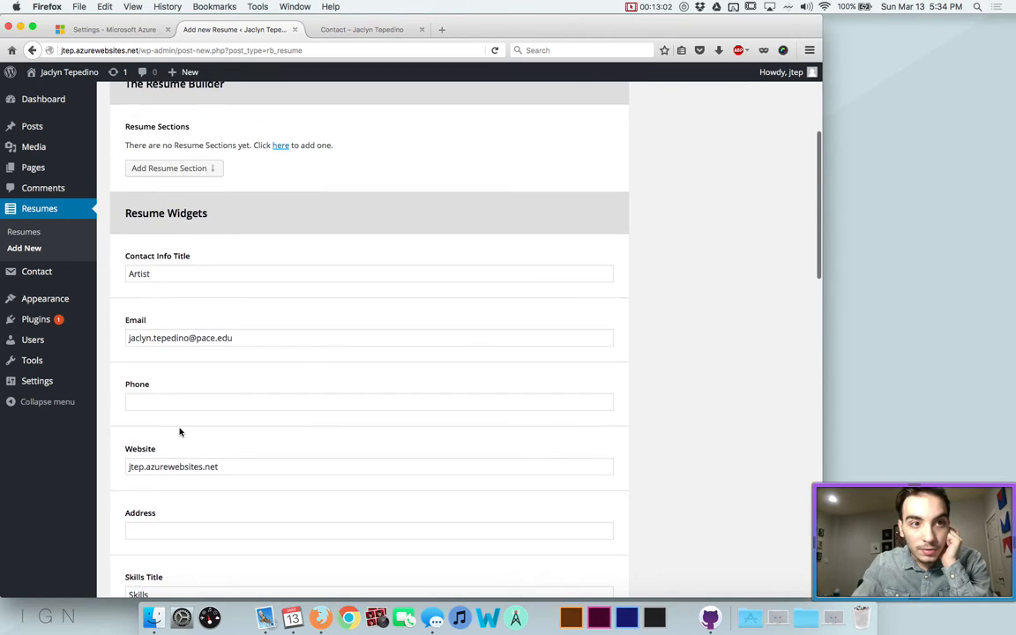
# Add an Introduction Block section and enter the owner's name as its title
pyautogui.click(167, 208)
pyautogui.click(163, 227)
pyautogui.click(172, 244)
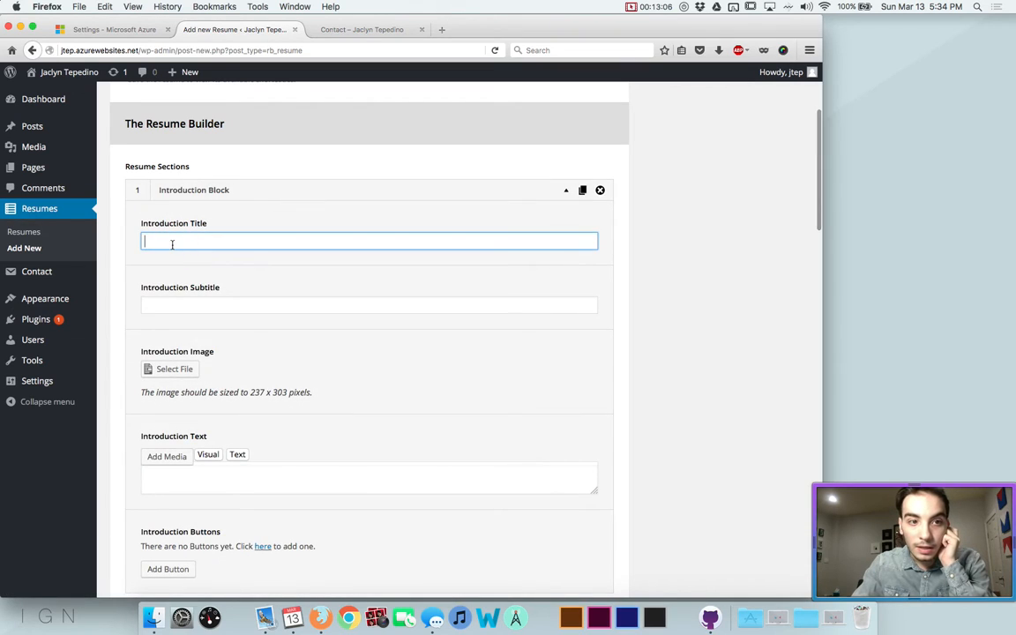
pyautogui.scroll(-2, 171, 247)
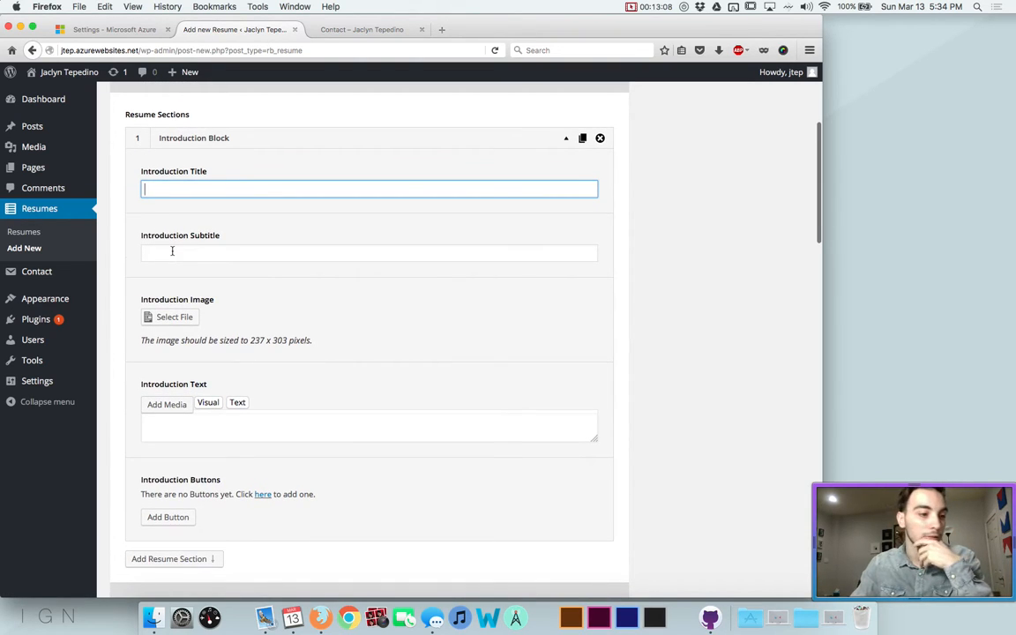
pyautogui.scroll(2, 172, 251)
pyautogui.scroll(-1, 171, 254)
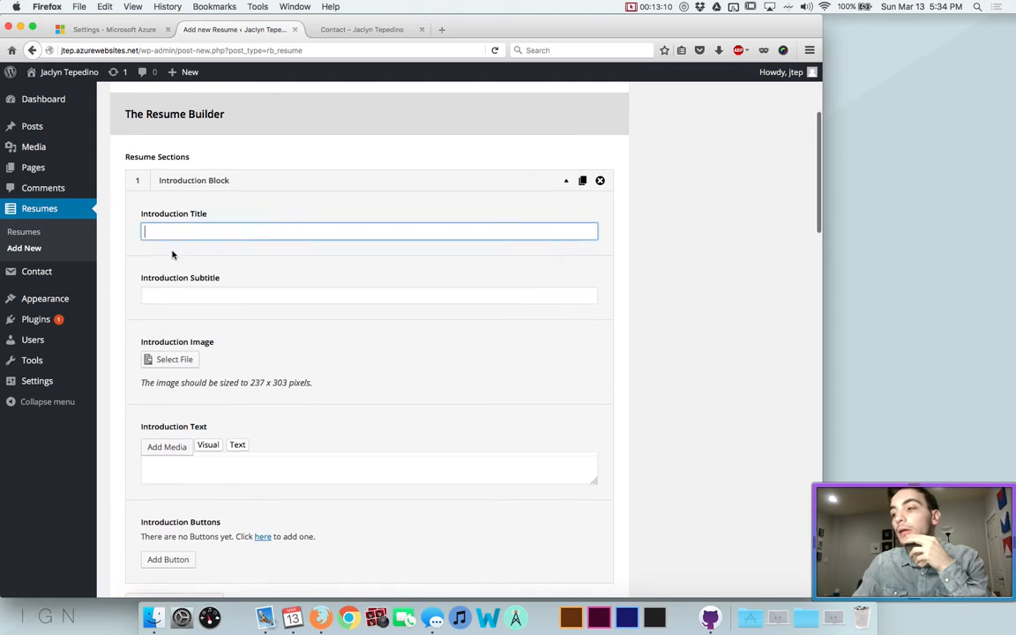
pyautogui.scroll(-1, 172, 256)
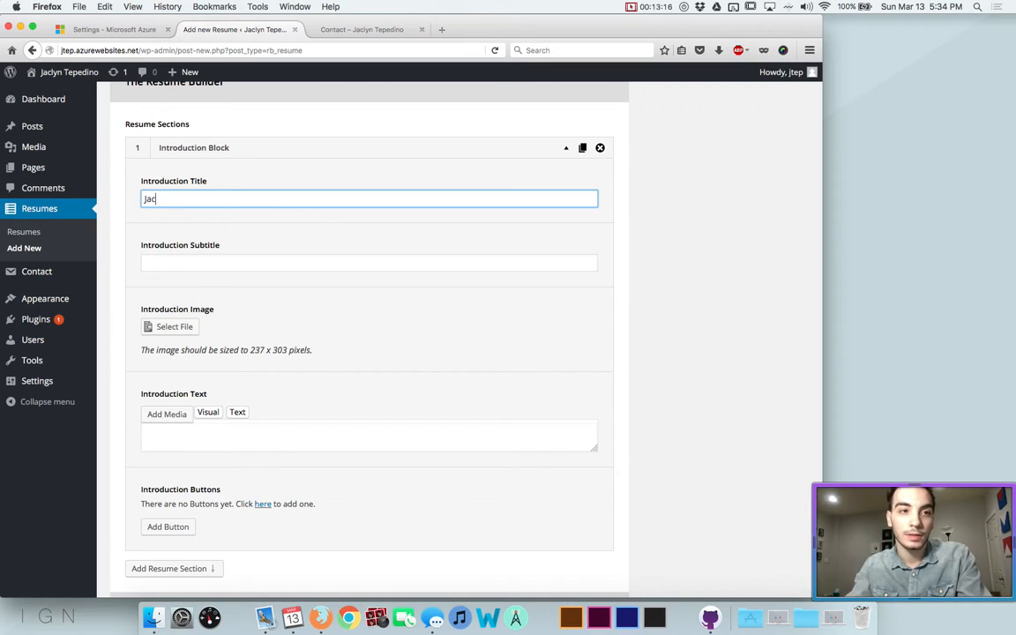
pyautogui.write('Tepedino')
# Set the introduction subtitle to 'Aspriing Artist of the Stars'
pyautogui.press('Tab')
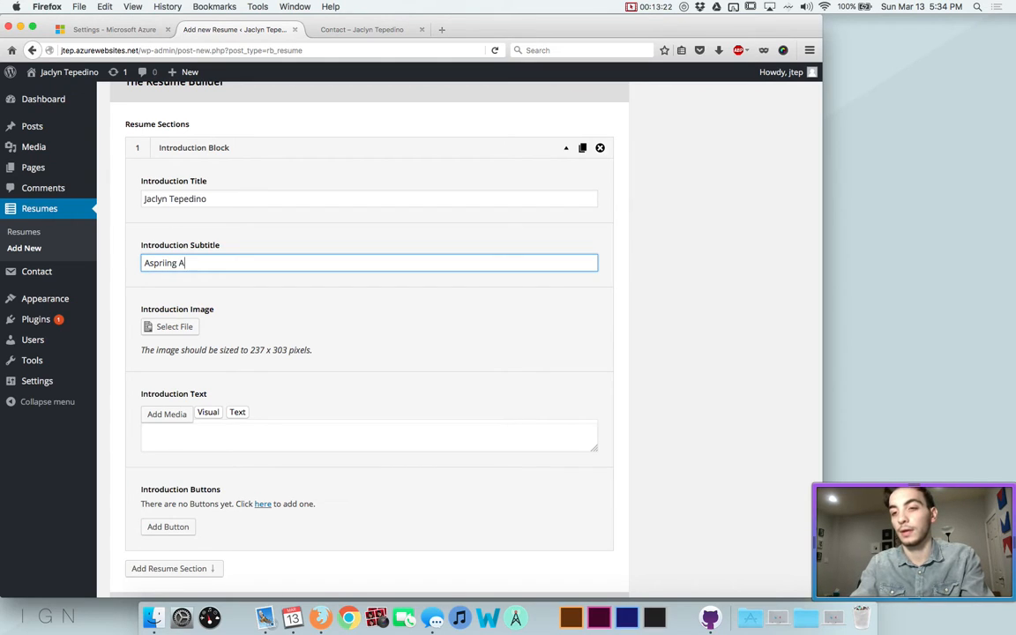
pyautogui.write('Aspriing Artist of the St')
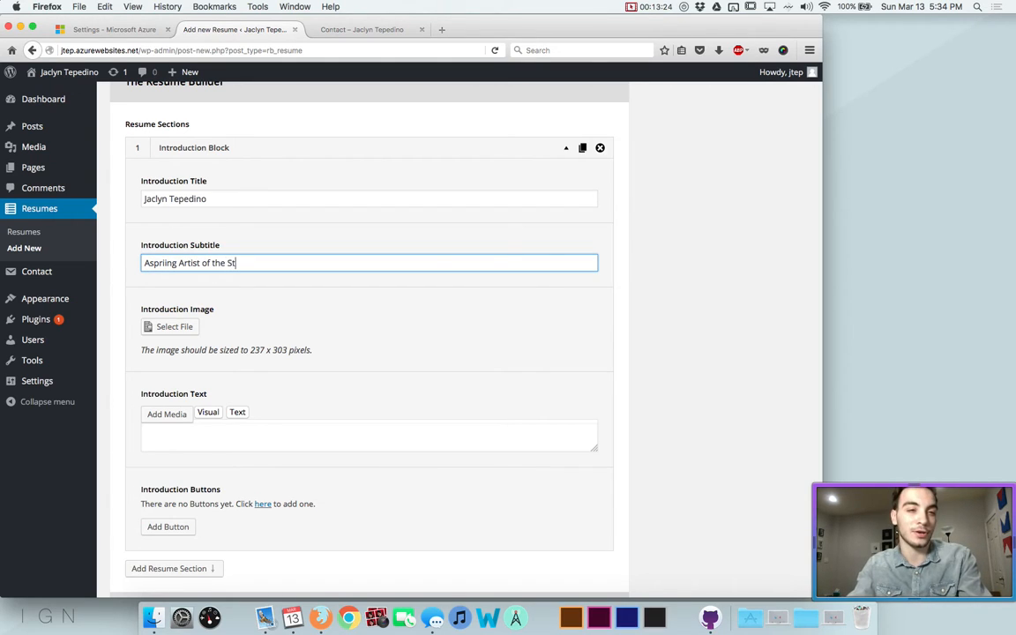
pyautogui.write('ars')
pyautogui.scroll(-2, 167, 278)
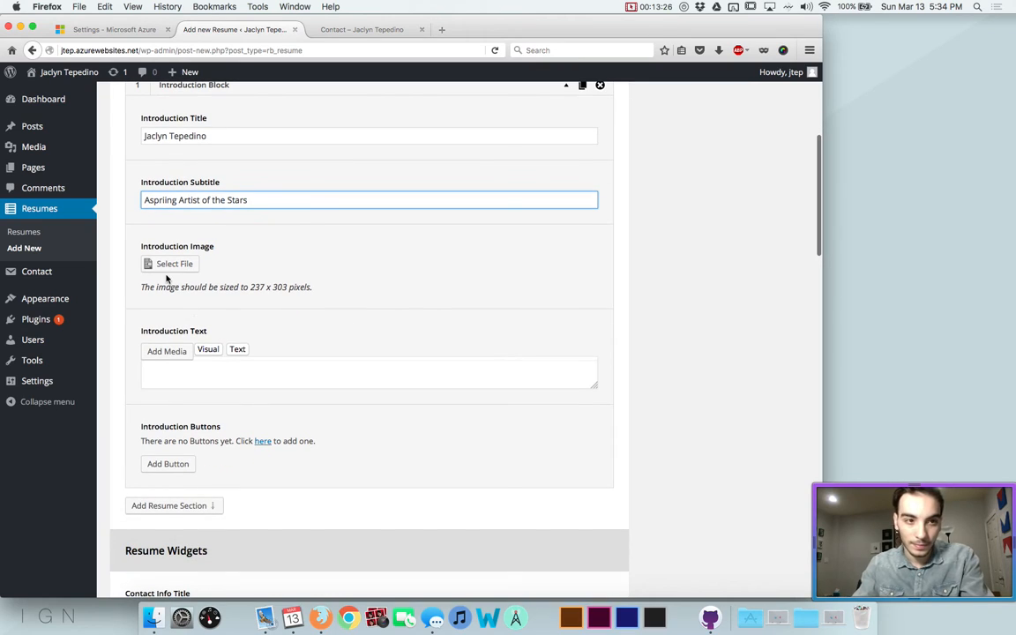
pyautogui.scroll(-1, 166, 291)
pyautogui.click(164, 358)
pyautogui.scroll(-2, 163, 358)
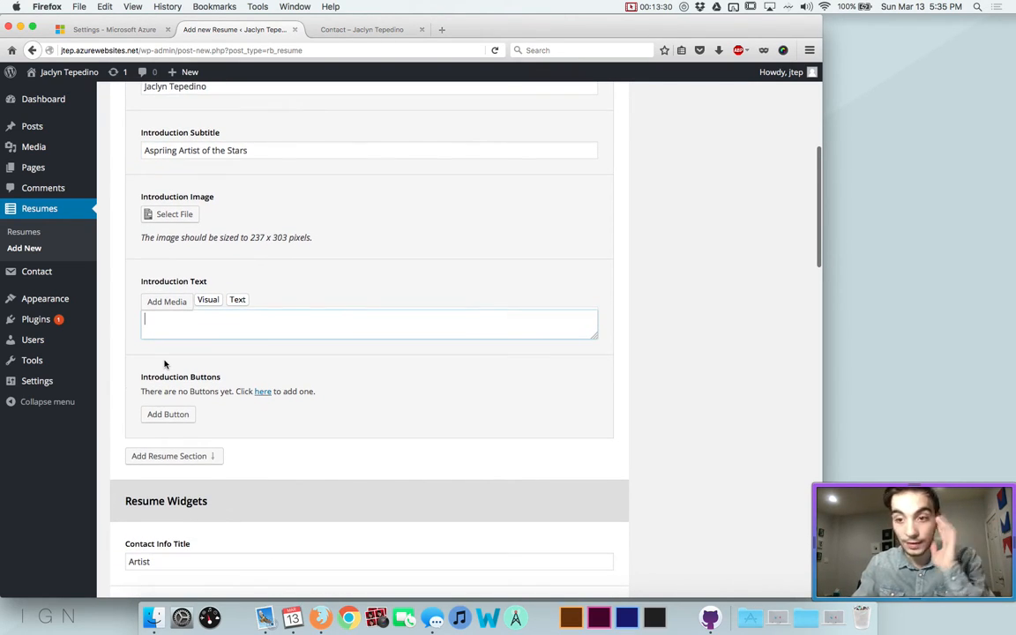
pyautogui.scroll(-1, 163, 362)
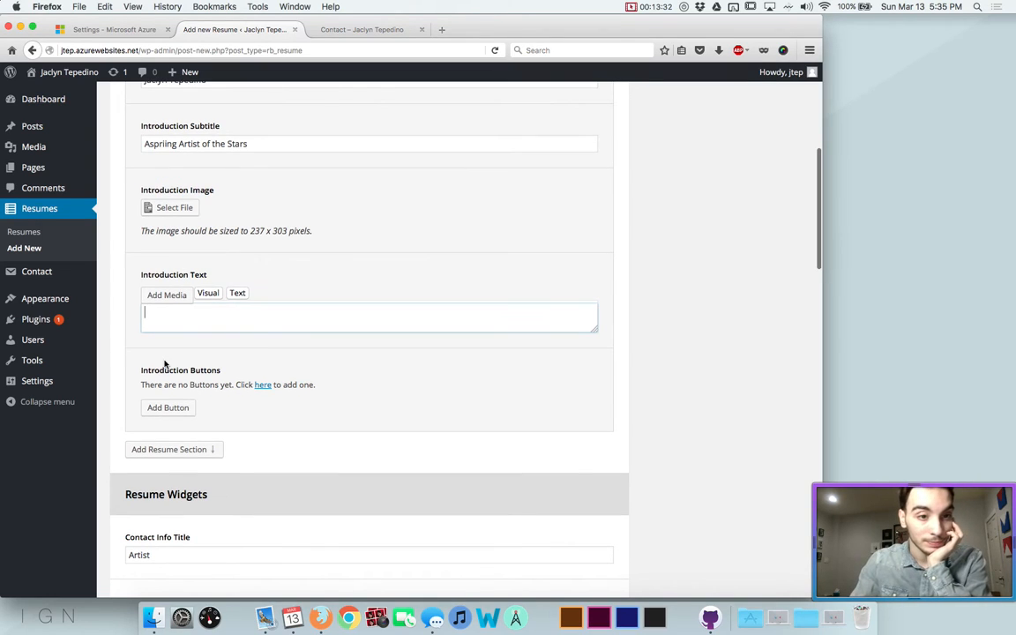
# Add an introduction button labelled Fb that links to facebook.com
pyautogui.click(156, 408)
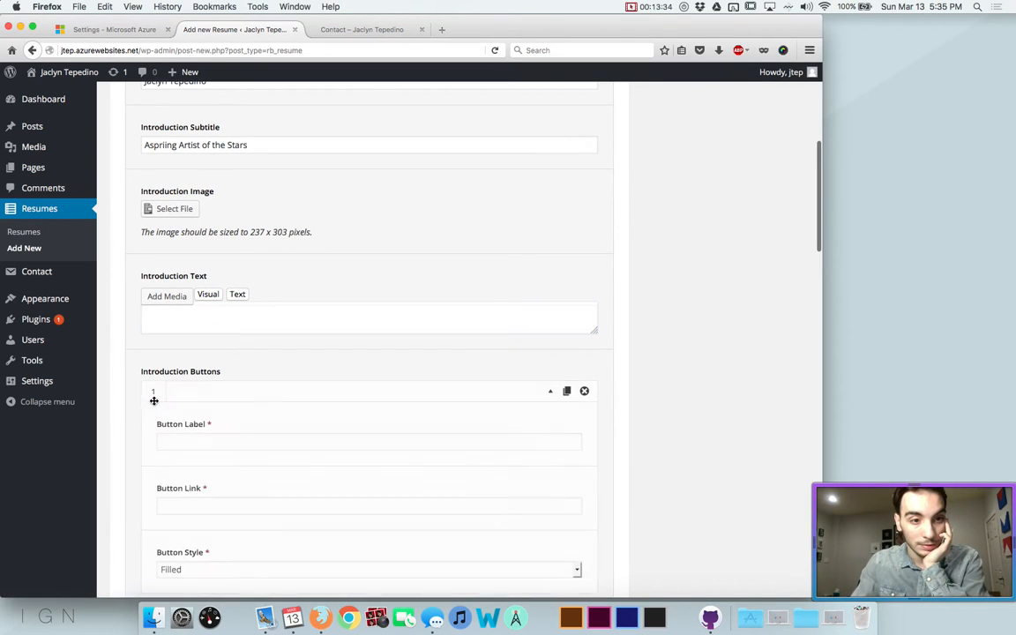
pyautogui.scroll(-3, 170, 365)
pyautogui.click(177, 320)
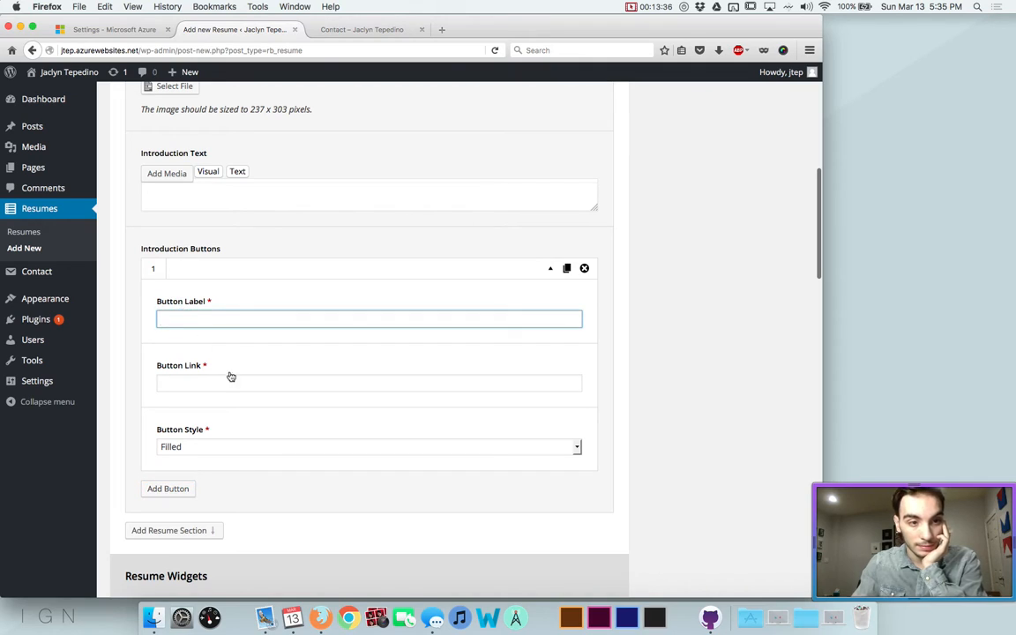
pyautogui.write('Fb')
pyautogui.press('Tab')
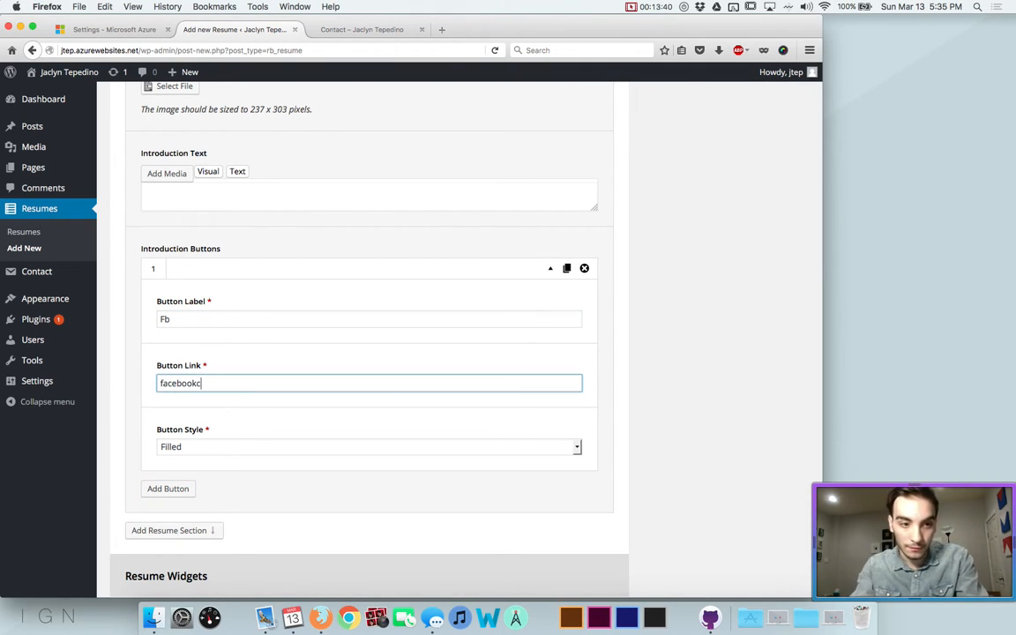
pyautogui.write('facebook.com')
pyautogui.scroll(-1, 224, 456)
pyautogui.scroll(3, 224, 458)
pyautogui.click(231, 272)
pyautogui.scroll(4, 231, 281)
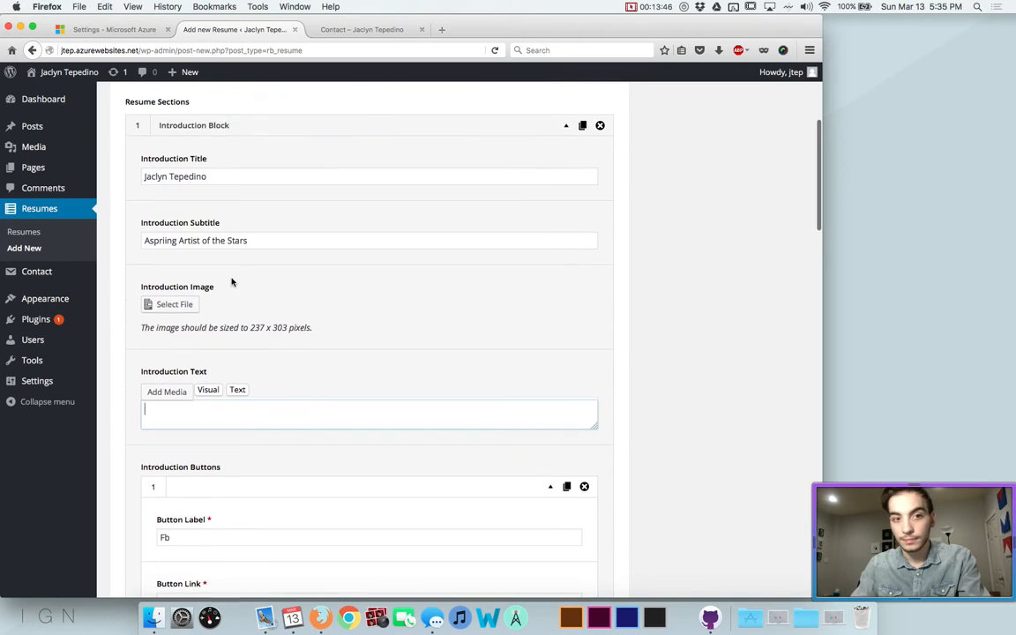
pyautogui.scroll(-1, 232, 282)
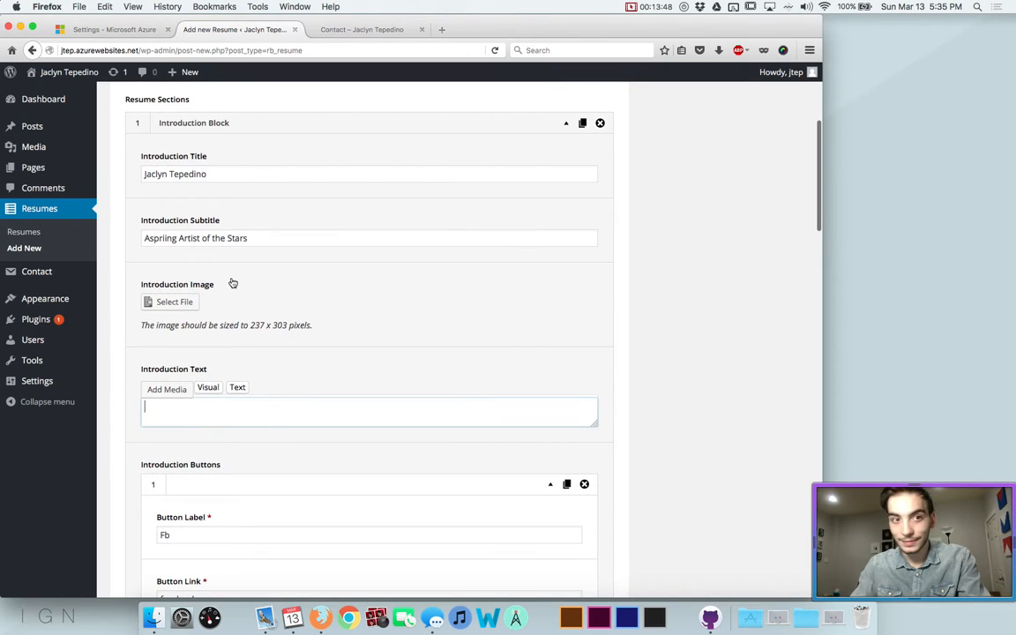
pyautogui.scroll(6, 232, 282)
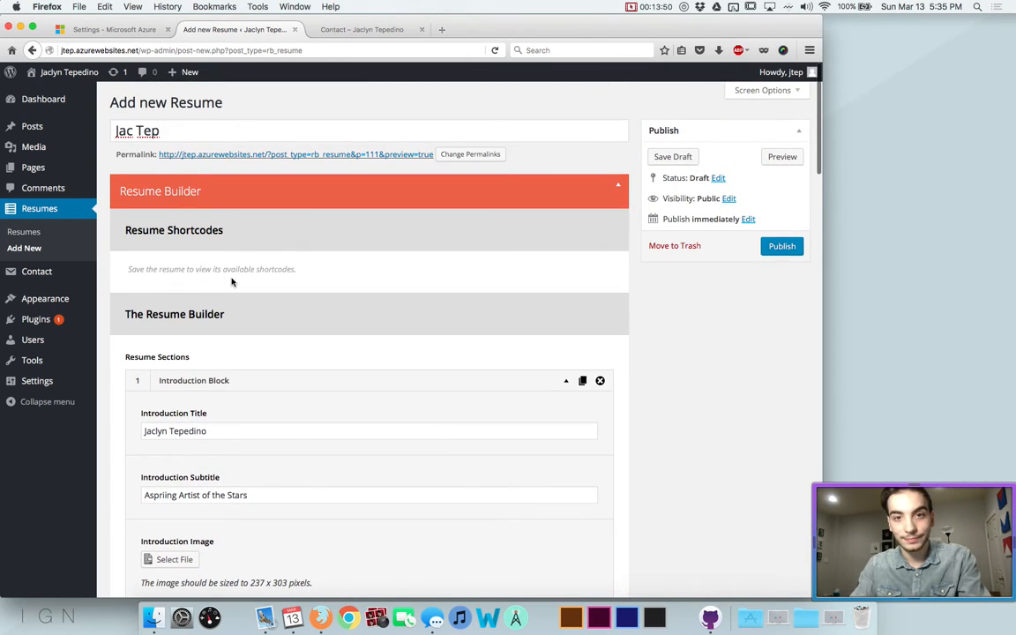
# Preview the draft resume, then bring up the list of resume section types
pyautogui.click(776, 157)
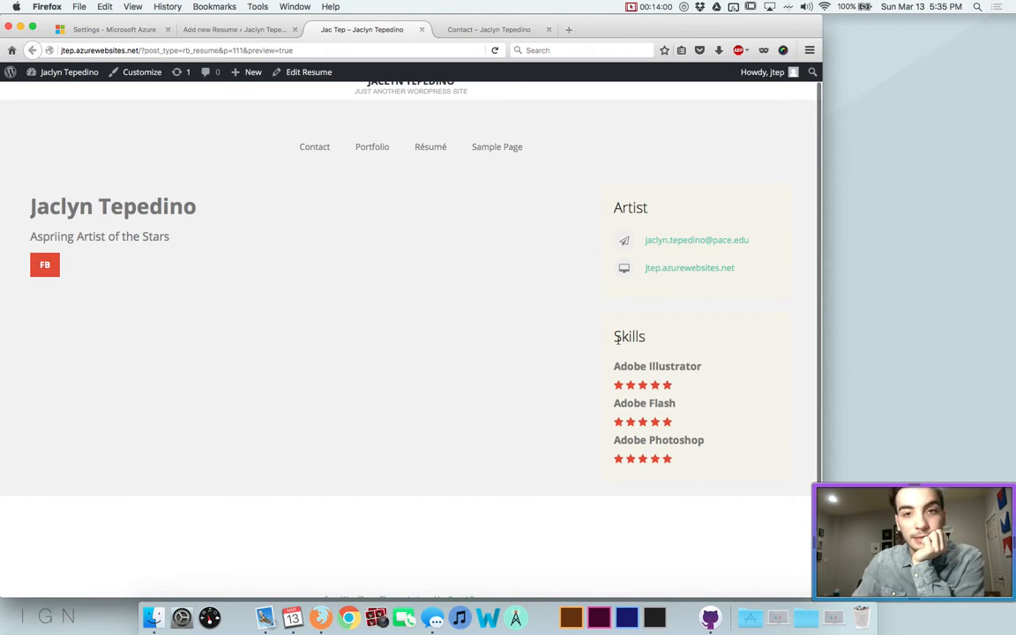
pyautogui.click(237, 29)
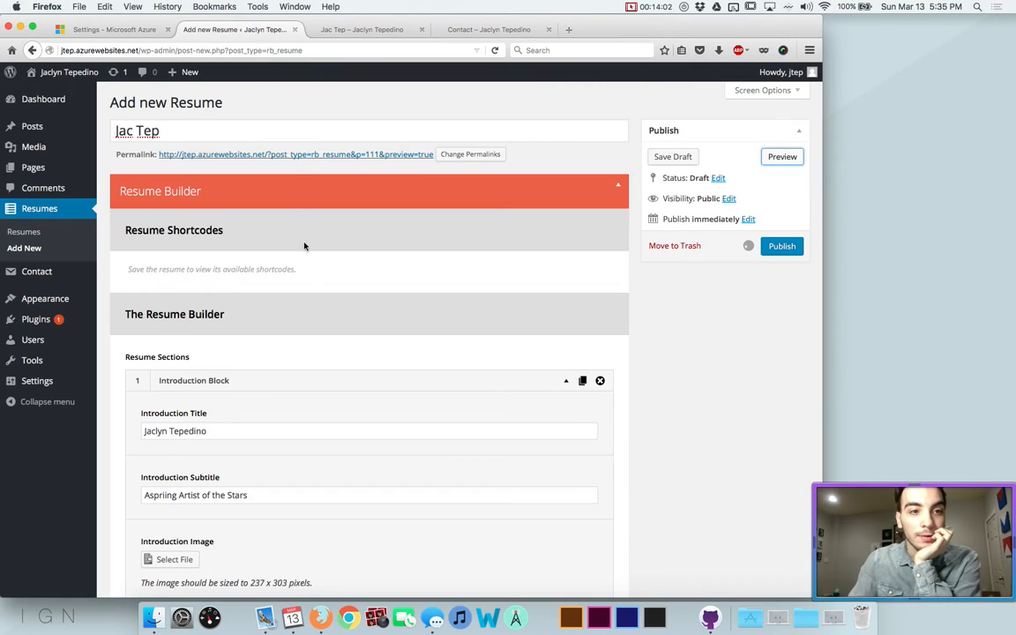
pyautogui.scroll(-5, 304, 247)
pyautogui.scroll(-6, 307, 269)
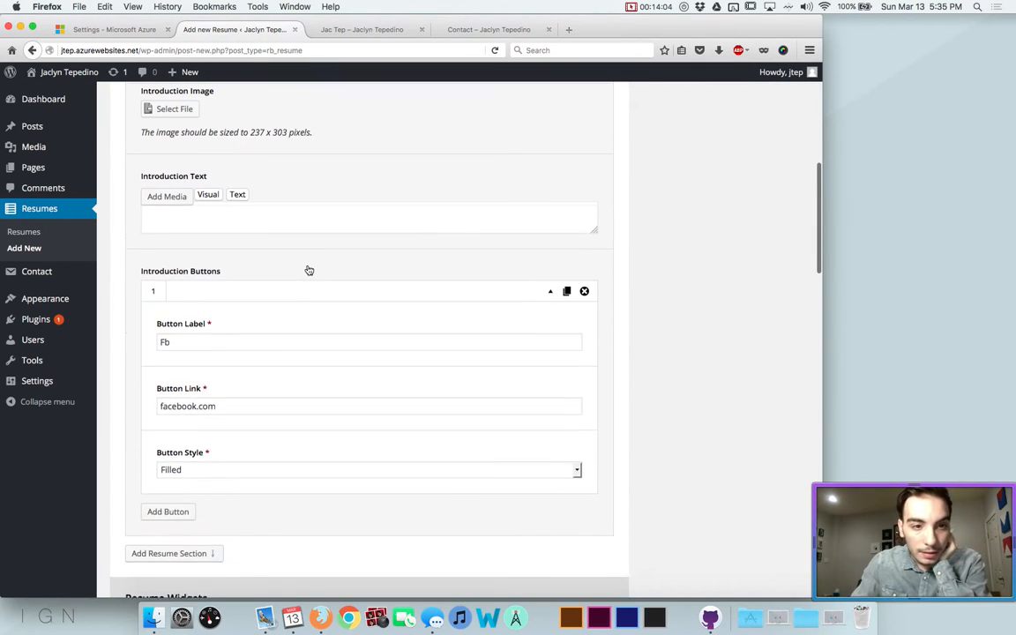
pyautogui.scroll(-5, 308, 269)
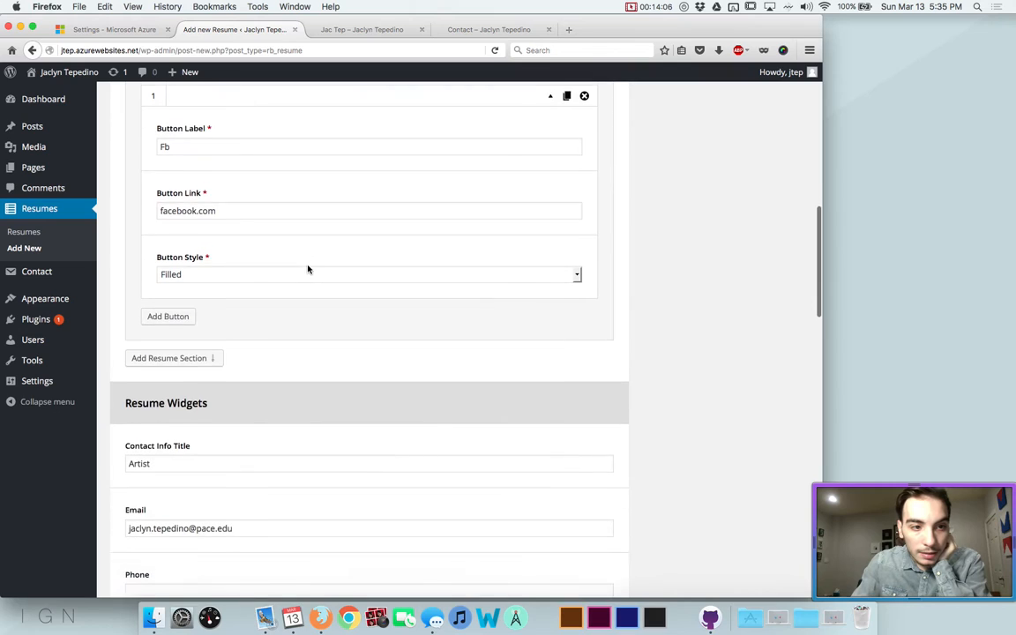
pyautogui.click(176, 324)
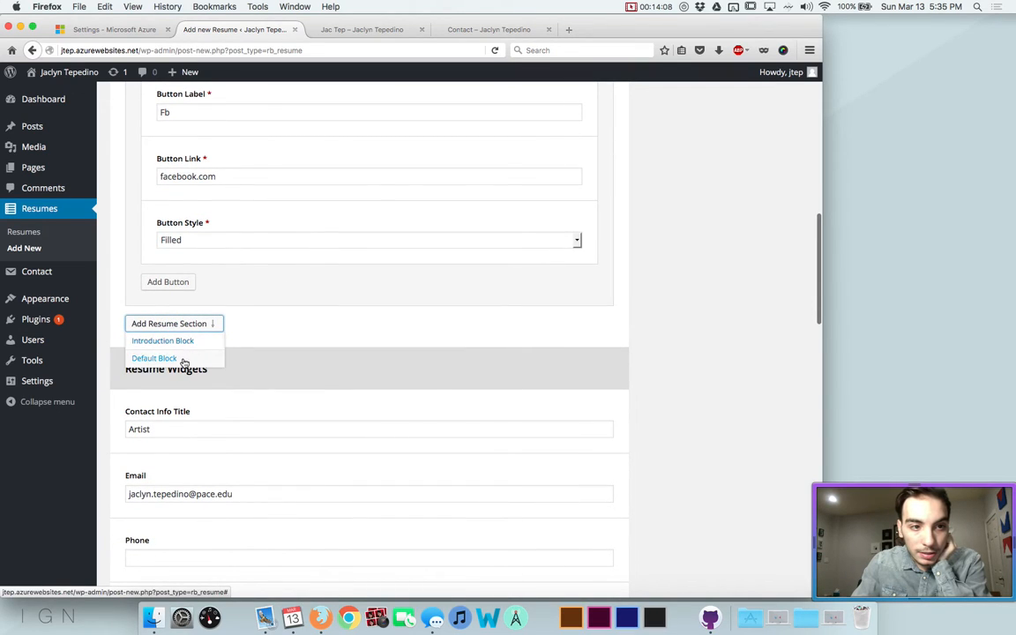
# Add a Default Block titled Experience with a Text Block reading 'Pace University Art Director', then preview it
pyautogui.click(182, 360)
pyautogui.click(168, 378)
pyautogui.write('Ex')
pyautogui.click(178, 463)
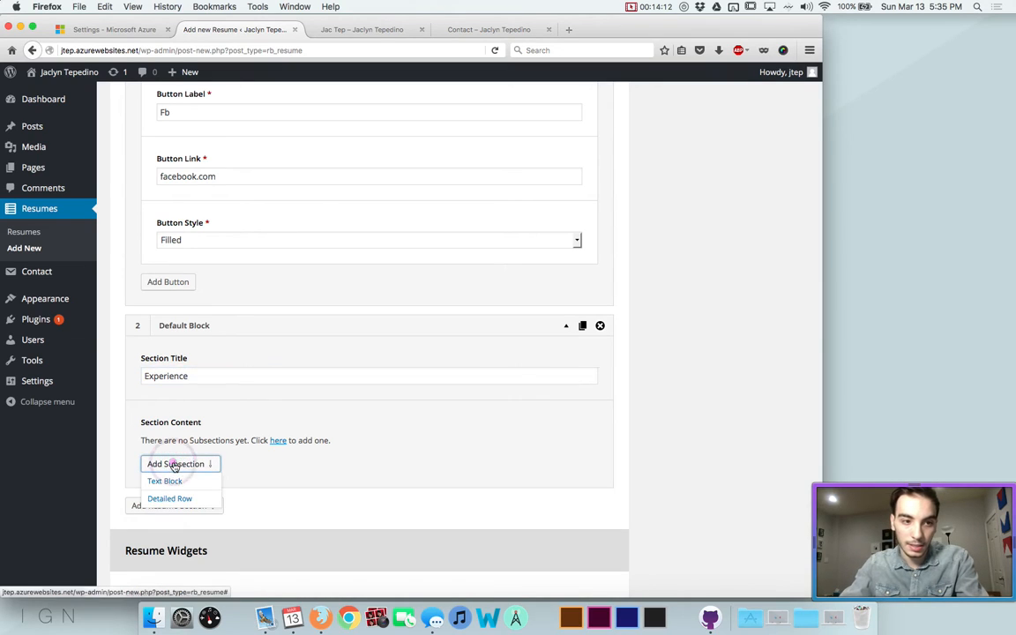
pyautogui.click(191, 480)
pyautogui.scroll(-2, 201, 452)
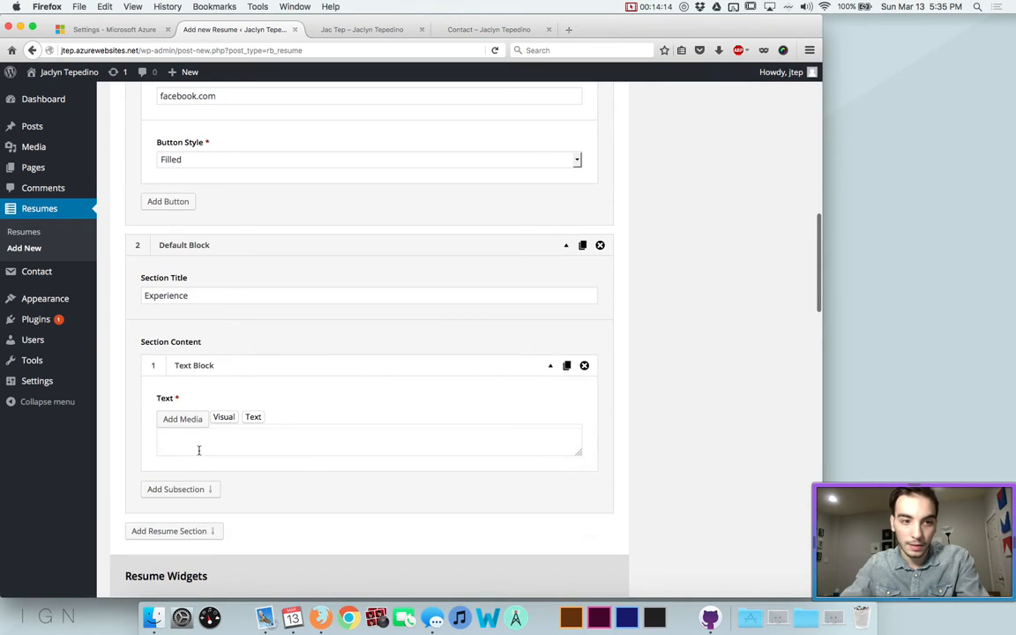
pyautogui.click(191, 447)
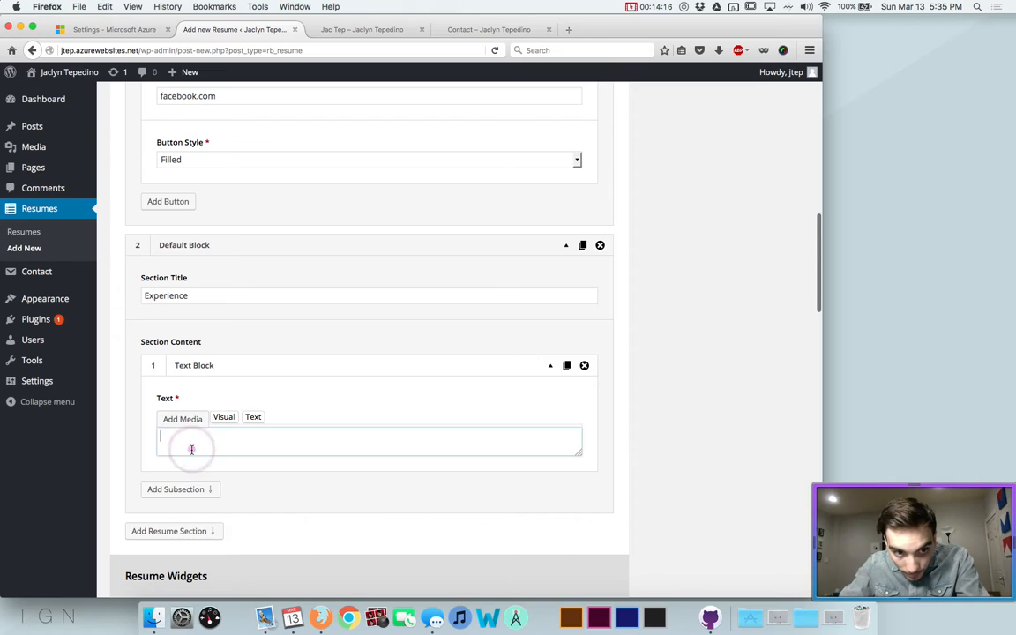
pyautogui.scroll(-3, 192, 453)
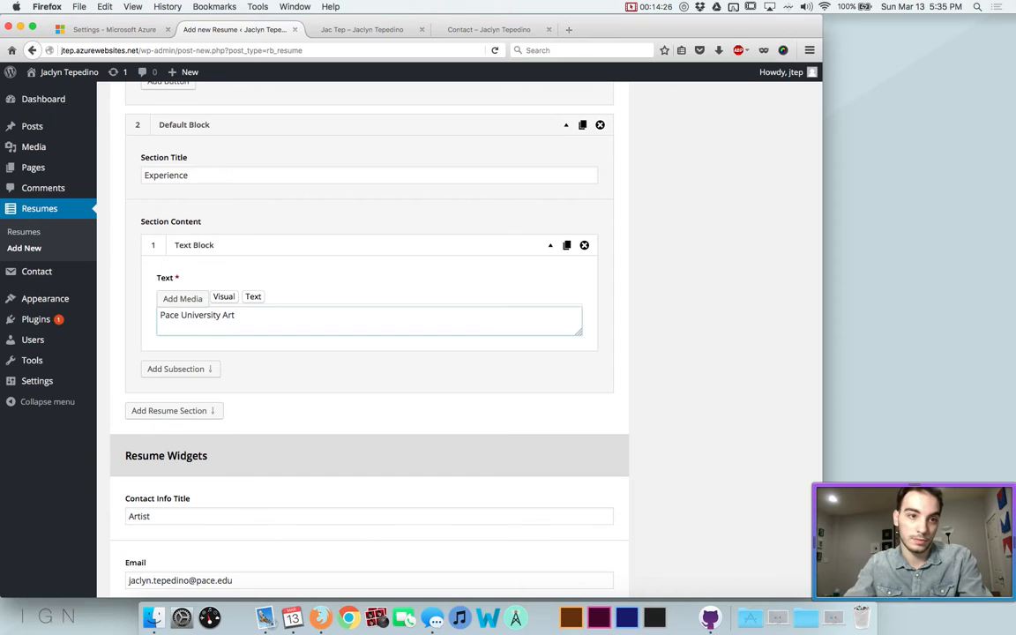
pyautogui.scroll(10, 406, 283)
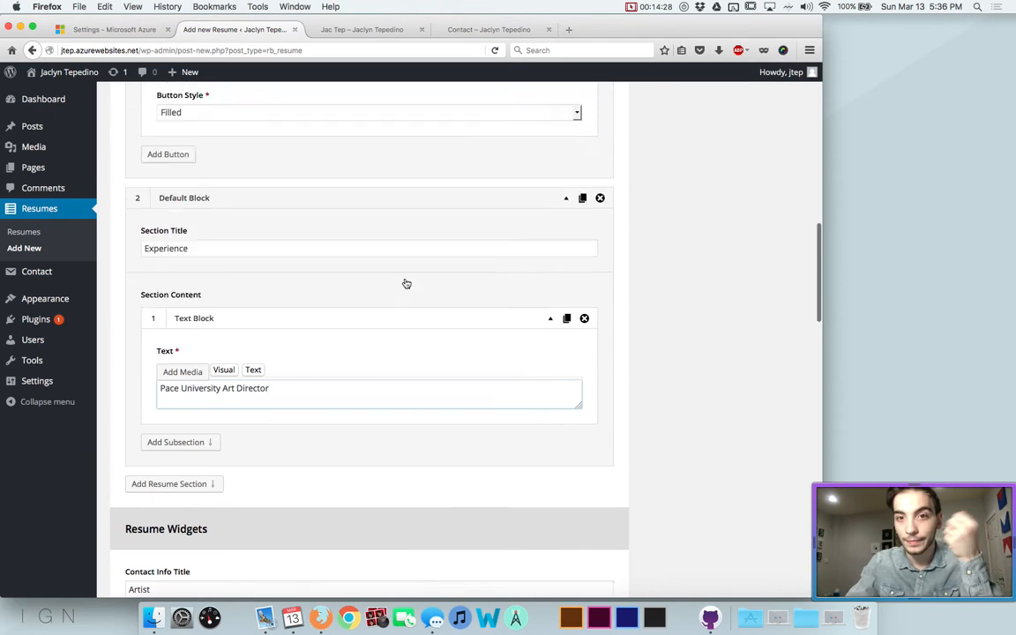
pyautogui.click(781, 156)
pyautogui.click(347, 31)
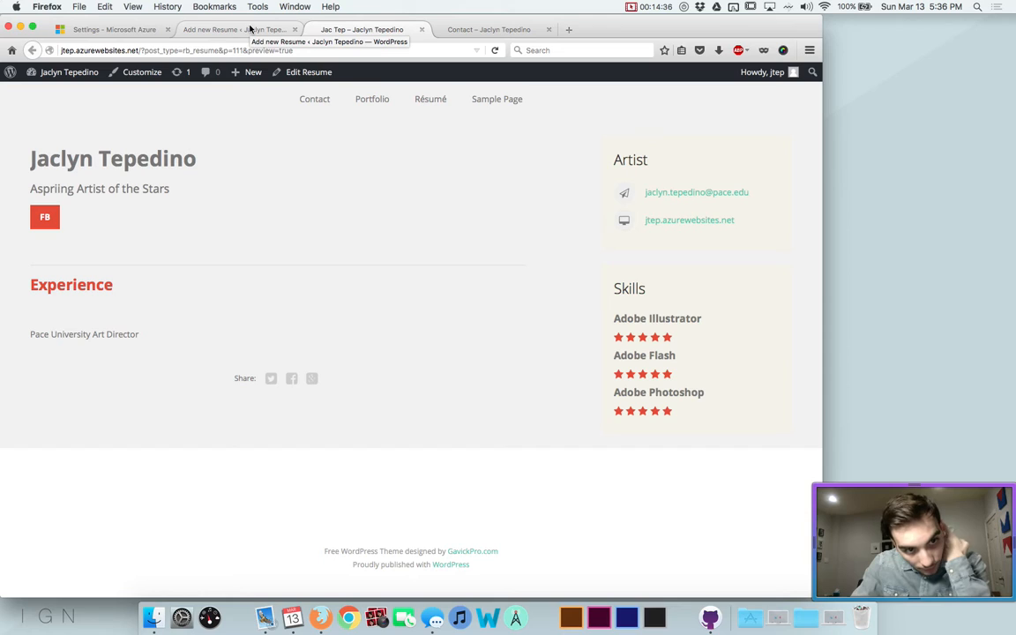
# Back in the editor, add a Detailed Row subsection to the Experience section
pyautogui.click(251, 30)
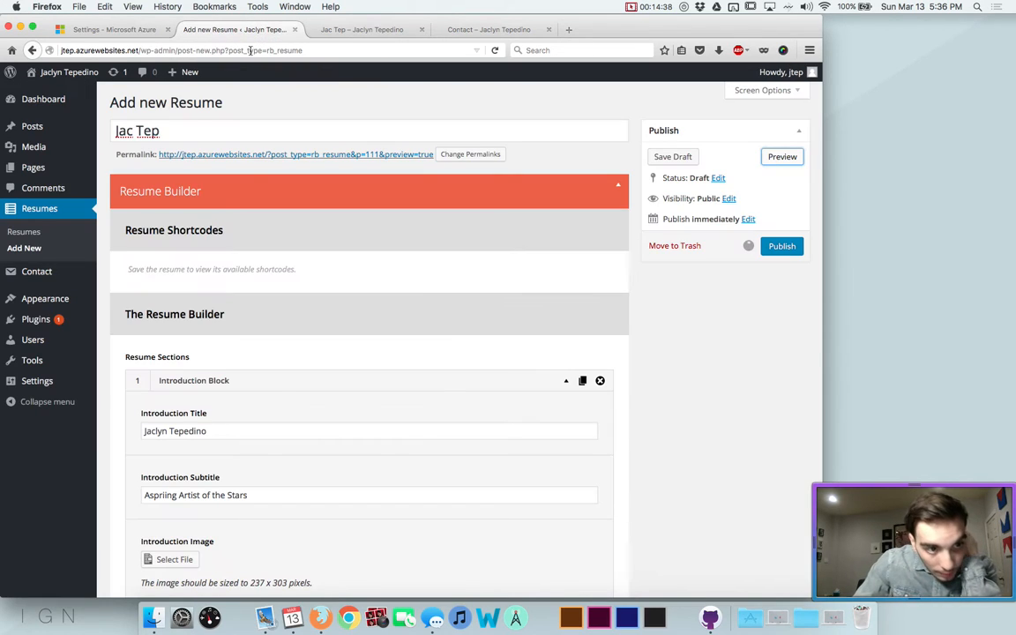
pyautogui.scroll(-5, 250, 317)
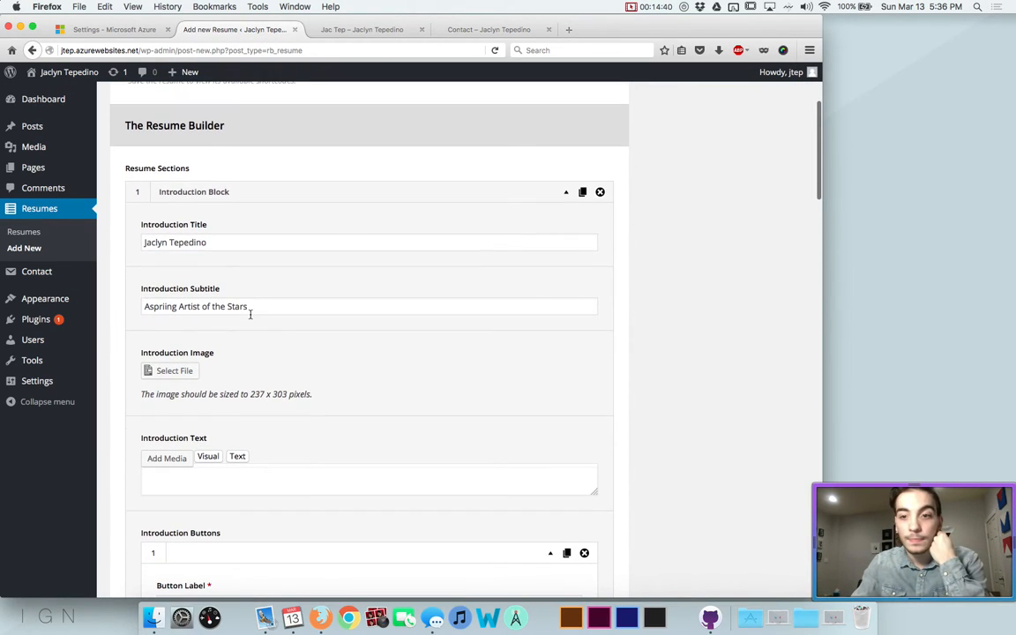
pyautogui.click(261, 298)
pyautogui.scroll(-3, 246, 457)
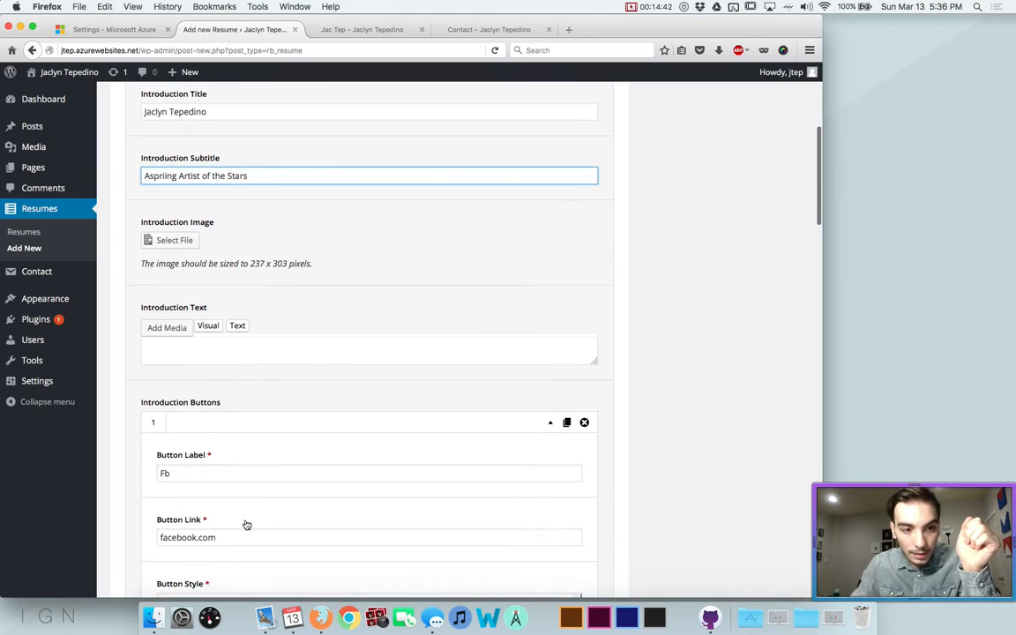
pyautogui.scroll(-3, 265, 222)
pyautogui.scroll(-5, 265, 218)
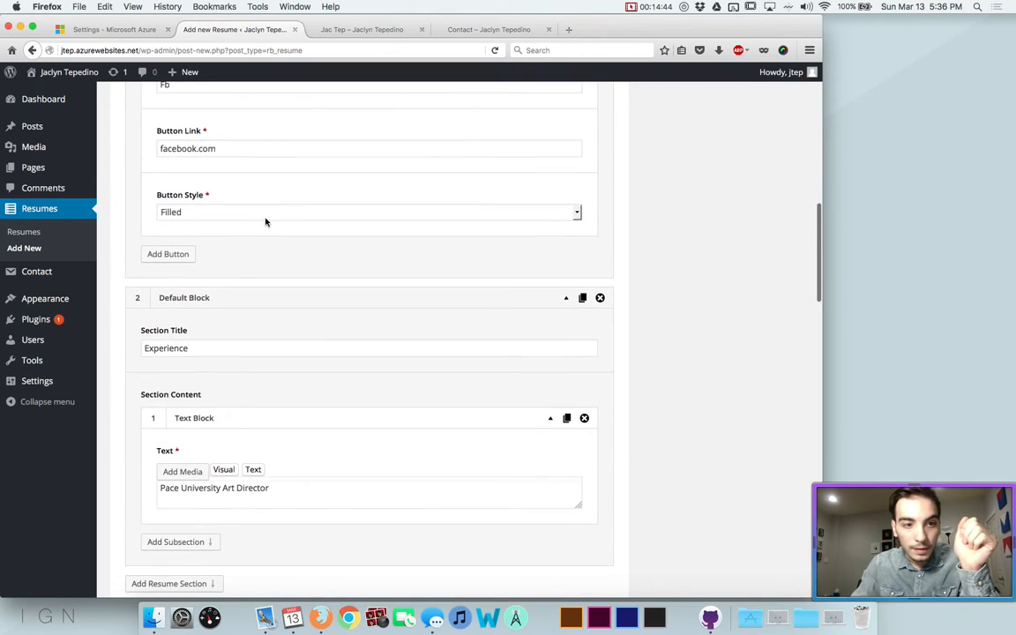
pyautogui.doubleClick(212, 421)
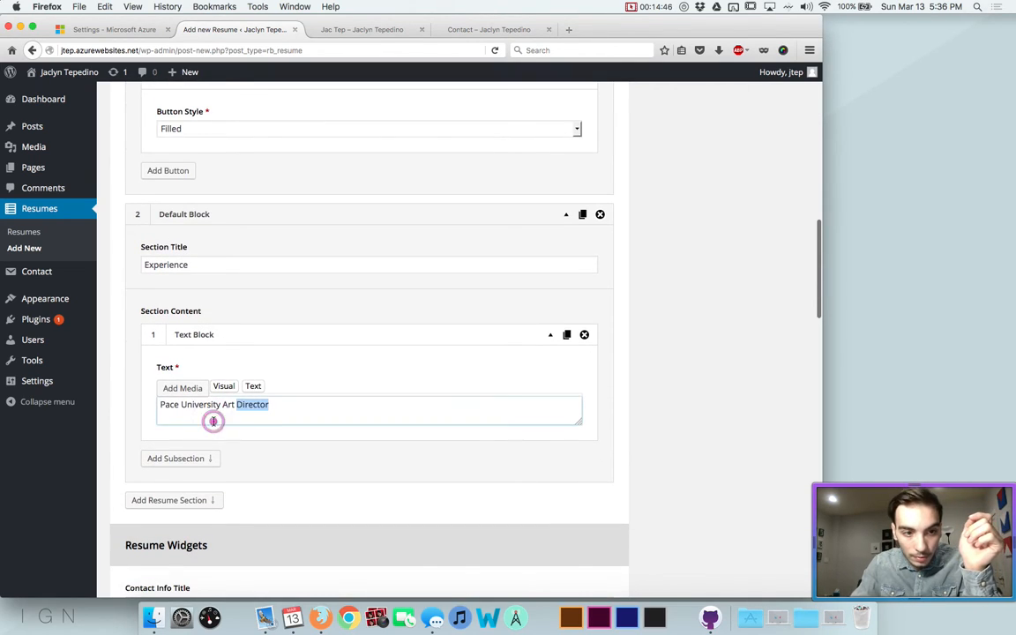
pyautogui.click(180, 458)
pyautogui.click(177, 493)
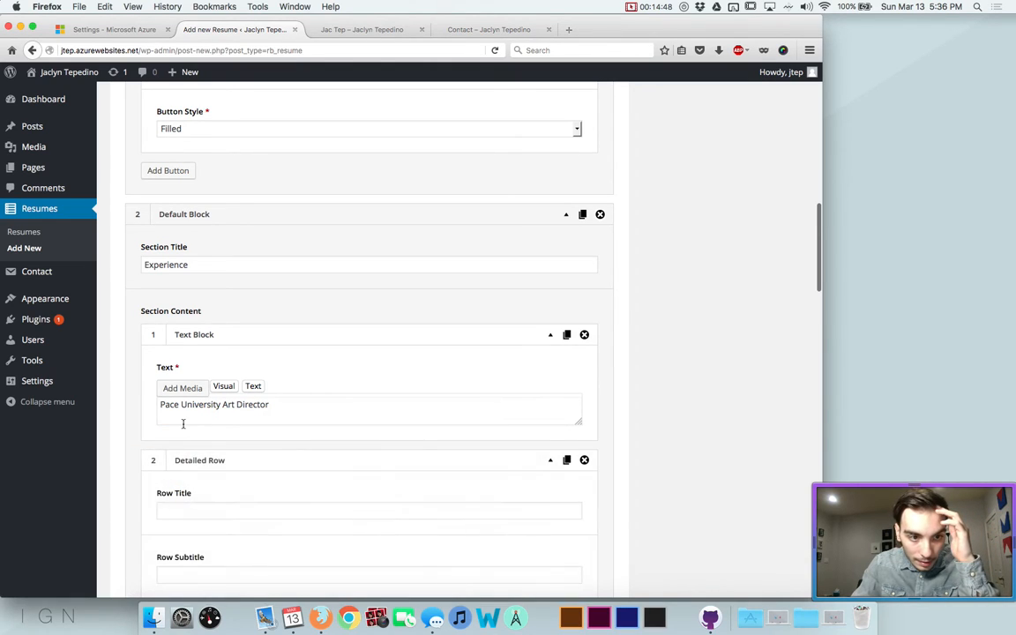
pyautogui.scroll(-4, 183, 425)
# Delete the old Text Block and fill the row with Pace University, Art Director and a role description
pyautogui.click(583, 171)
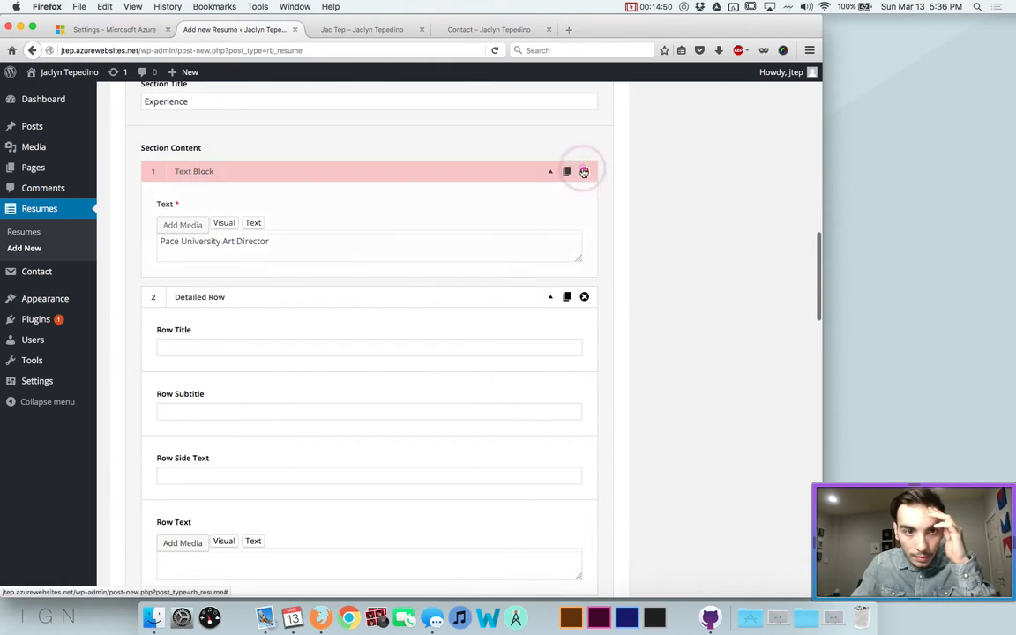
pyautogui.scroll(-1, 304, 260)
pyautogui.click(205, 147)
pyautogui.click(204, 171)
pyautogui.write('Pace University')
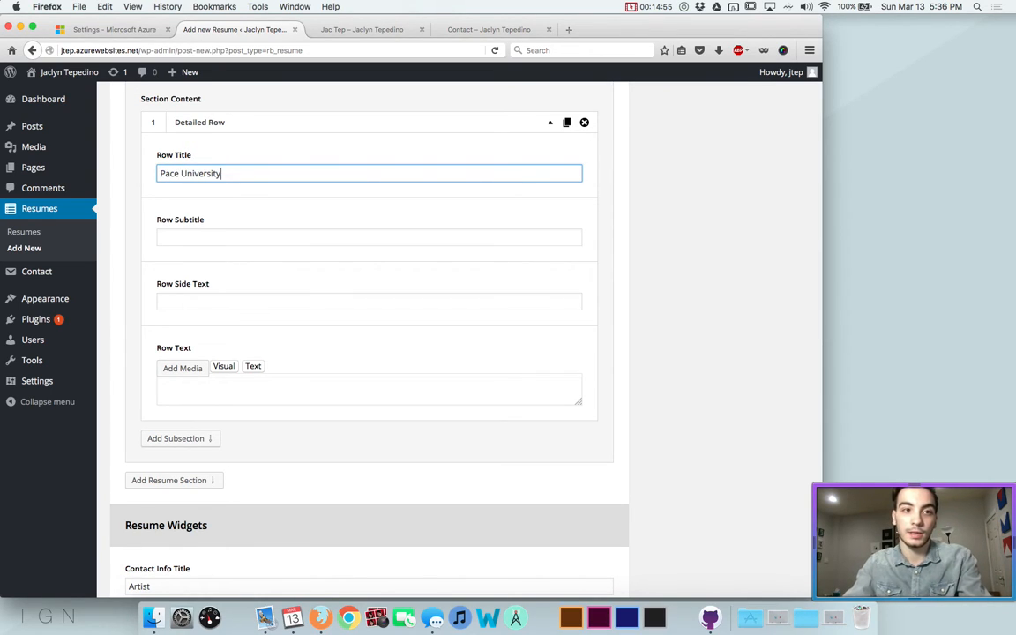
pyautogui.press('Tab')
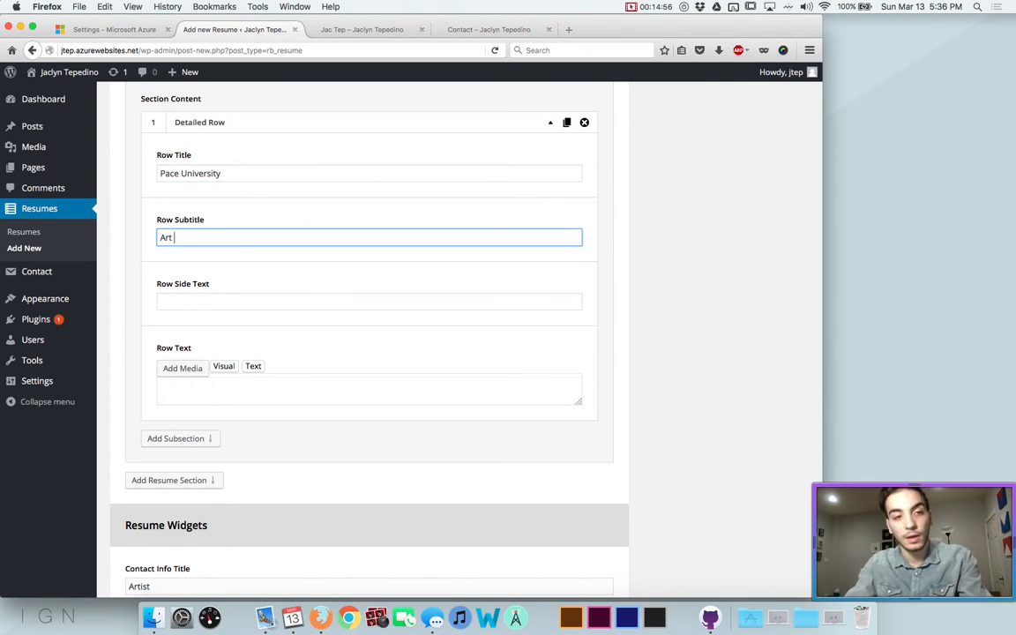
pyautogui.press('Tab')
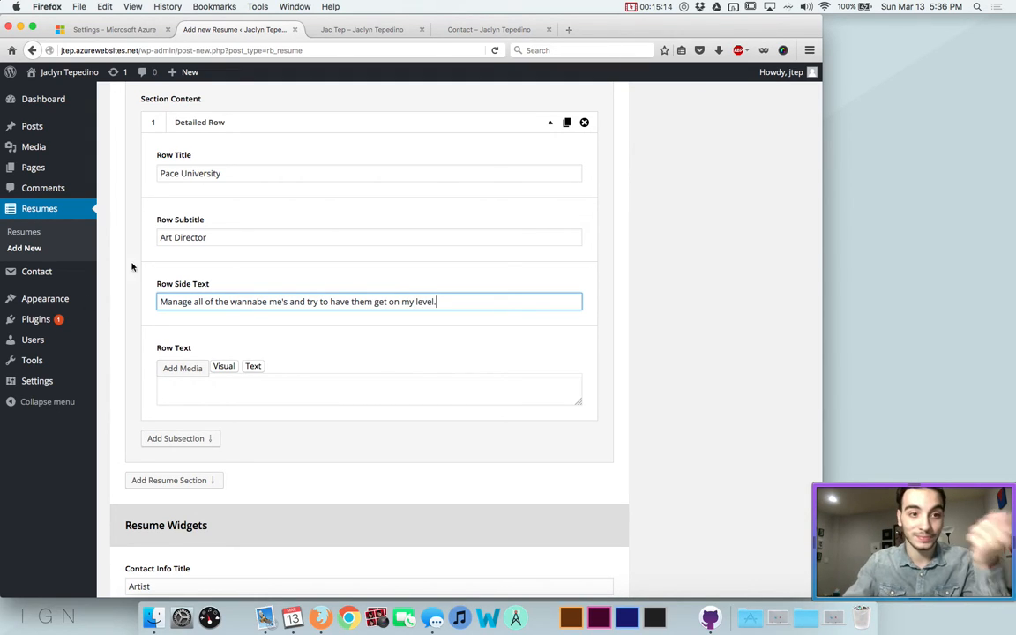
pyautogui.scroll(-1, 199, 436)
pyautogui.scroll(15, 195, 436)
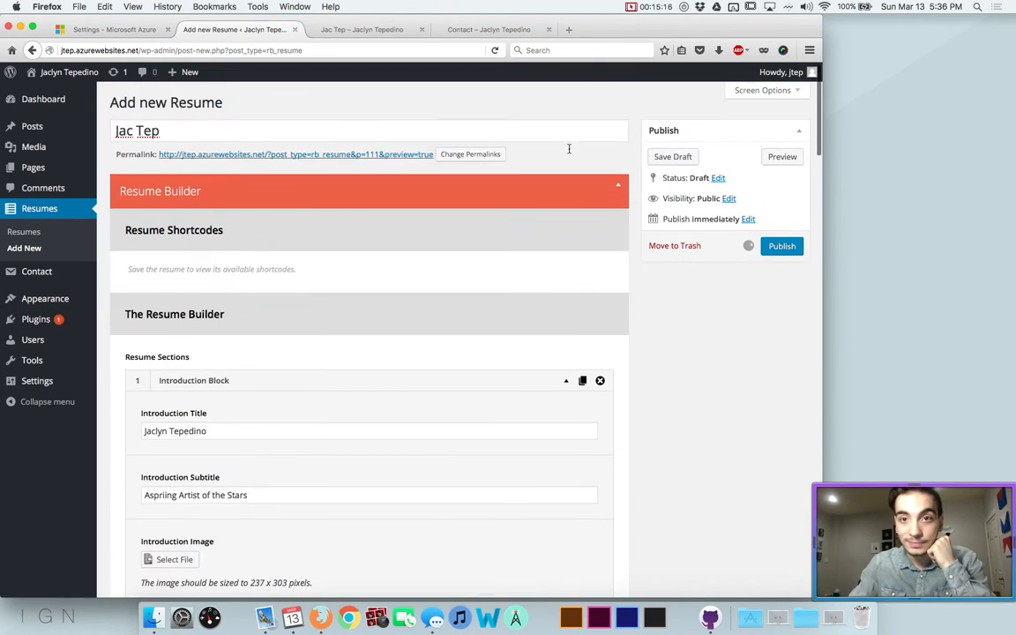
pyautogui.click(782, 158)
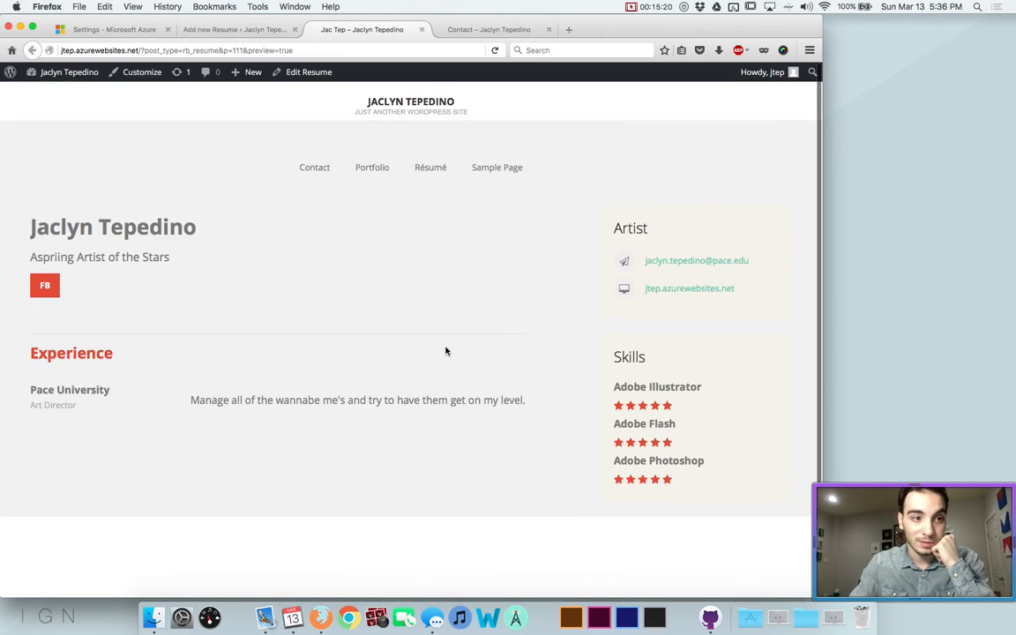
pyautogui.scroll(-1, 119, 375)
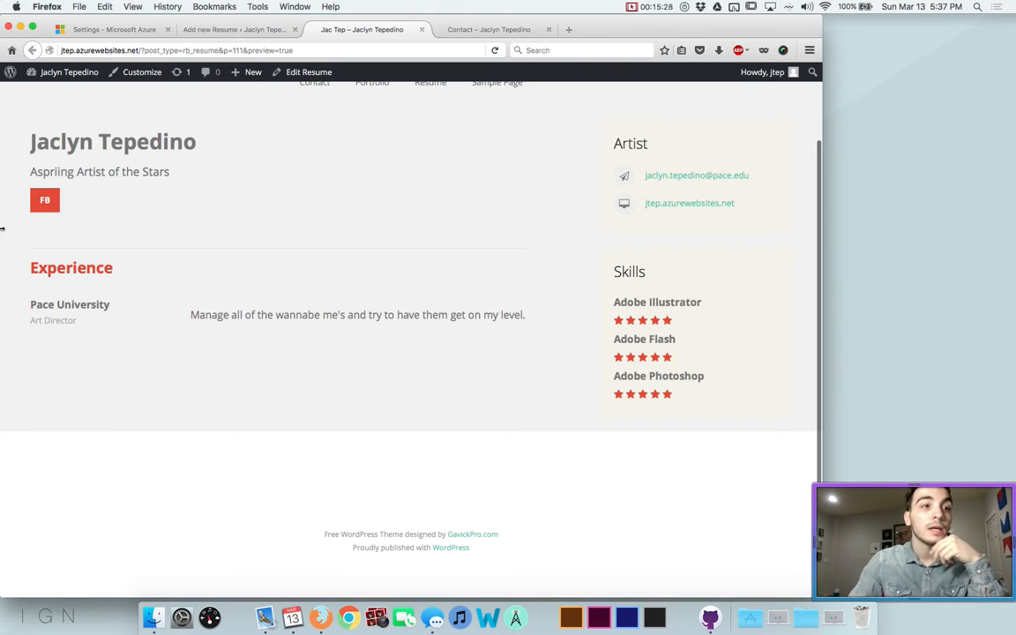
pyautogui.scroll(2, 96, 179)
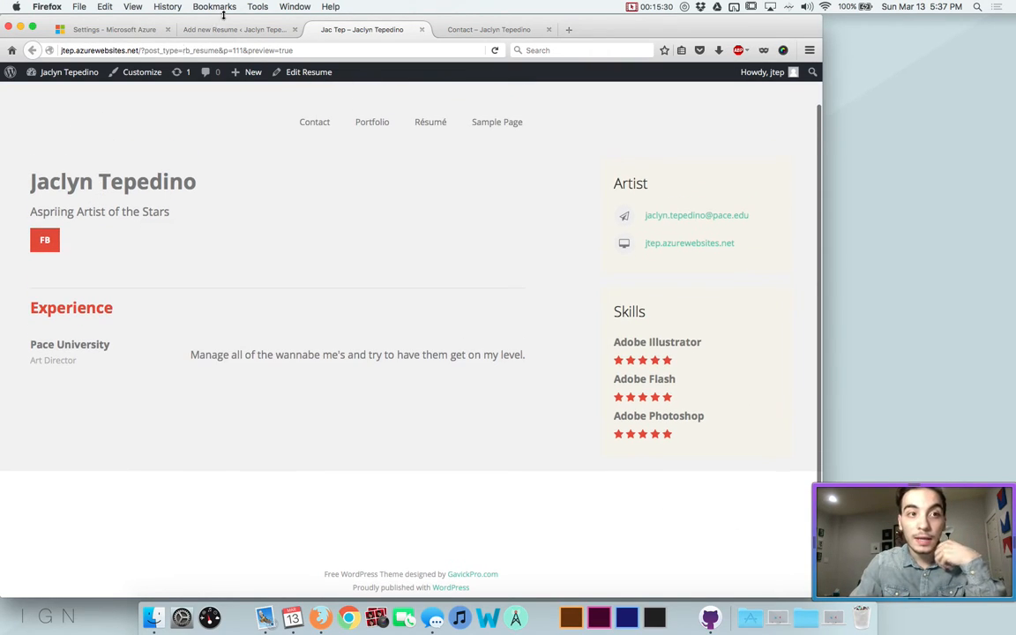
pyautogui.click(476, 29)
# In the resume editor, start choosing an upload file for the introduction image
pyautogui.click(236, 32)
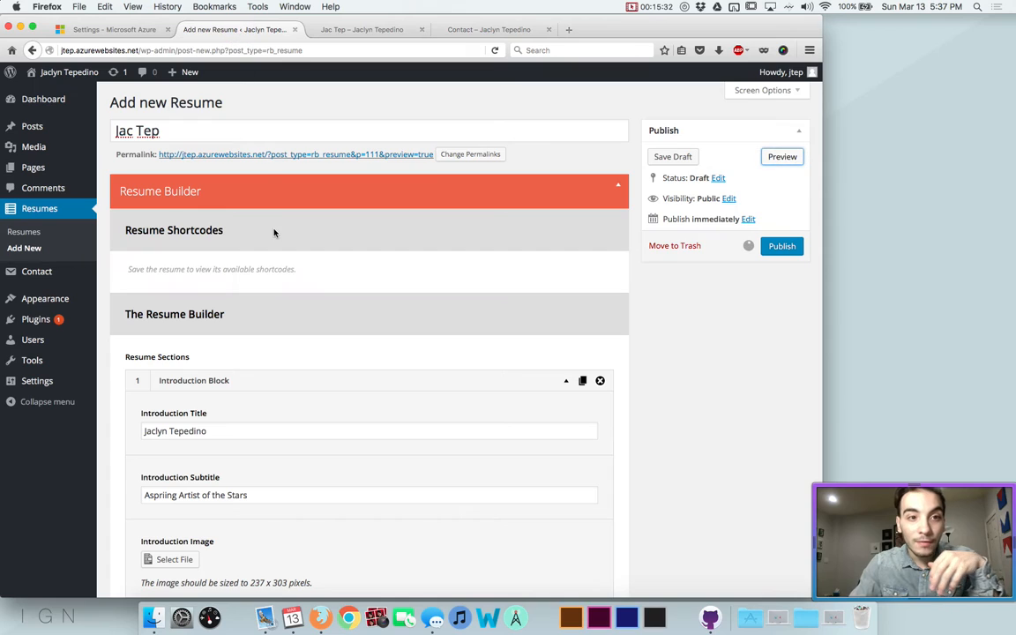
pyautogui.scroll(-5, 216, 308)
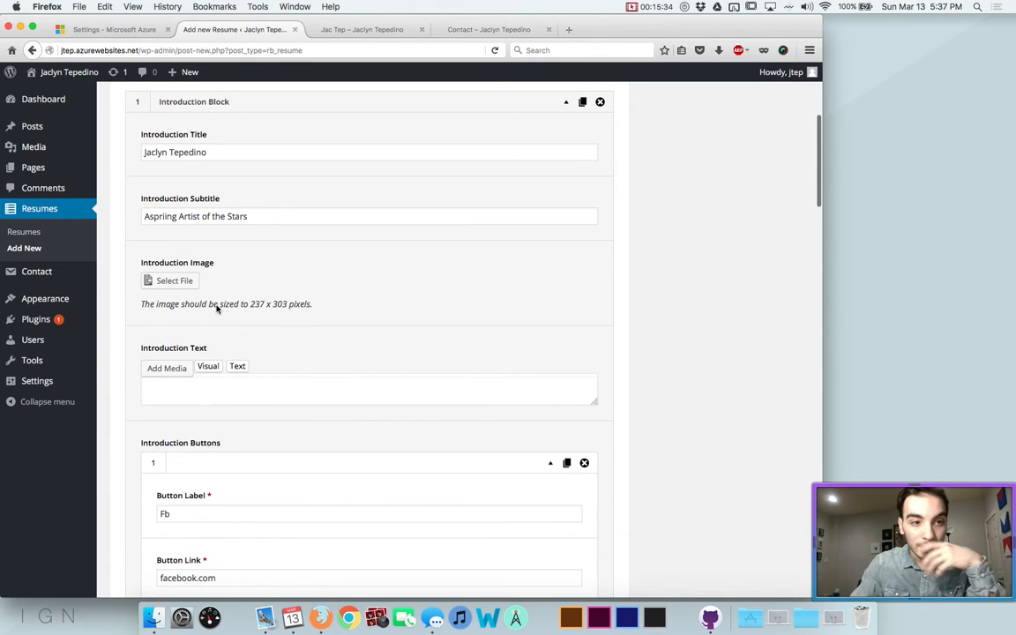
pyautogui.click(168, 282)
pyautogui.click(441, 308)
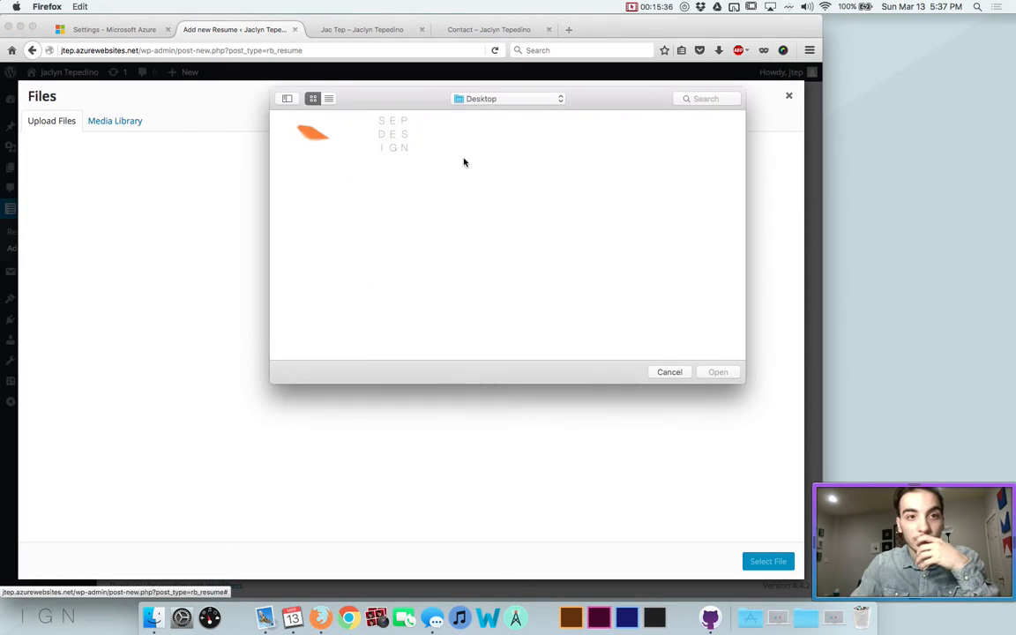
pyautogui.click(686, 100)
pyautogui.write('ne')
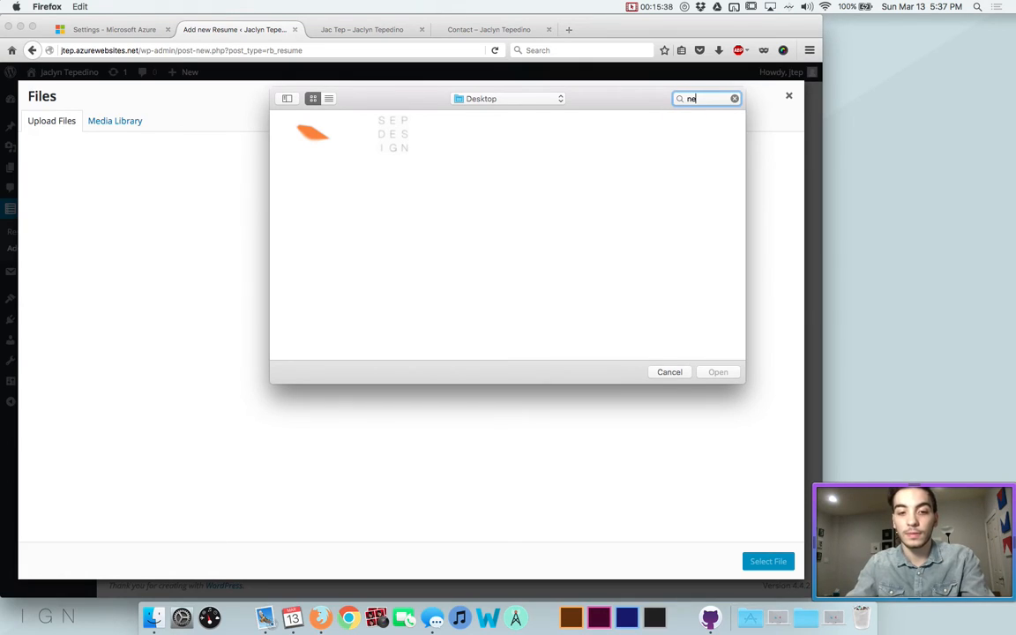
pyautogui.write('w website')
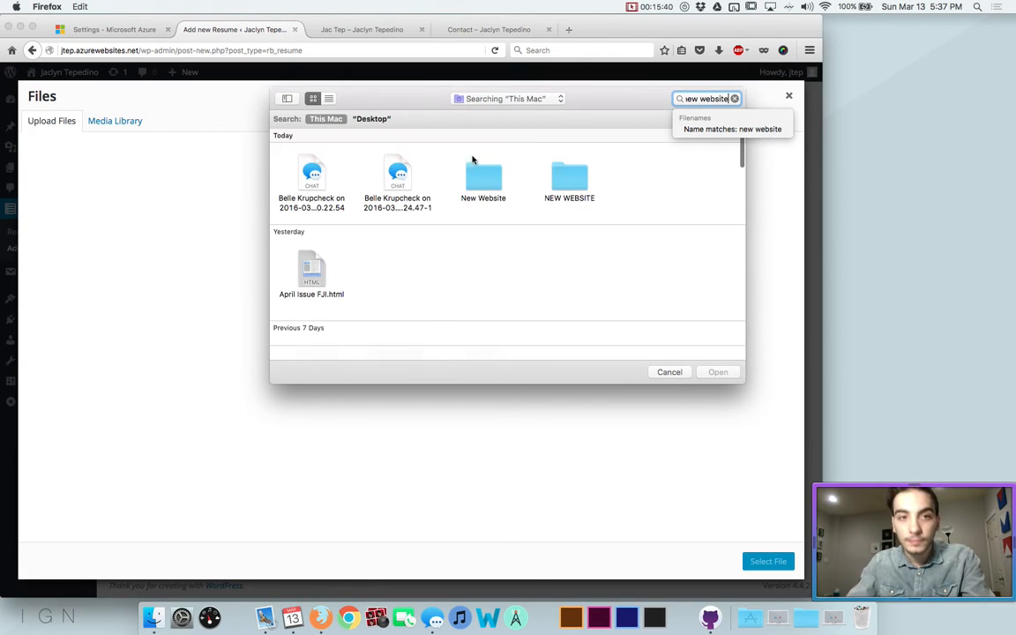
pyautogui.press('BackSpace')
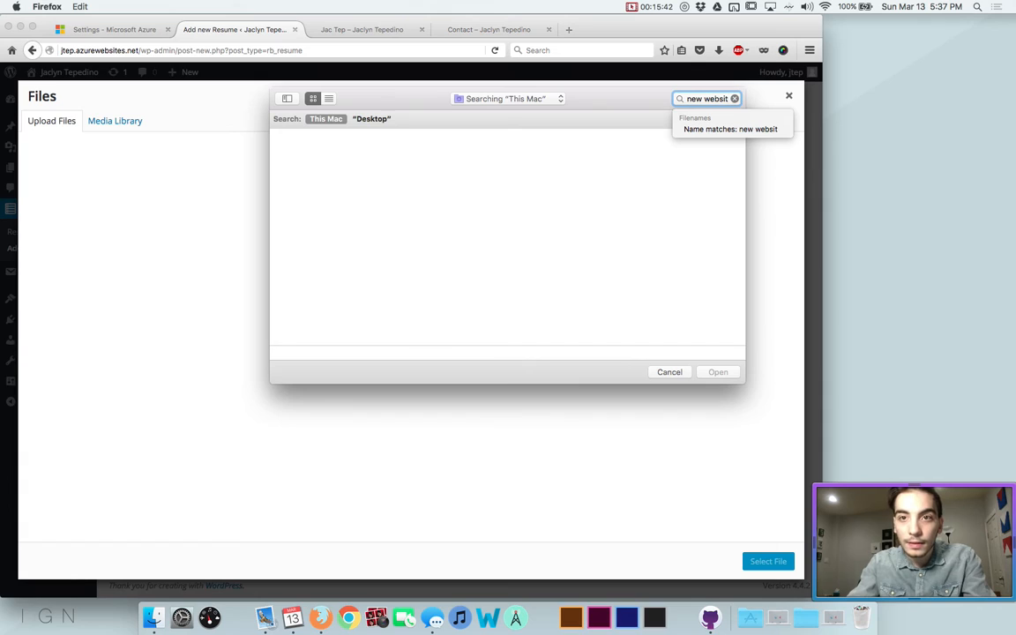
pyautogui.press('BackSpace')
pyautogui.doubleClick(575, 180)
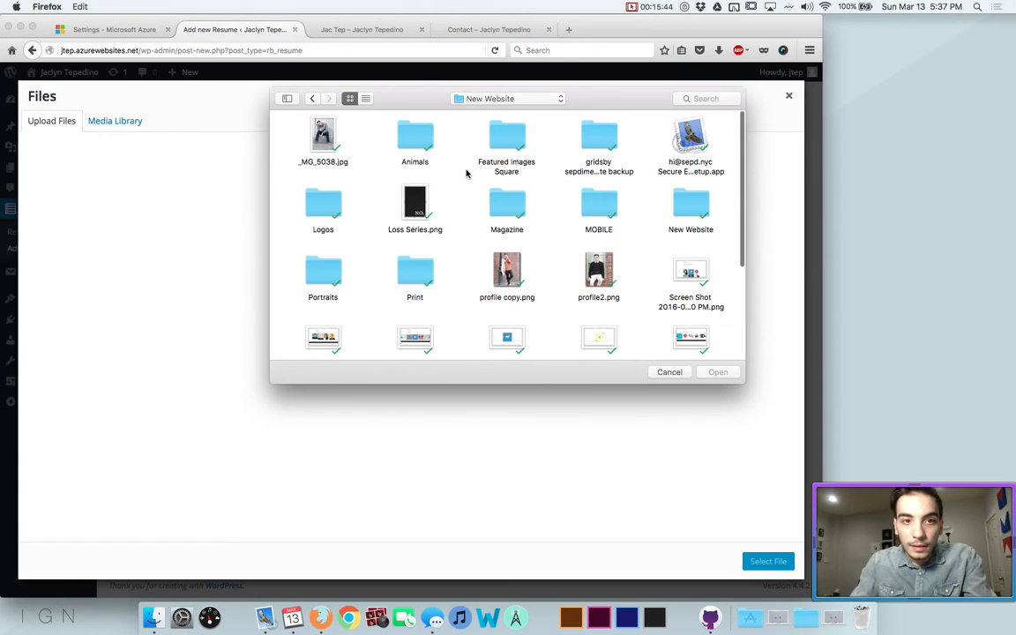
pyautogui.scroll(-3, 465, 173)
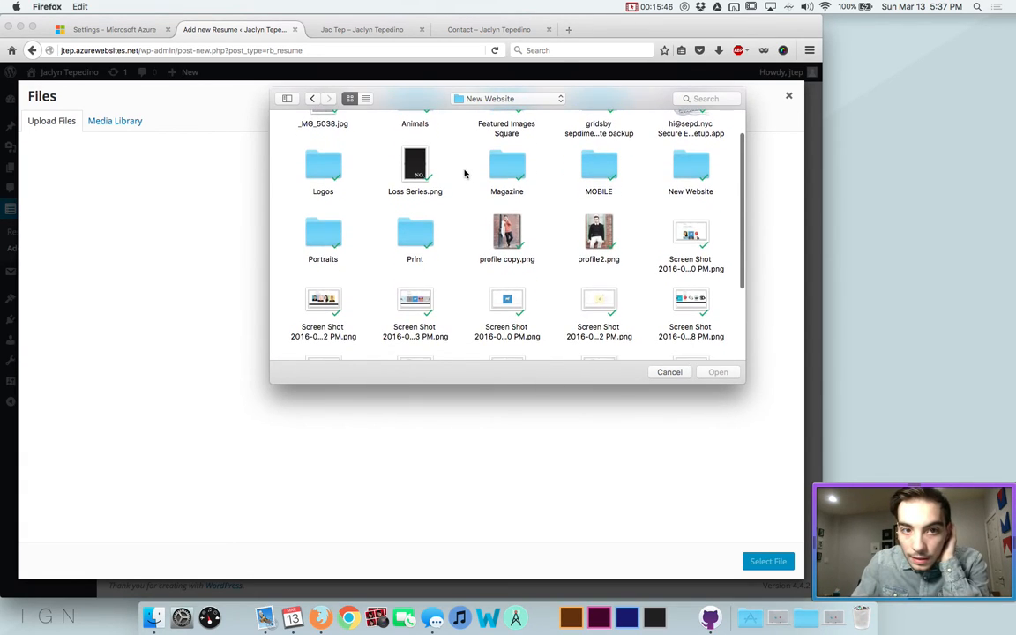
pyautogui.doubleClick(314, 231)
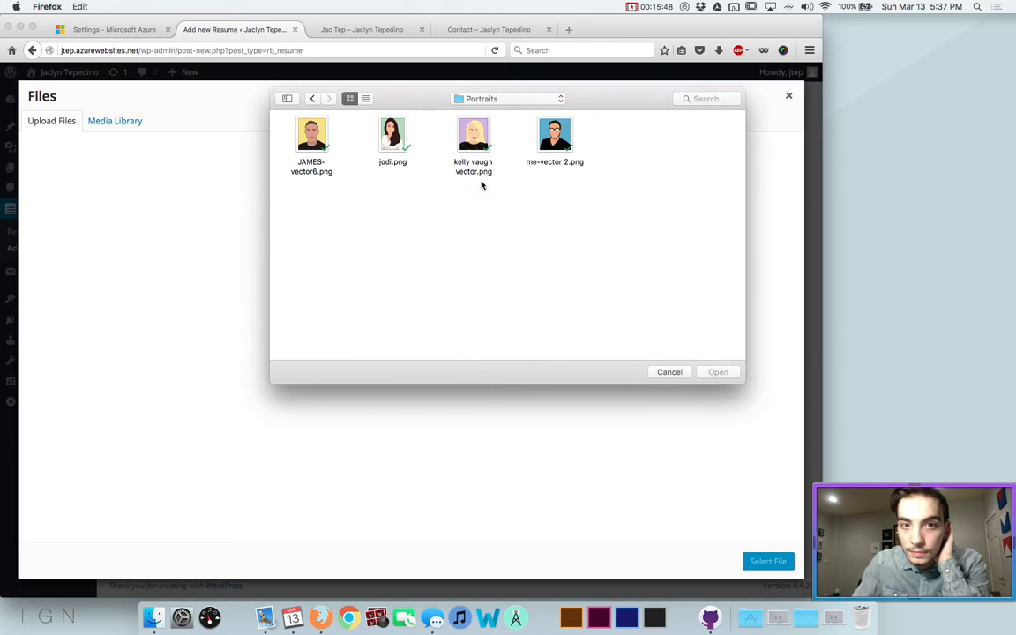
pyautogui.click(464, 139)
pyautogui.click(716, 370)
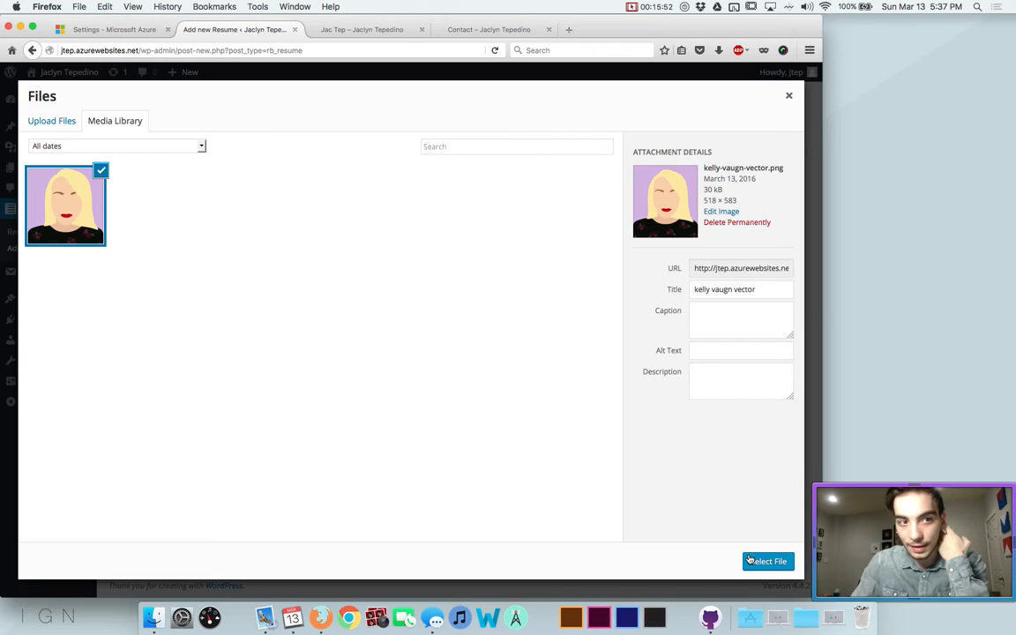
# Use the uploaded portrait as the introduction image and preview the resume
pyautogui.click(750, 560)
pyautogui.scroll(5, 238, 278)
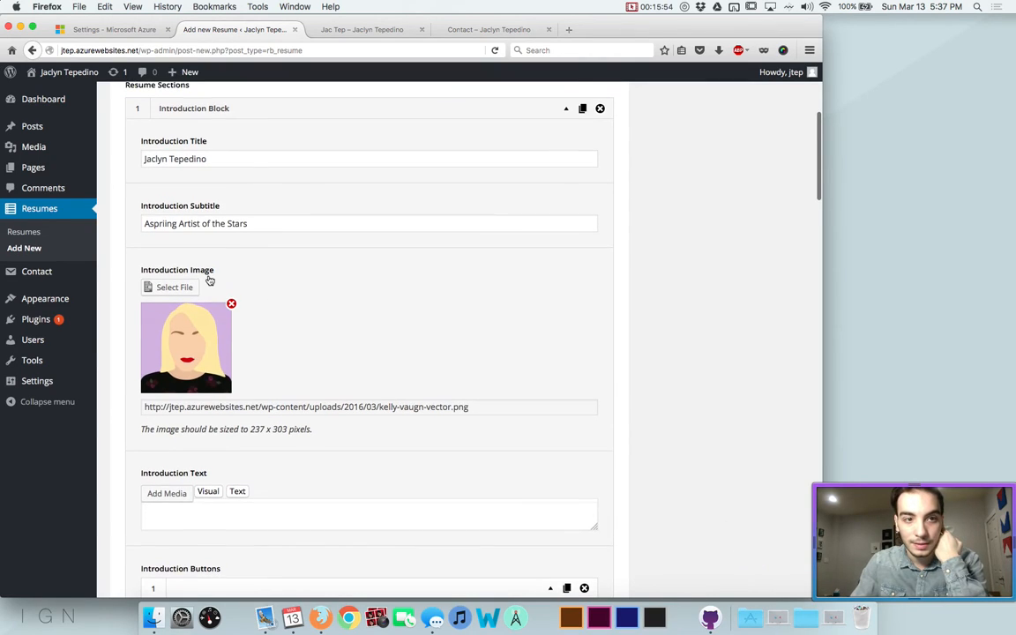
pyautogui.click(774, 155)
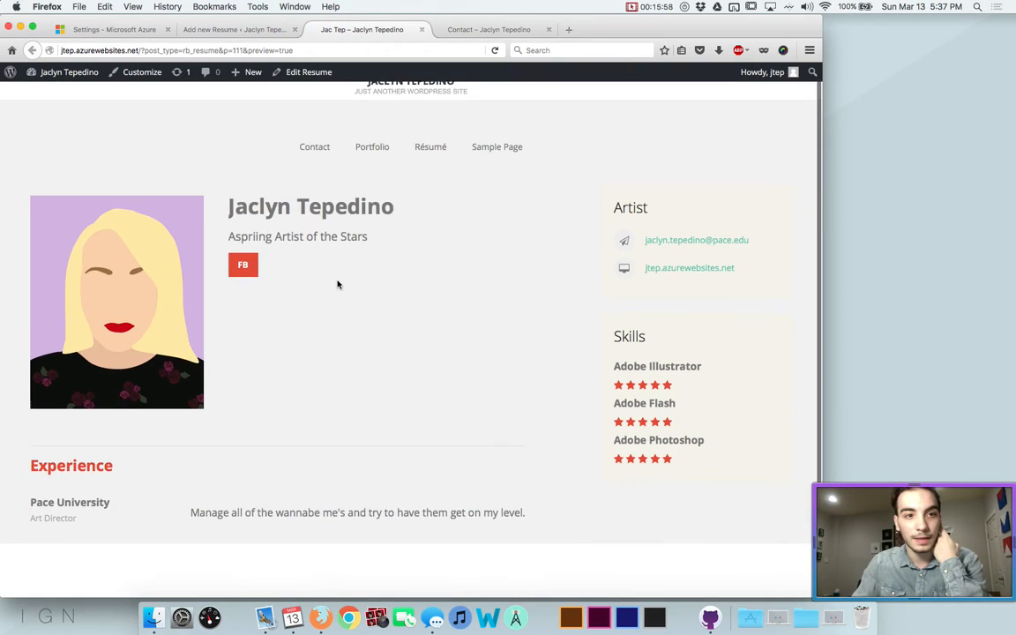
pyautogui.scroll(-3, 337, 284)
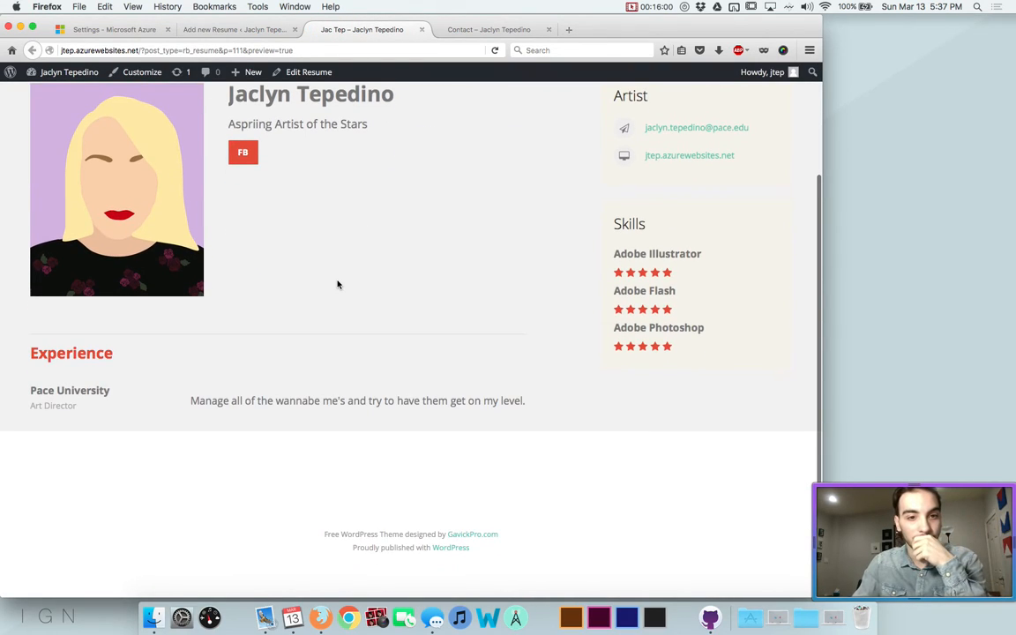
pyautogui.click(240, 33)
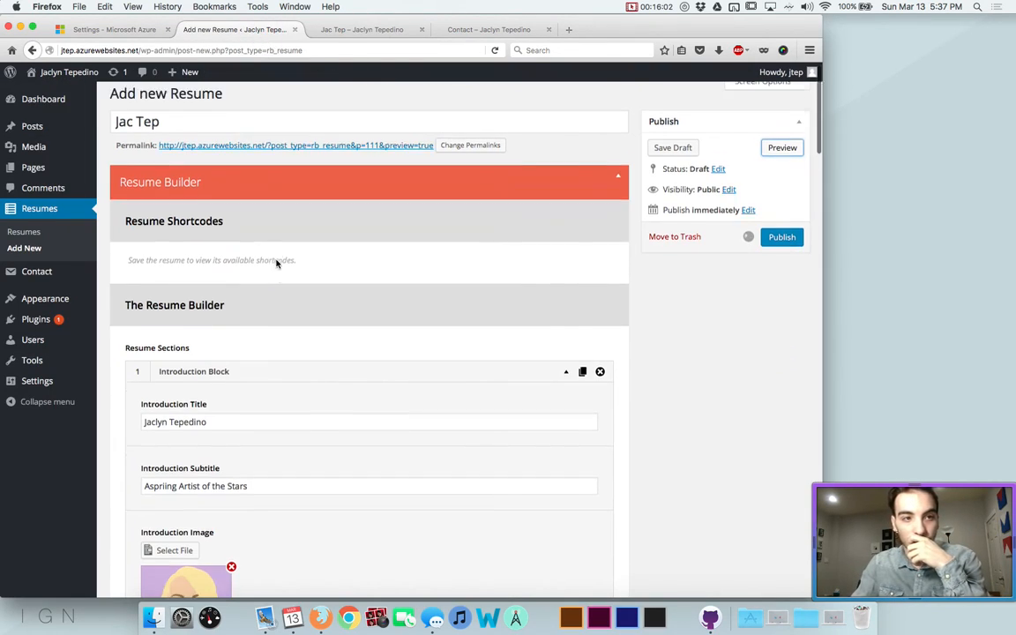
pyautogui.scroll(-5, 276, 259)
pyautogui.scroll(-20, 276, 260)
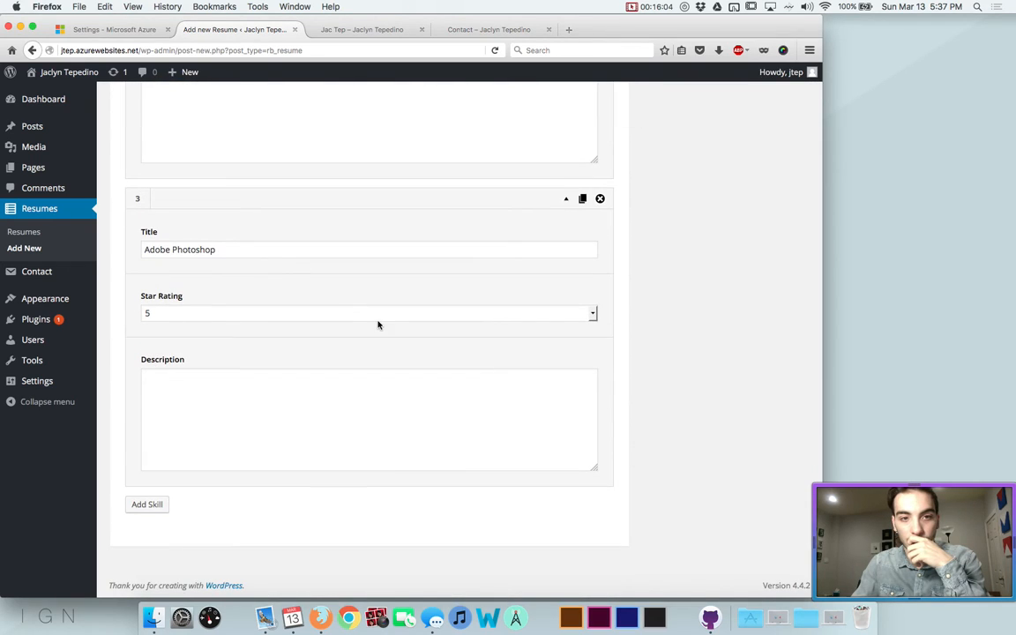
pyautogui.scroll(20, 377, 324)
# Publish the resume and check the Contact, Portfolio and Résumé pages
pyautogui.click(774, 246)
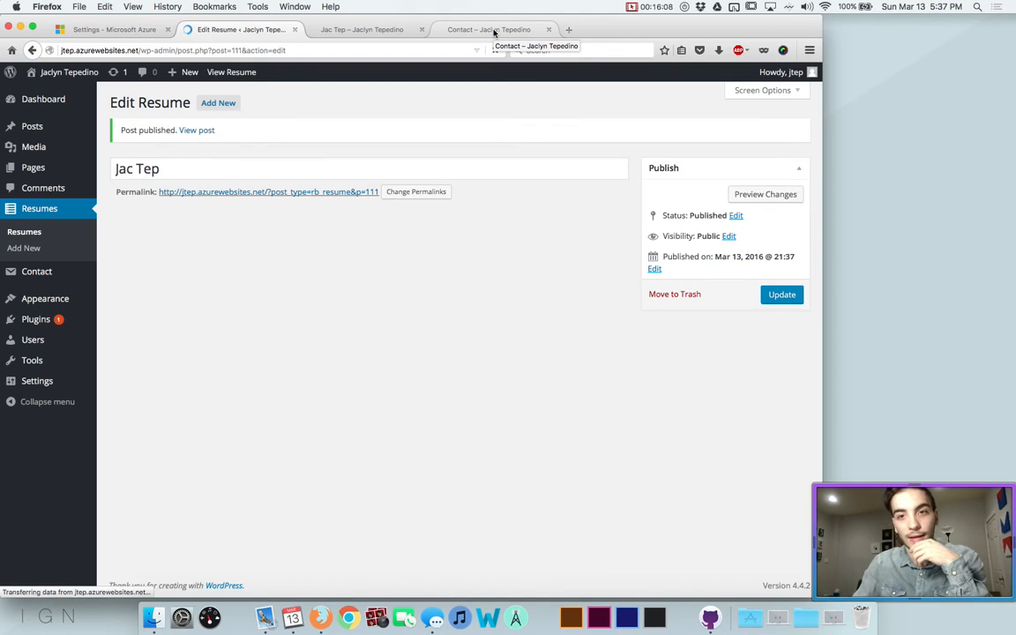
pyautogui.click(494, 30)
pyautogui.click(379, 171)
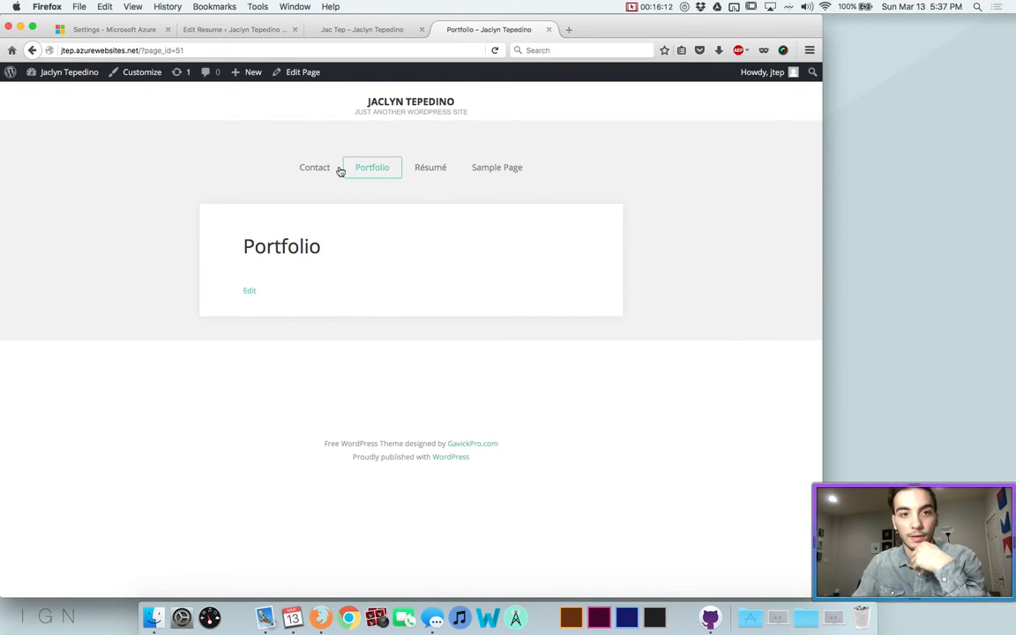
pyautogui.click(419, 169)
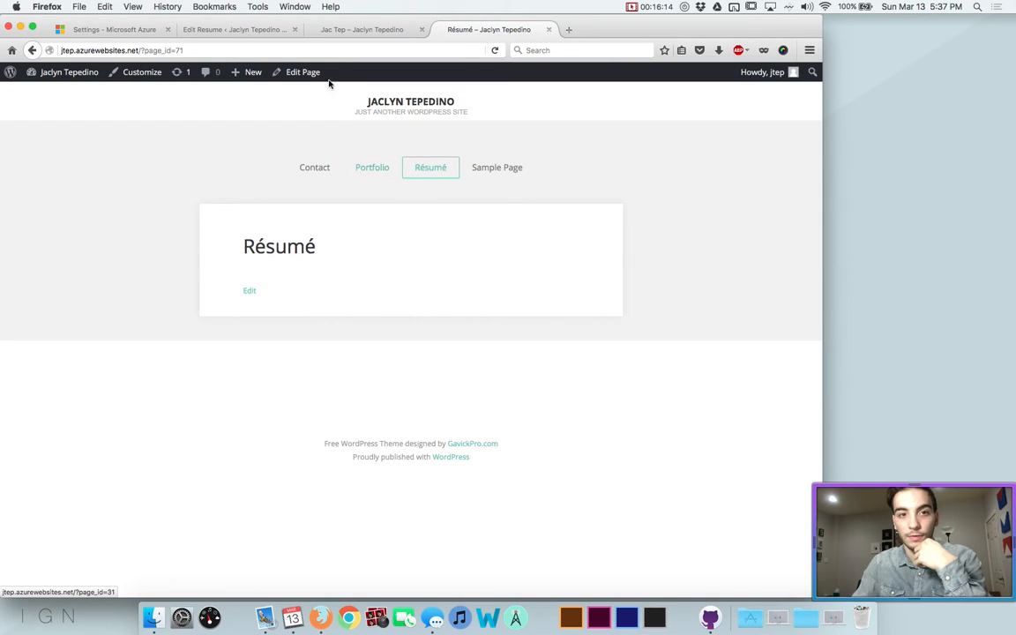
pyautogui.click(328, 30)
pyautogui.scroll(3, 274, 115)
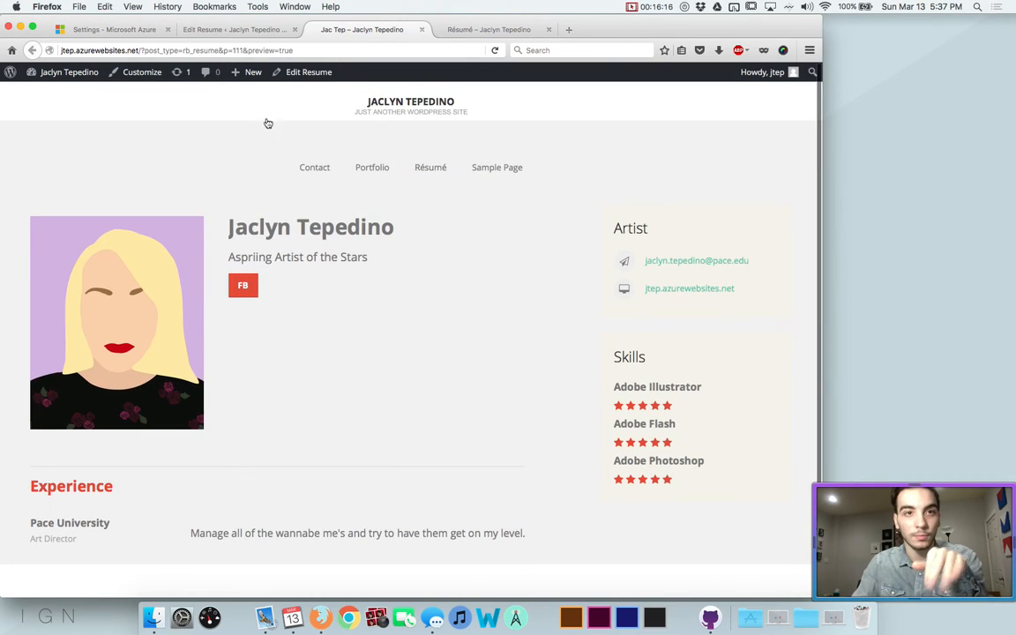
pyautogui.click(267, 32)
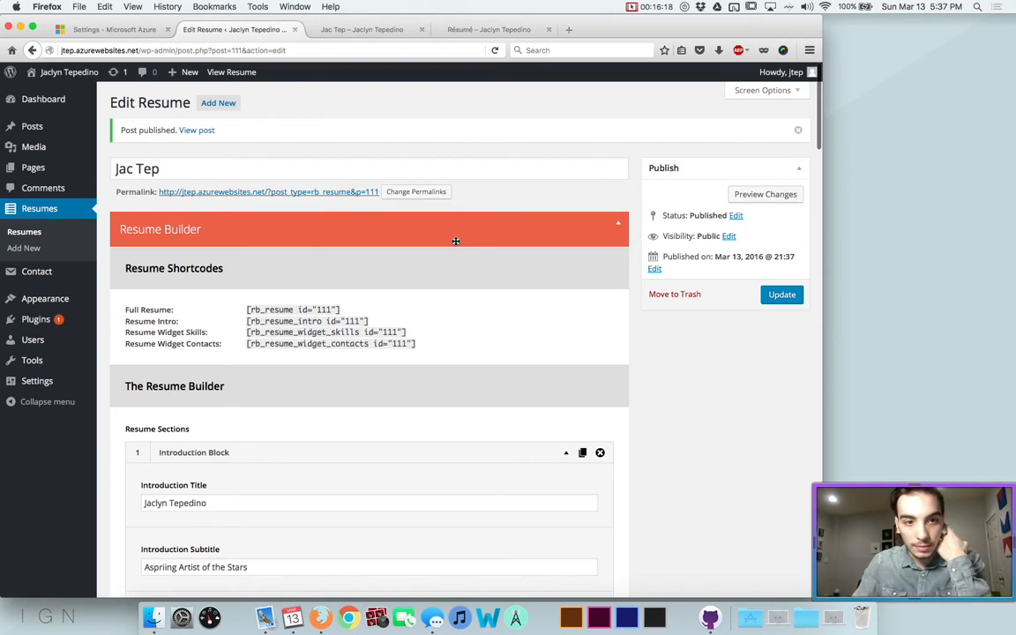
# Put the [rb_resume id="111"] shortcode into the Résumé page content and update the page
pyautogui.tripleClick(333, 309)
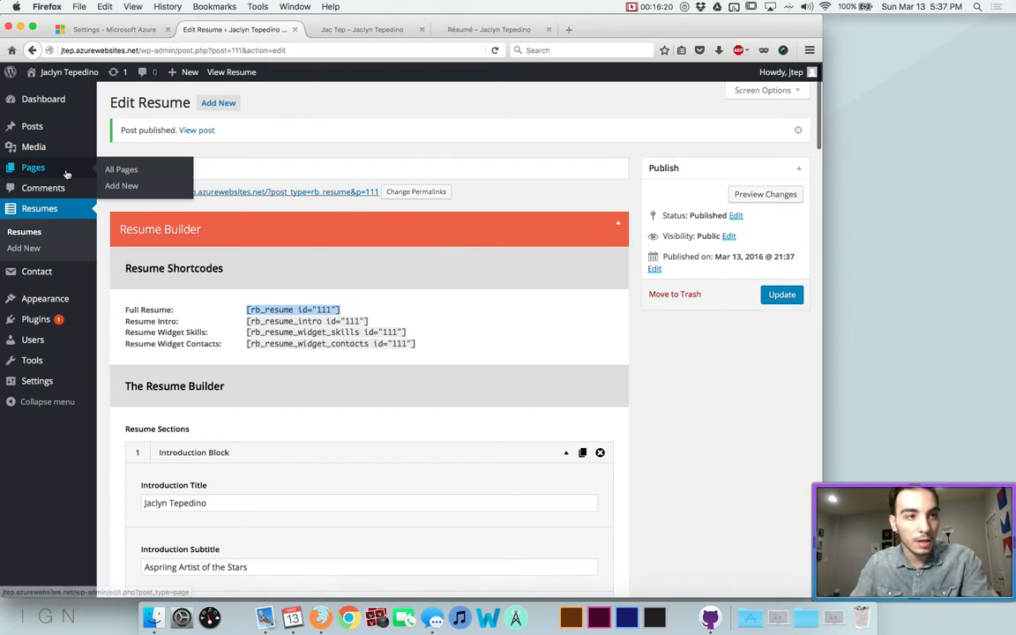
pyautogui.click(26, 171)
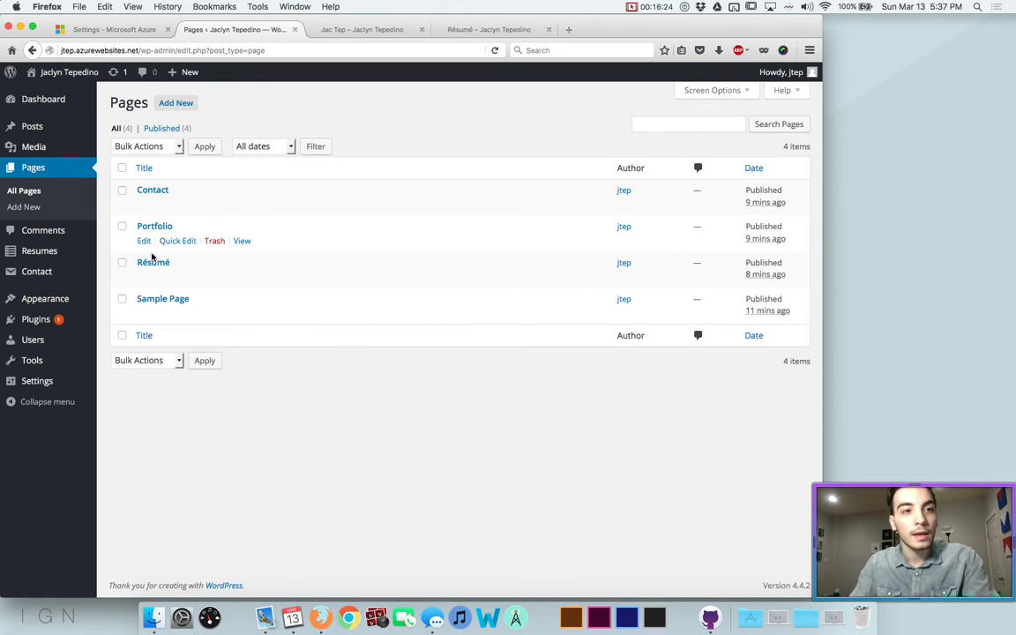
pyautogui.click(145, 277)
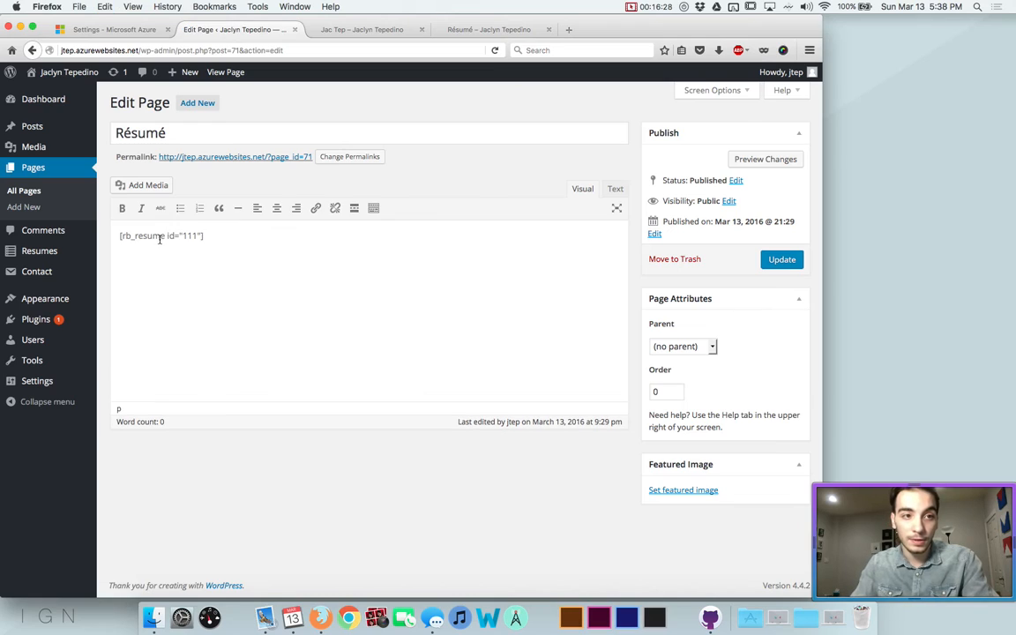
pyautogui.click(247, 237)
pyautogui.click(776, 258)
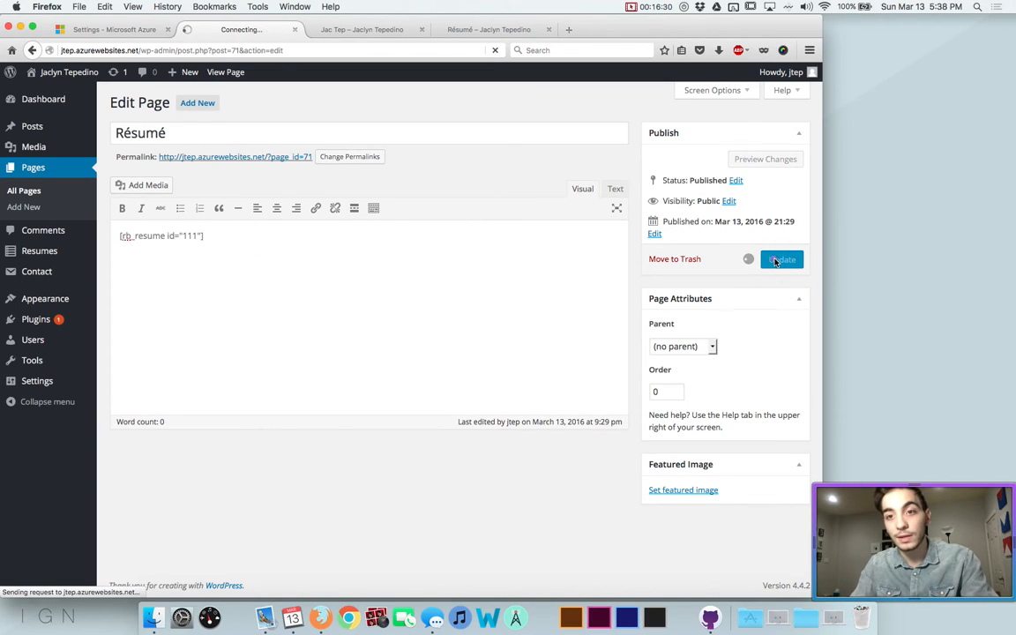
# View the live Résumé page showing the portrait, introduction, FB button and Experience section
pyautogui.click(490, 29)
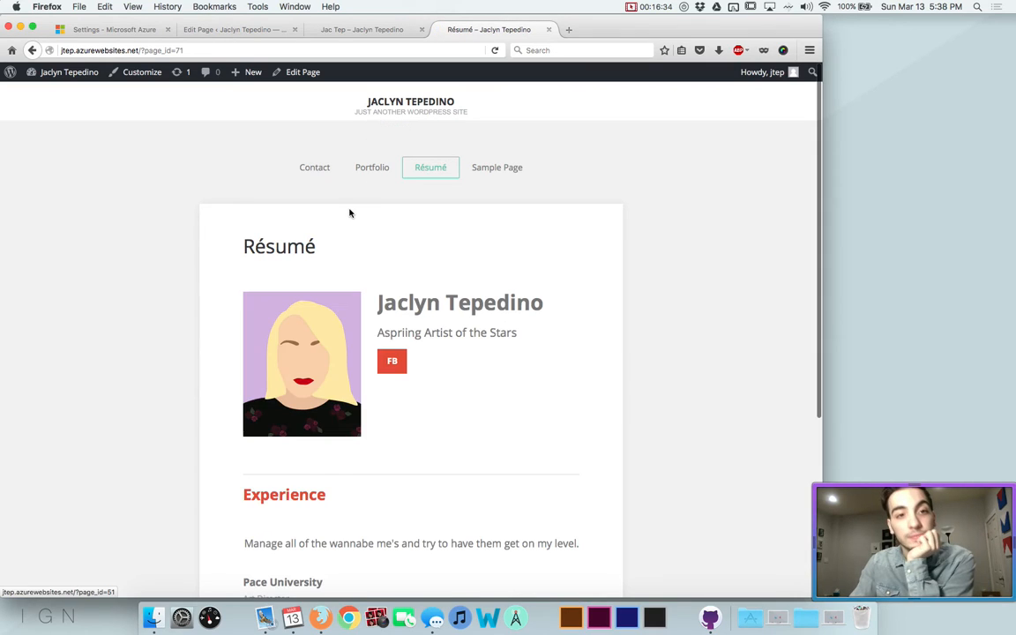
pyautogui.scroll(-5, 349, 211)
pyautogui.scroll(3, 349, 211)
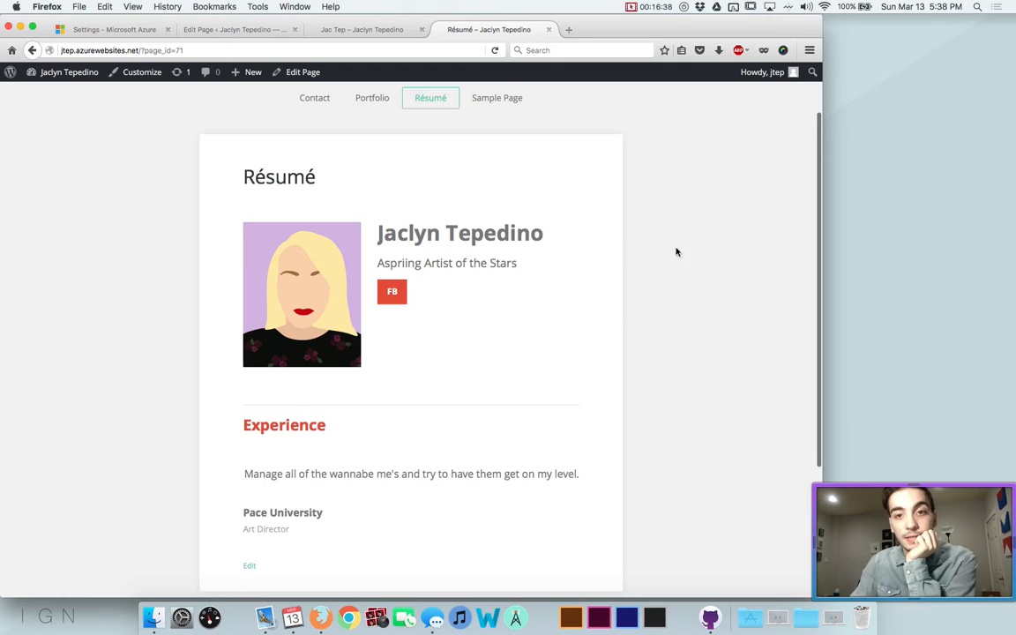
pyautogui.scroll(-2, 617, 244)
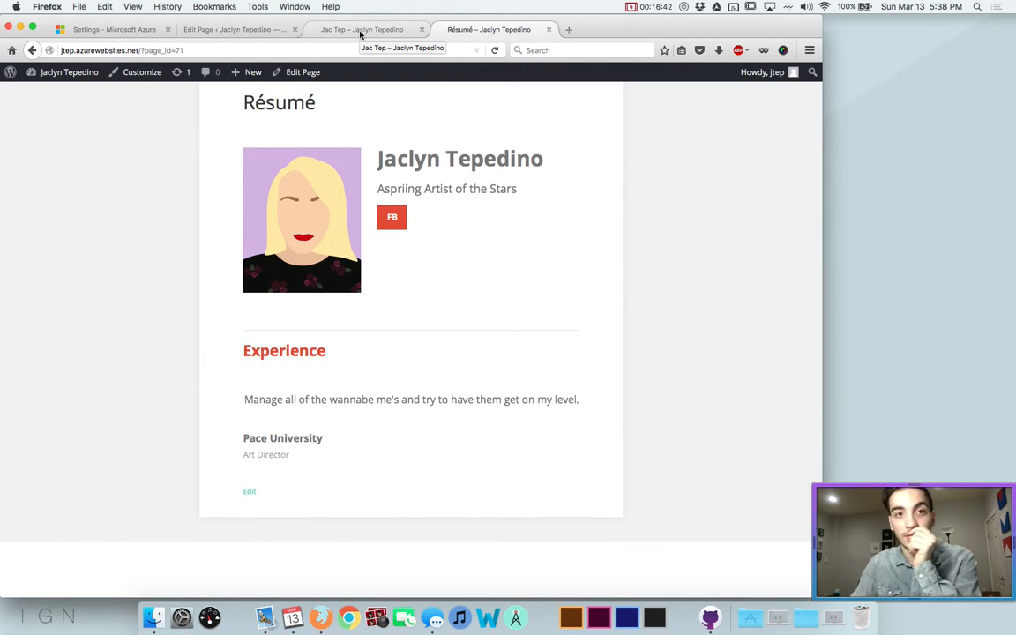
# Go to the Media Library and start adding new media
pyautogui.click(236, 30)
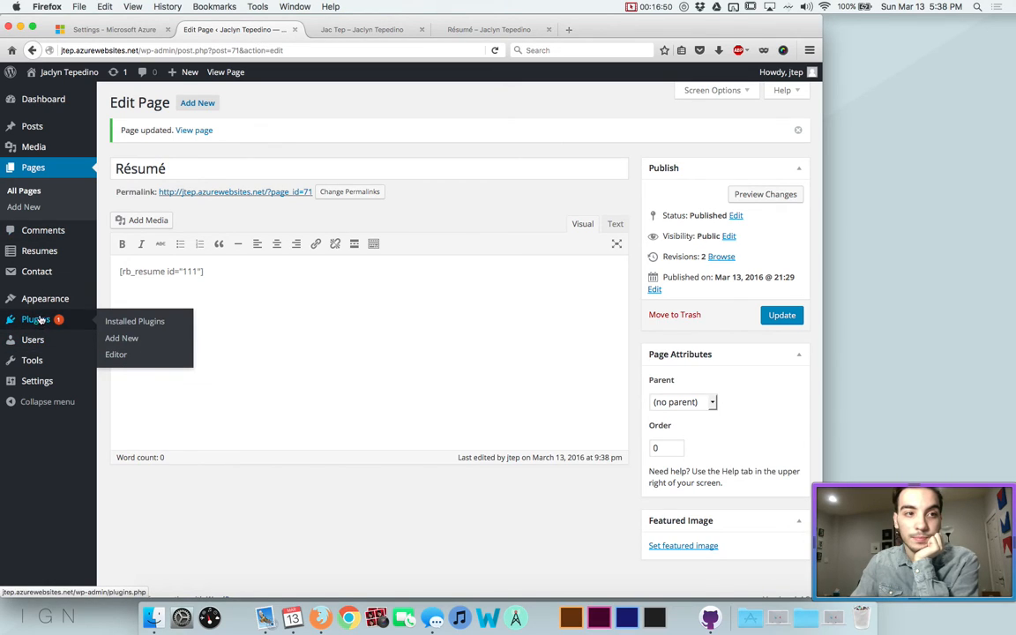
pyautogui.moveTo(53, 249)
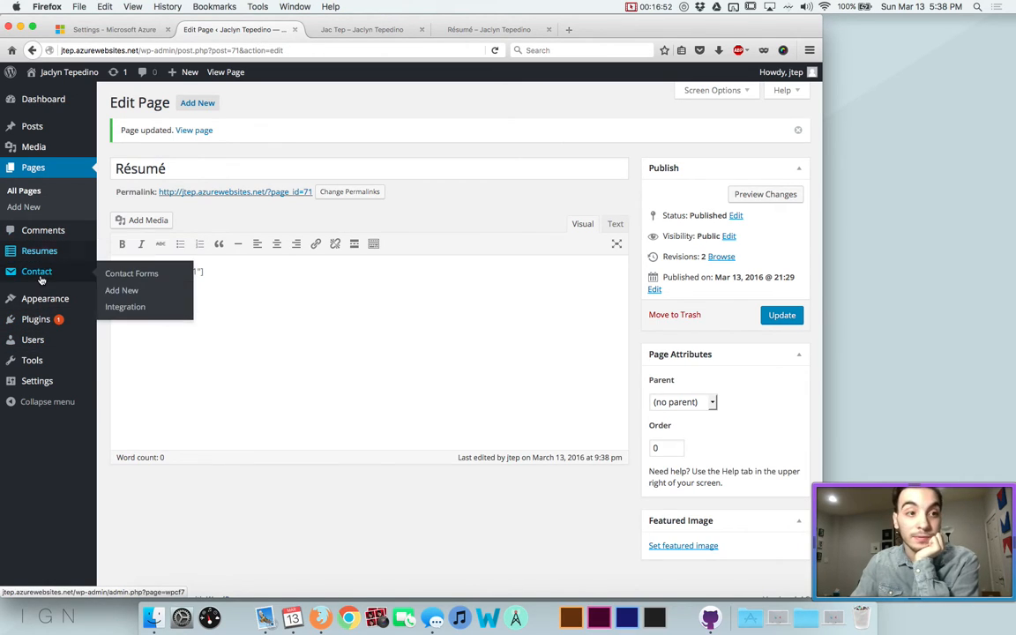
pyautogui.click(44, 144)
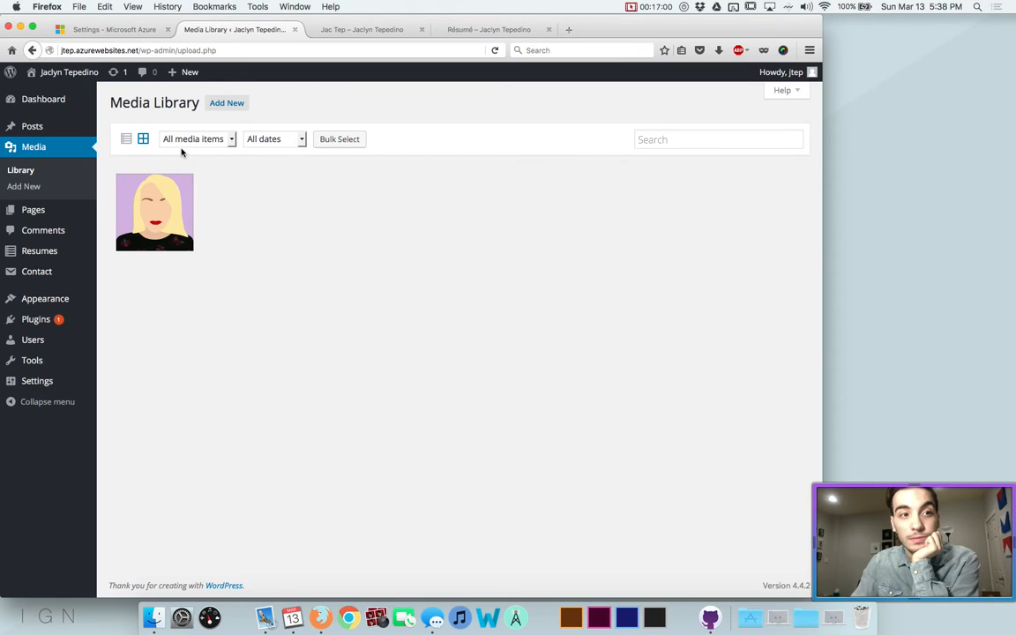
pyautogui.moveTo(73, 213)
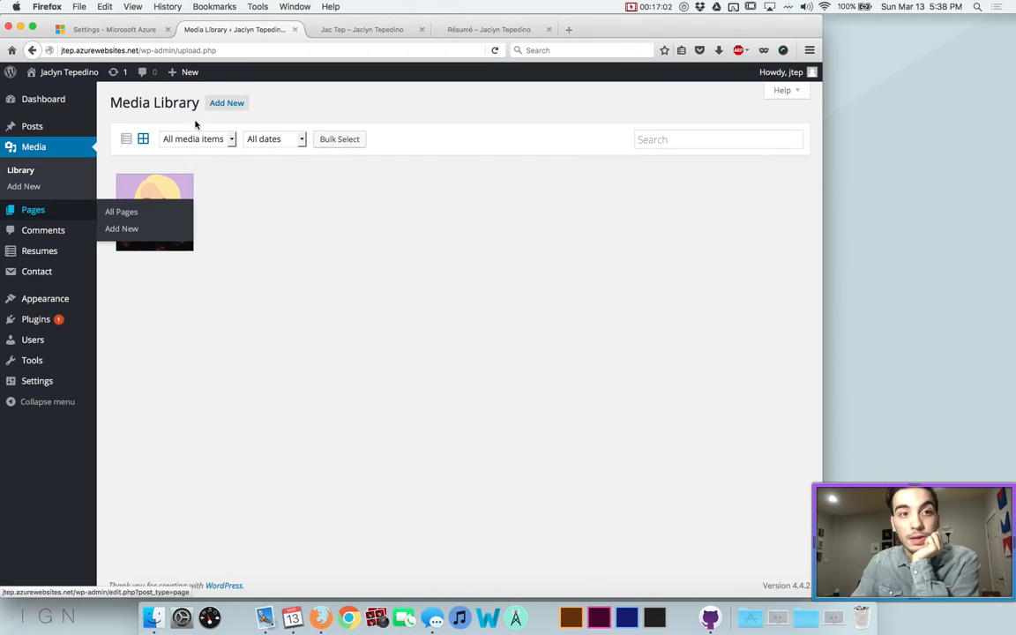
pyautogui.click(226, 102)
# Upload the fox, HU, koi, monarch, PUG and unicorn images from New Website's Animals folder
pyautogui.click(435, 236)
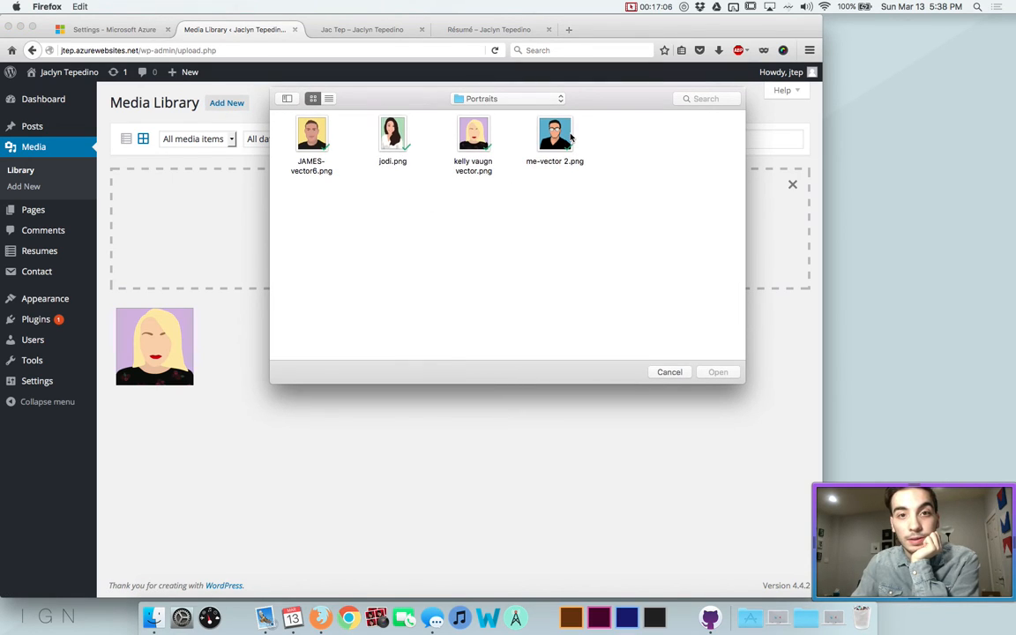
pyautogui.click(511, 99)
pyautogui.click(515, 111)
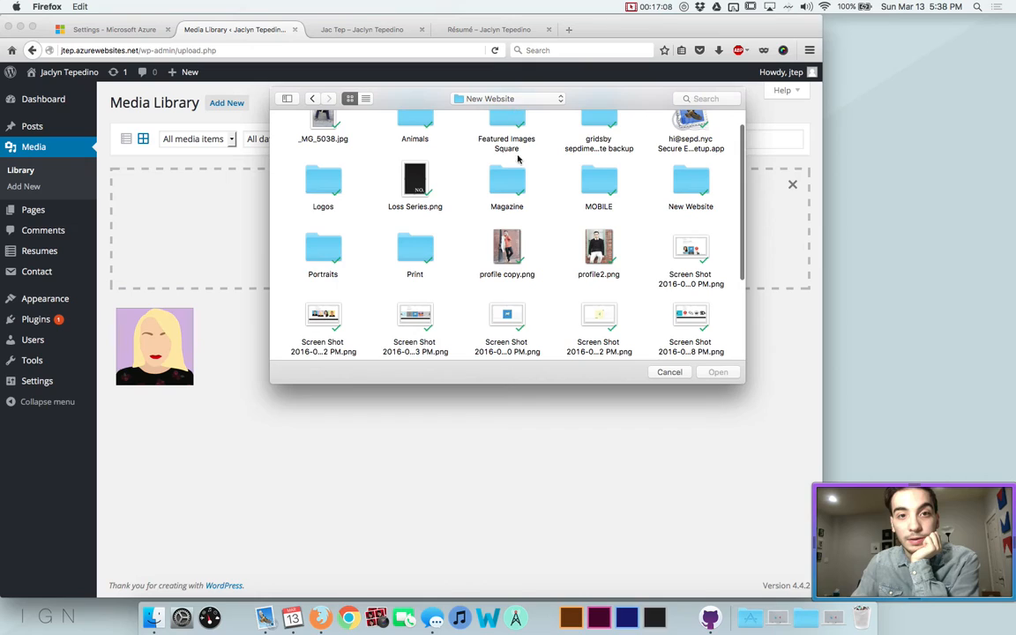
pyautogui.scroll(2, 519, 159)
pyautogui.click(309, 194)
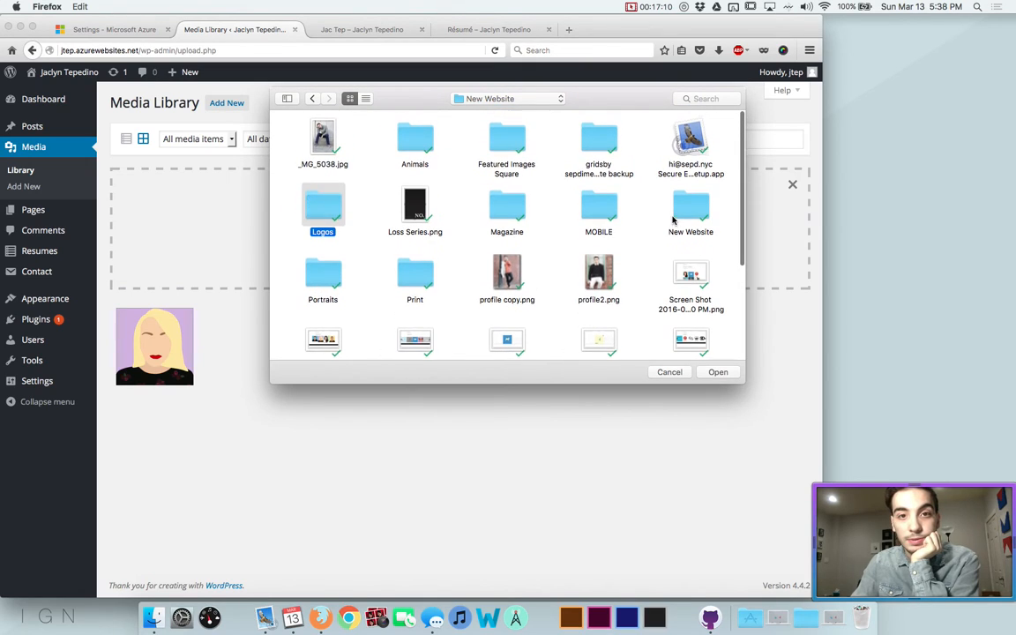
pyautogui.doubleClick(414, 136)
pyautogui.press('super+a')
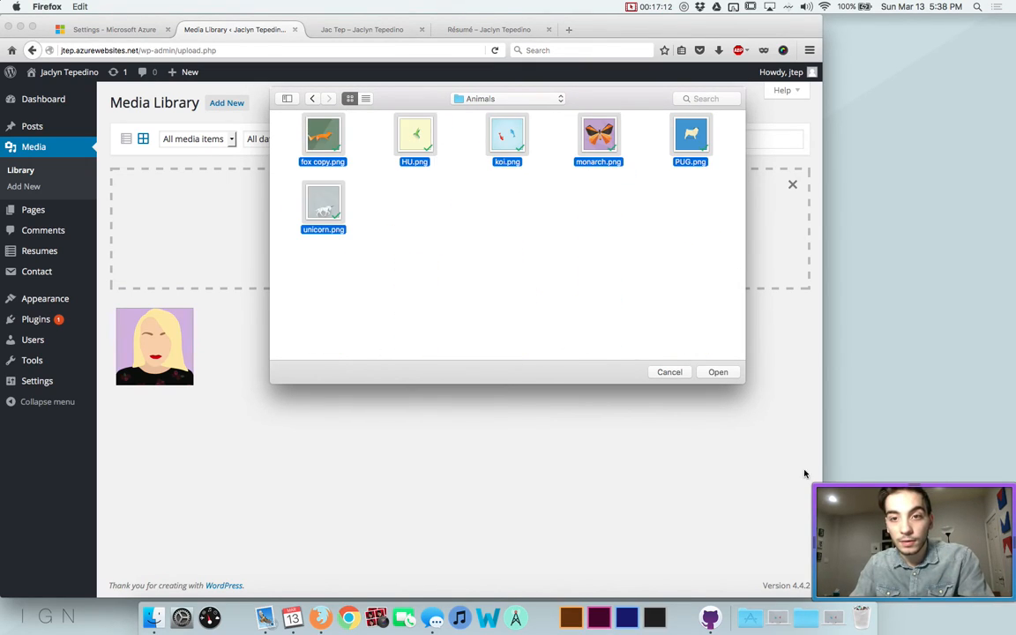
pyautogui.click(718, 373)
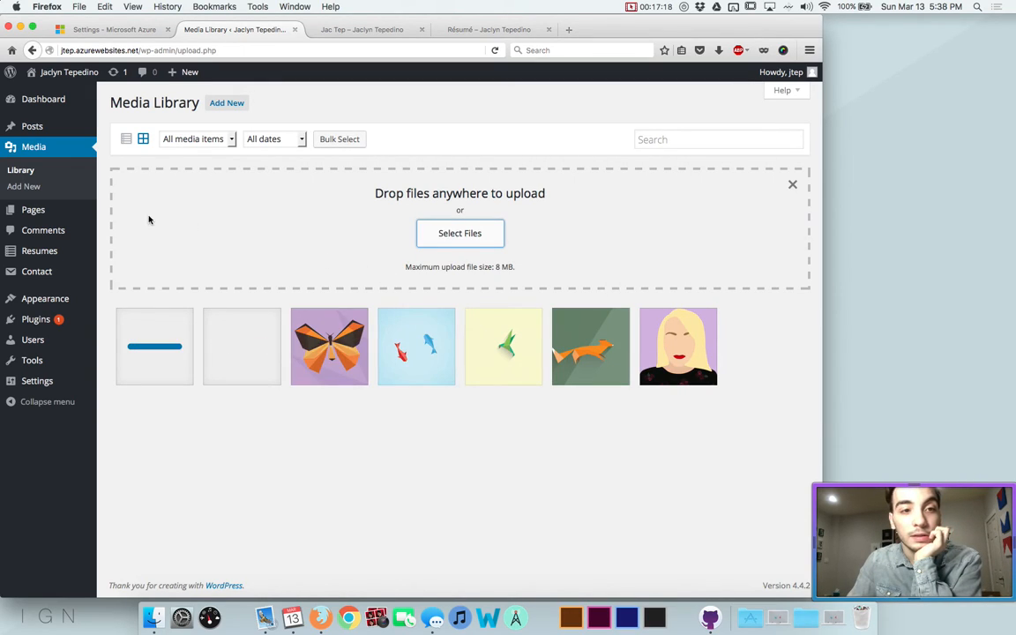
# Edit the Portfolio page and insert a first batch of animal images, including unicorn and fox
pyautogui.click(43, 212)
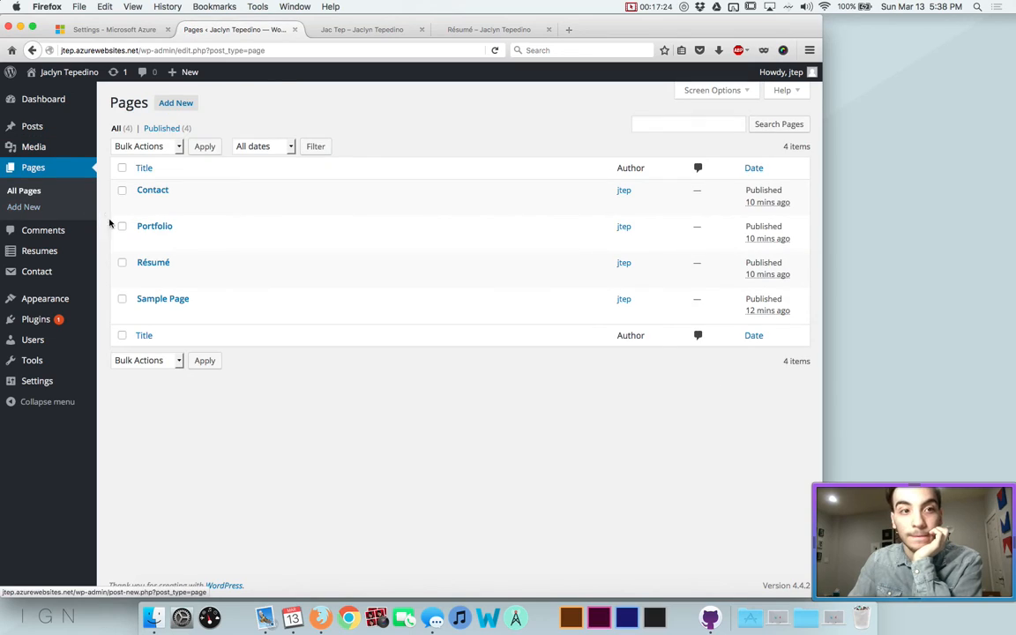
pyautogui.click(146, 241)
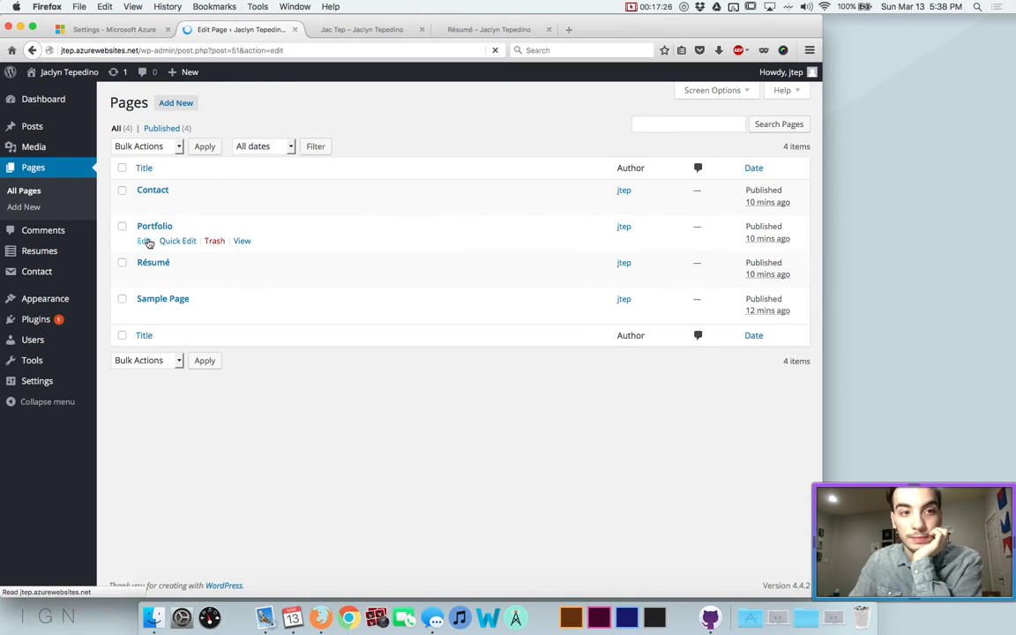
pyautogui.click(185, 261)
pyautogui.click(139, 185)
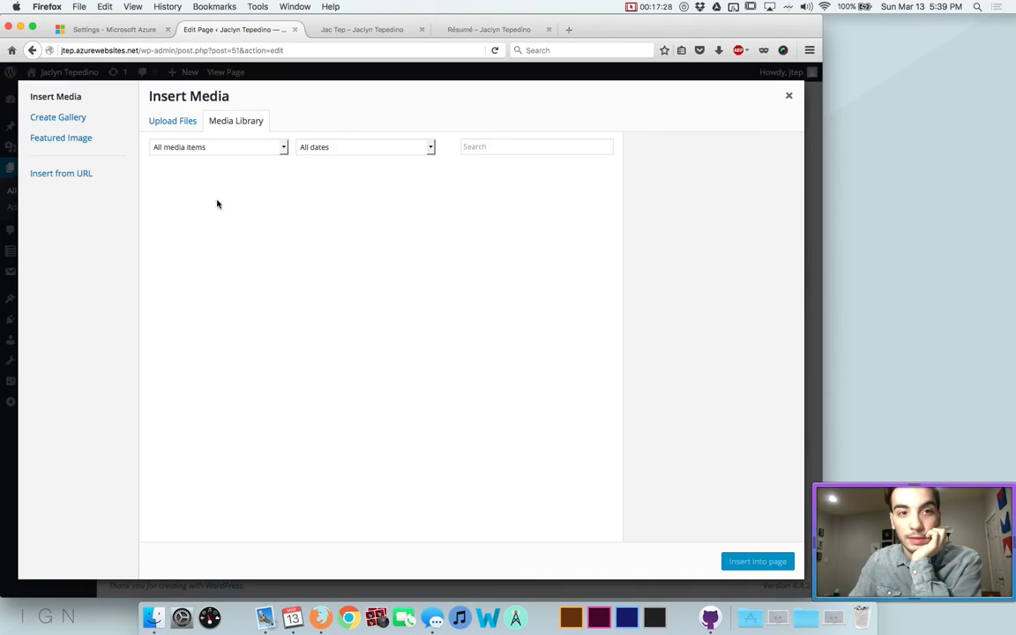
pyautogui.click(218, 227)
pyautogui.click(287, 220)
pyautogui.press('Right')
pyautogui.press('Right')
pyautogui.press('Right')
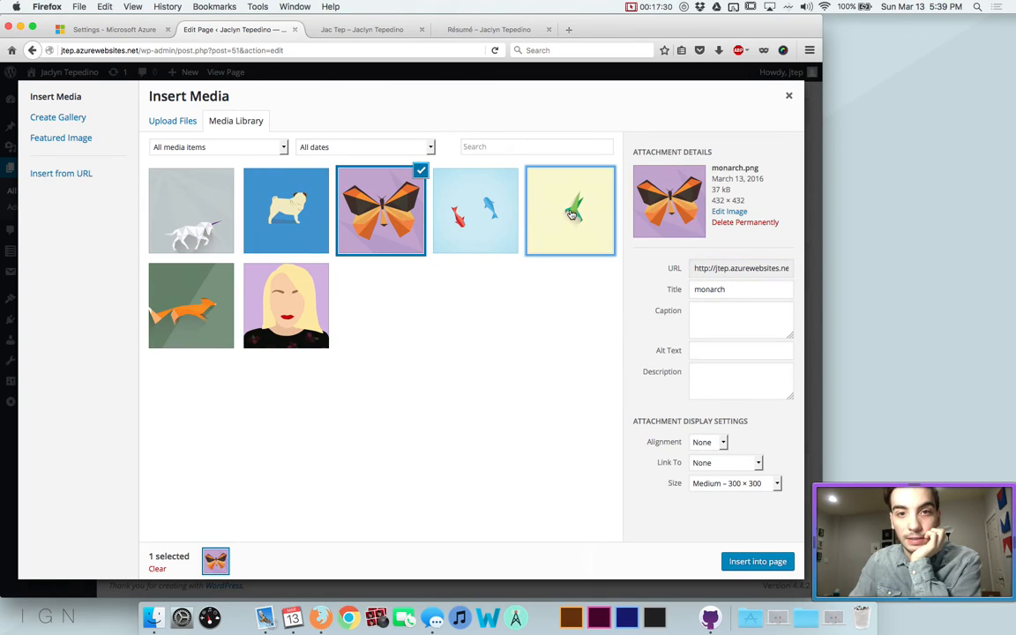
pyautogui.click(207, 286)
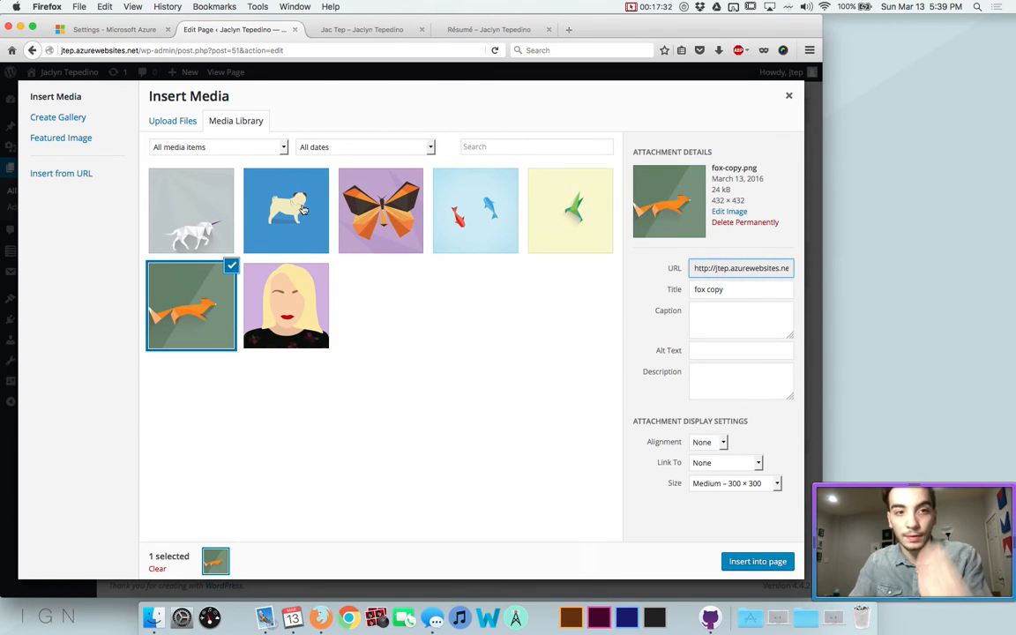
pyautogui.click(208, 234)
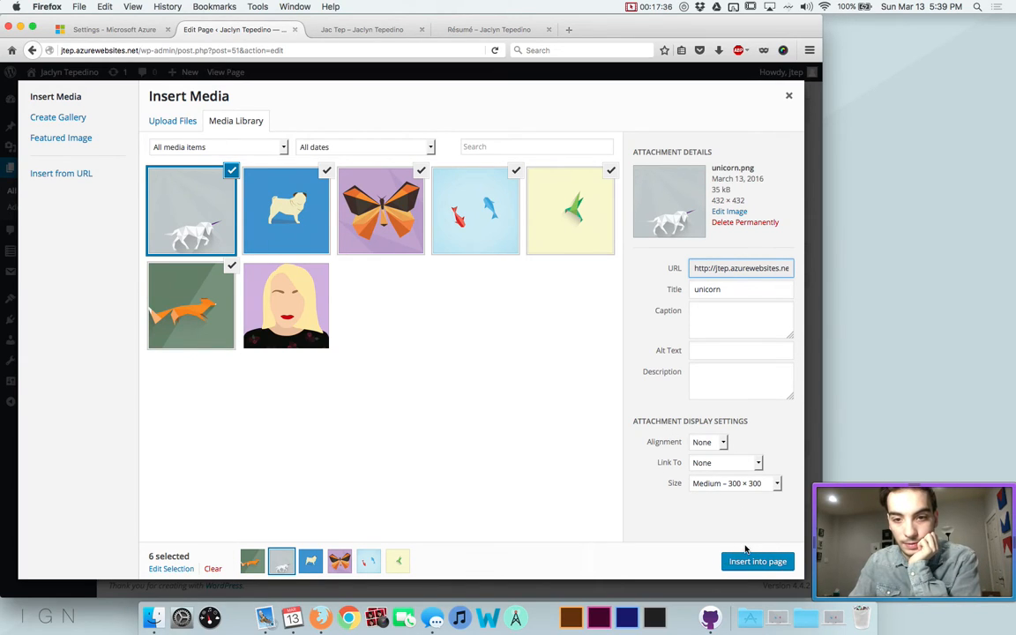
pyautogui.click(746, 564)
# Insert the unicorn, pug, butterfly, fish and hummingbird images into the Portfolio page
pyautogui.click(319, 280)
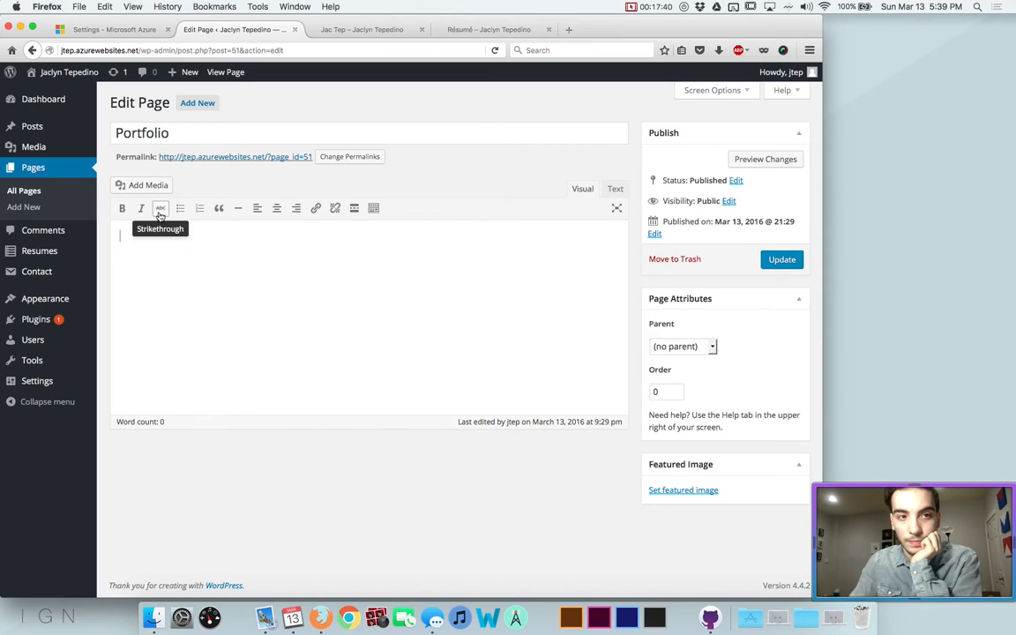
pyautogui.click(143, 187)
pyautogui.click(195, 204)
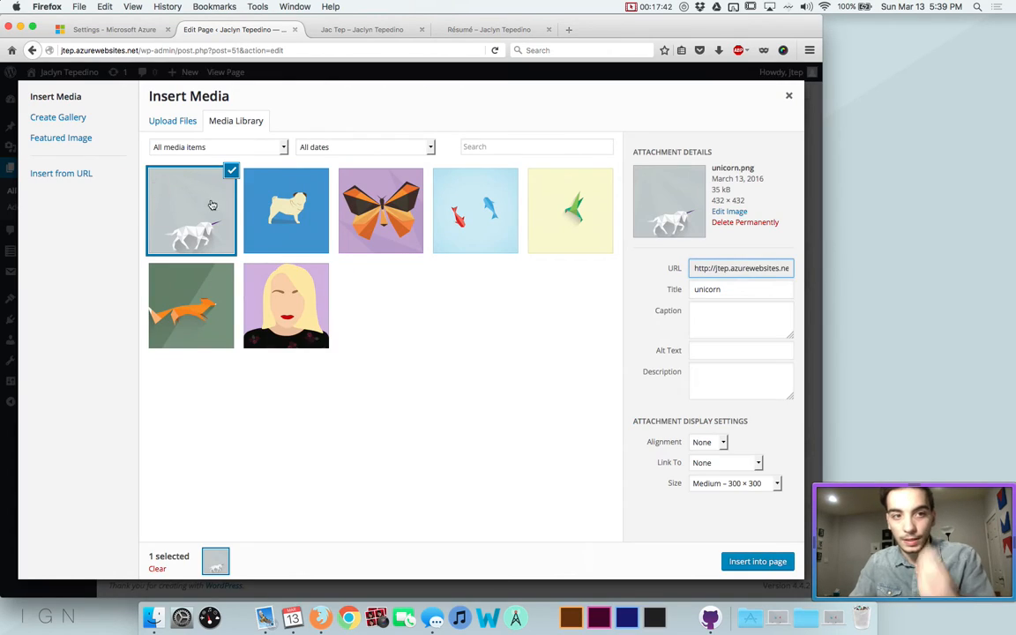
pyautogui.click(282, 209)
pyautogui.click(380, 209)
pyautogui.click(483, 197)
pyautogui.click(564, 195)
pyautogui.click(756, 561)
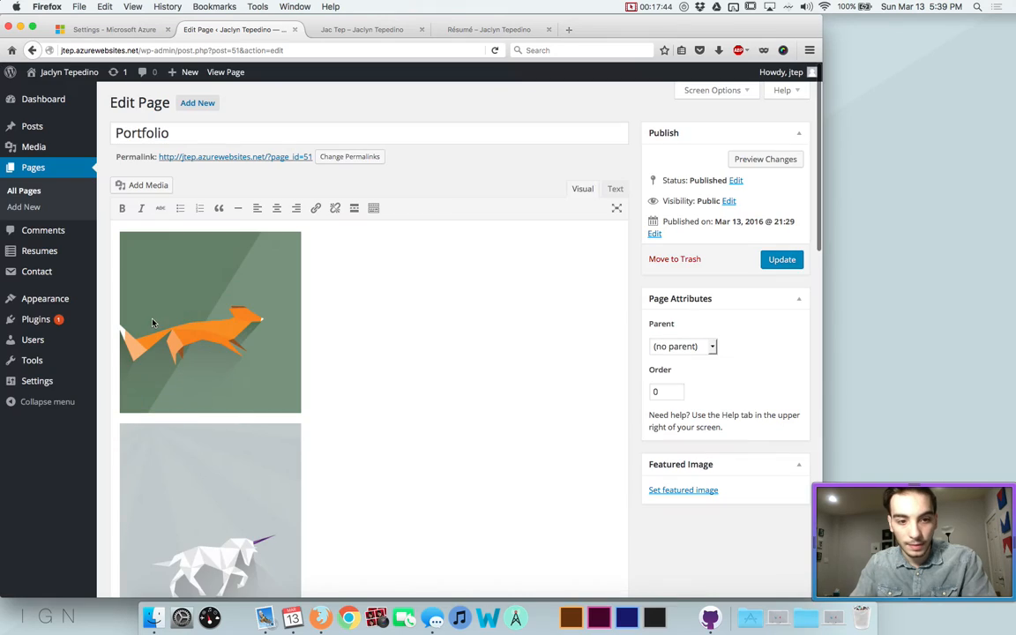
# Make the hummingbird (HU) image the Portfolio page's featured image and update the page
pyautogui.scroll(-5, 370, 302)
pyautogui.scroll(-6, 369, 302)
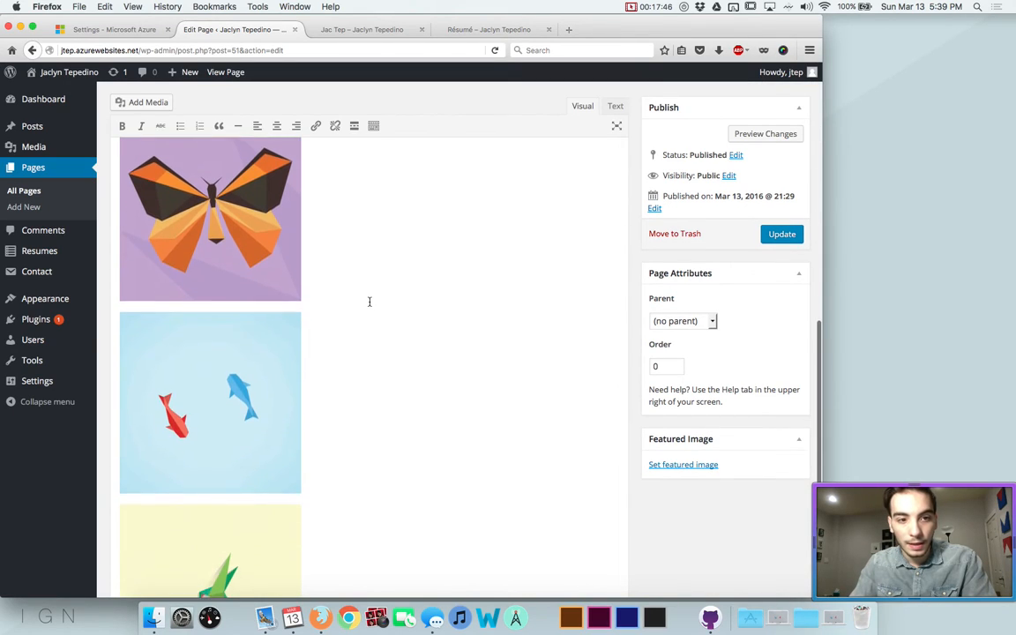
pyautogui.click(184, 307)
pyautogui.click(214, 498)
pyautogui.scroll(-2, 573, 440)
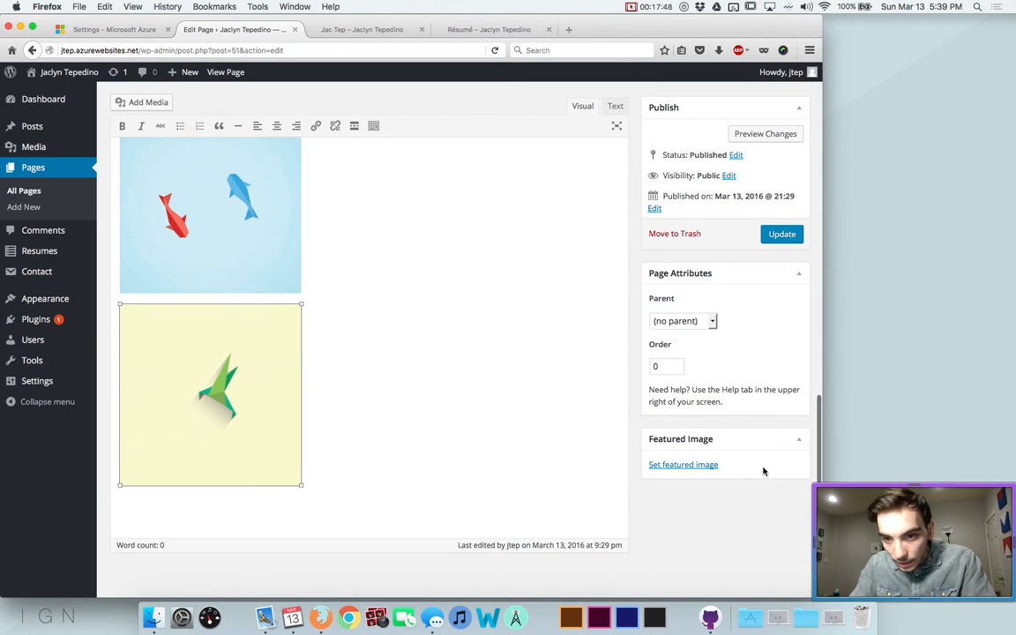
pyautogui.click(675, 465)
pyautogui.click(405, 204)
pyautogui.click(737, 564)
pyautogui.scroll(-1, 520, 440)
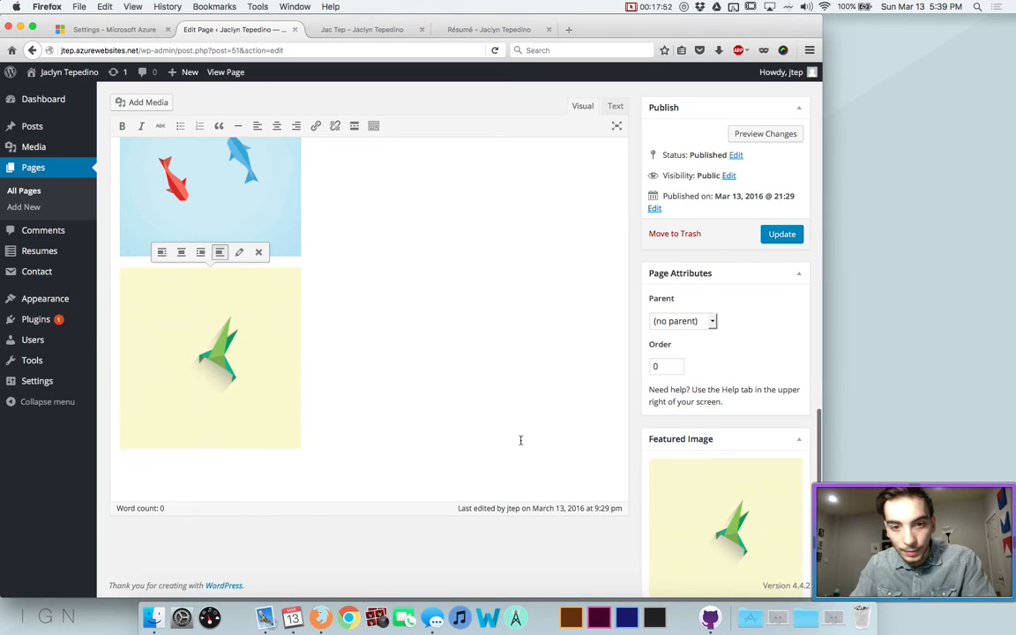
pyautogui.scroll(15, 520, 439)
pyautogui.click(780, 259)
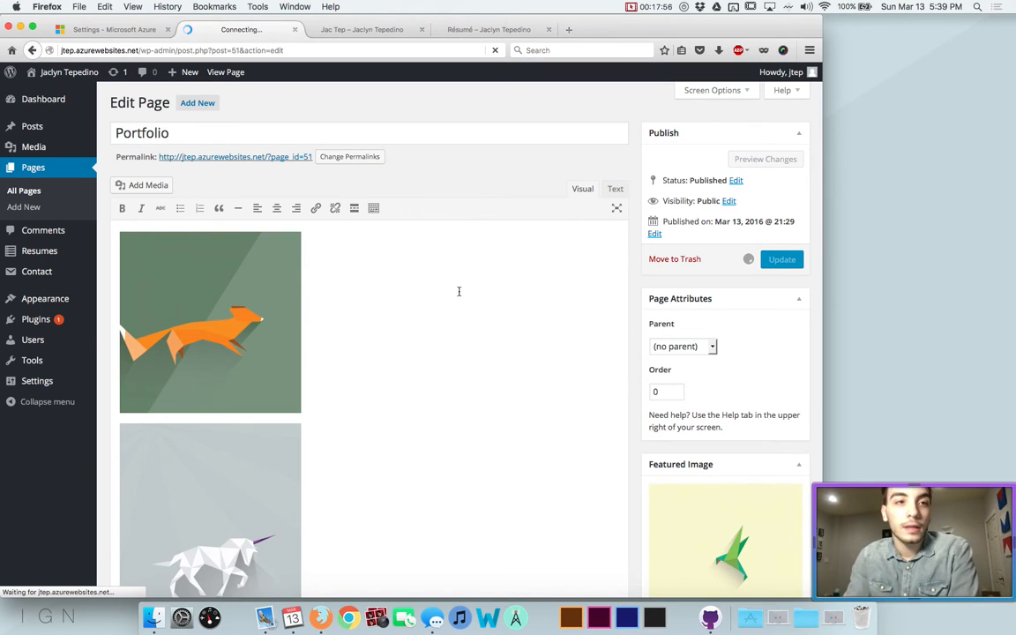
# Change the site tagline to 'Artist' under Customize > Site Identity
pyautogui.moveTo(95, 254)
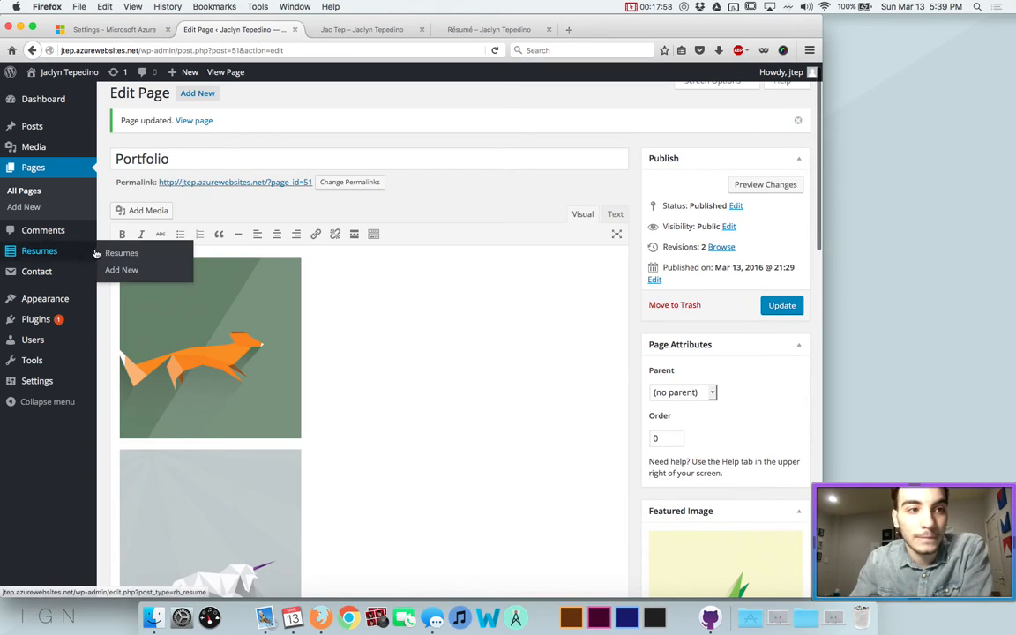
pyautogui.moveTo(81, 308)
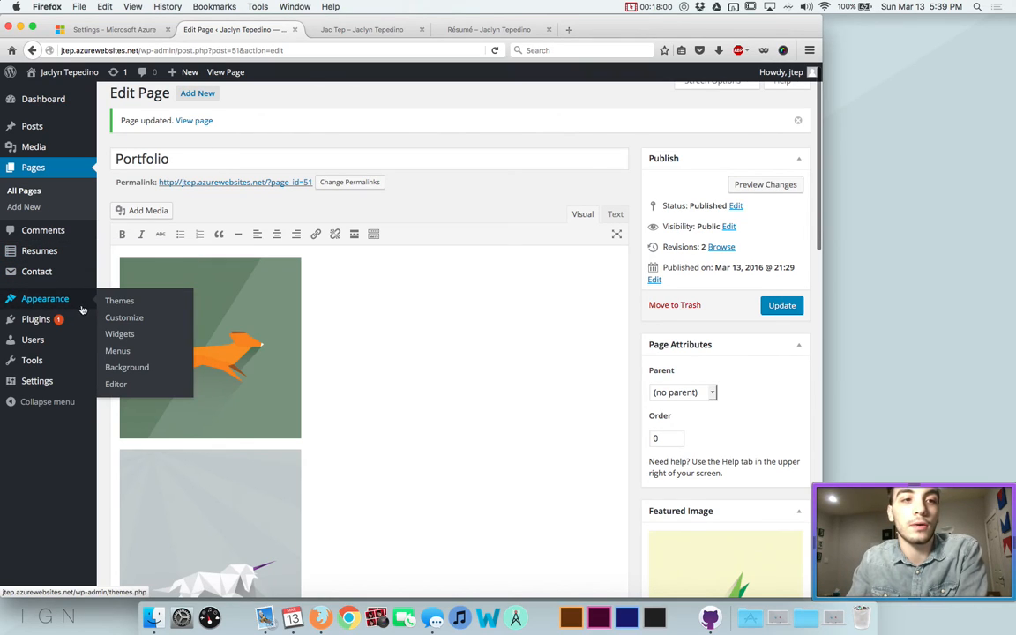
pyautogui.click(120, 317)
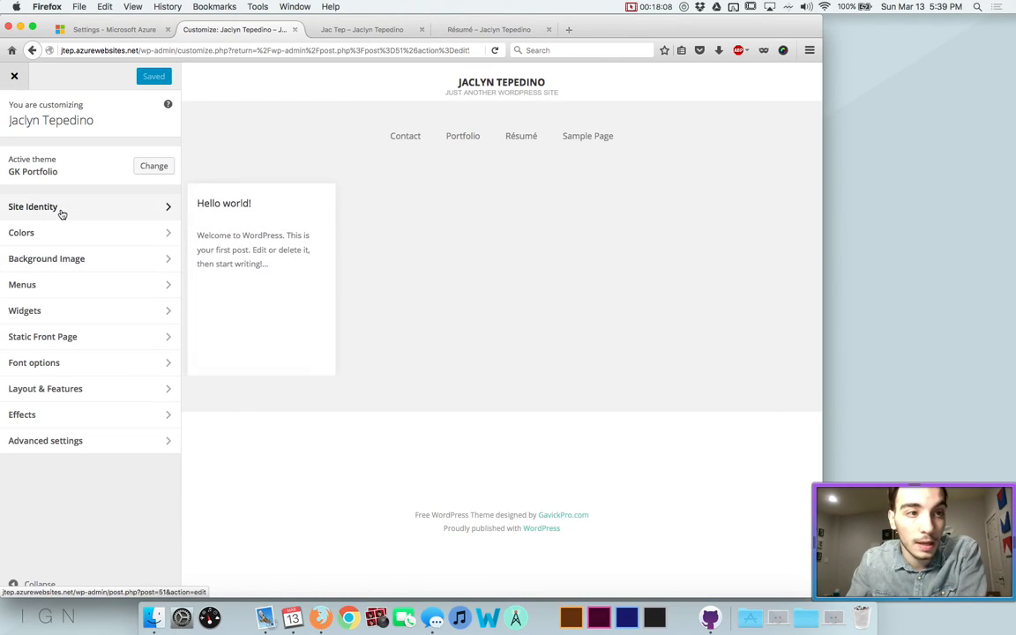
pyautogui.click(60, 208)
pyautogui.click(51, 209)
pyautogui.tripleClick(55, 210)
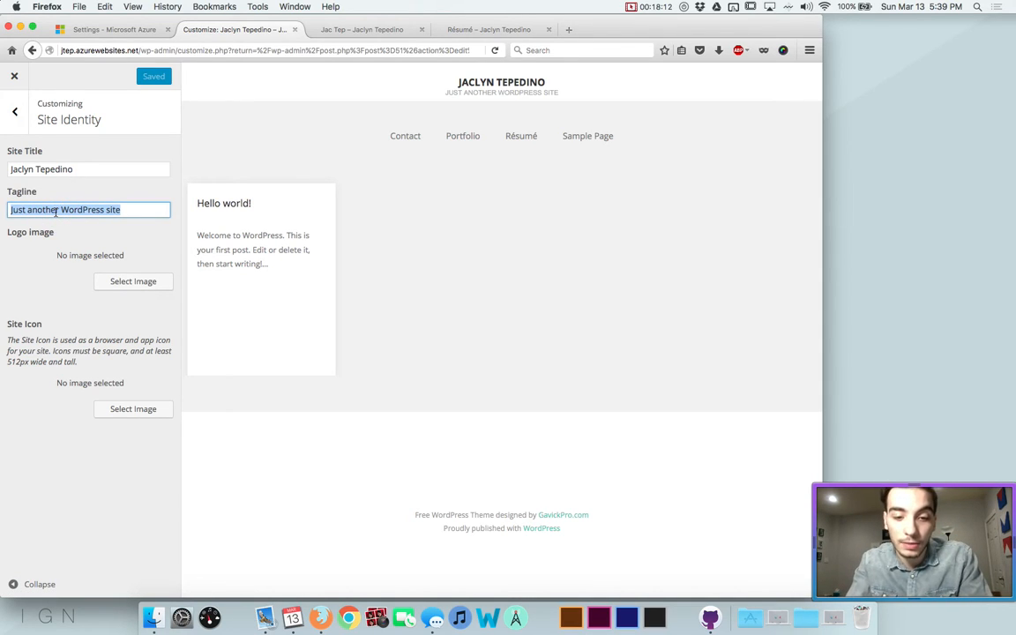
pyautogui.write('Artist')
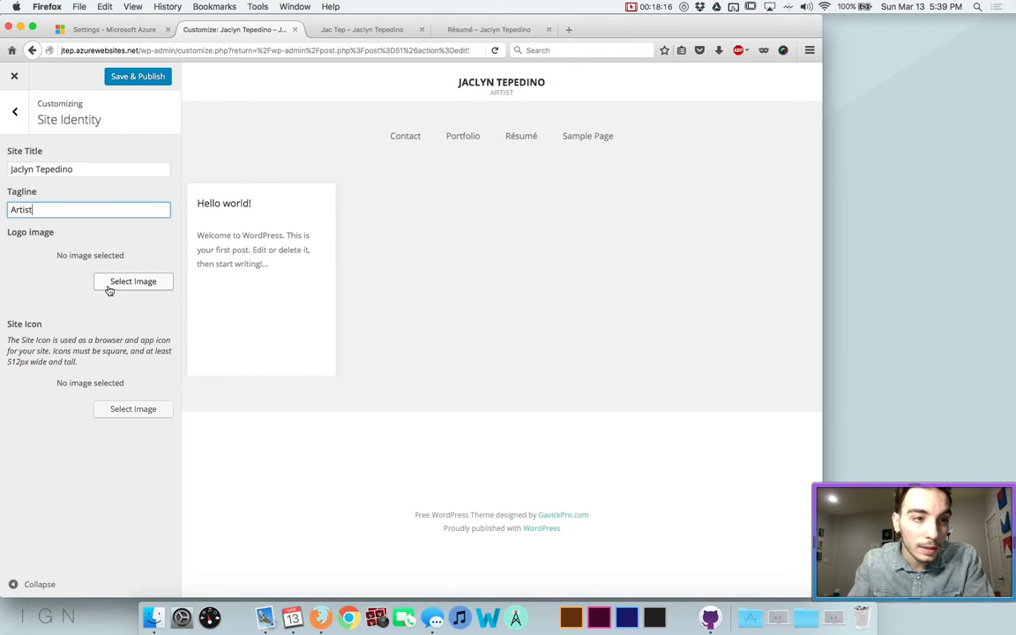
# Set the cropped blonde portrait as the site icon and Save & Publish
pyautogui.click(134, 408)
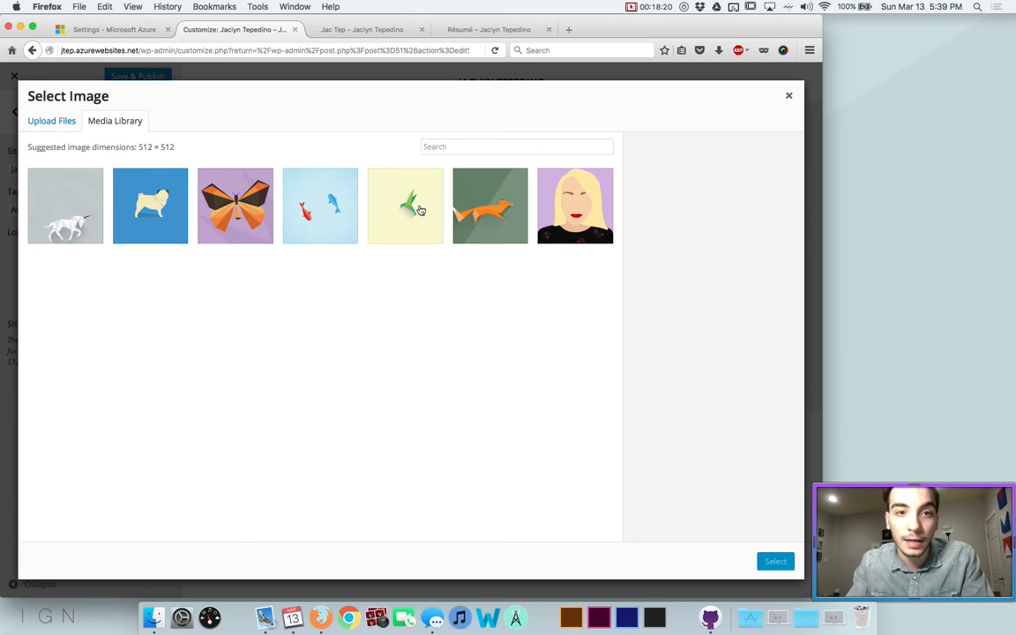
pyautogui.click(575, 205)
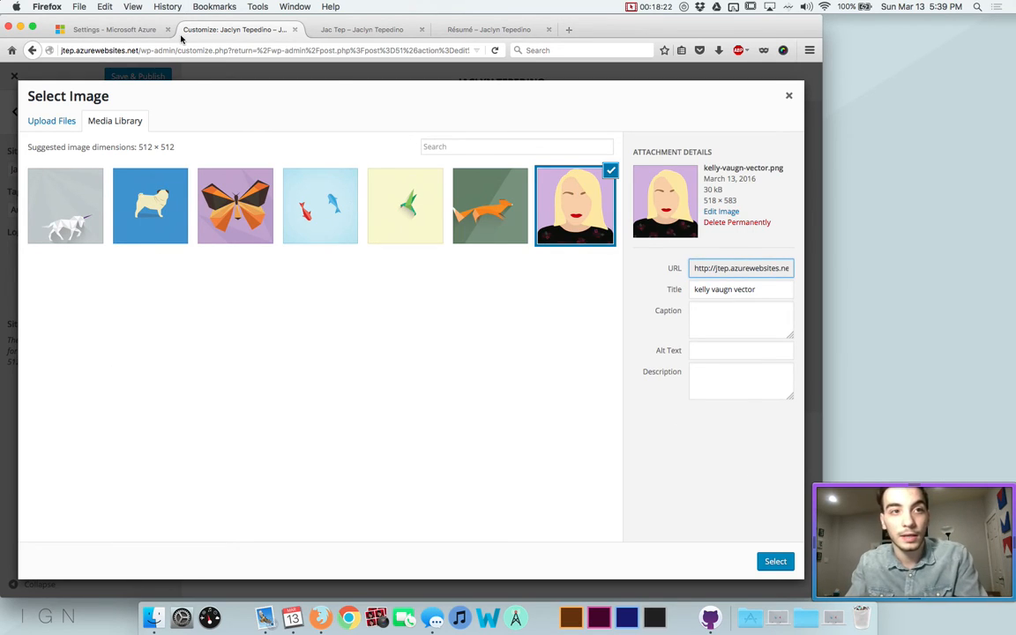
pyautogui.click(776, 564)
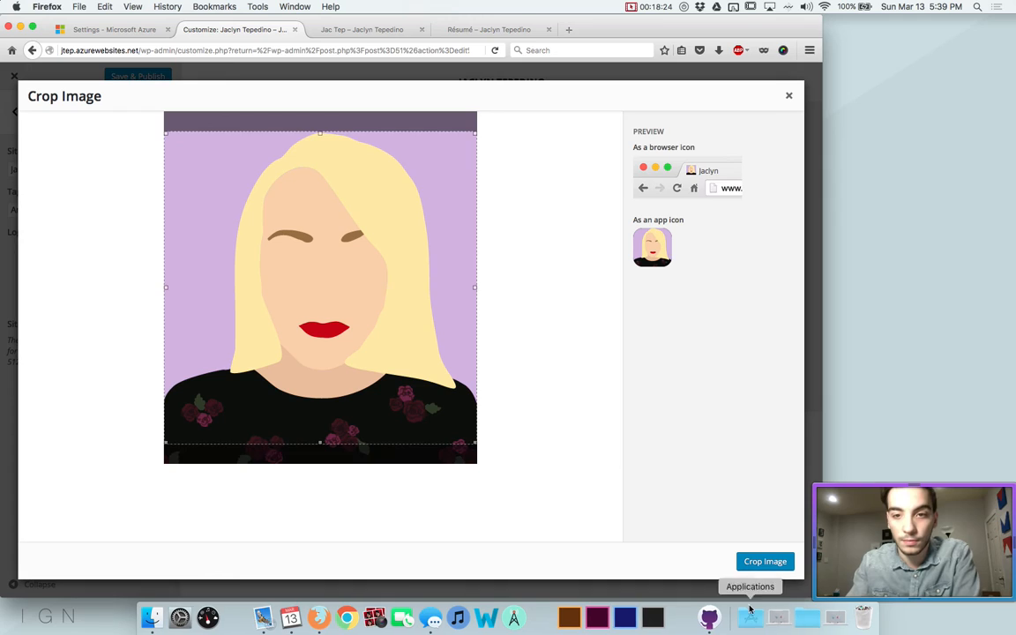
pyautogui.click(770, 567)
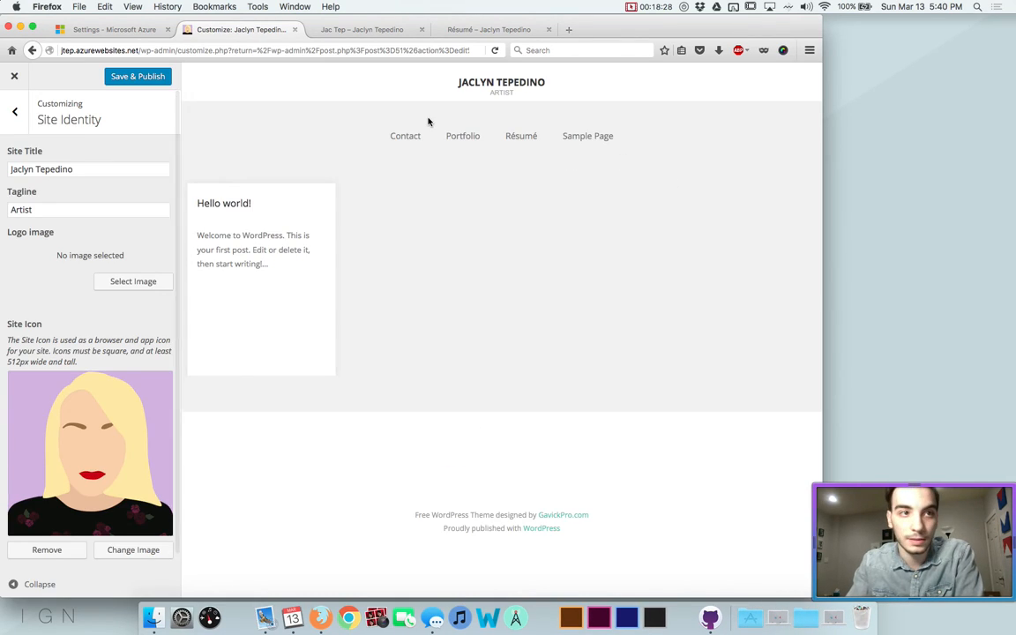
pyautogui.click(119, 75)
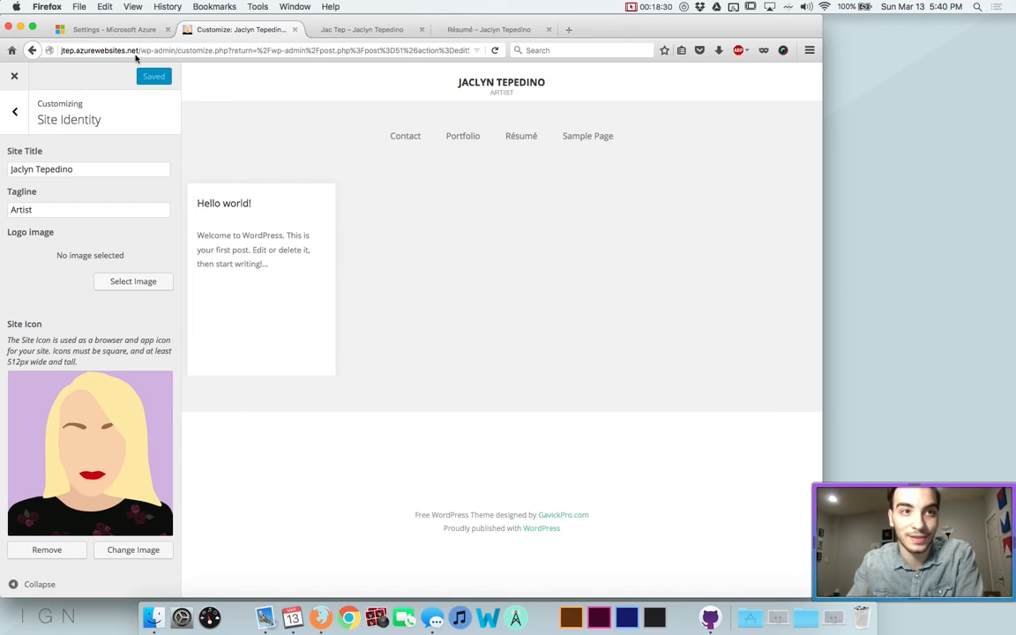
pyautogui.click(14, 112)
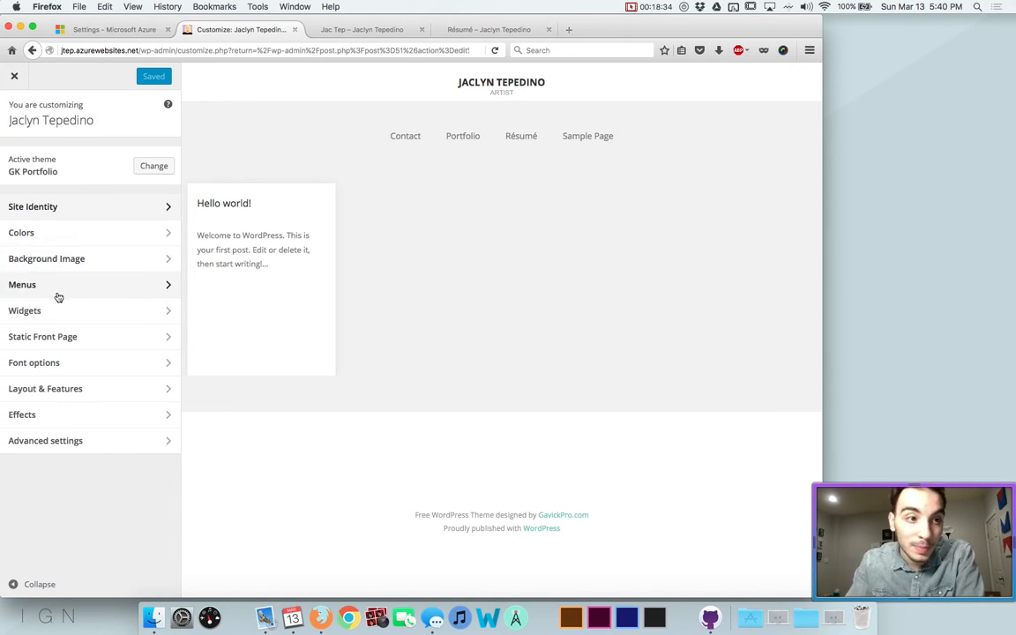
# Look through the Colours, Background Image and Menus sections of the Customizer
pyautogui.click(52, 234)
pyautogui.click(13, 107)
pyautogui.click(39, 256)
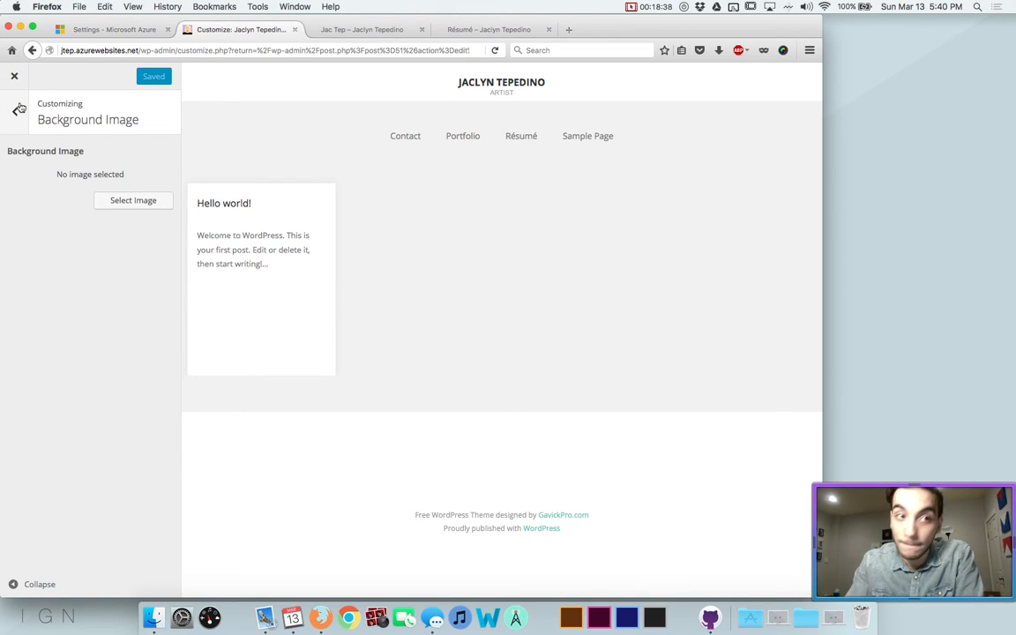
pyautogui.click(19, 108)
pyautogui.click(17, 291)
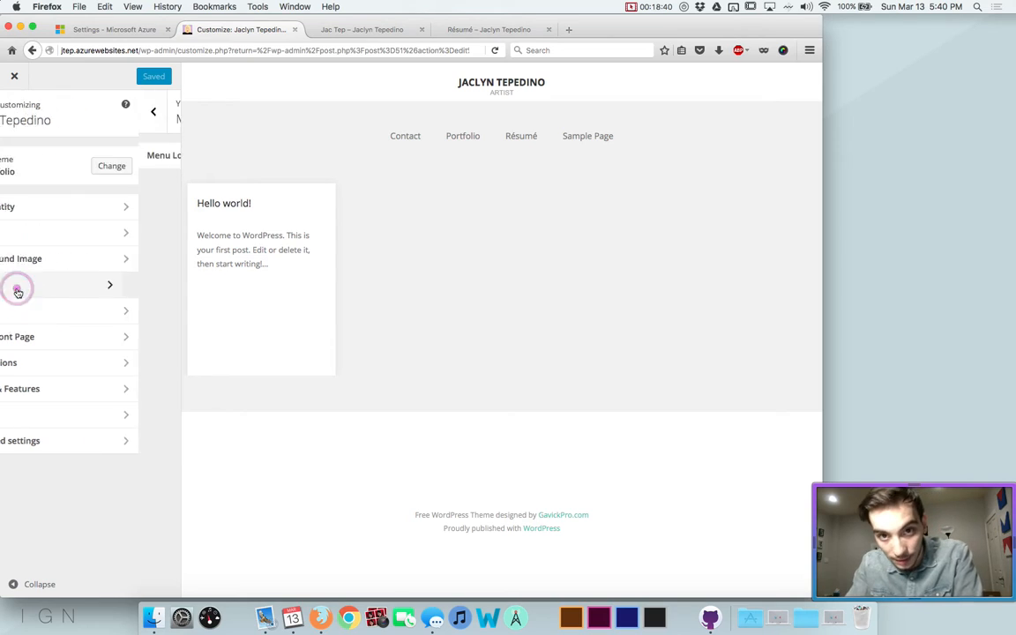
pyautogui.click(9, 129)
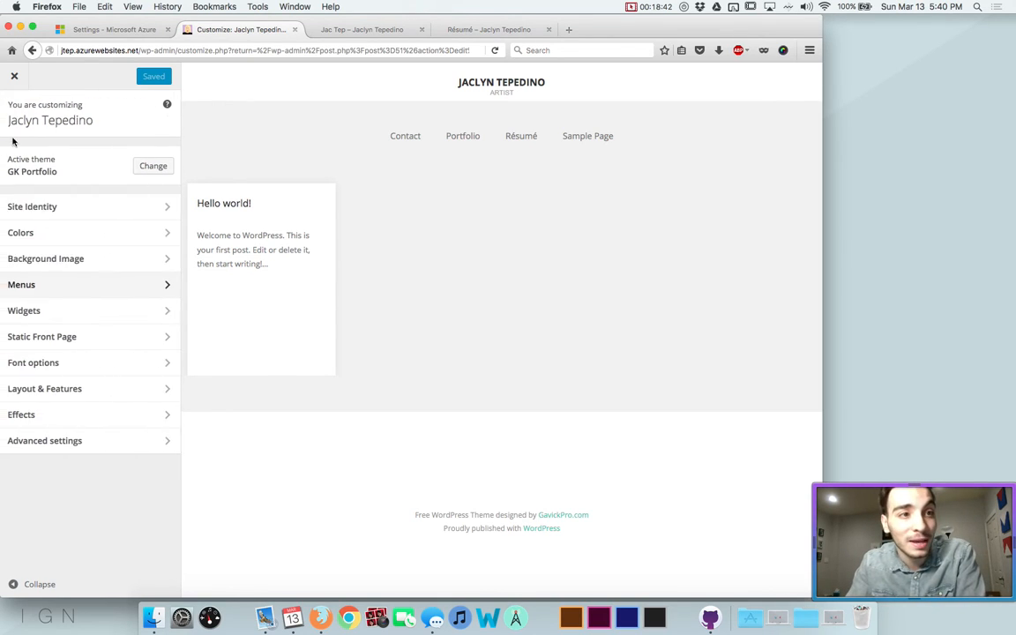
# Set the front page to the static Portfolio page and review its animal illustrations in the preview
pyautogui.click(43, 336)
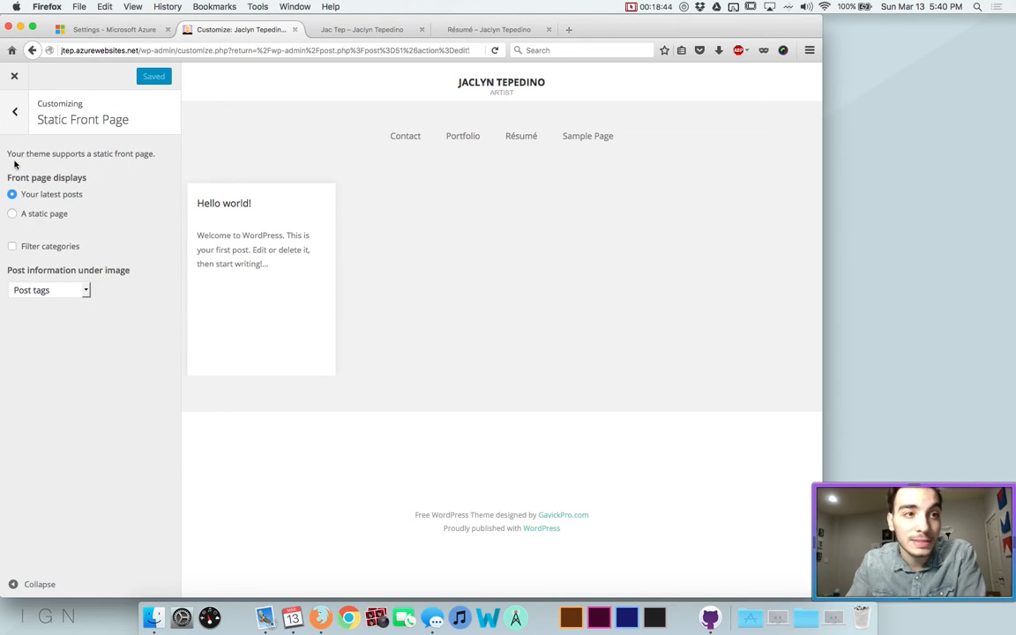
pyautogui.click(13, 214)
pyautogui.click(37, 264)
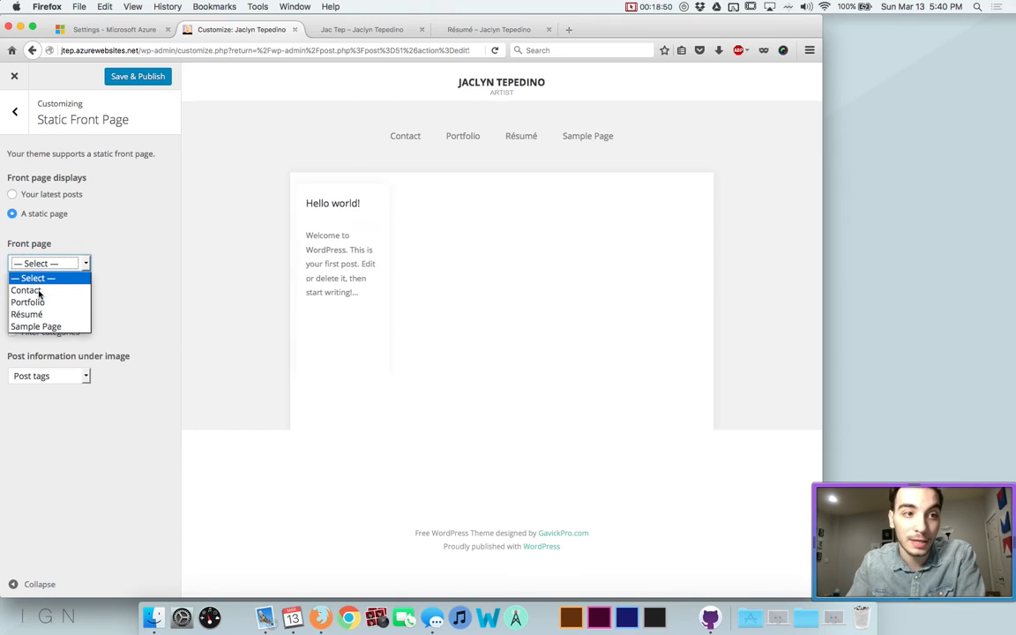
pyautogui.click(40, 304)
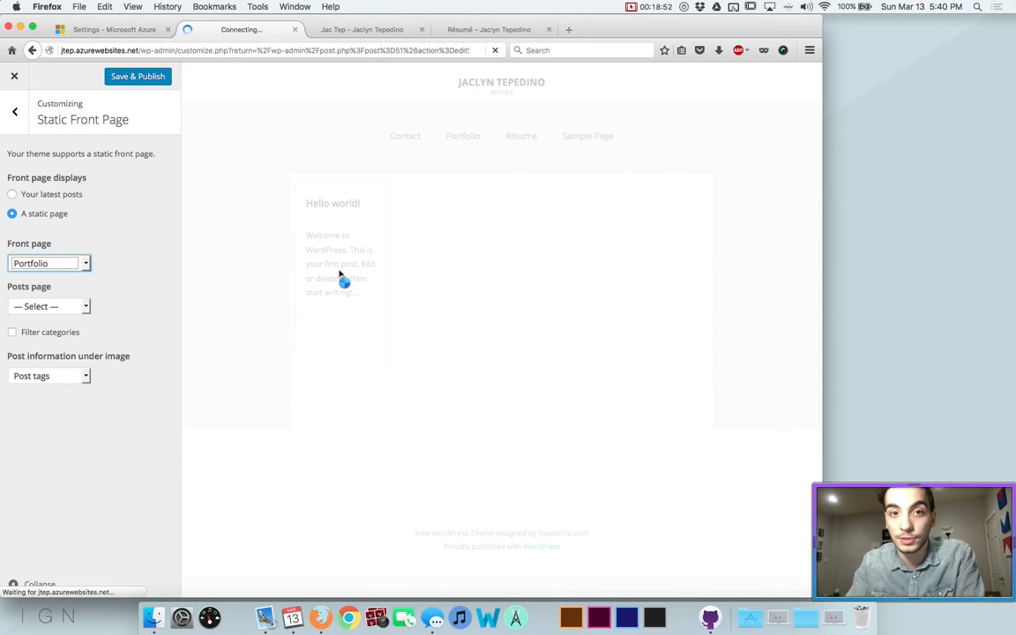
pyautogui.scroll(-10, 339, 275)
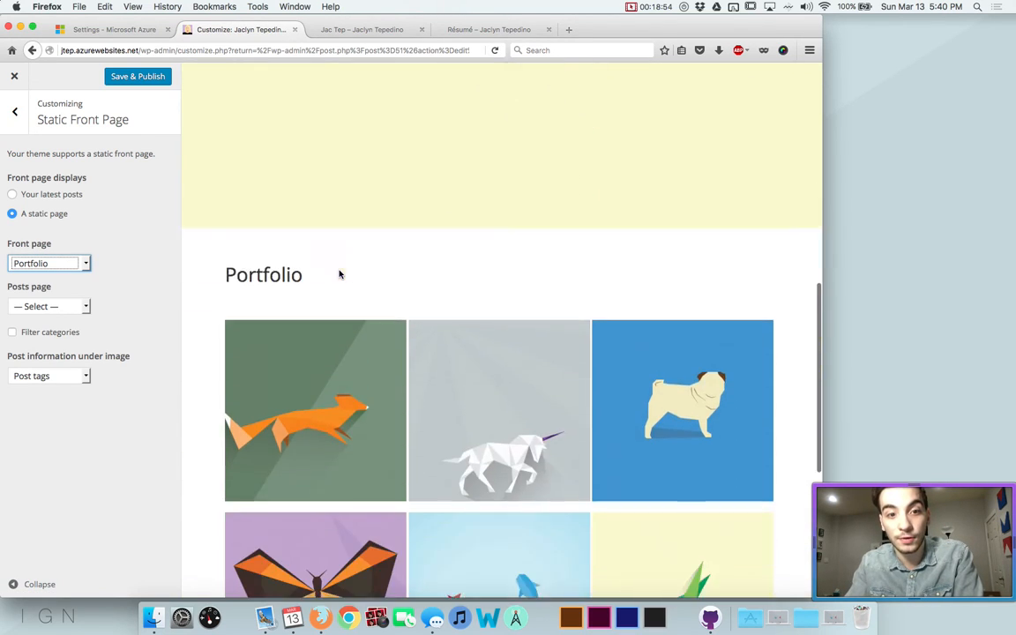
pyautogui.scroll(-3, 340, 274)
pyautogui.scroll(12, 339, 274)
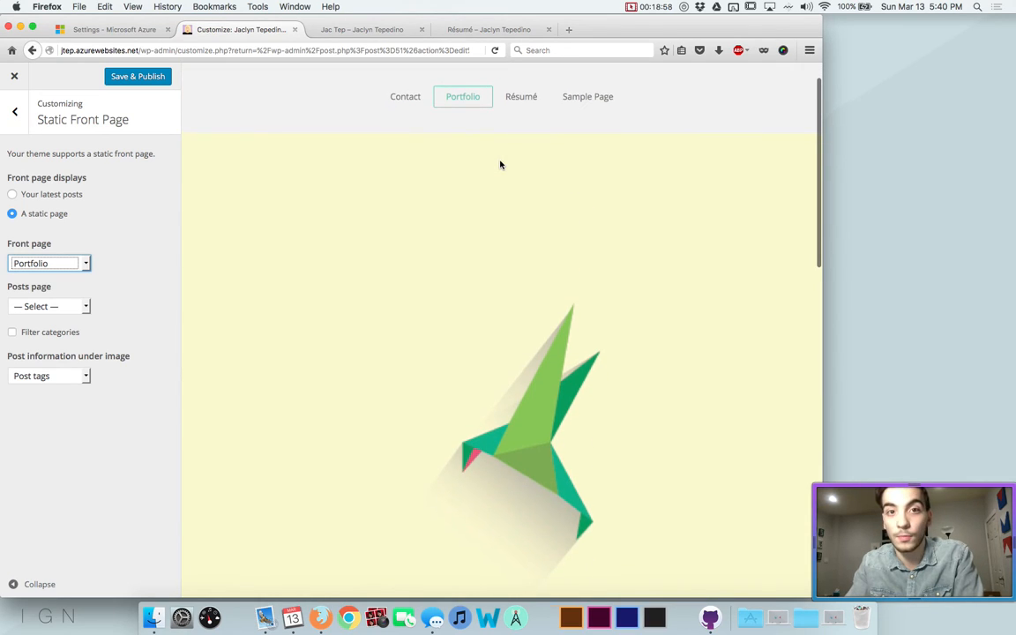
pyautogui.scroll(-2, 499, 164)
pyautogui.scroll(-2, 430, 163)
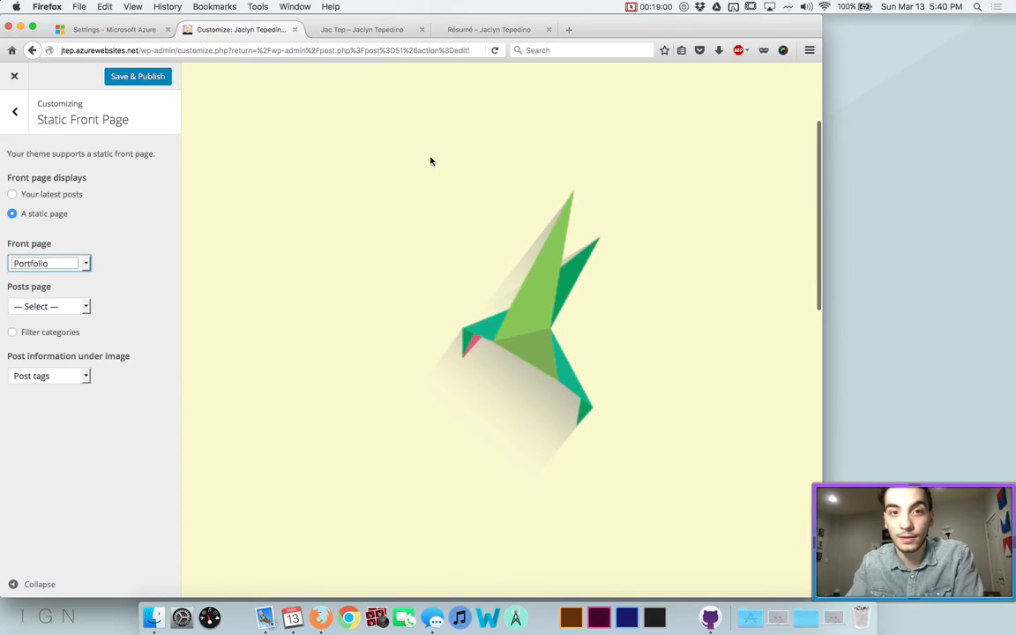
pyautogui.scroll(-5, 472, 315)
pyautogui.scroll(-3, 474, 153)
pyautogui.scroll(10, 498, 245)
pyautogui.scroll(-2, 520, 270)
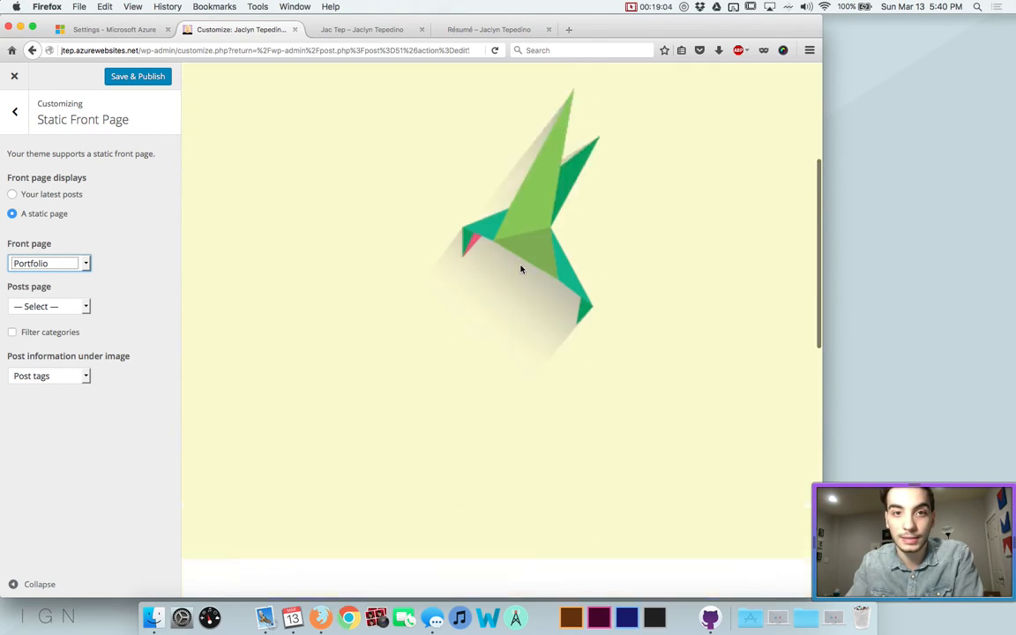
pyautogui.scroll(-8, 520, 270)
pyautogui.scroll(6, 648, 255)
pyautogui.scroll(4, 394, 225)
pyautogui.scroll(-7, 394, 225)
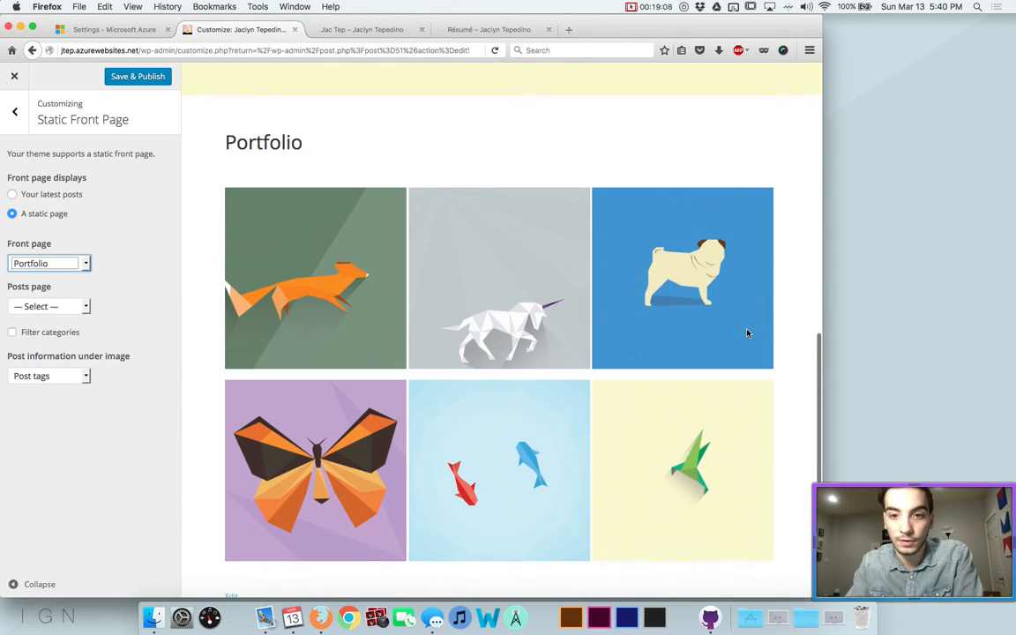
pyautogui.scroll(-3, 746, 334)
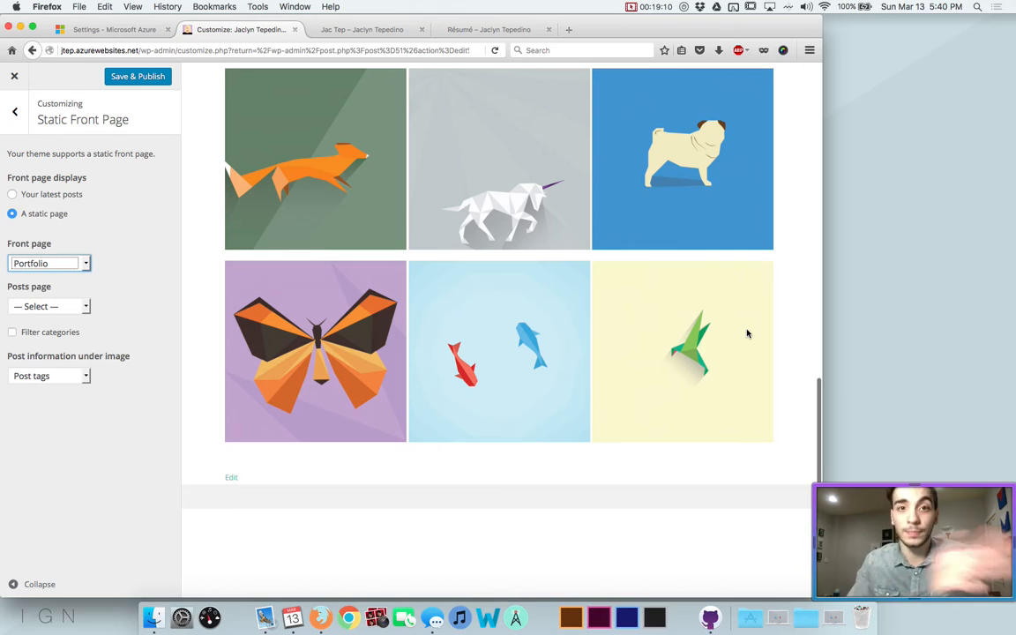
pyautogui.scroll(2, 684, 331)
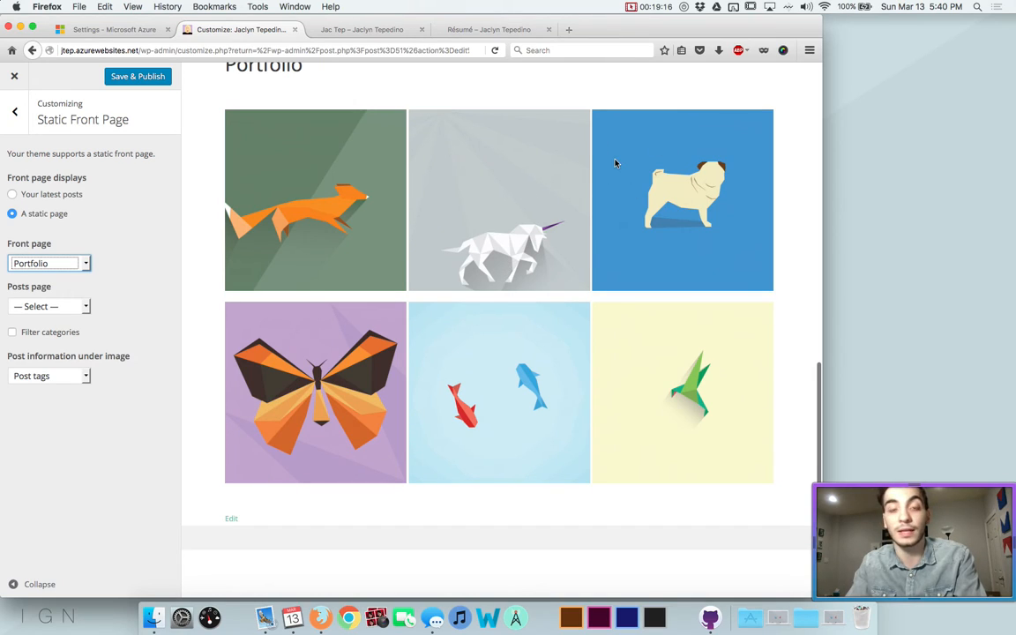
# Publish the front-page setting, preview Contact, Portfolio, Résumé and Sample Page, then exit the Customizer
pyautogui.click(287, 174)
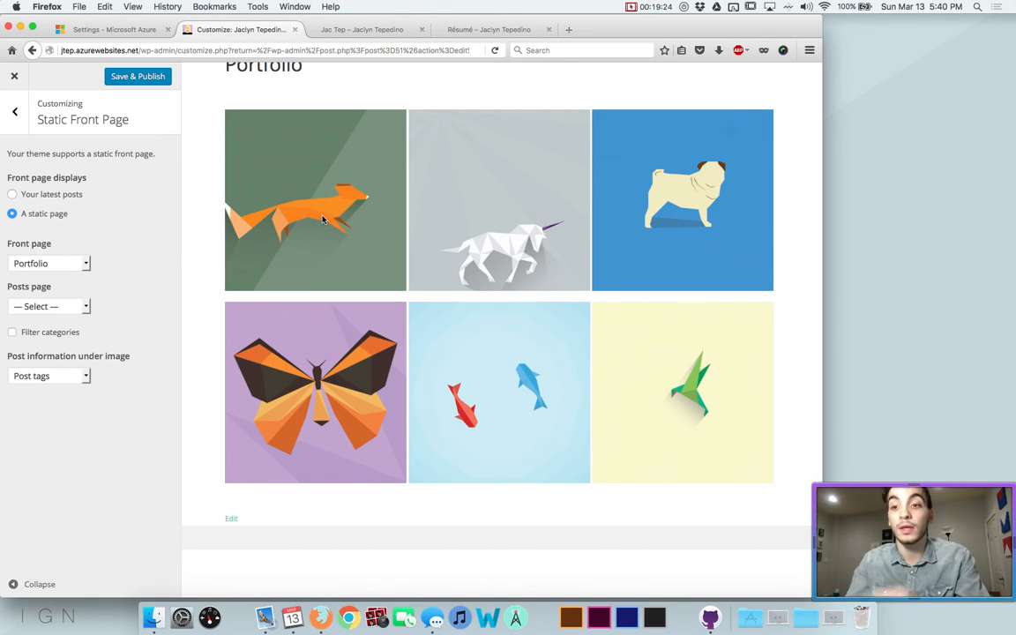
pyautogui.click(141, 76)
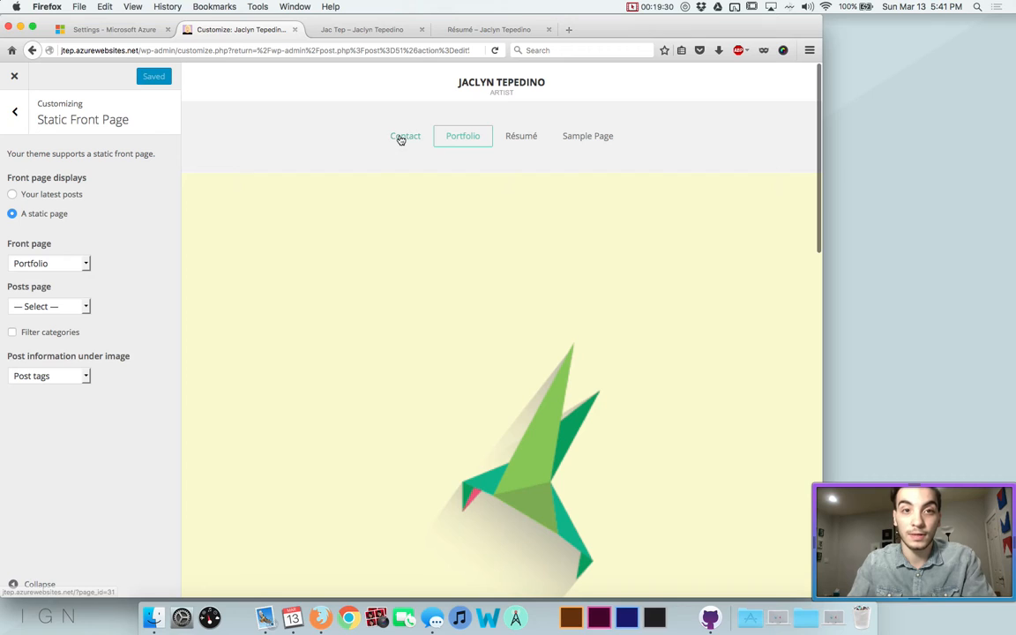
pyautogui.click(401, 138)
pyautogui.click(452, 138)
pyautogui.click(528, 140)
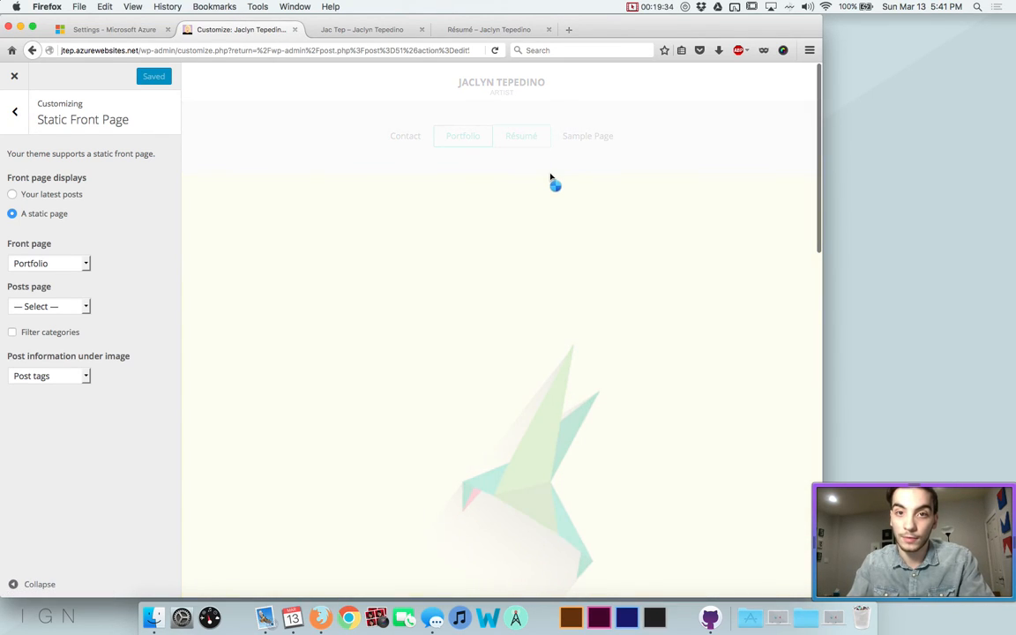
pyautogui.click(582, 143)
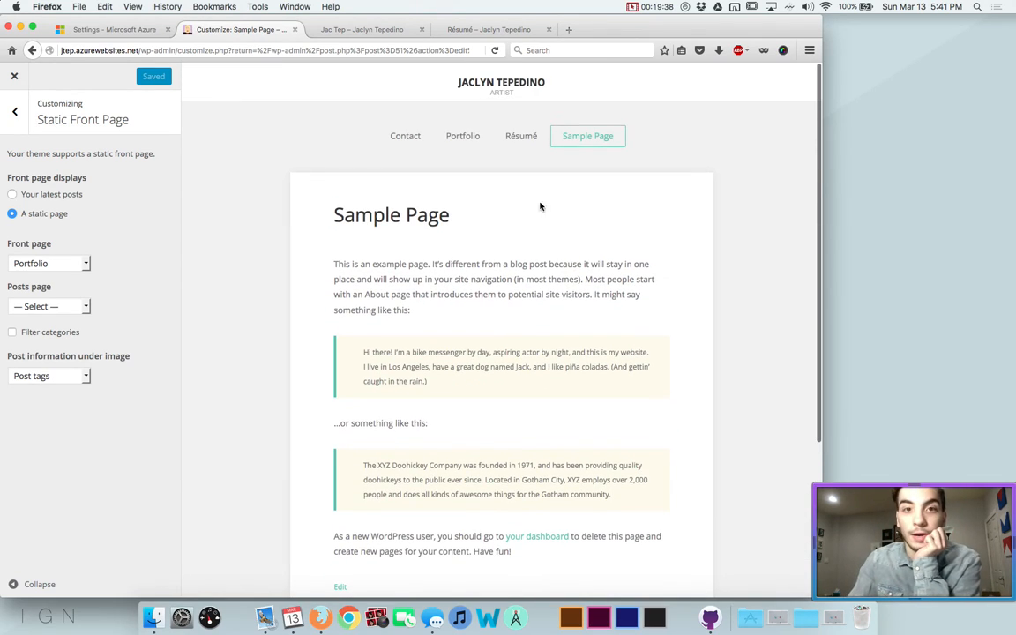
pyautogui.scroll(-1, 526, 175)
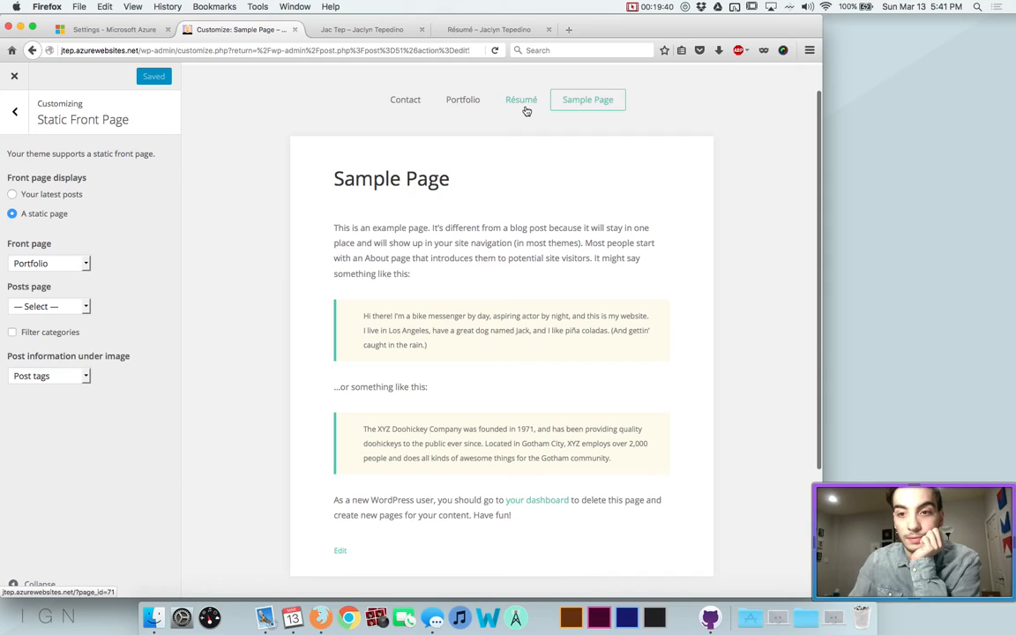
pyautogui.click(11, 80)
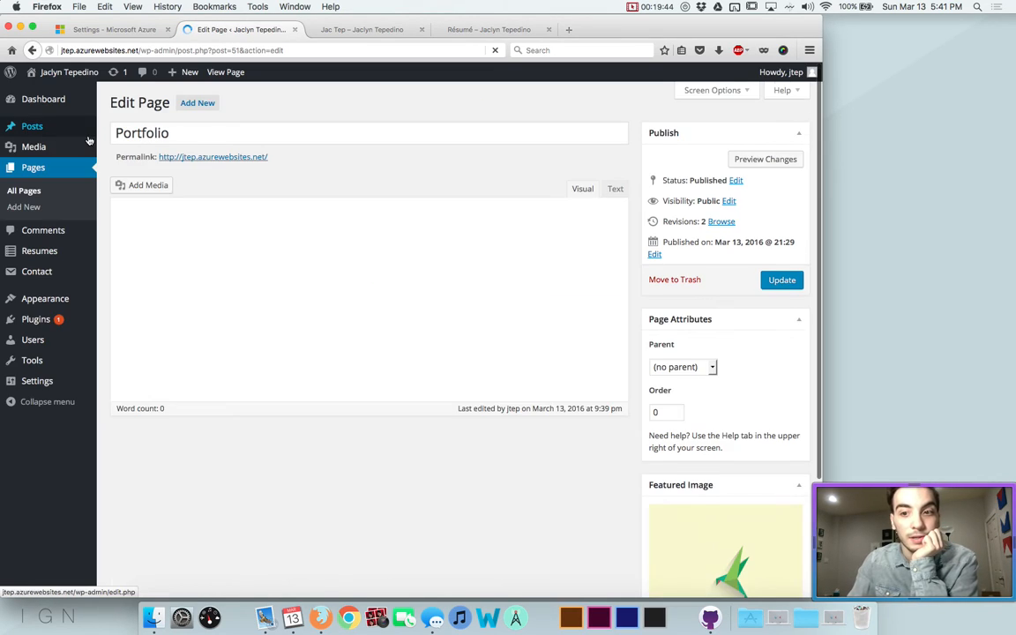
# Retitle Sample Page as 'About' and replace its first paragraph with 'Hey'
pyautogui.moveTo(33, 152)
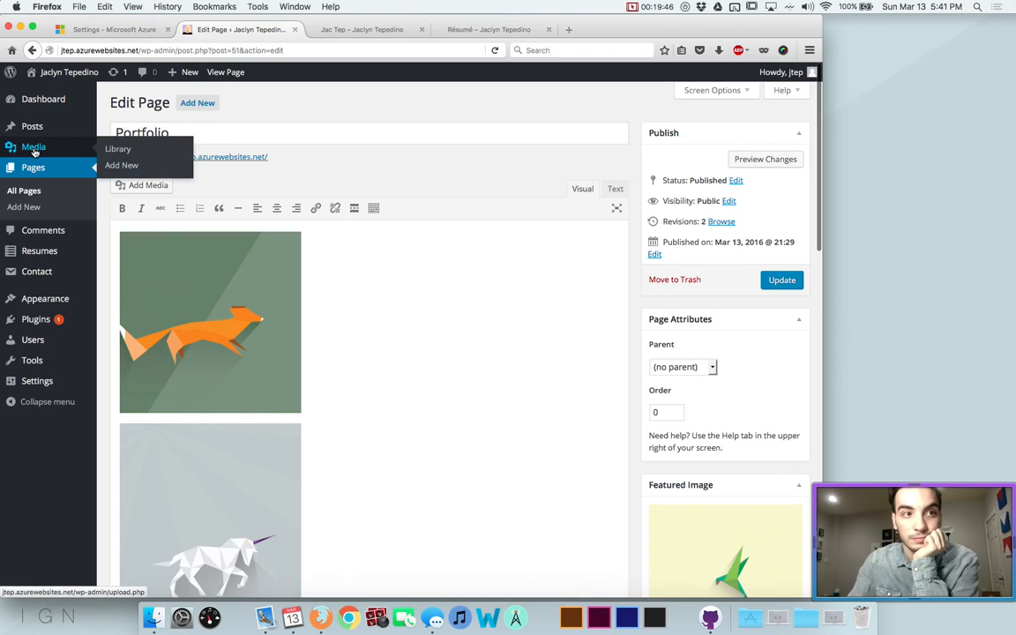
pyautogui.click(33, 169)
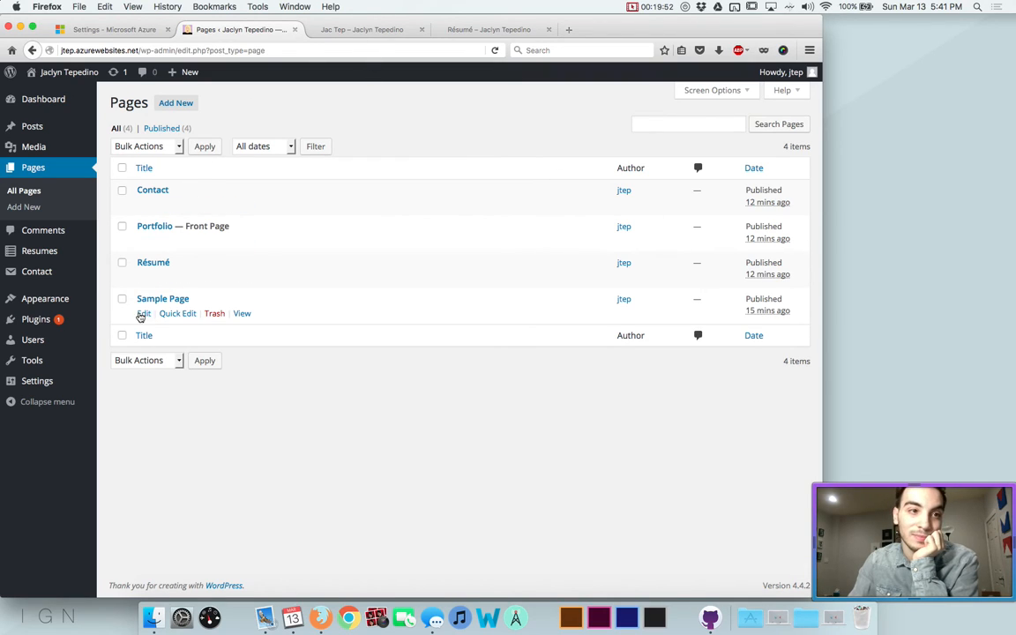
pyautogui.click(145, 313)
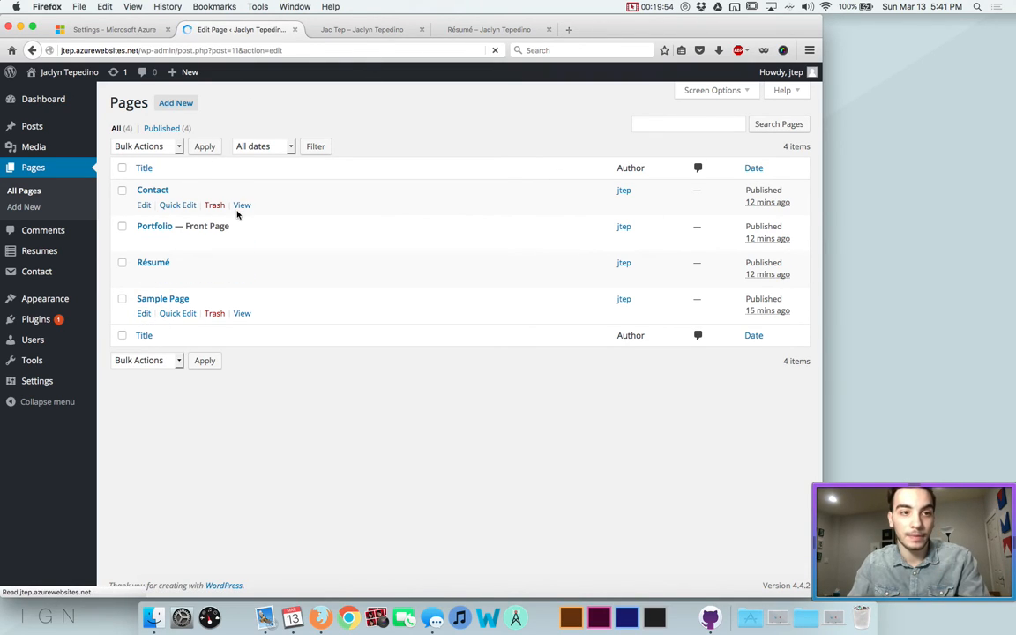
pyautogui.click(174, 132)
pyautogui.press('super+a')
pyautogui.write('Abo')
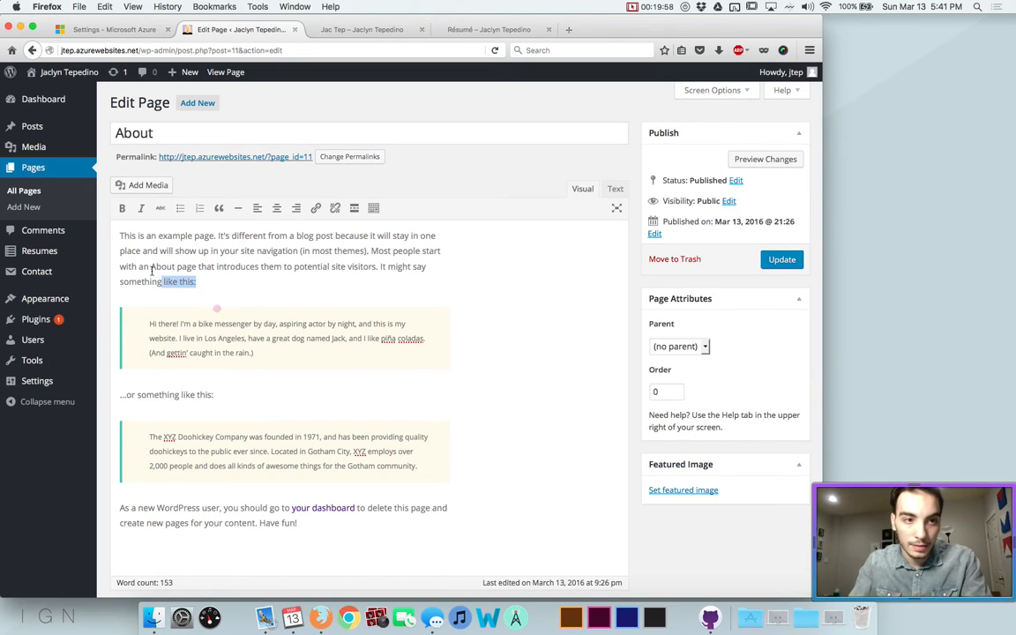
pyautogui.tripleClick(202, 279)
pyautogui.write('Hey')
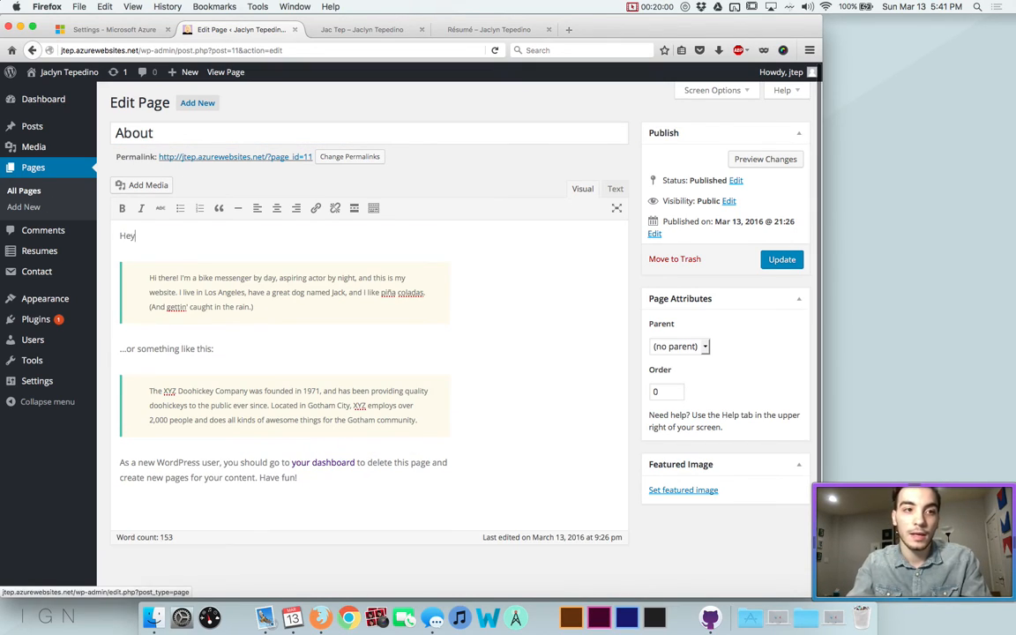
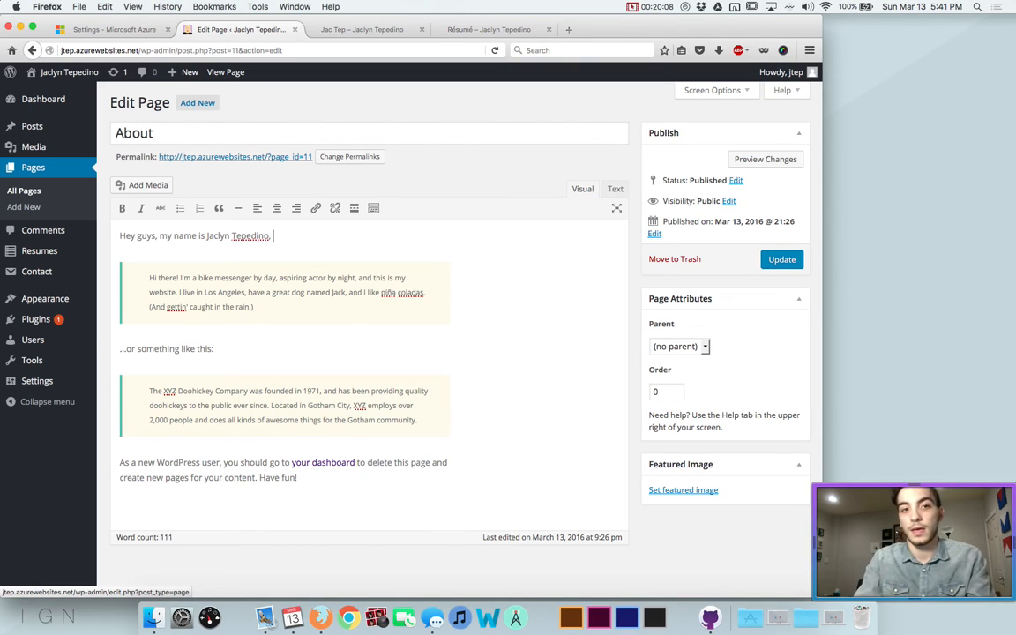
# End the About intro with 'and I'm awesome.', add 'Here are some reason why...', and update the page
pyautogui.write('esome')
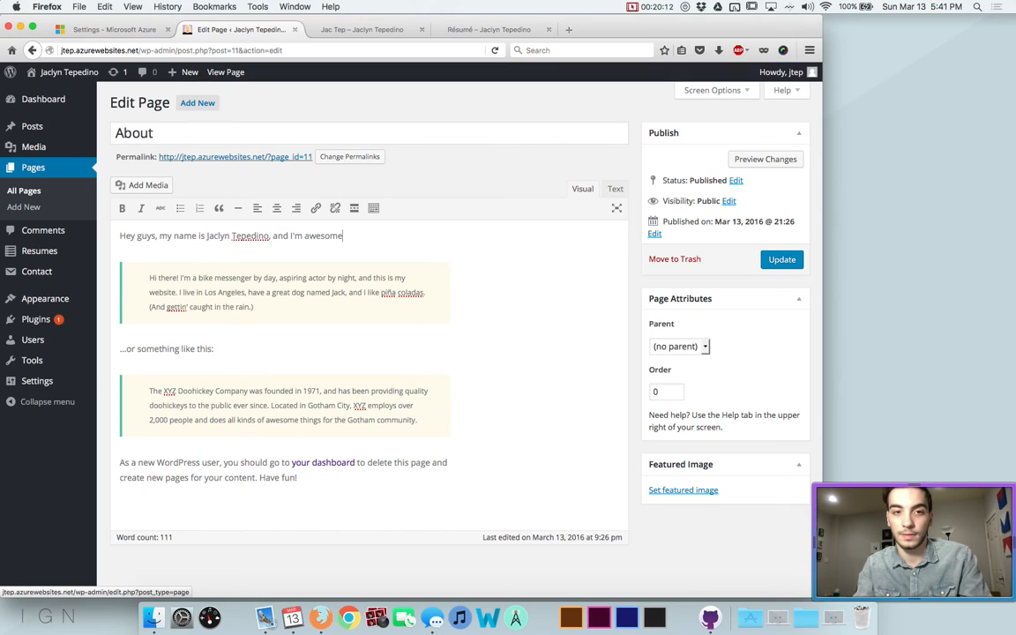
pyautogui.write('.')
pyautogui.press('Return')
pyautogui.press('Return')
pyautogui.write('Here are some reason whty')
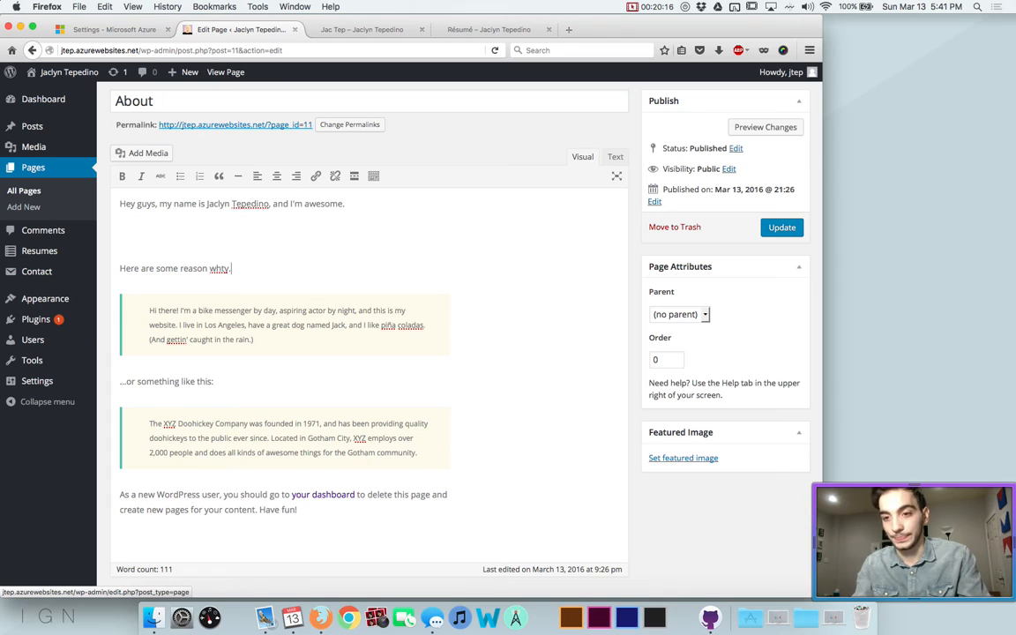
pyautogui.press('BackSpace')
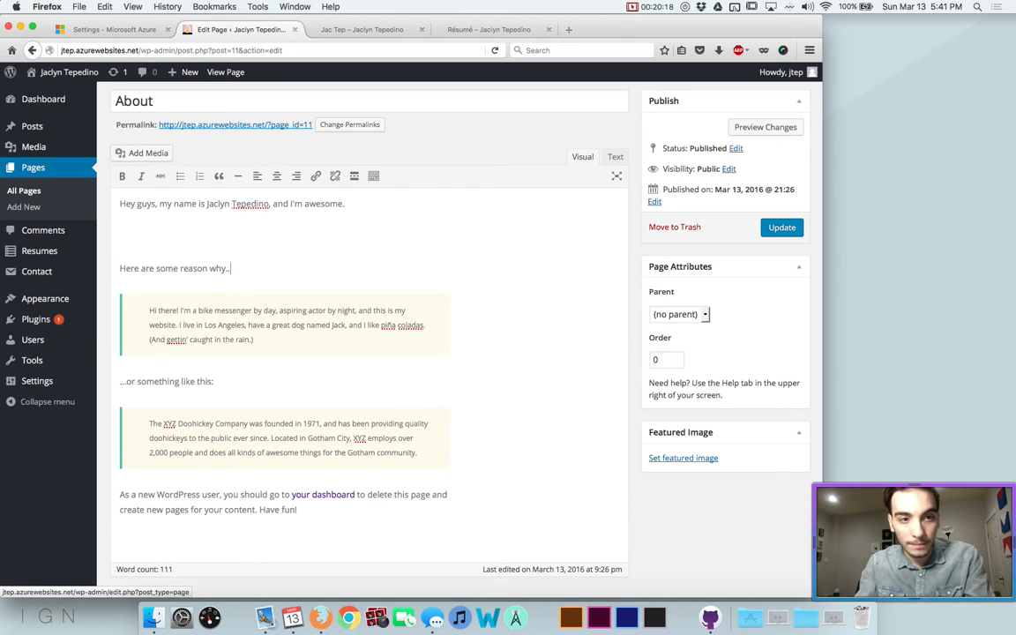
pyautogui.press('BackSpace')
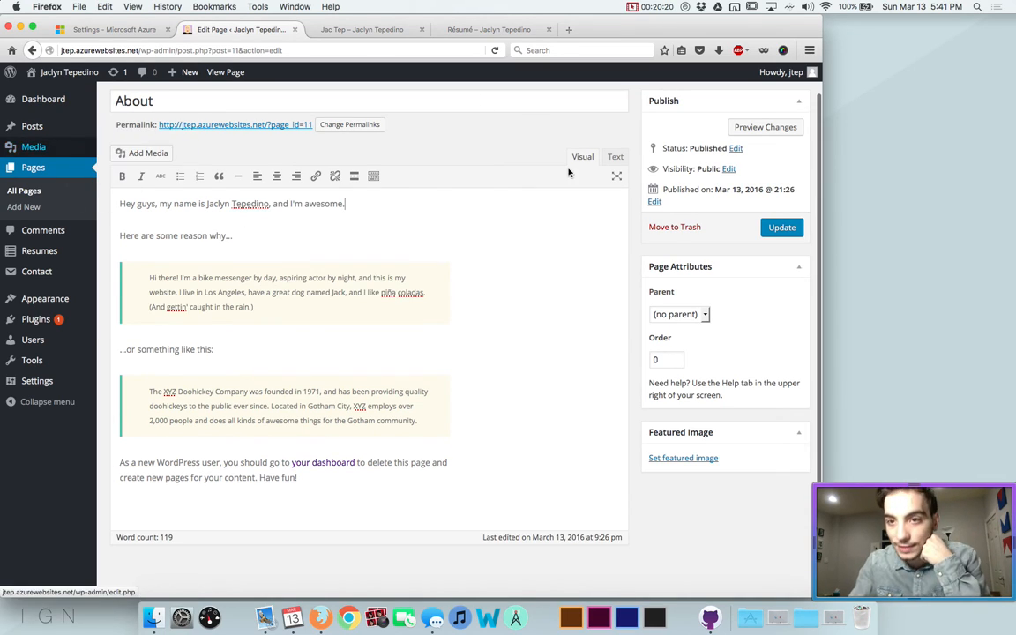
pyautogui.click(782, 228)
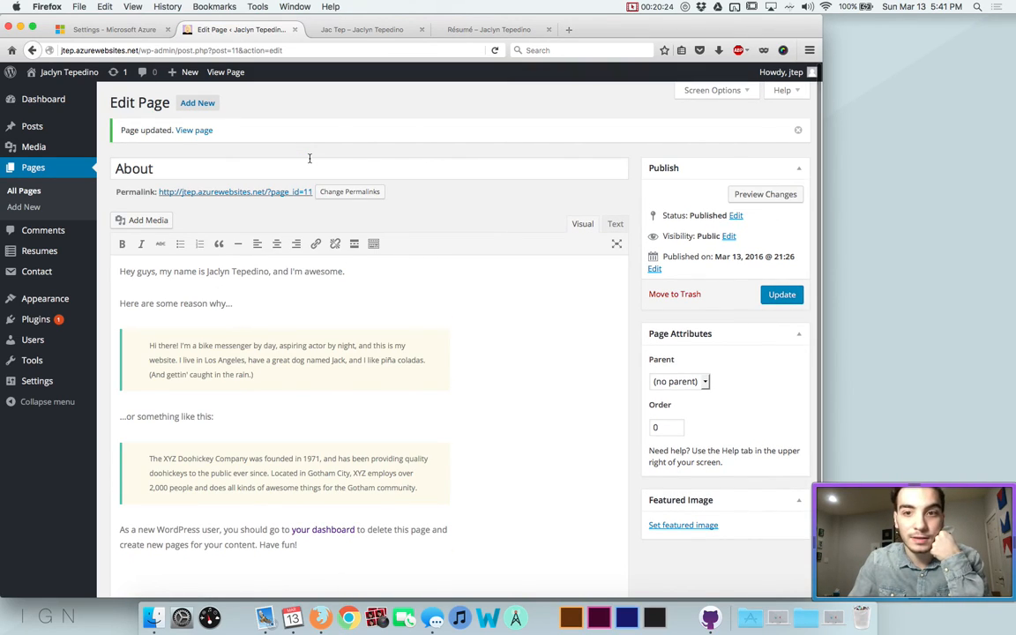
# Open the dashboard in a new tab and browse the live site's homepage
pyautogui.keyDown('super'); pyautogui.click(76, 103); pyautogui.keyUp('super')
pyautogui.click(379, 32)
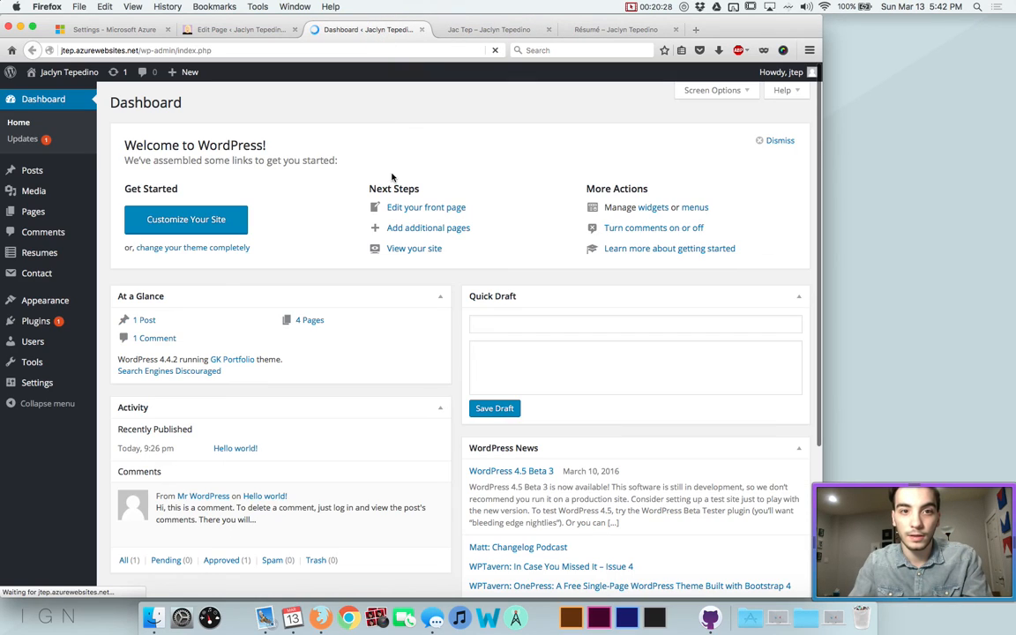
pyautogui.click(41, 75)
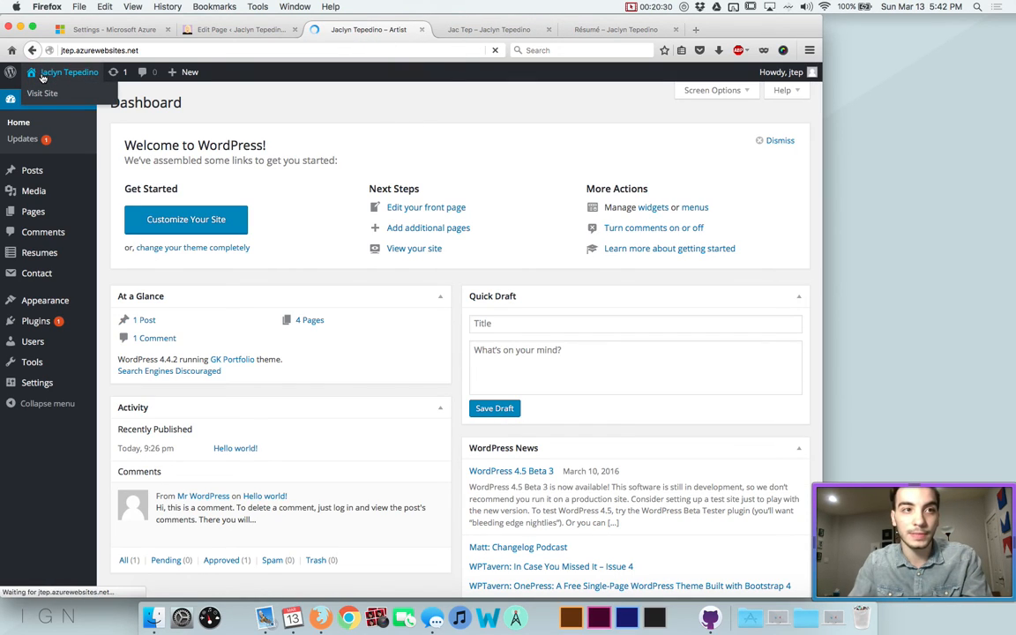
pyautogui.scroll(-4, 338, 99)
pyautogui.scroll(3, 338, 97)
pyautogui.scroll(-6, 351, 119)
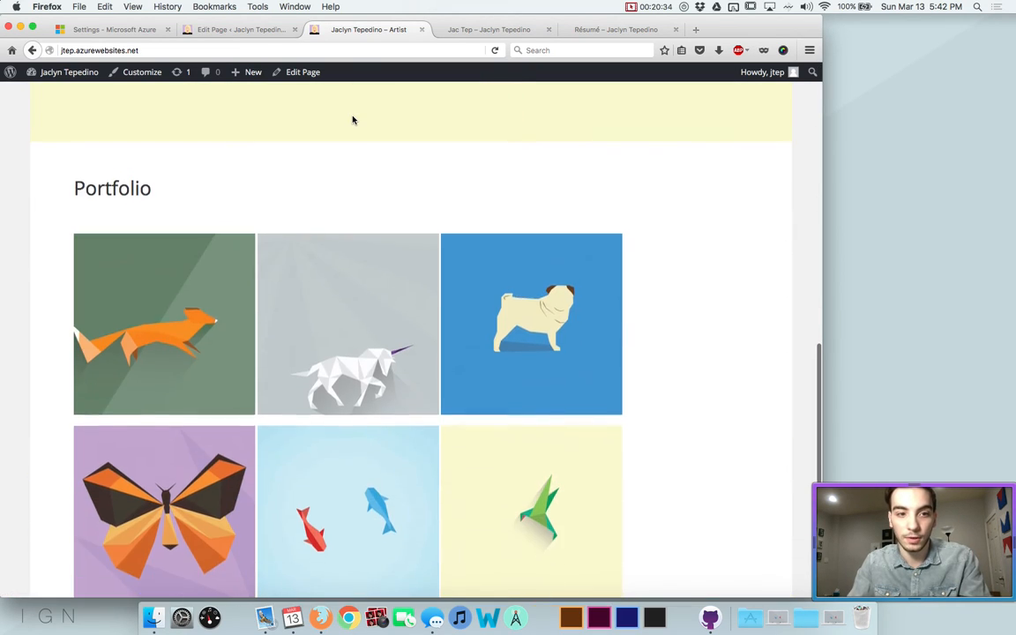
pyautogui.scroll(-5, 352, 120)
pyautogui.scroll(5, 410, 193)
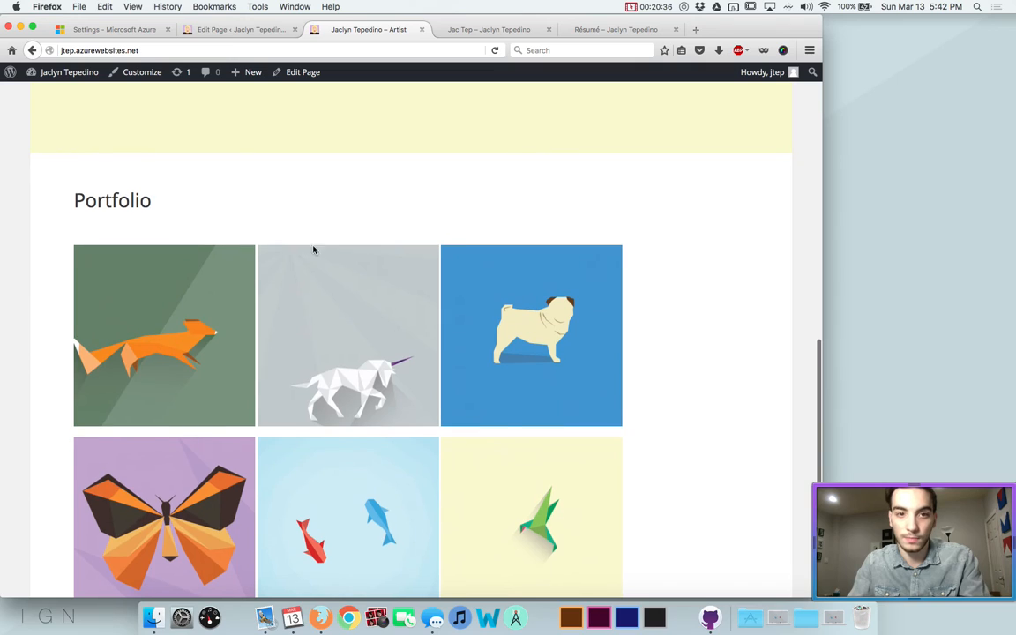
# Check the Résumé preview, close the leftover preview tabs, and return to the About page editor
pyautogui.click(490, 31)
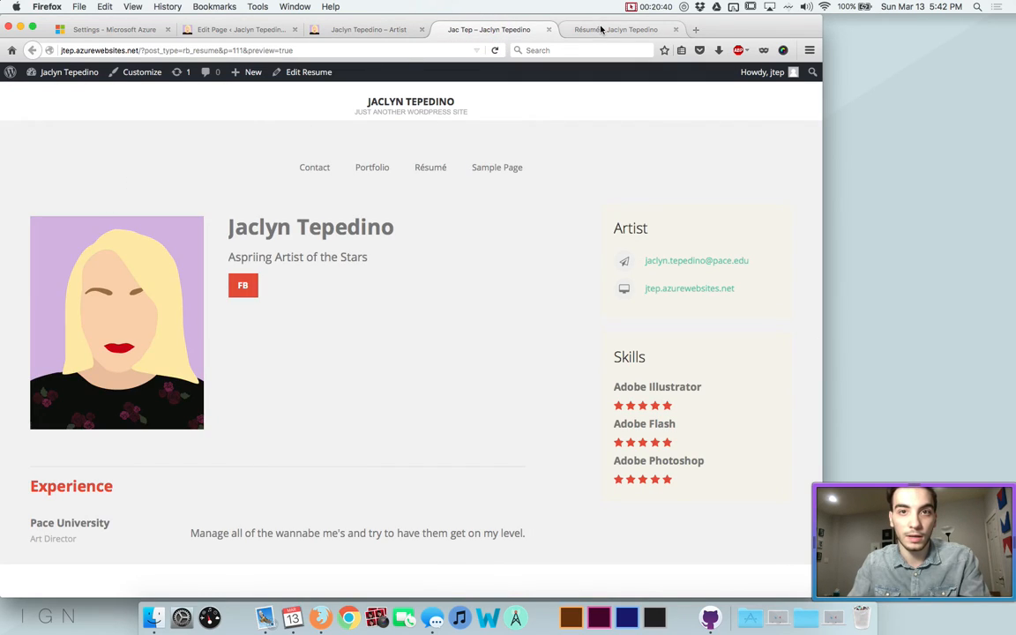
pyautogui.click(549, 30)
pyautogui.click(549, 29)
pyautogui.click(287, 37)
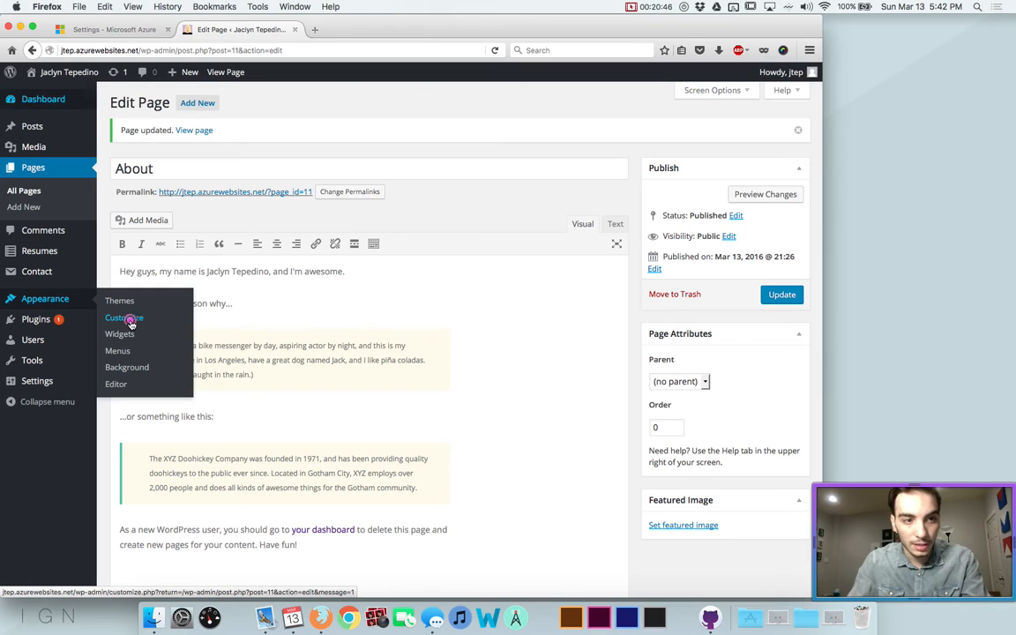
# In the theme Customizer, review Static Front Page and try the top bar social icons, leaving them off
pyautogui.click(131, 324)
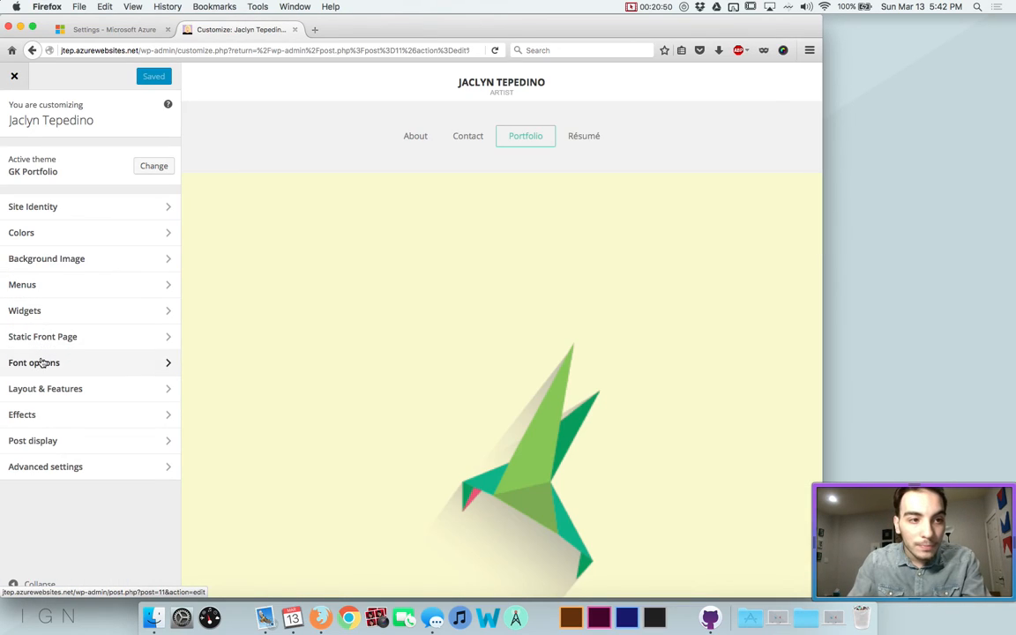
pyautogui.click(46, 338)
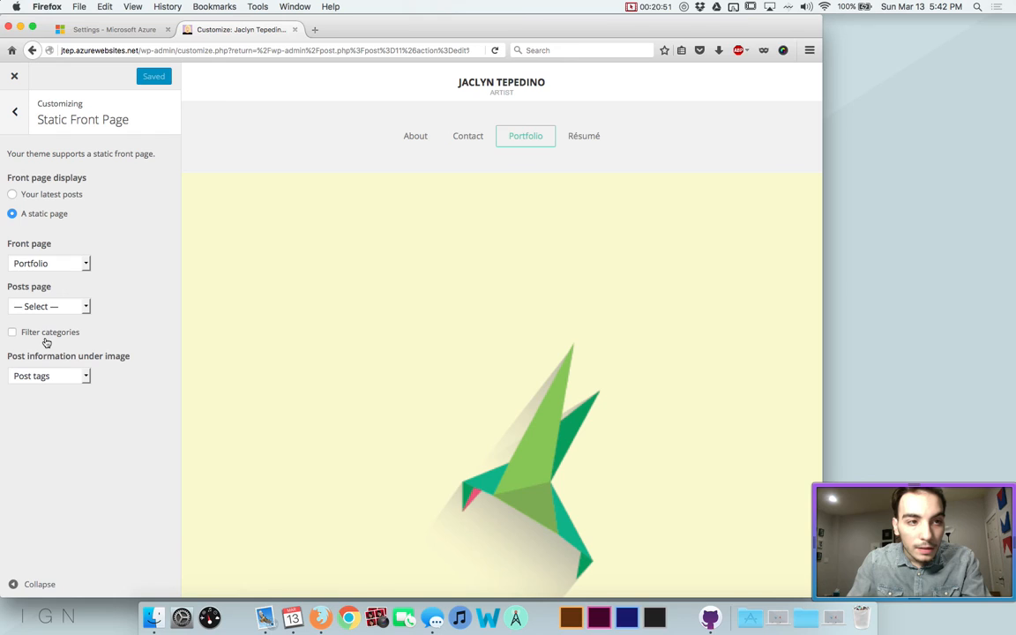
pyautogui.click(14, 113)
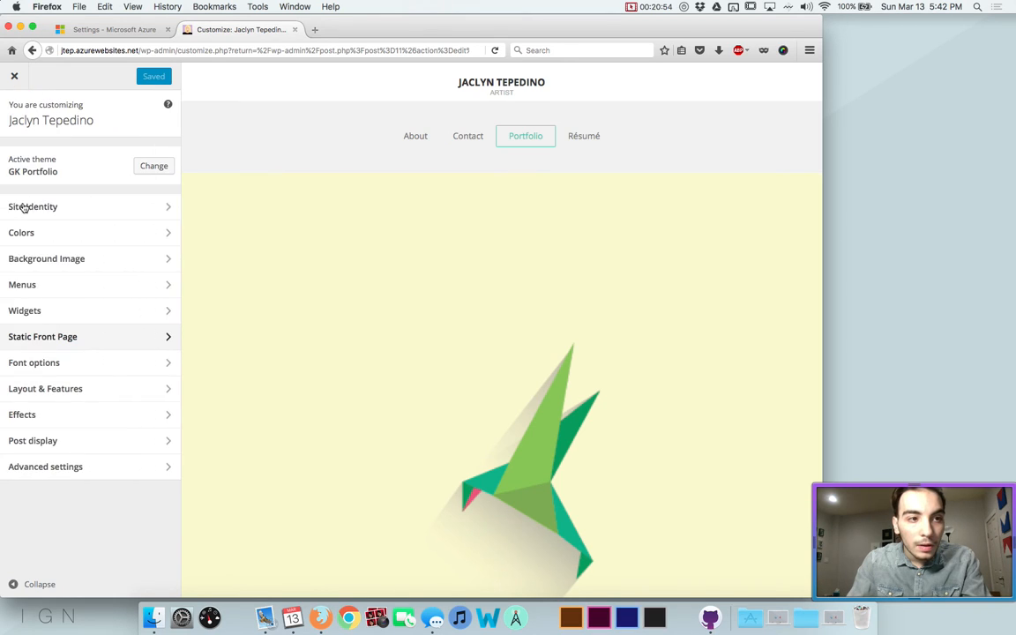
pyautogui.click(19, 391)
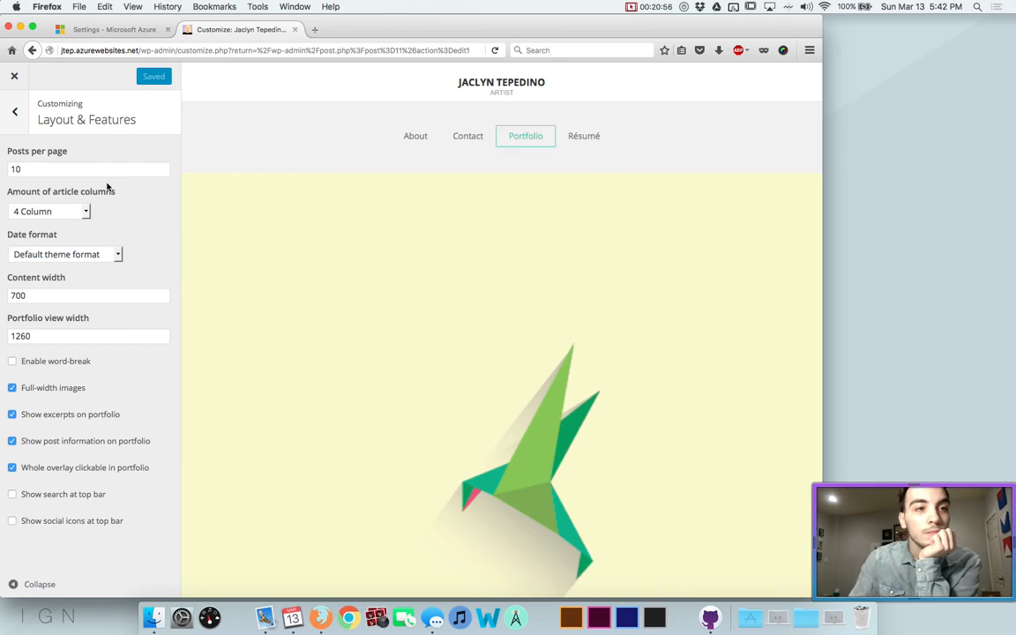
pyautogui.click(56, 519)
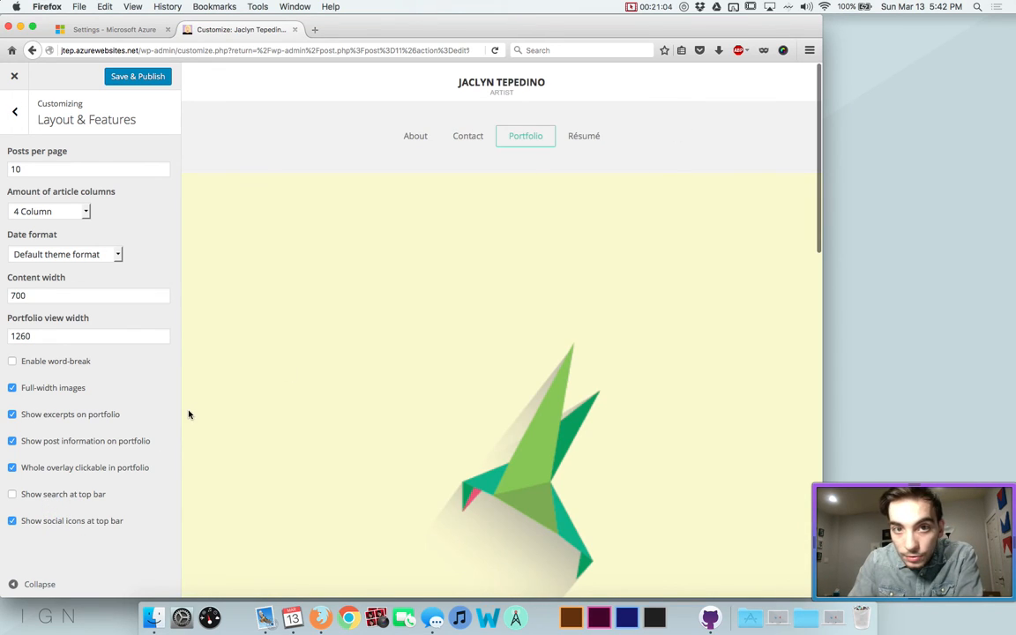
pyautogui.click(59, 520)
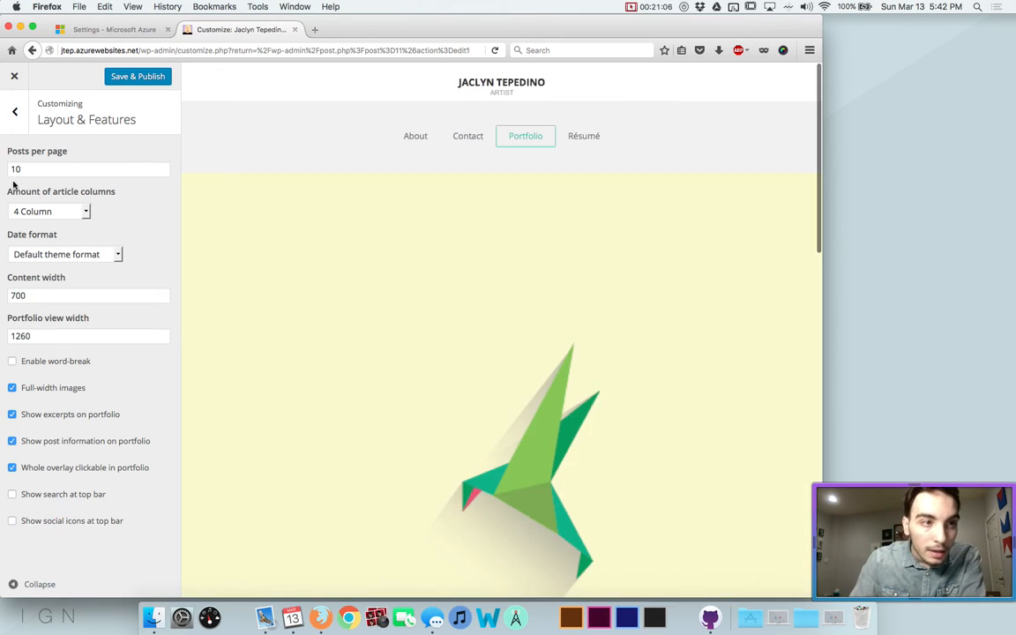
pyautogui.click(15, 112)
# Enable the portfolio hover effect in Effects and review the advanced portfolio image settings
pyautogui.click(39, 418)
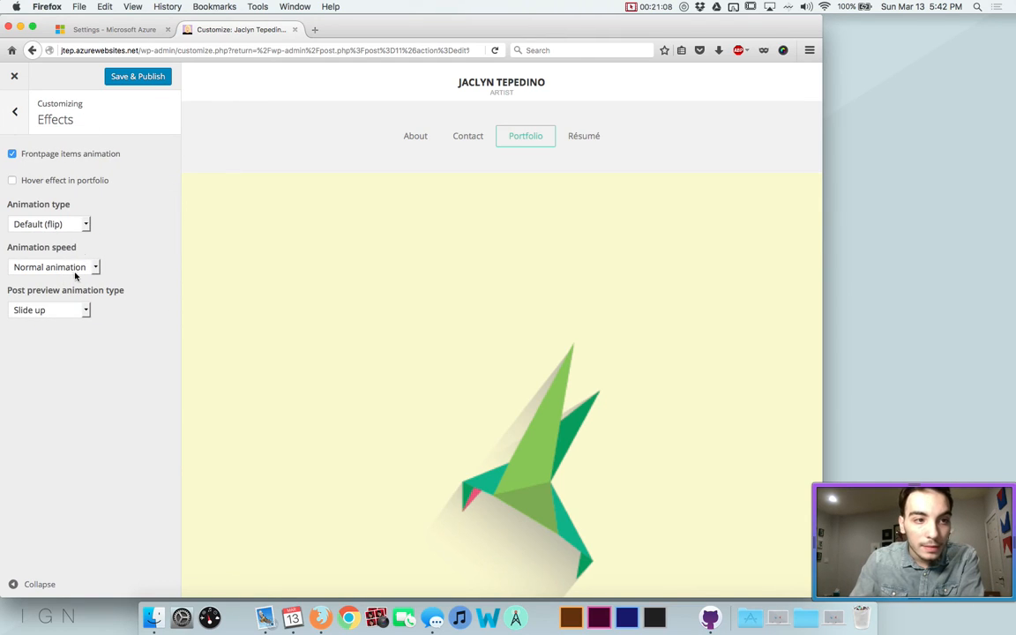
pyautogui.click(23, 179)
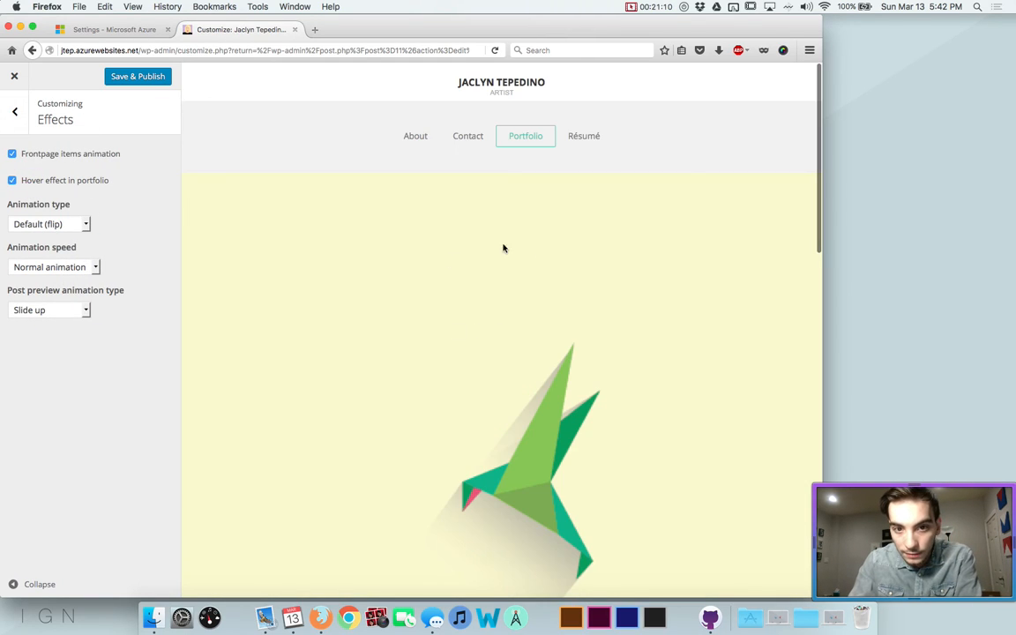
pyautogui.scroll(-5, 483, 413)
pyautogui.click(430, 269)
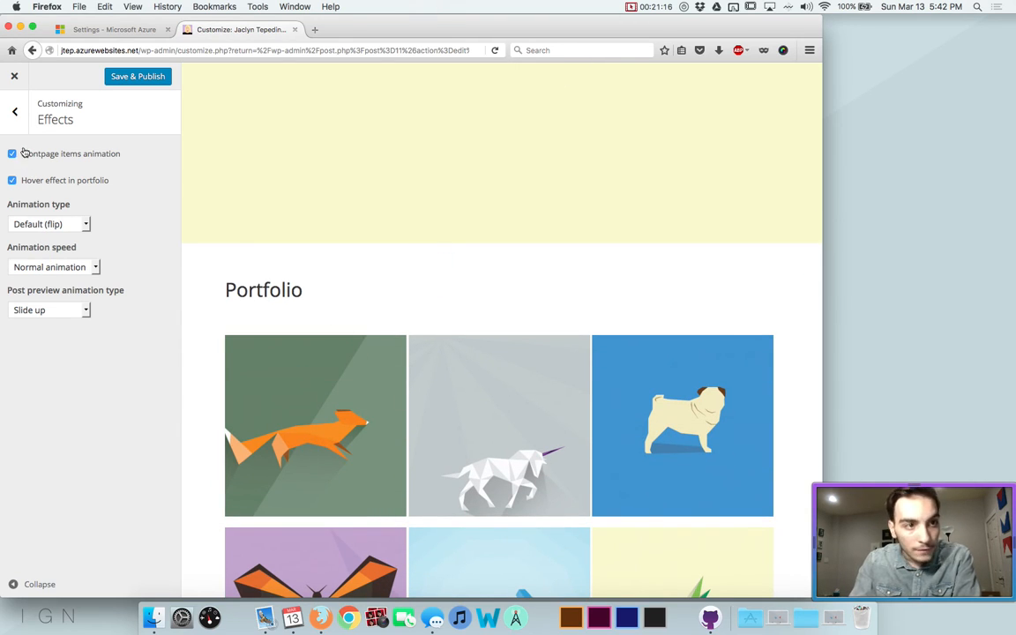
pyautogui.click(13, 111)
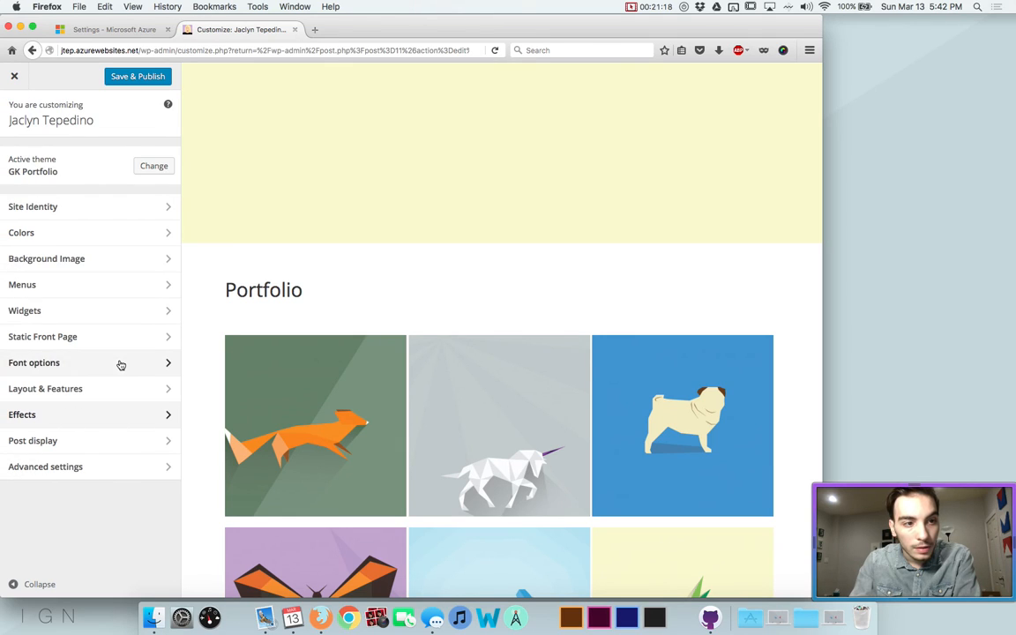
pyautogui.click(77, 469)
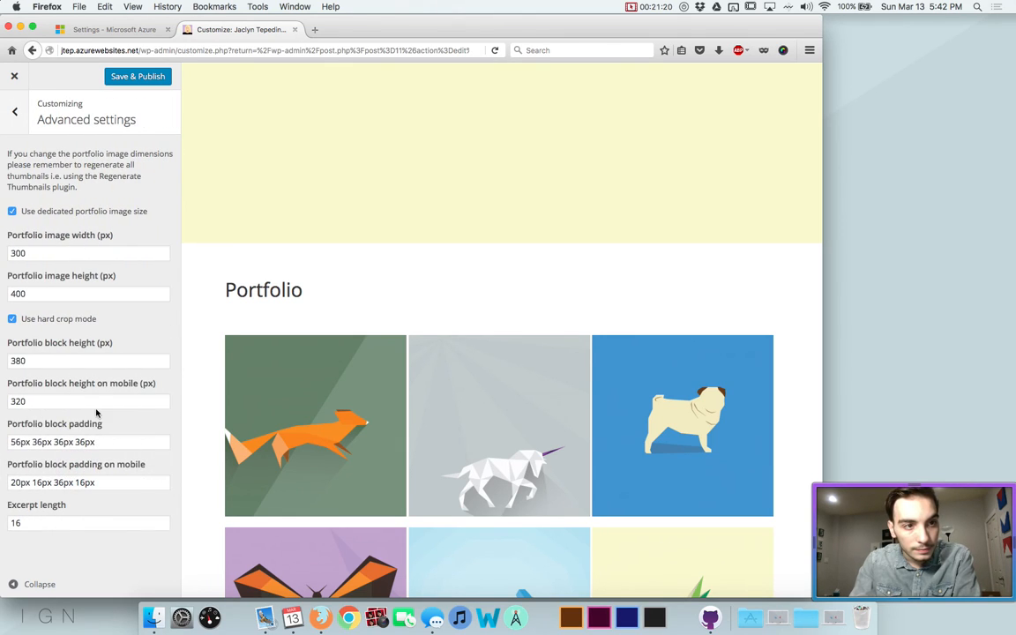
pyautogui.click(13, 119)
# Review the Post display and Layout & Features options, then Save & Publish the Customizer settings
pyautogui.click(35, 439)
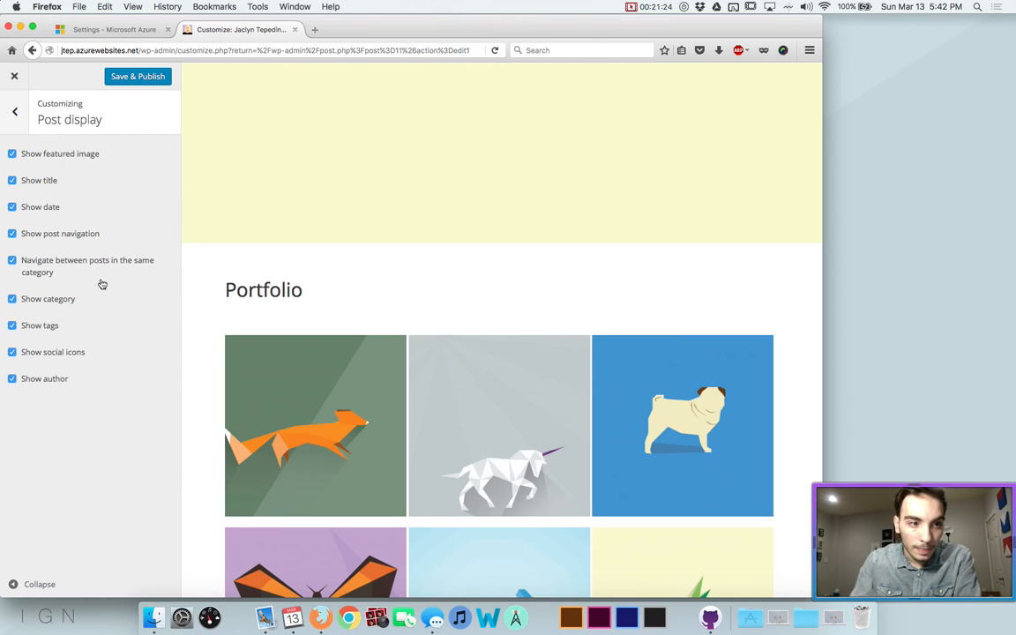
pyautogui.scroll(3, 264, 352)
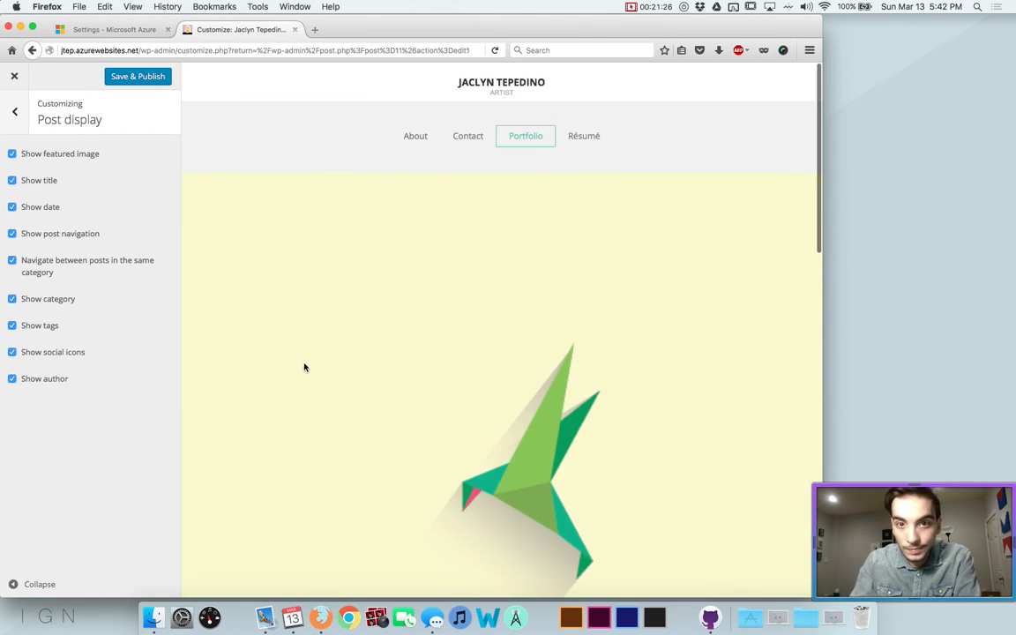
pyautogui.click(15, 111)
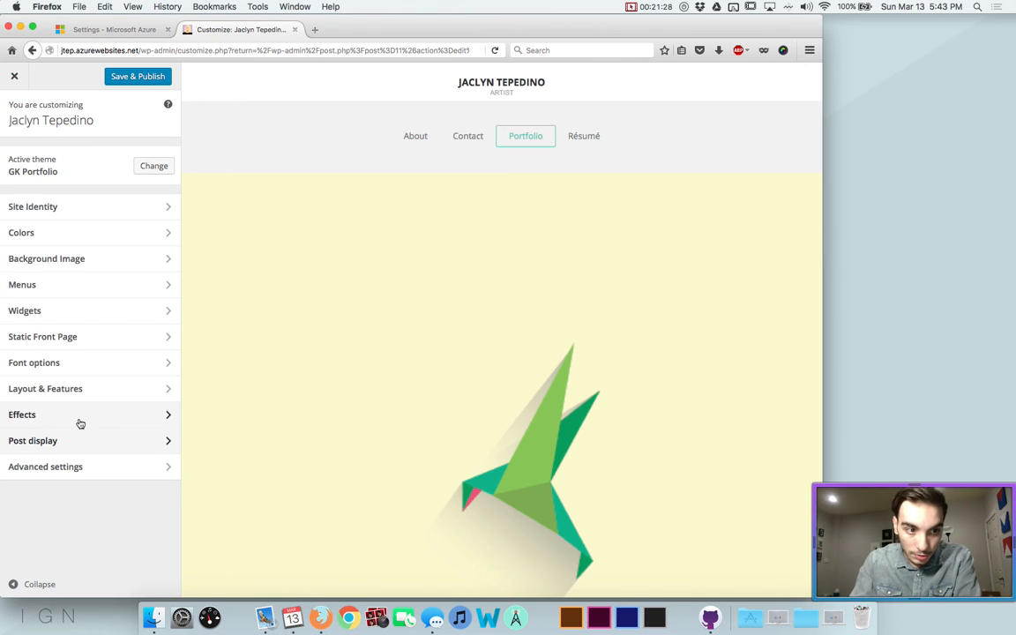
pyautogui.click(81, 388)
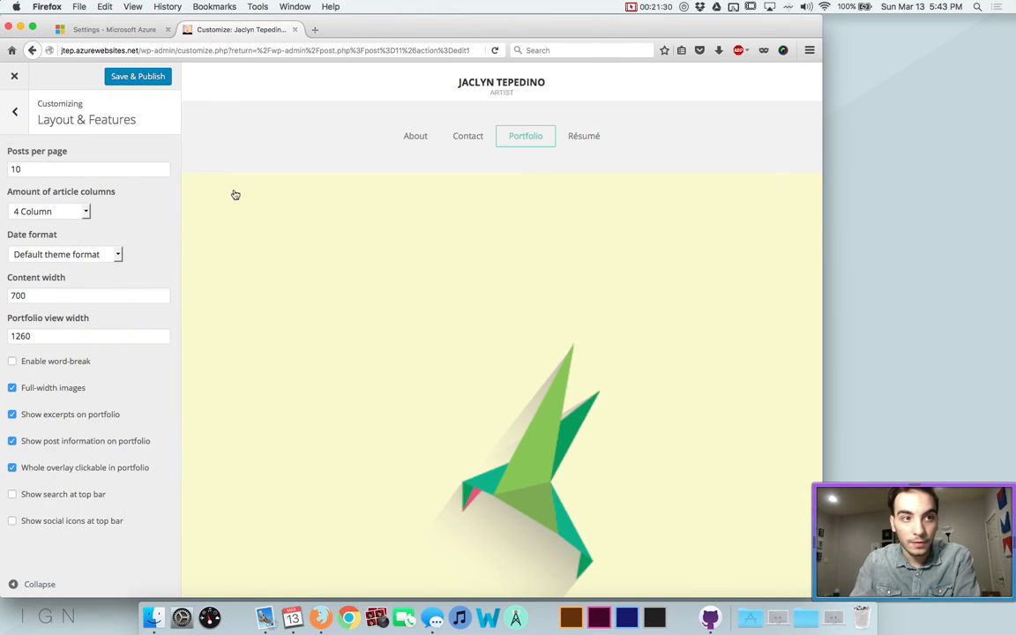
pyautogui.scroll(-5, 244, 196)
pyautogui.scroll(-10, 244, 196)
pyautogui.scroll(15, 242, 196)
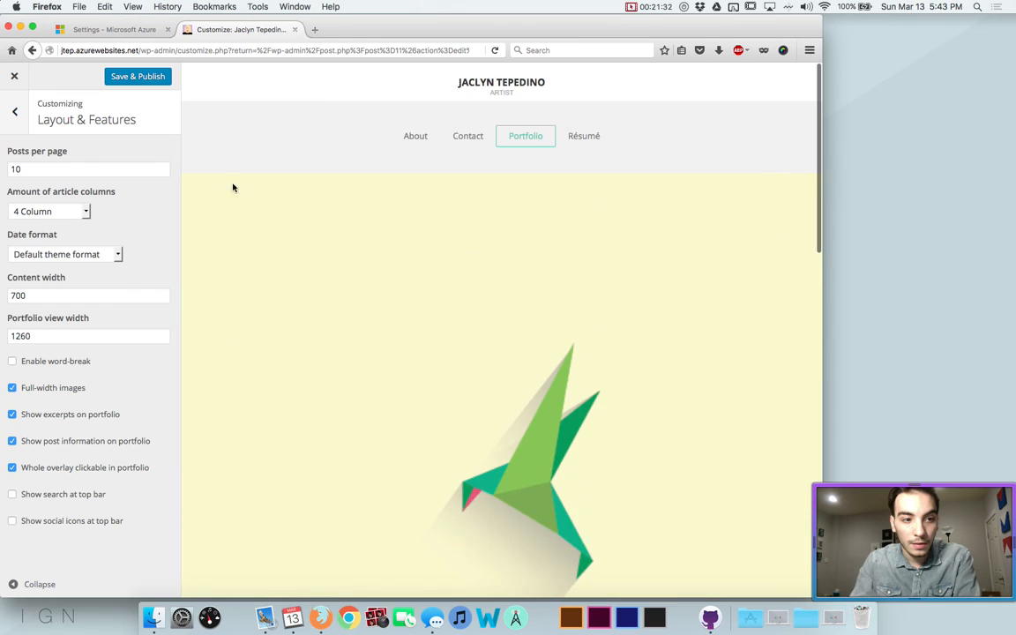
pyautogui.click(124, 77)
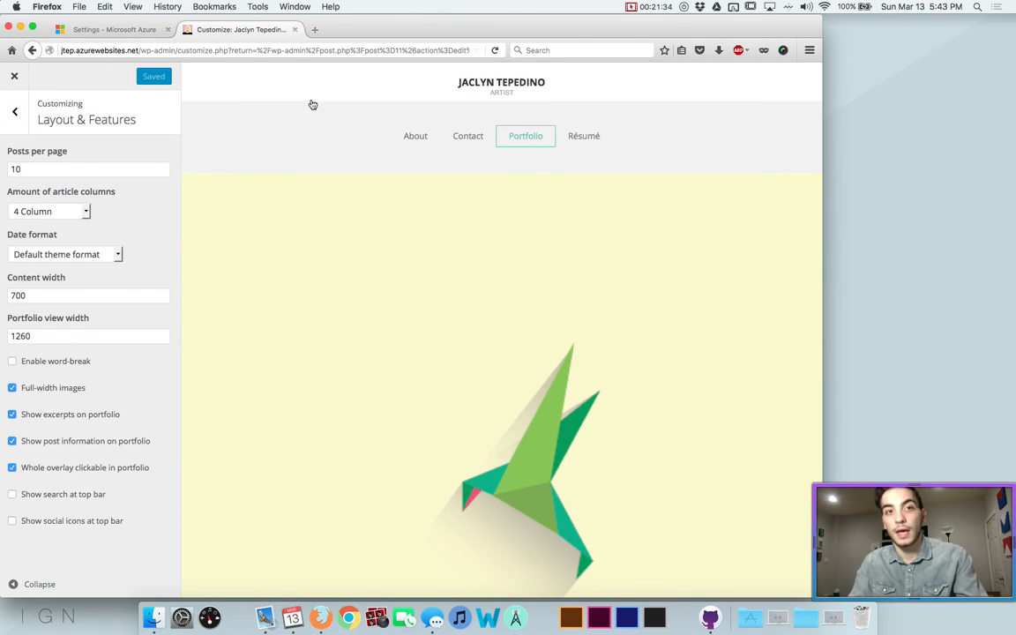
# Load the portfolio site in a new tab and view the logged-in user's profile page
pyautogui.press('super+t')
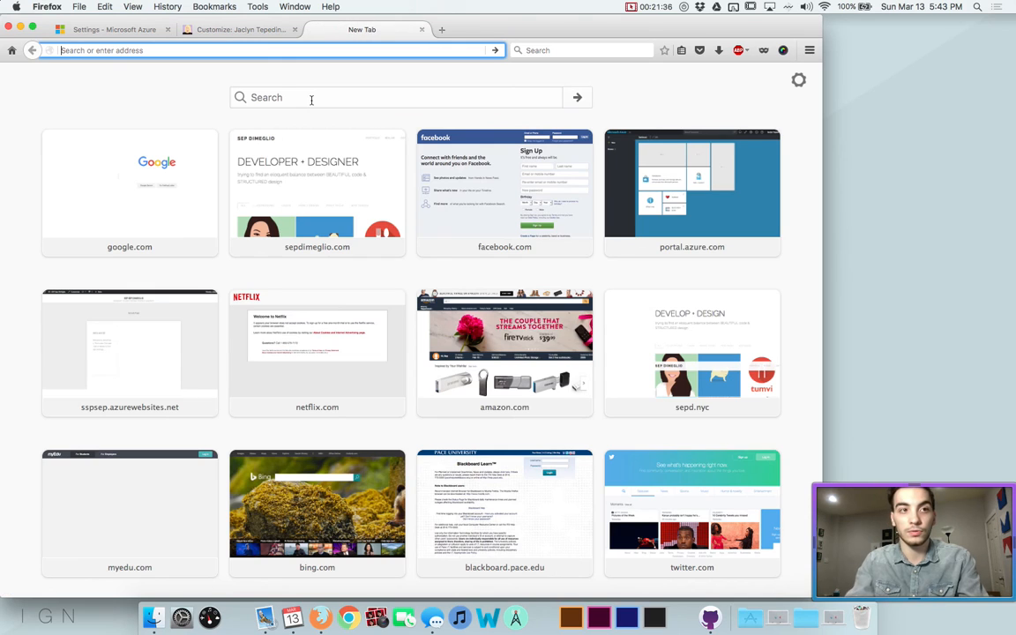
pyautogui.write('jtep')
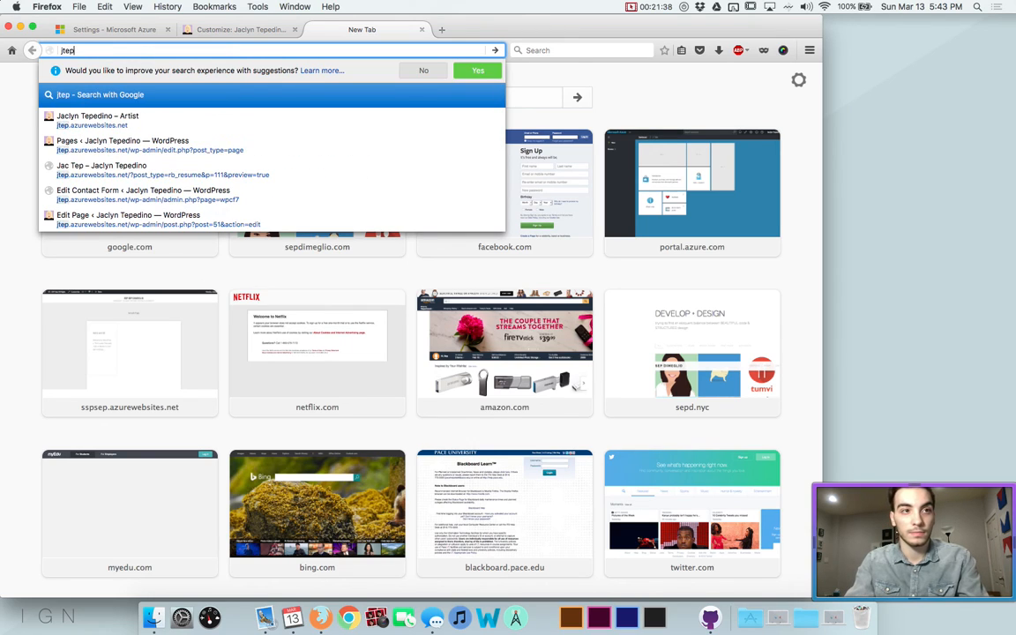
pyautogui.press('Down')
pyautogui.press('Return')
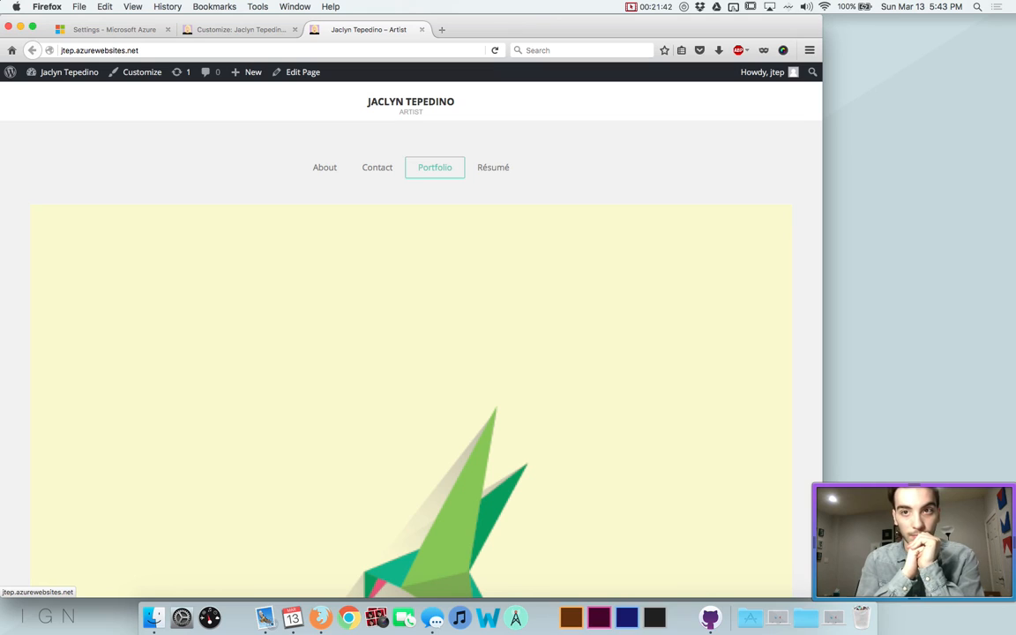
pyautogui.click(786, 78)
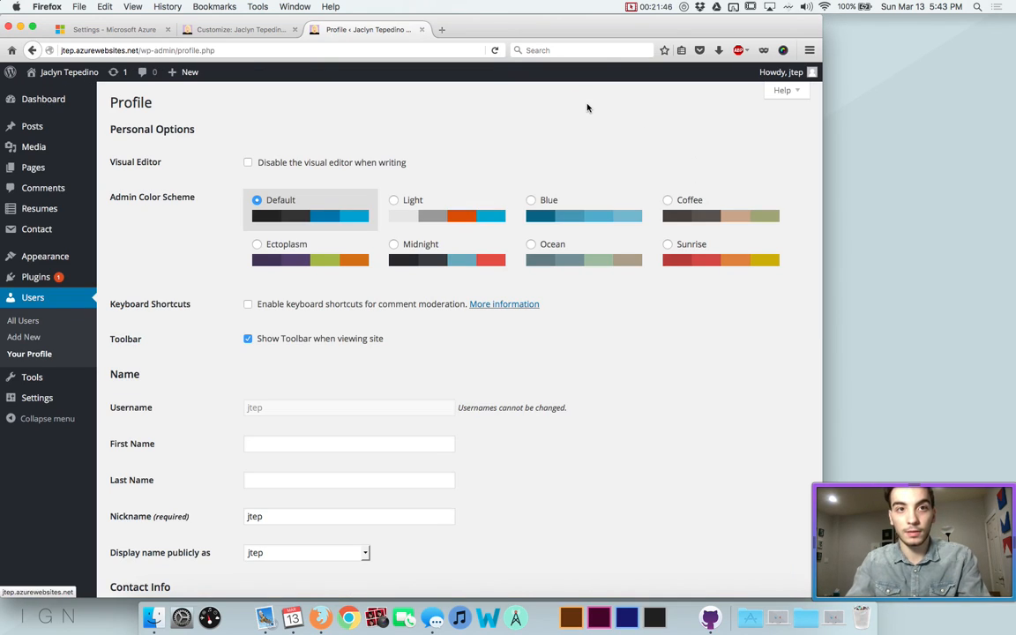
# Open jtep.azurewebsites.net in a private browsing window
pyautogui.press('super+shift+p')
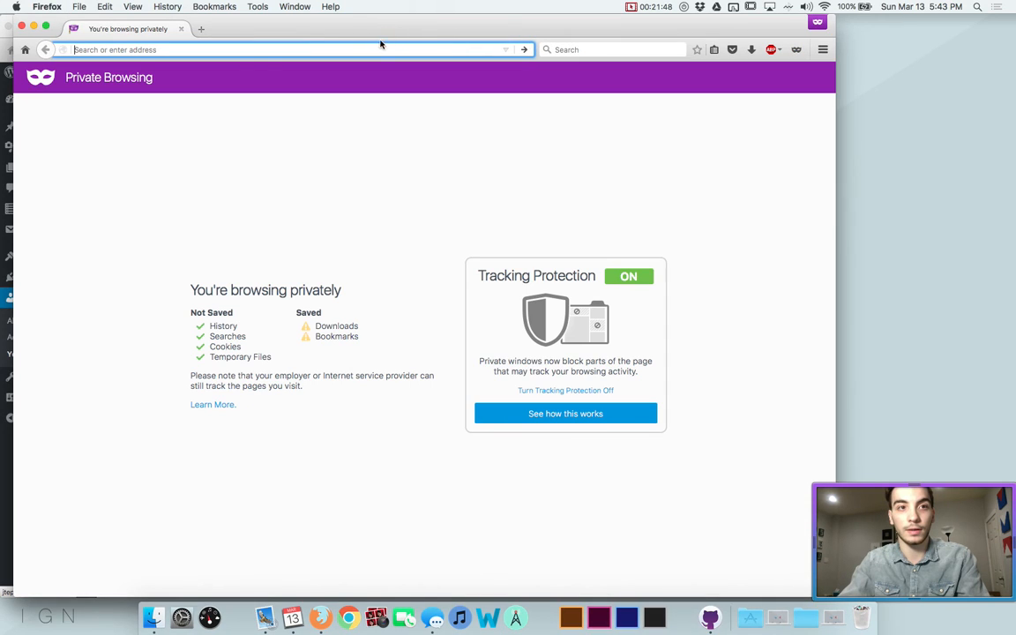
pyautogui.write('jtep.azurewebsites.net')
pyautogui.press('Return')
pyautogui.moveTo(323, 28)
pyautogui.mouseDown()
pyautogui.moveTo(300, 28)
pyautogui.moveTo(309, 23)
pyautogui.mouseUp()
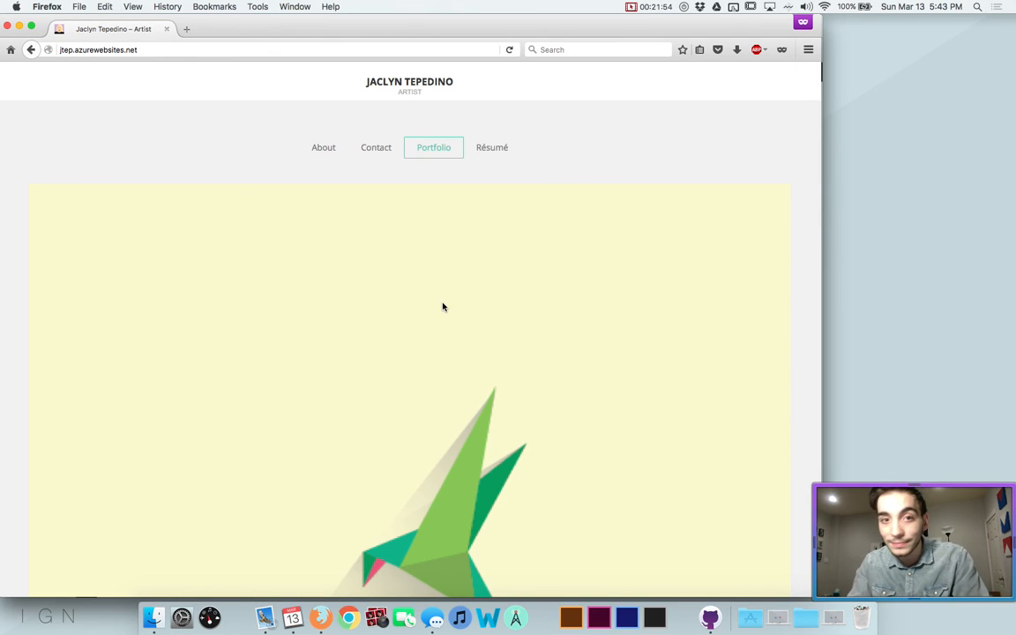
pyautogui.scroll(-15, 443, 306)
pyautogui.scroll(15, 442, 306)
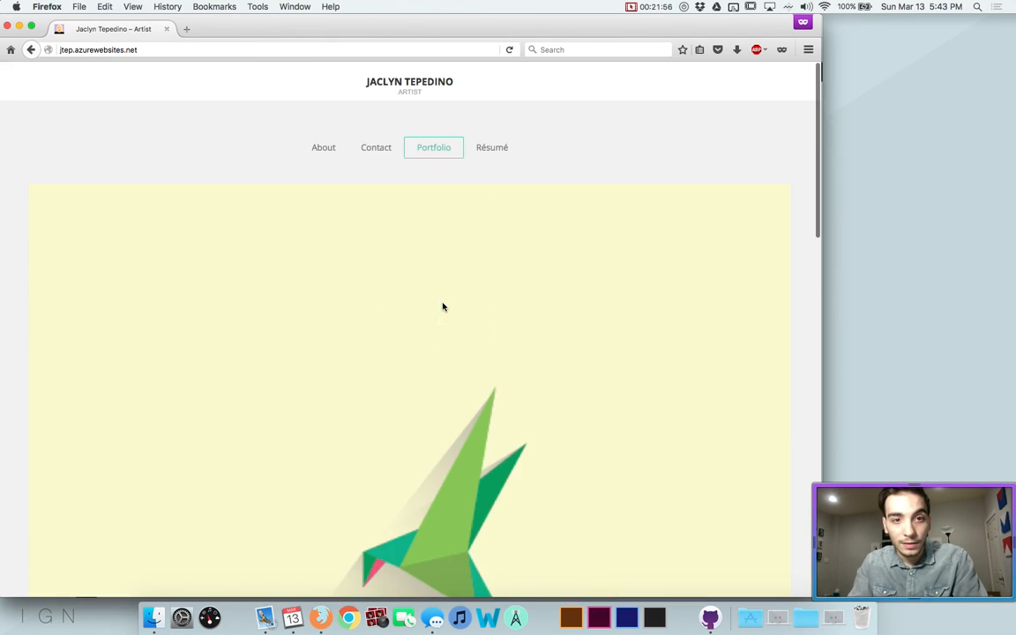
# Browse the live Contact, About and Résumé pages
pyautogui.click(374, 150)
pyautogui.scroll(-5, 340, 304)
pyautogui.scroll(5, 342, 312)
pyautogui.click(320, 149)
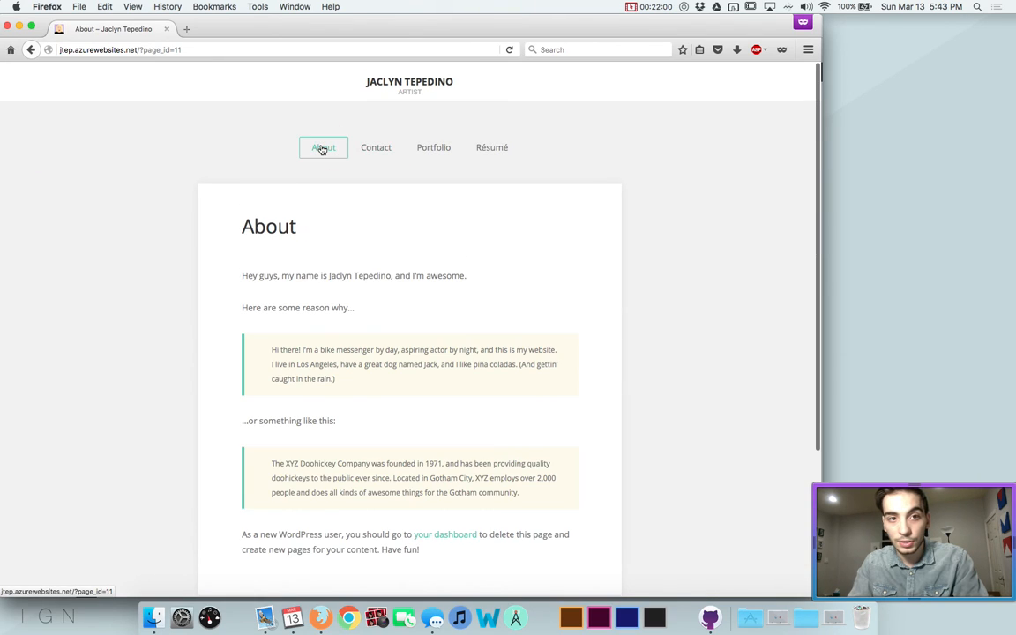
pyautogui.scroll(-2, 321, 149)
pyautogui.scroll(2, 353, 278)
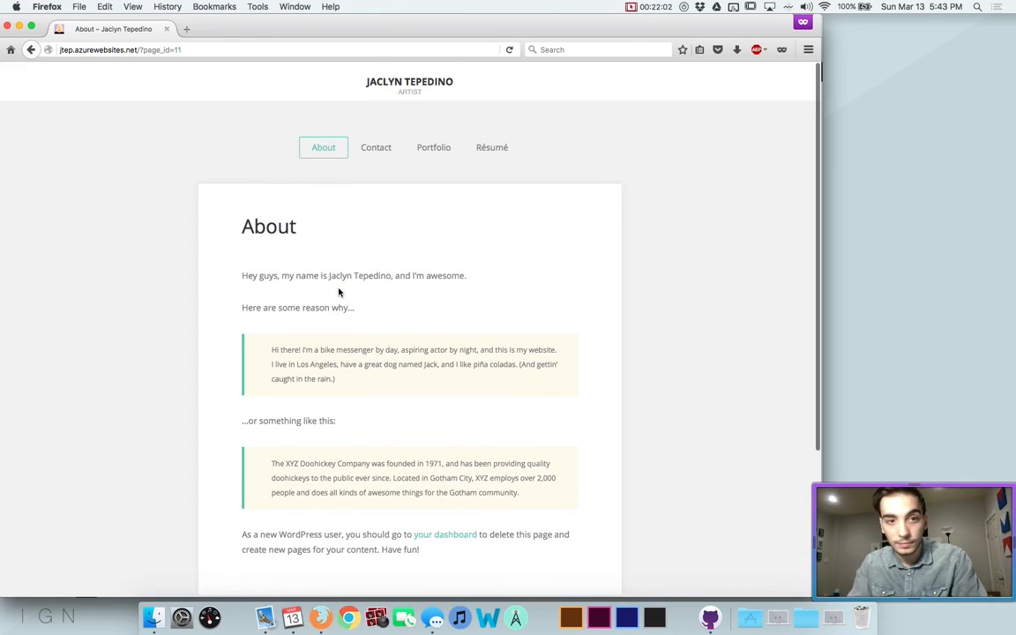
pyautogui.click(488, 149)
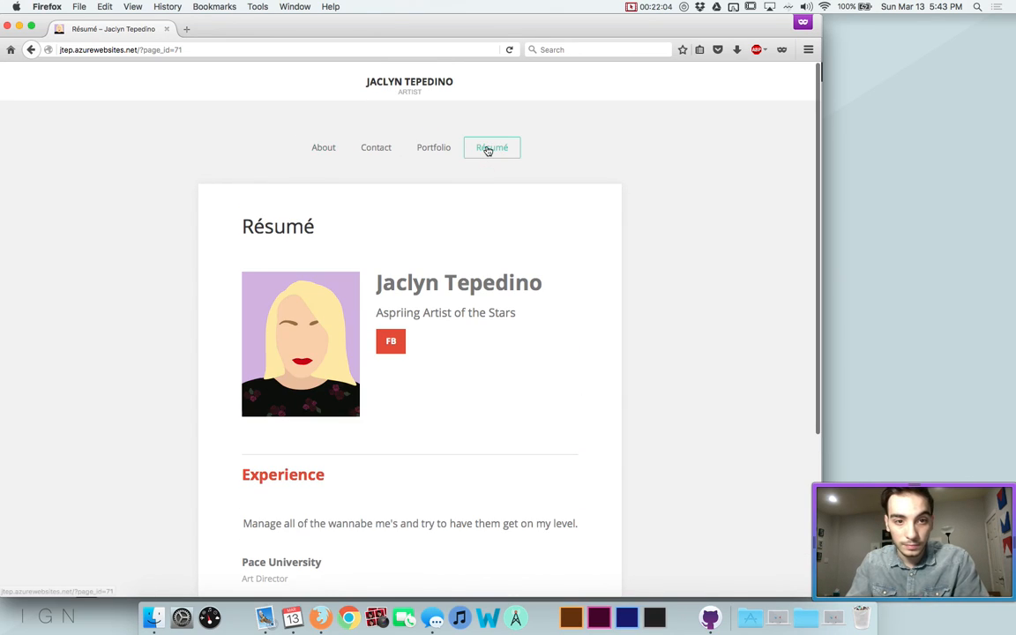
pyautogui.scroll(-5, 510, 229)
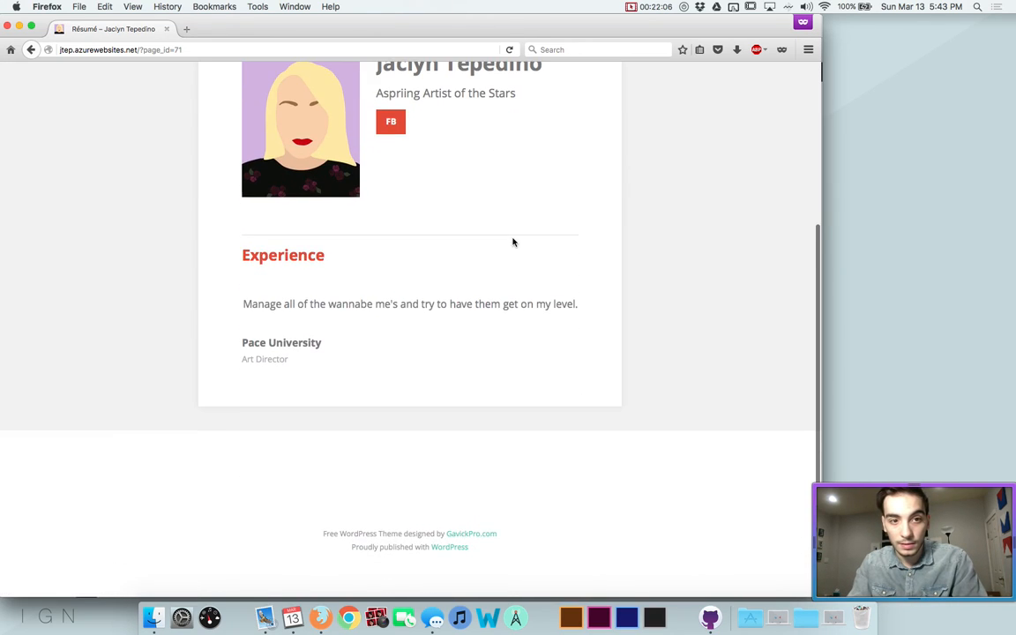
pyautogui.scroll(5, 512, 241)
# Test the Résumé page's FB link, which opens an error page, and return to Résumé
pyautogui.click(391, 341)
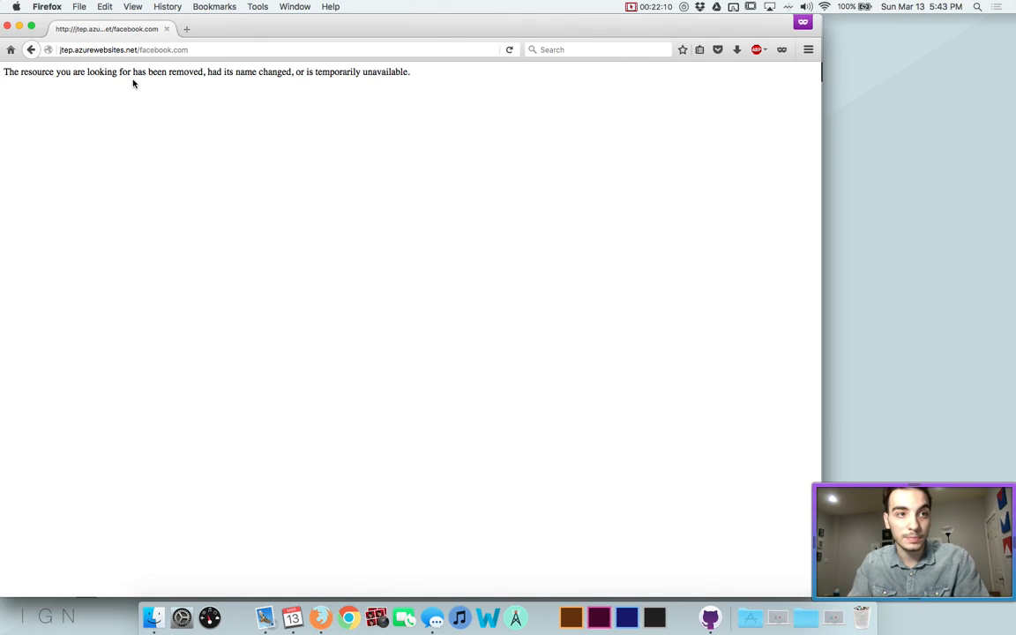
pyautogui.press('super+Left')
pyautogui.click(394, 342)
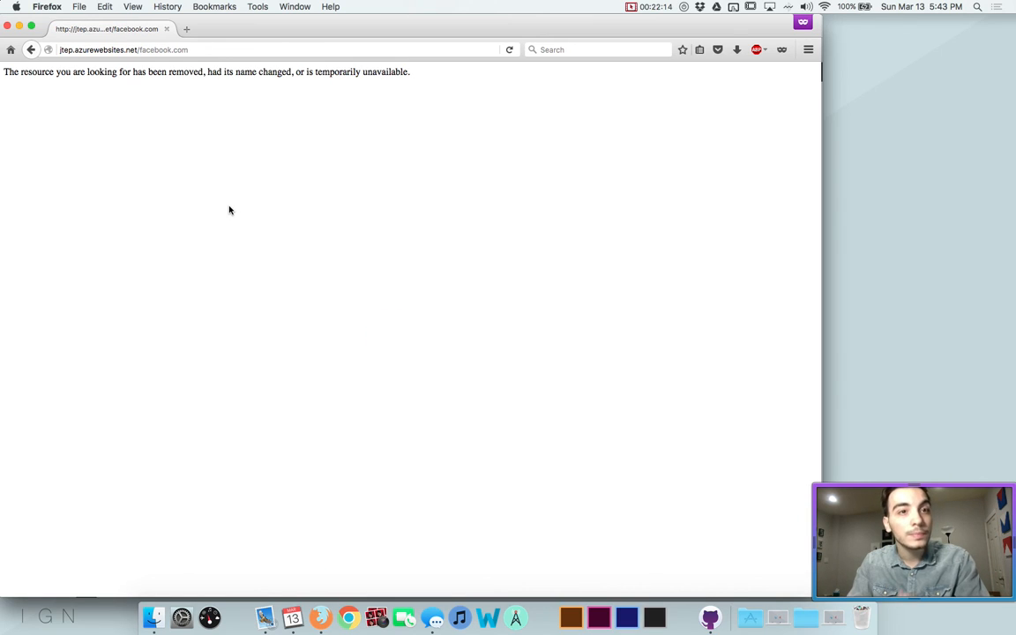
pyautogui.press('super+Left')
pyautogui.press('super+Right')
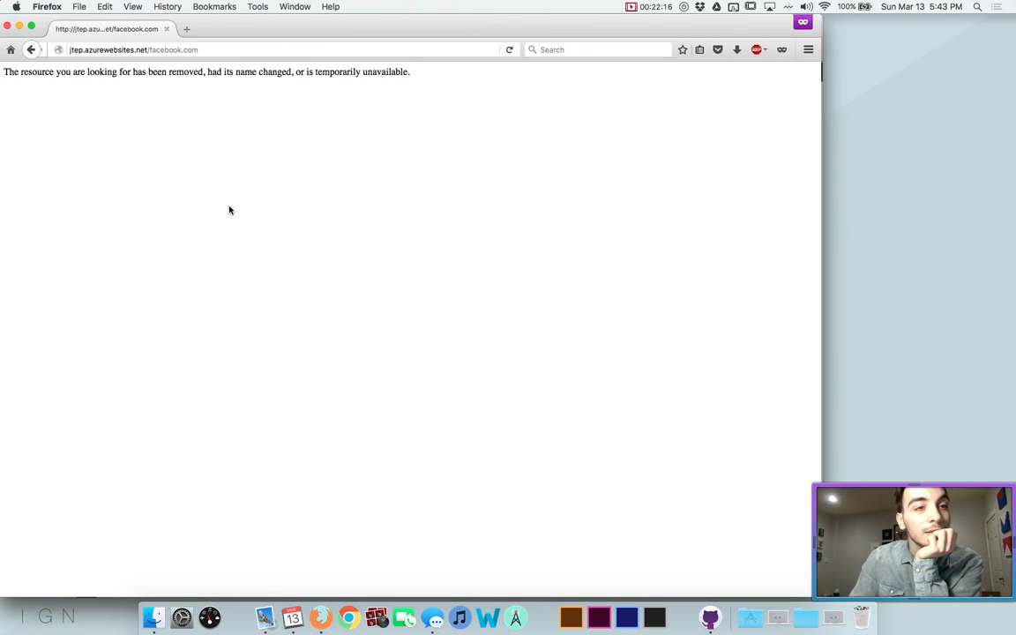
pyautogui.press('super+Left')
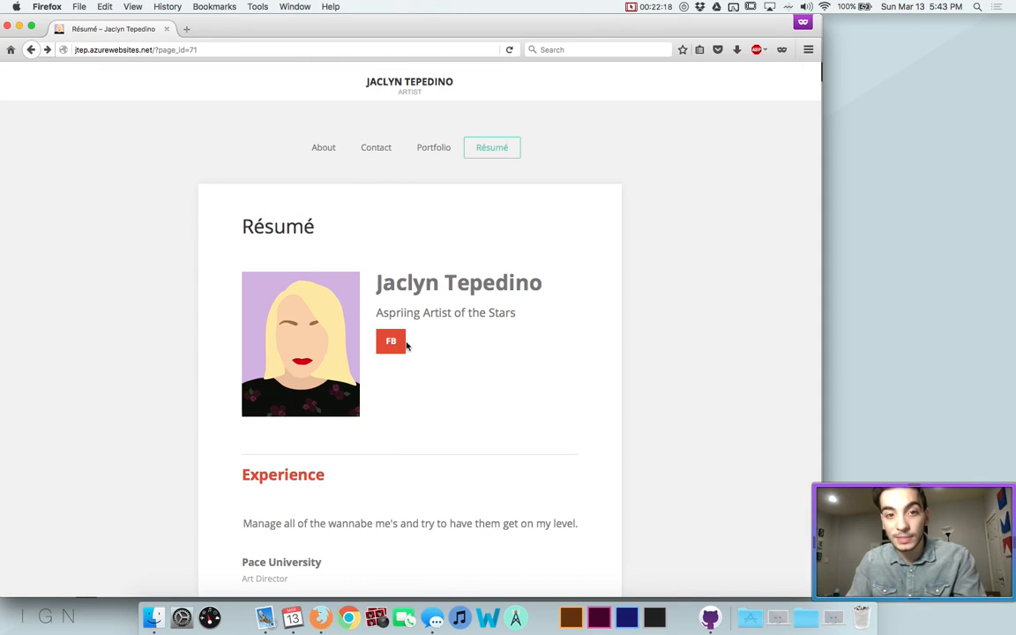